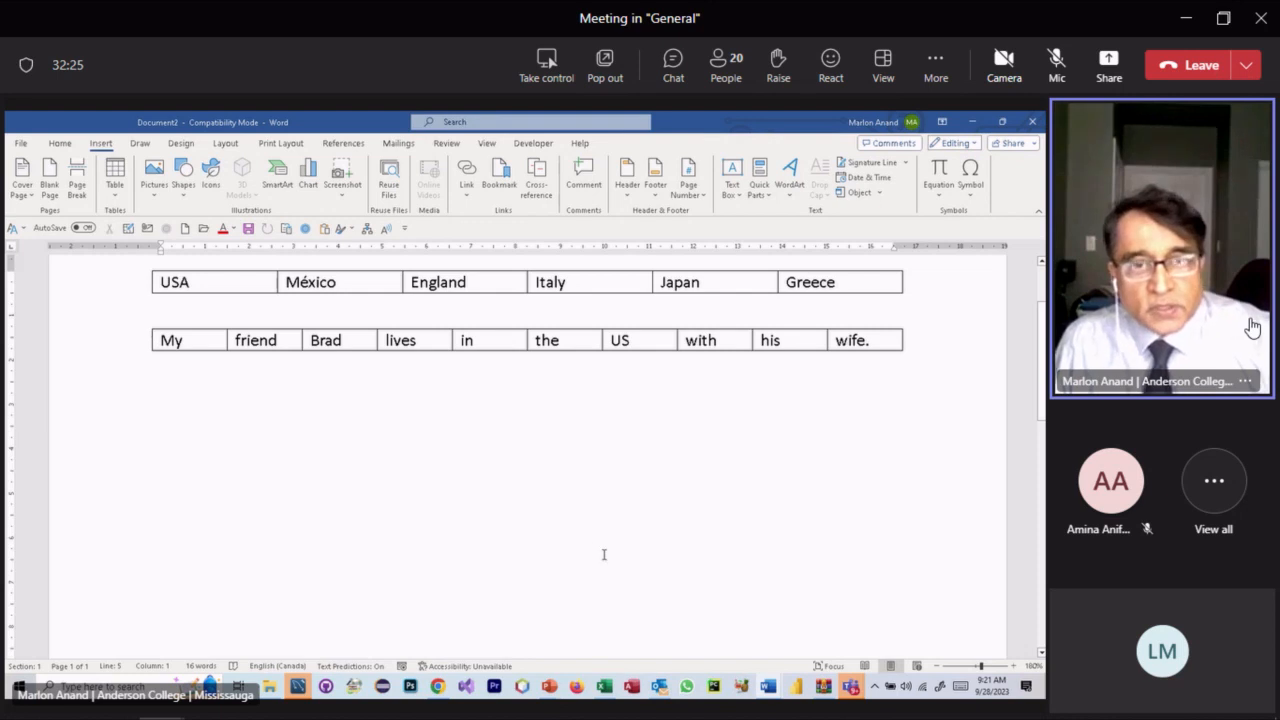
- Glance at Word's insert-table options, then bring forward the Teams meeting window showing its chat
click(115, 175)
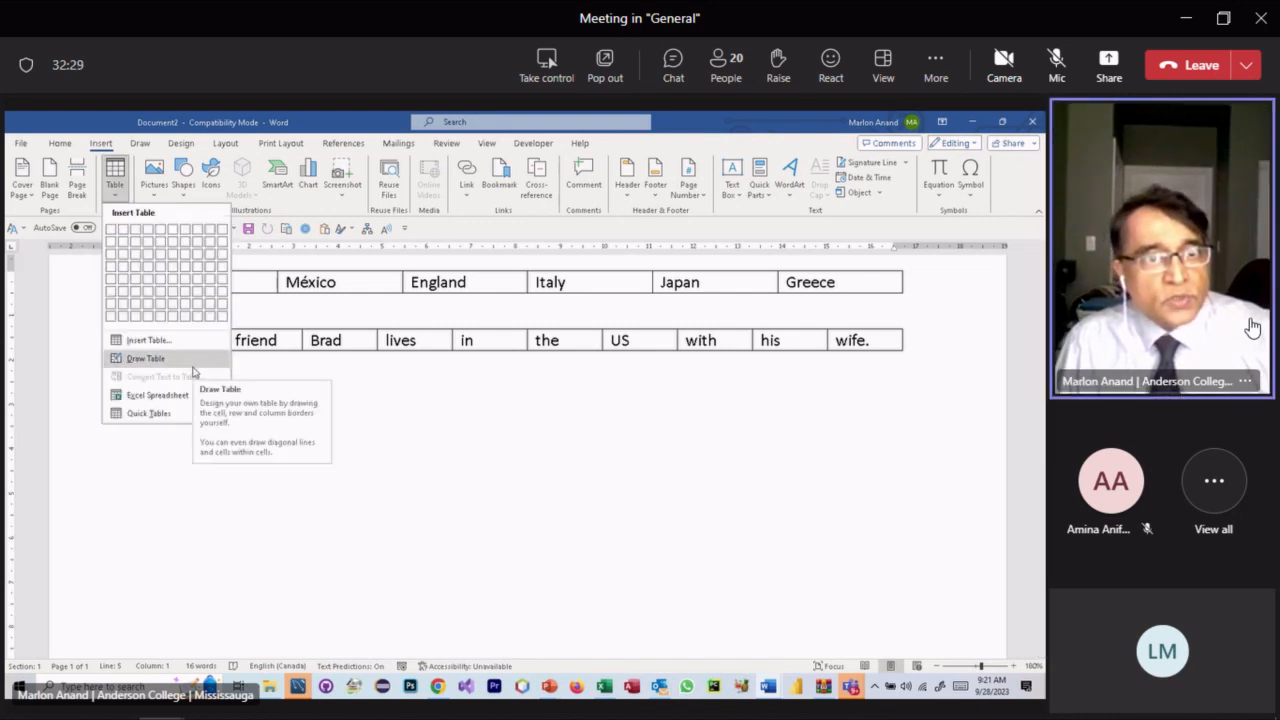
click(350, 389)
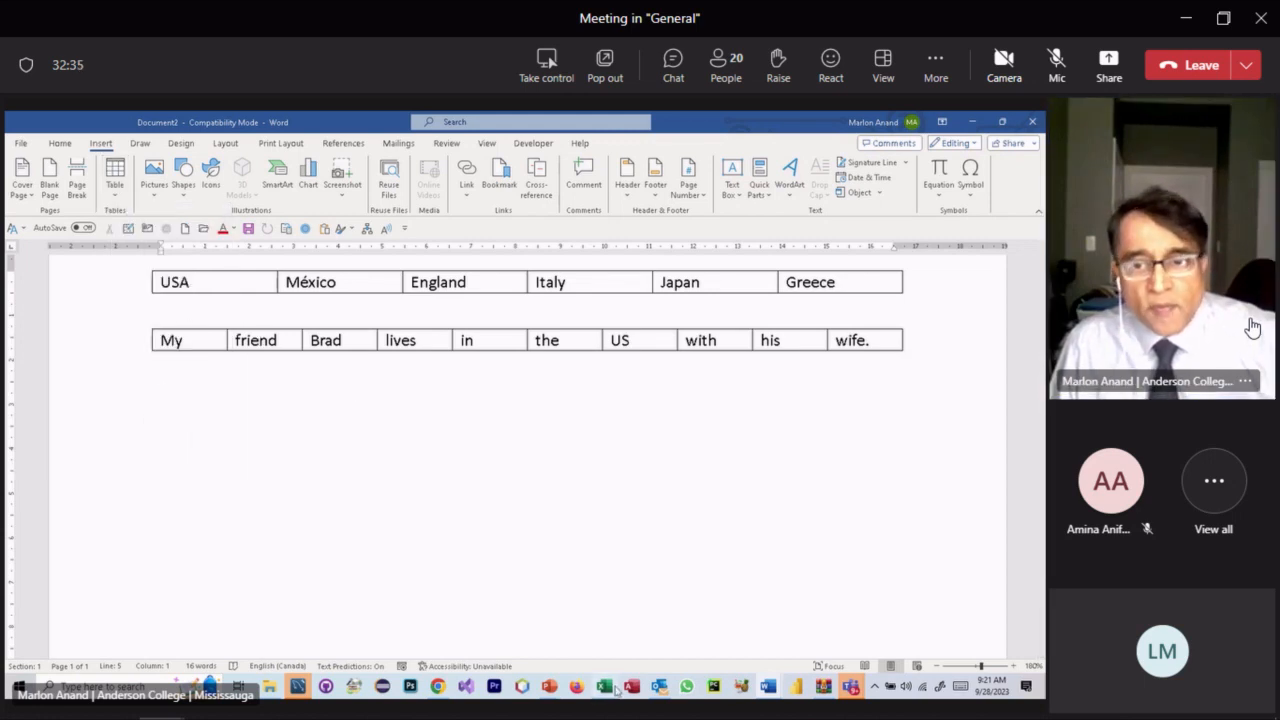
mouse_move(850, 686)
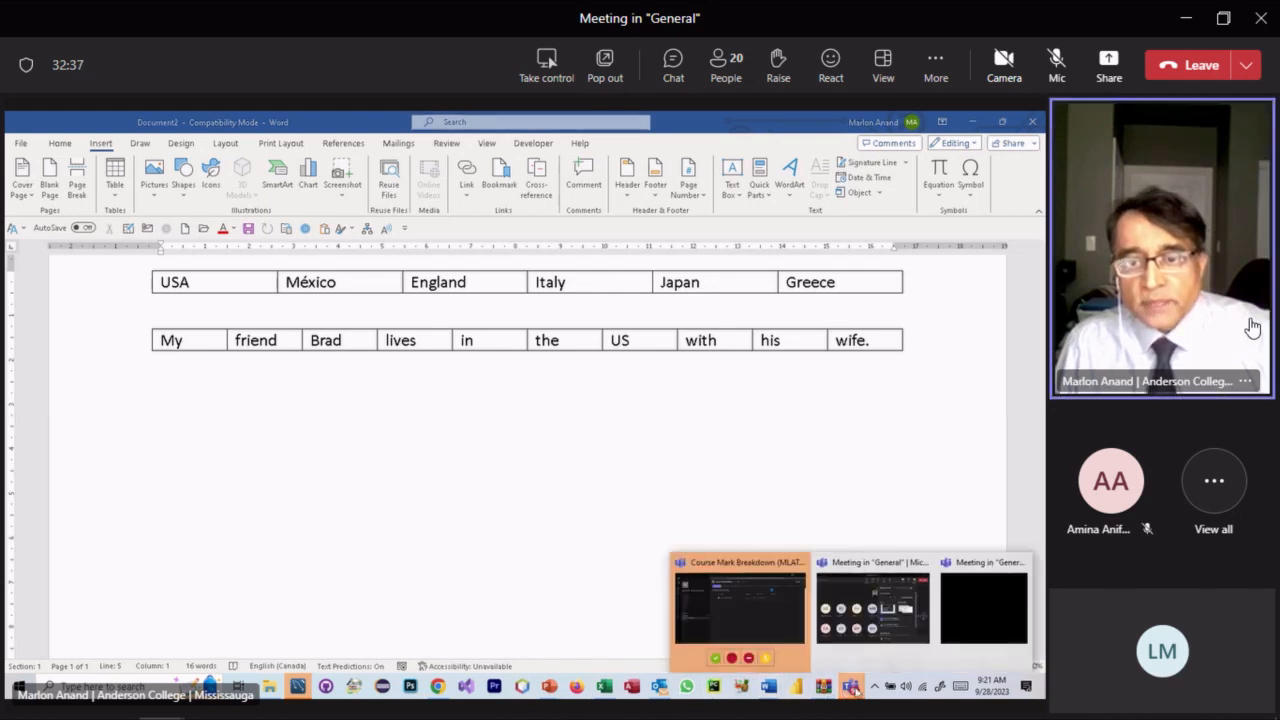
click(908, 640)
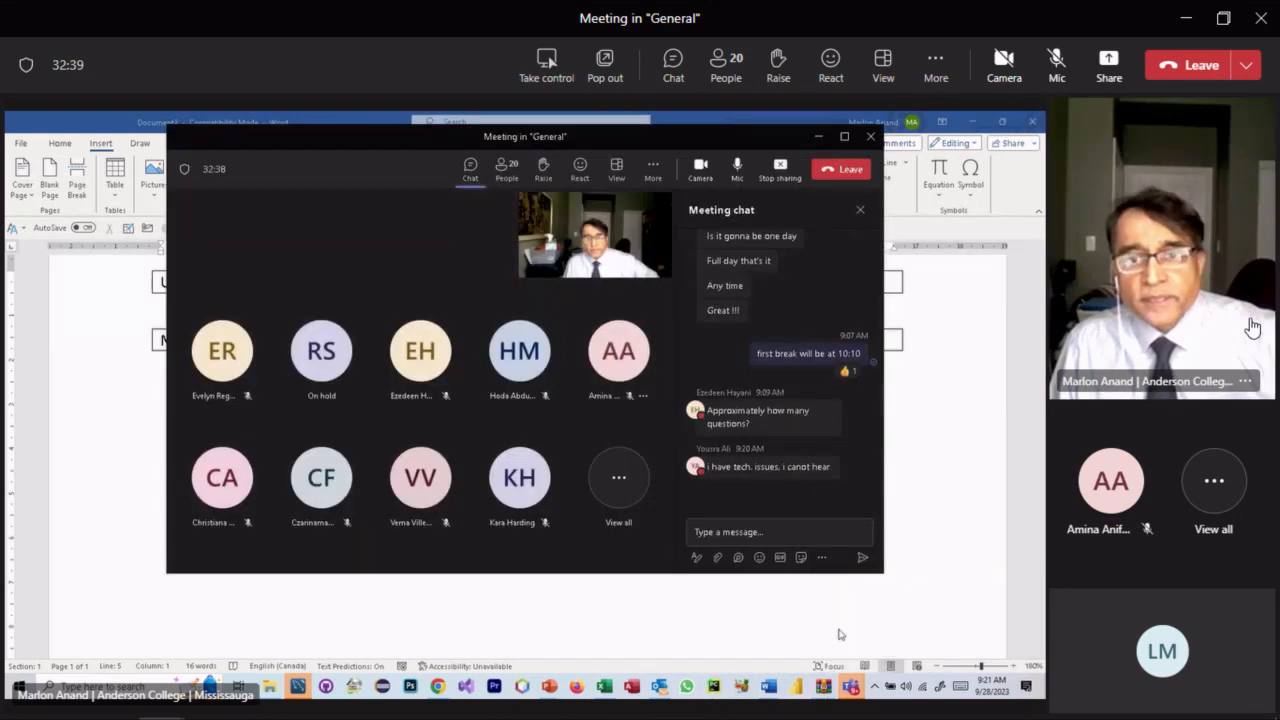
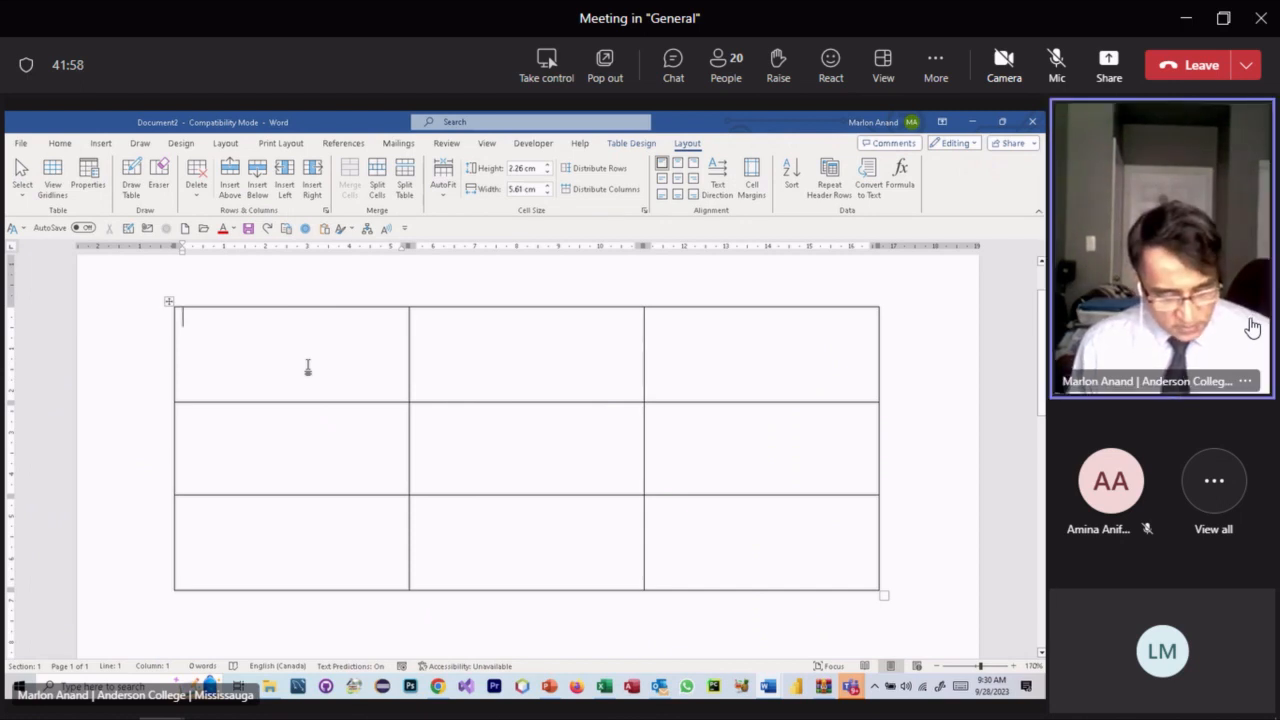
- Enter A, B and D across the three cells of the table's top row
text(a)
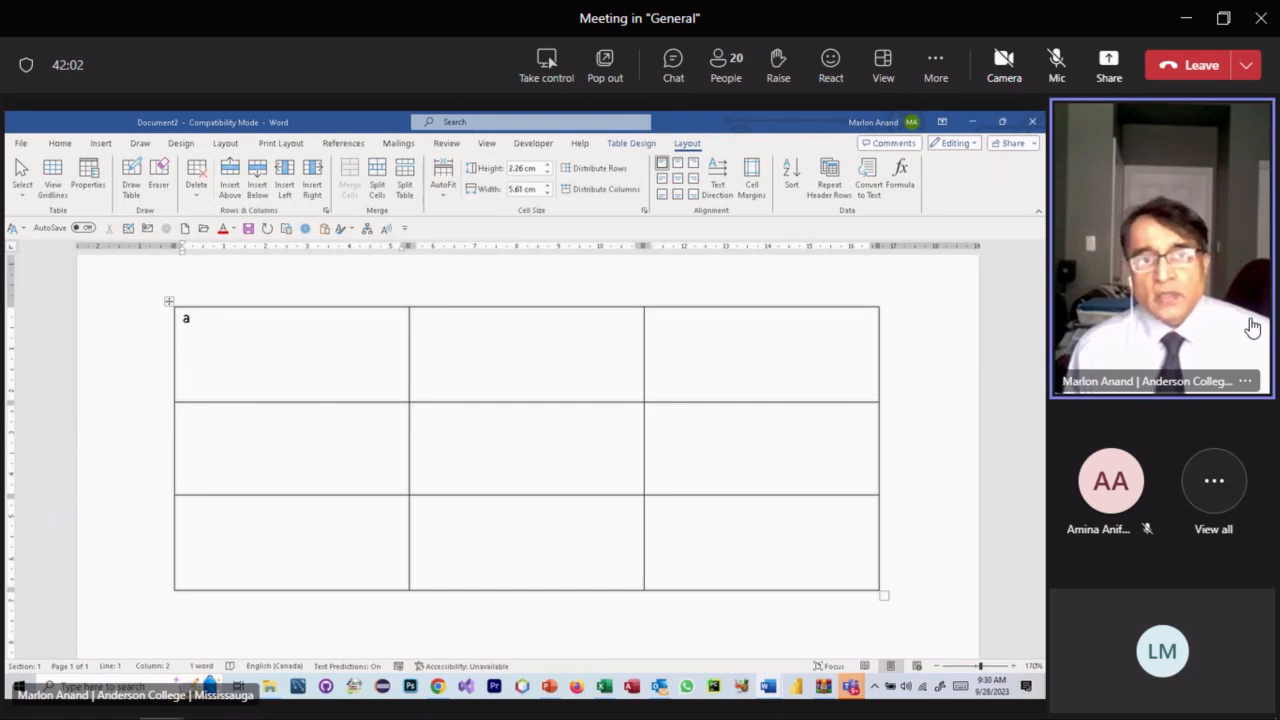
key(Tab)
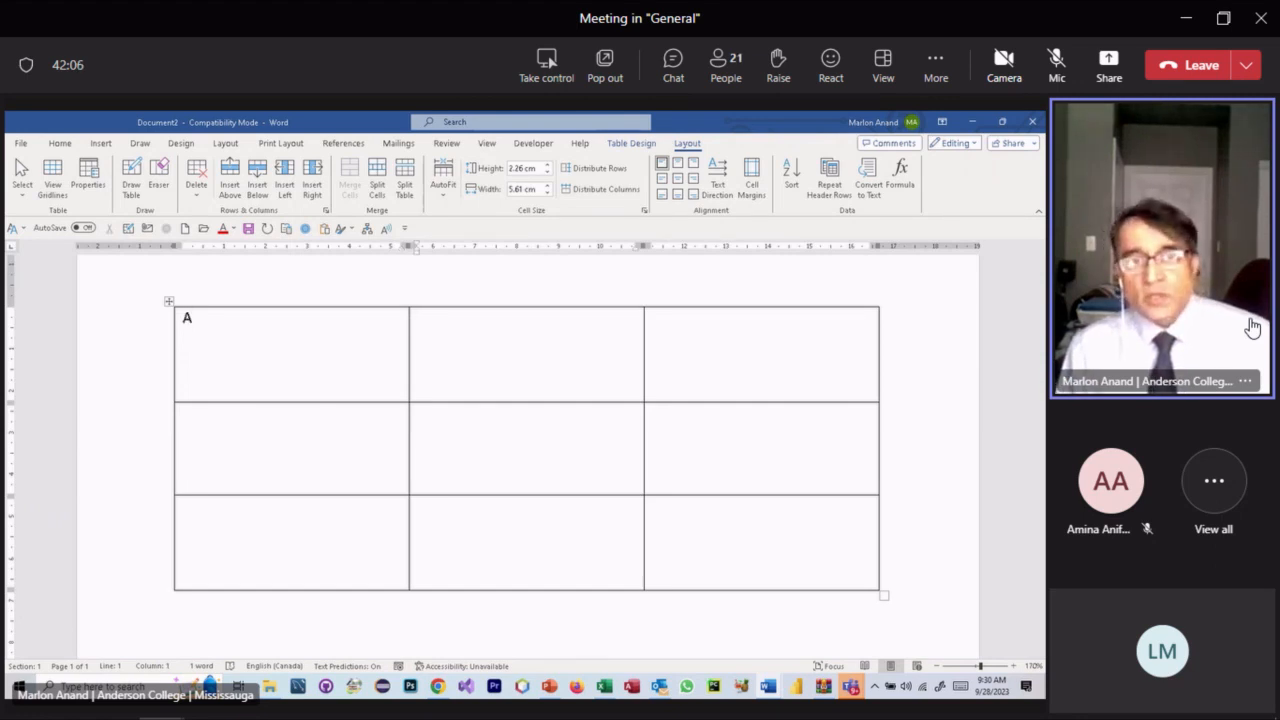
text(b)
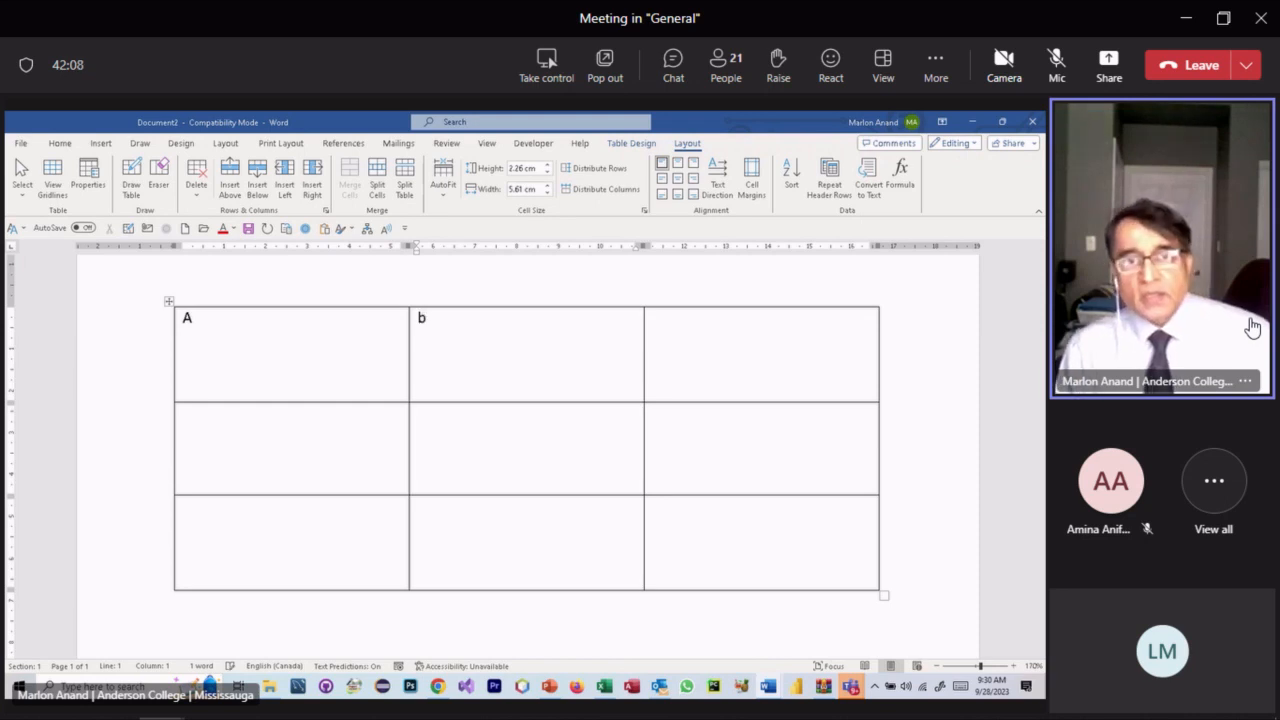
key(Tab)
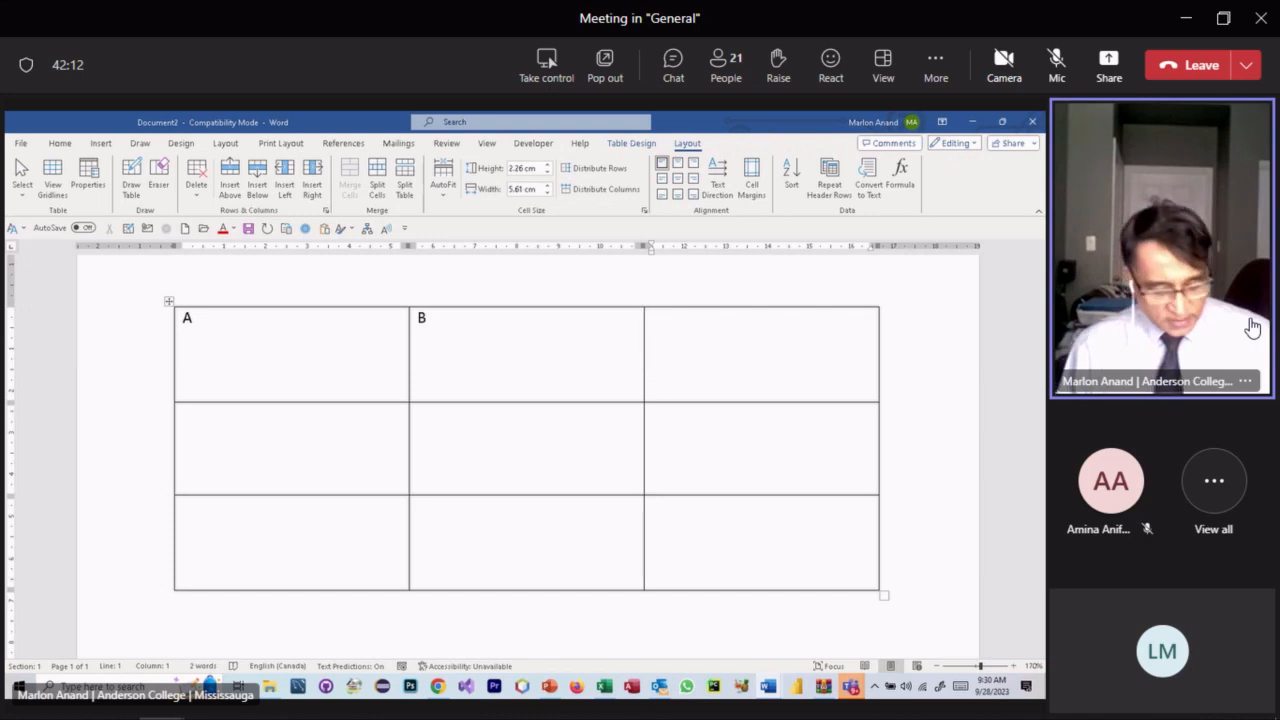
text(d)
key(Tab)
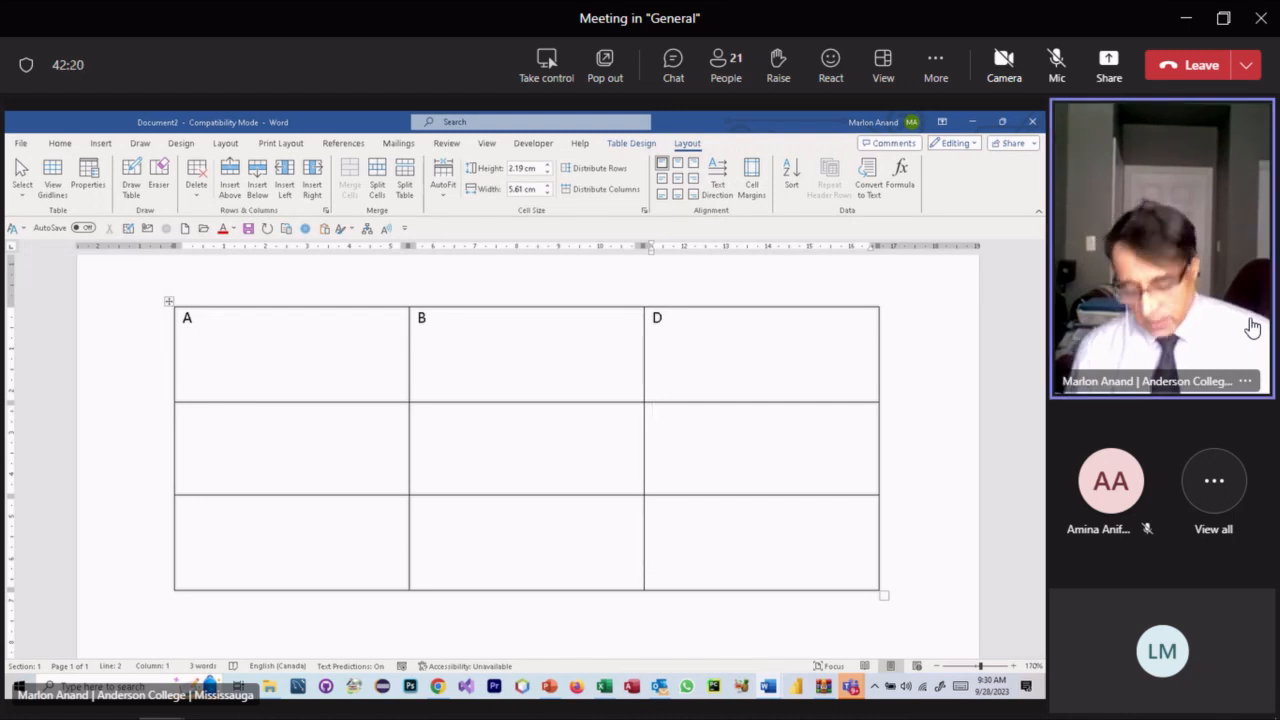
- Move around the empty second and third rows with the arrow keys
key(Left)
key(Left)
key(Down)
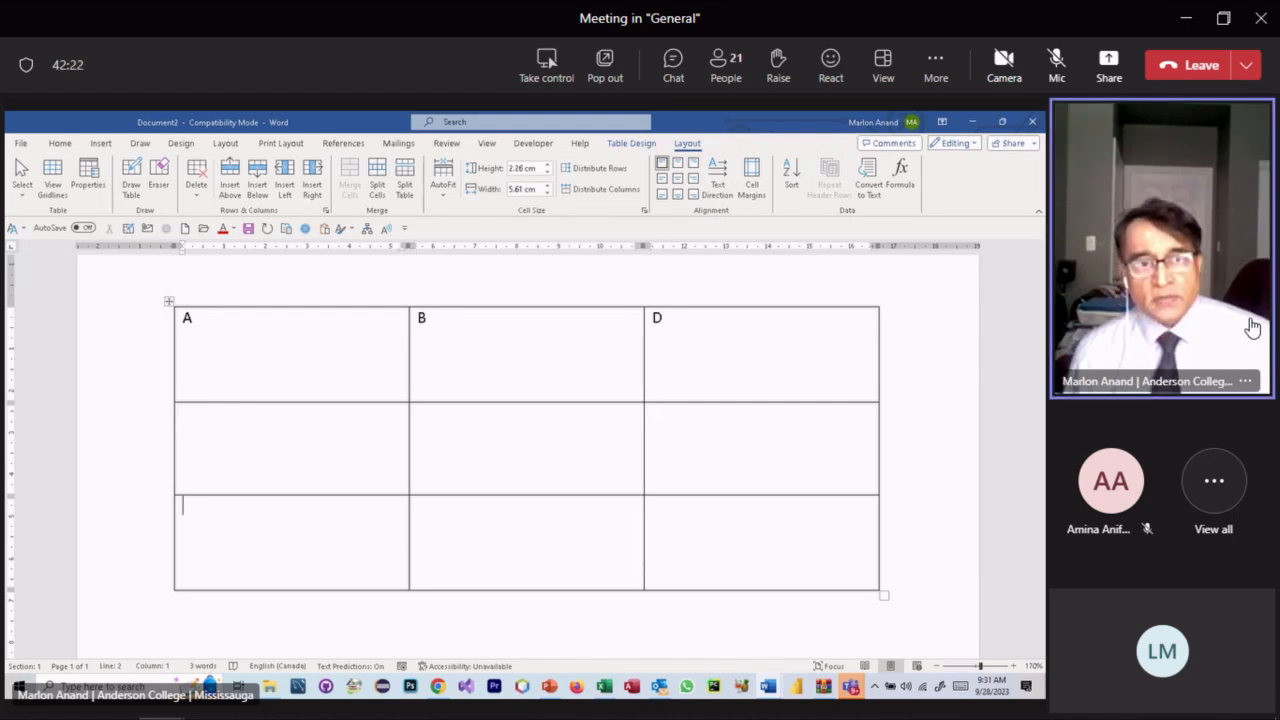
key(Right)
key(Up)
key(Down)
key(Left)
key(Right)
key(Up)
key(Down)
key(Right)
key(Up)
key(Left)
key(Left)
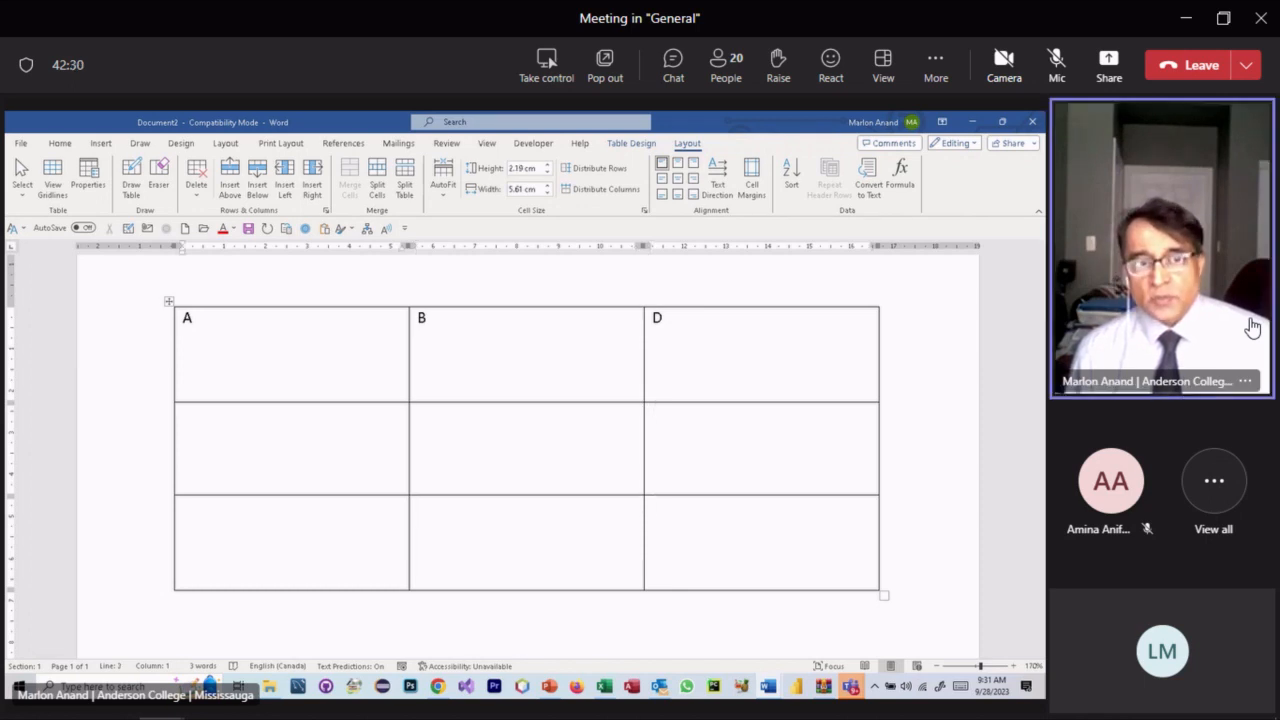
key(Right)
key(Right)
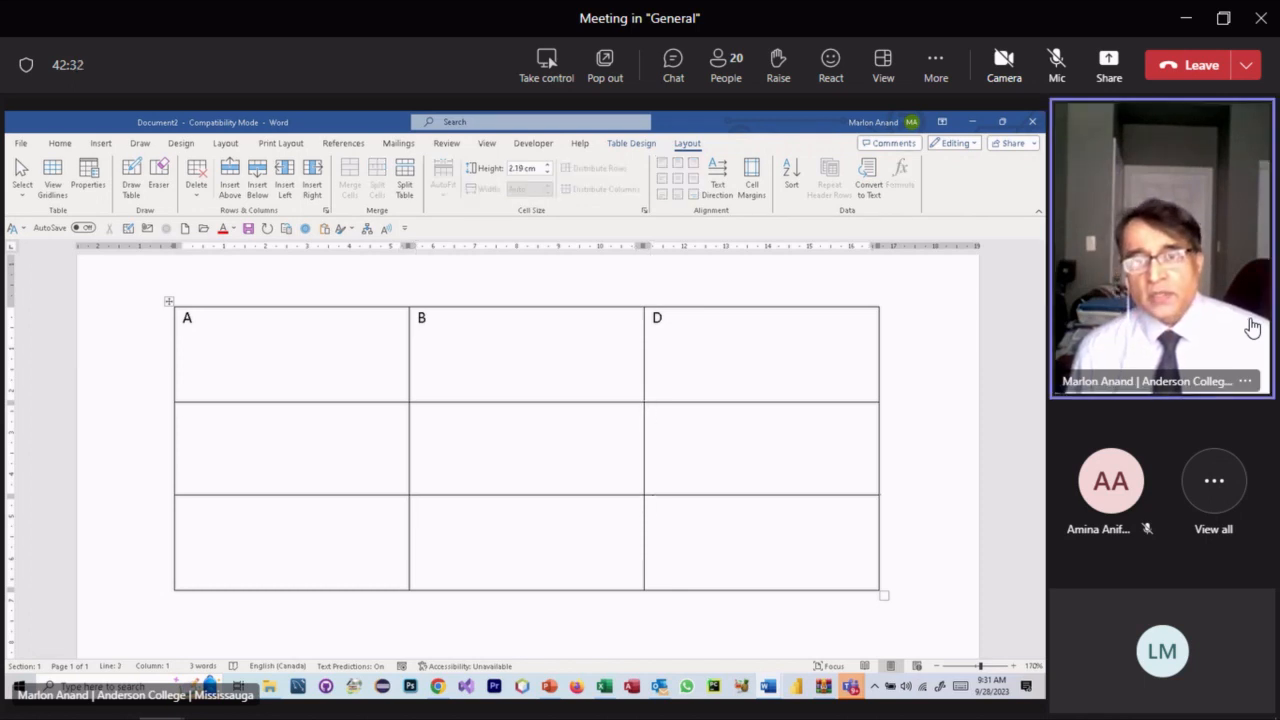
key(Left)
key(Left)
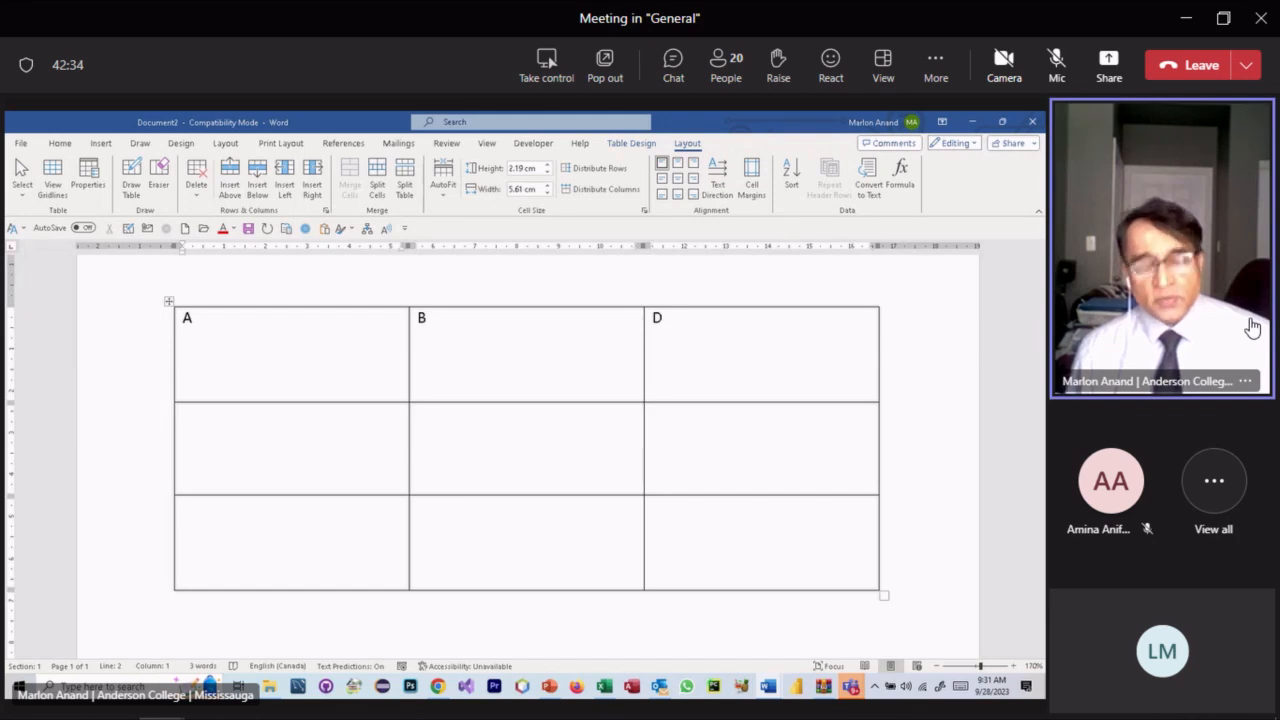
key(Down)
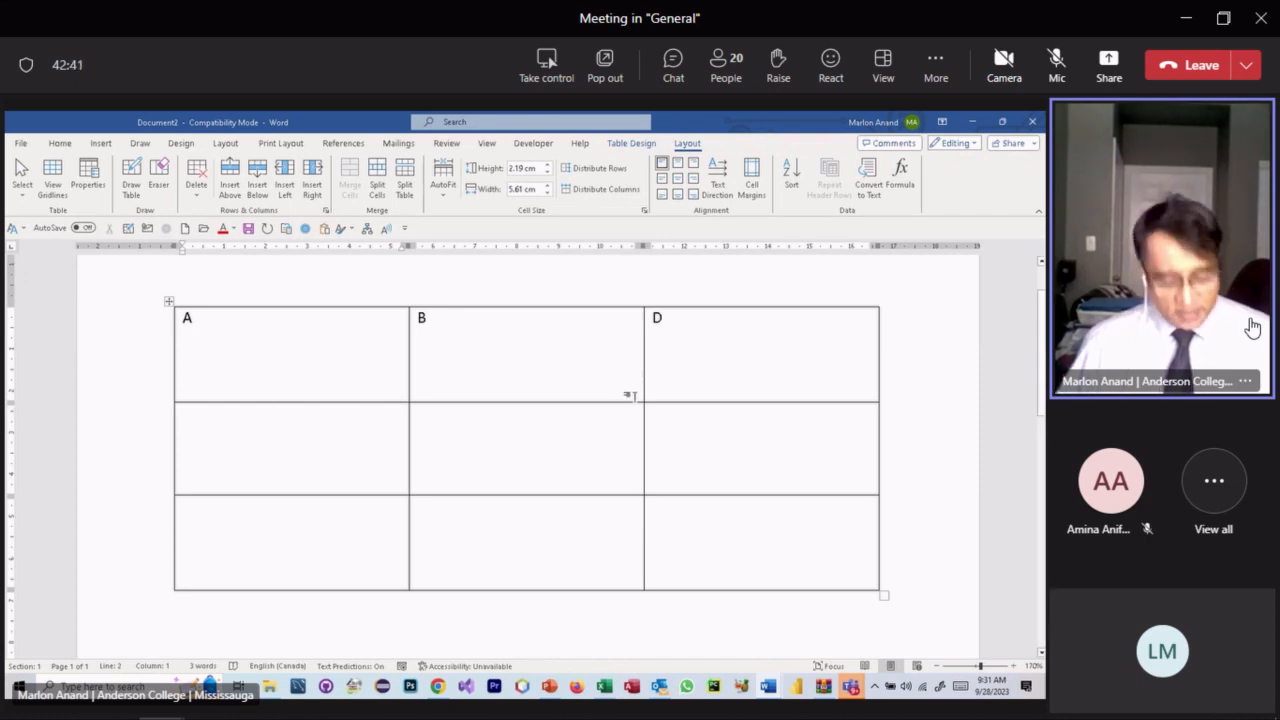
- Enter H, K and M across the table's second row
text(H)
key(Tab)
text(K)
key(Tab)
text(M)
- Fill the bottom row with I, Q and A, then select the H, K, M row
key(Down)
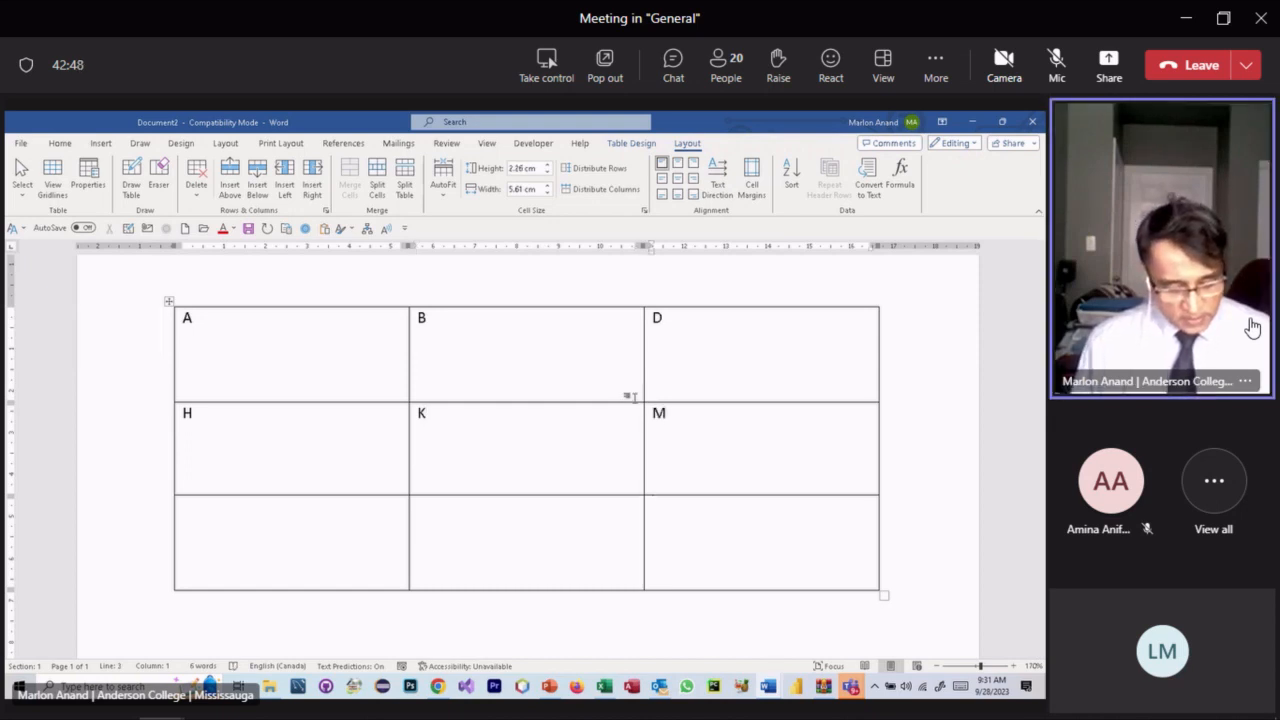
text(A)
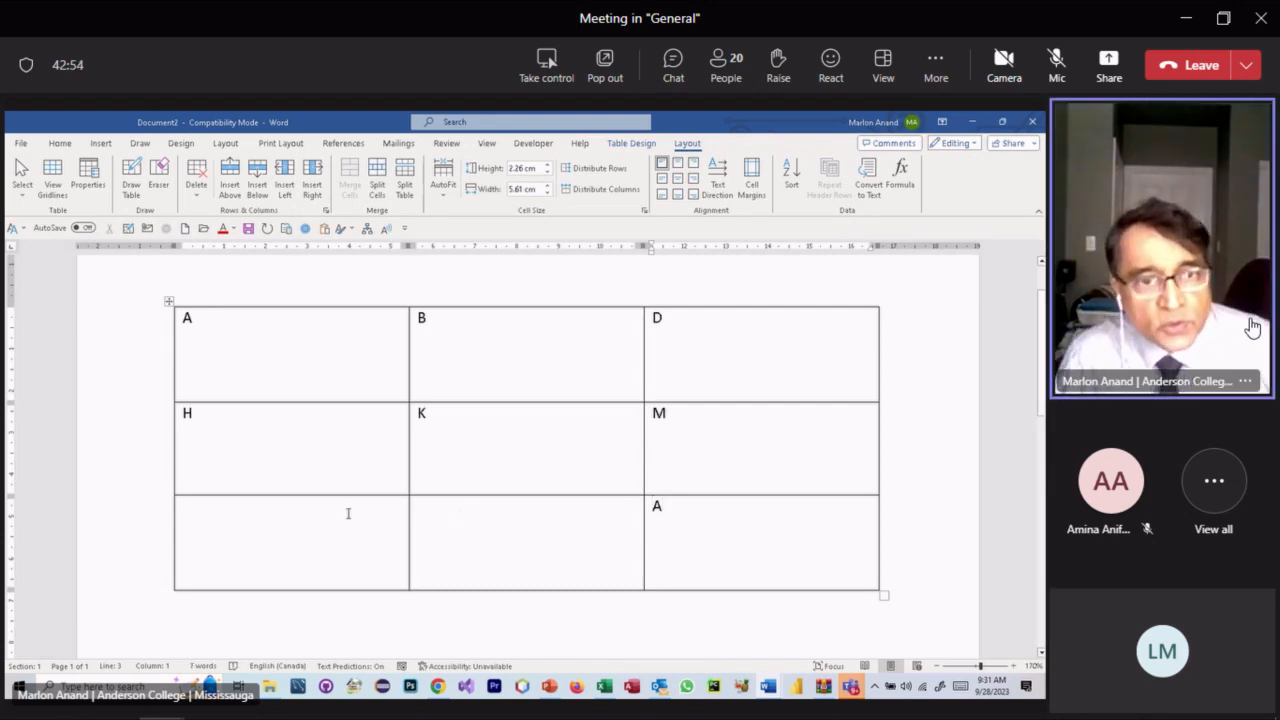
click(263, 528)
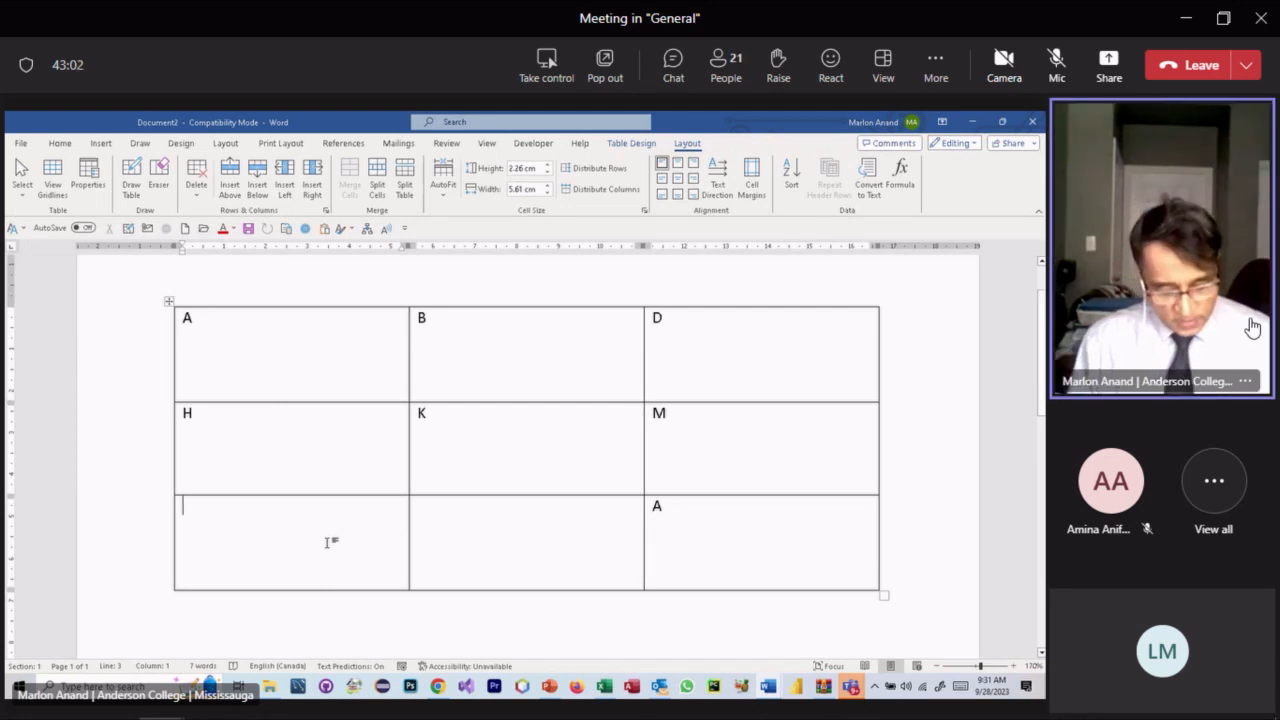
text(I)
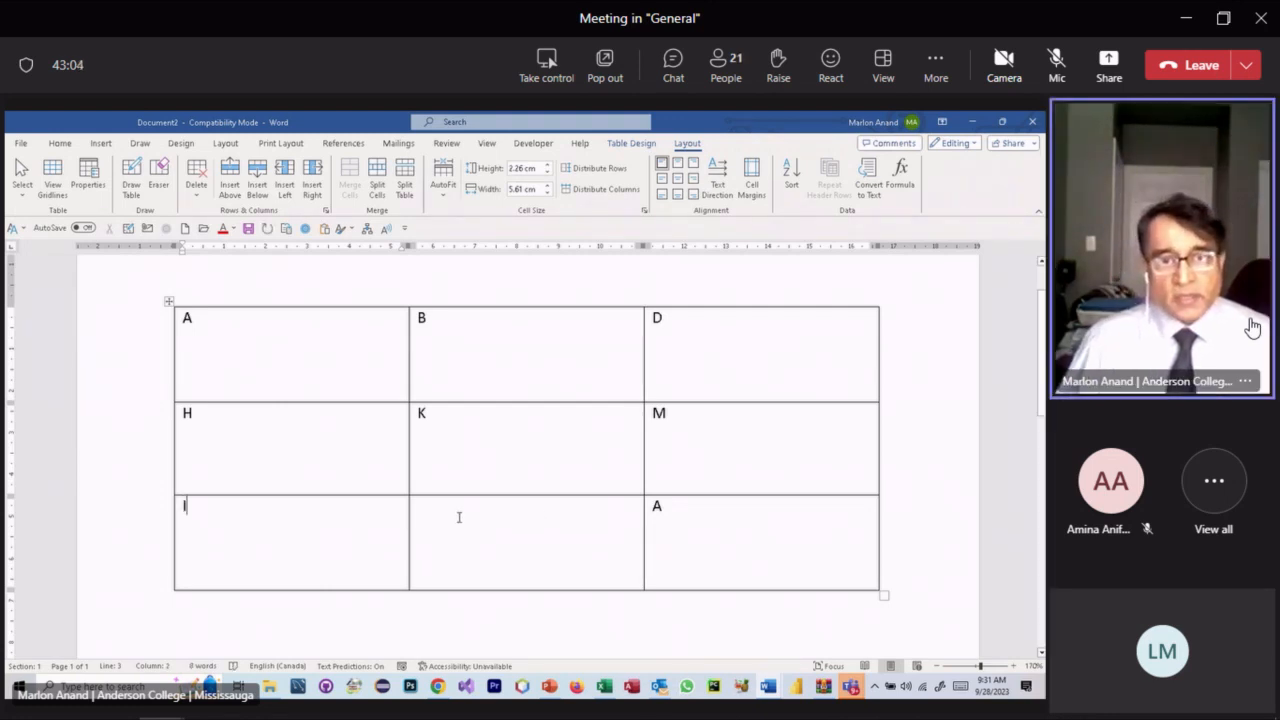
click(460, 515)
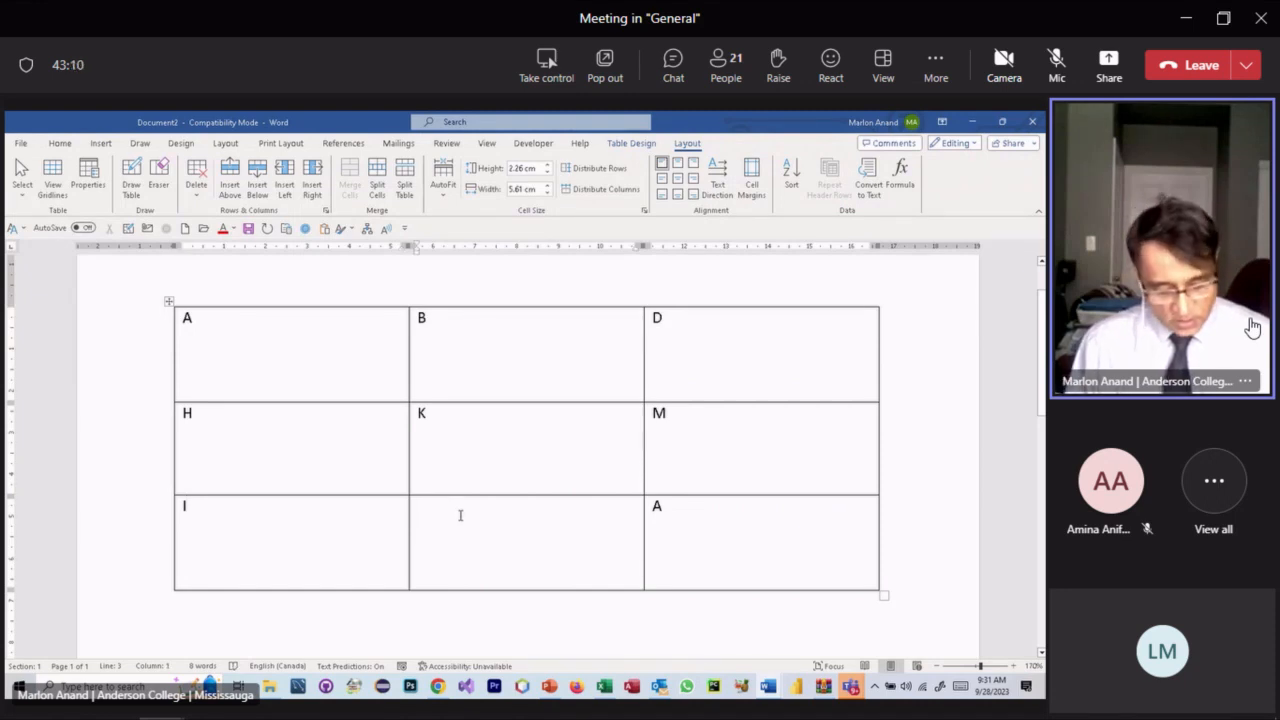
text(Q)
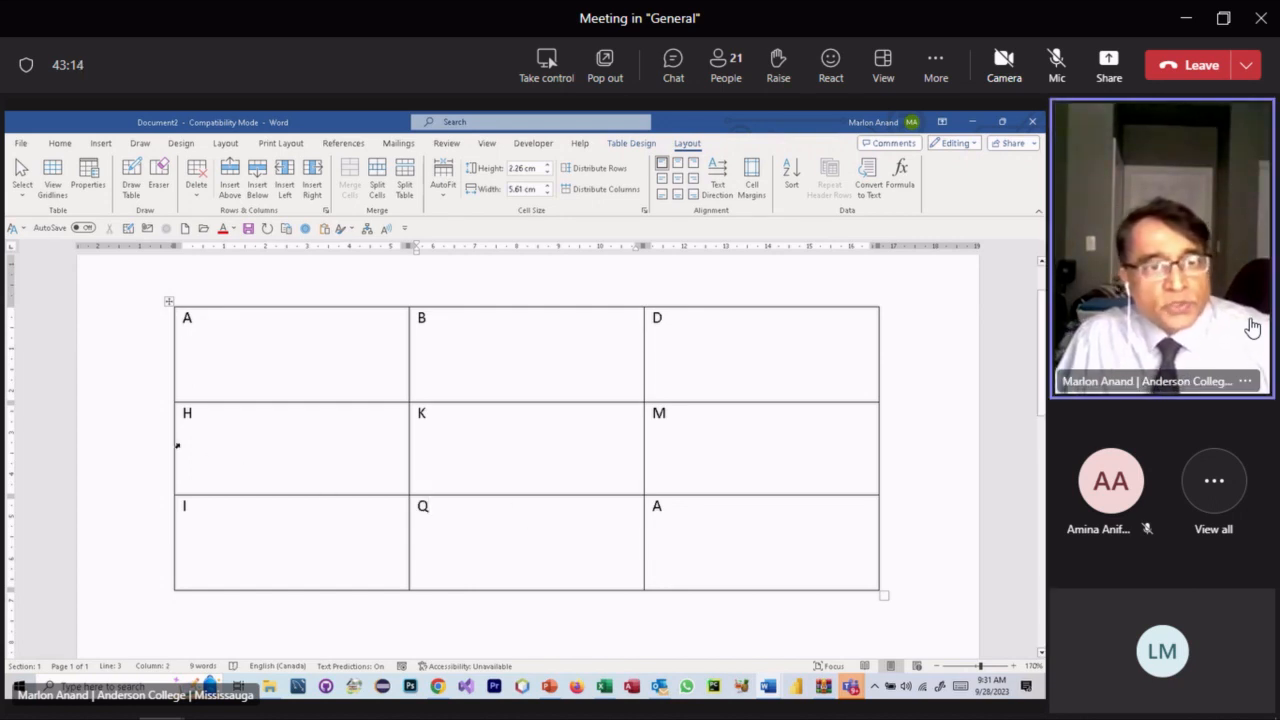
drag(194, 424, 695, 427)
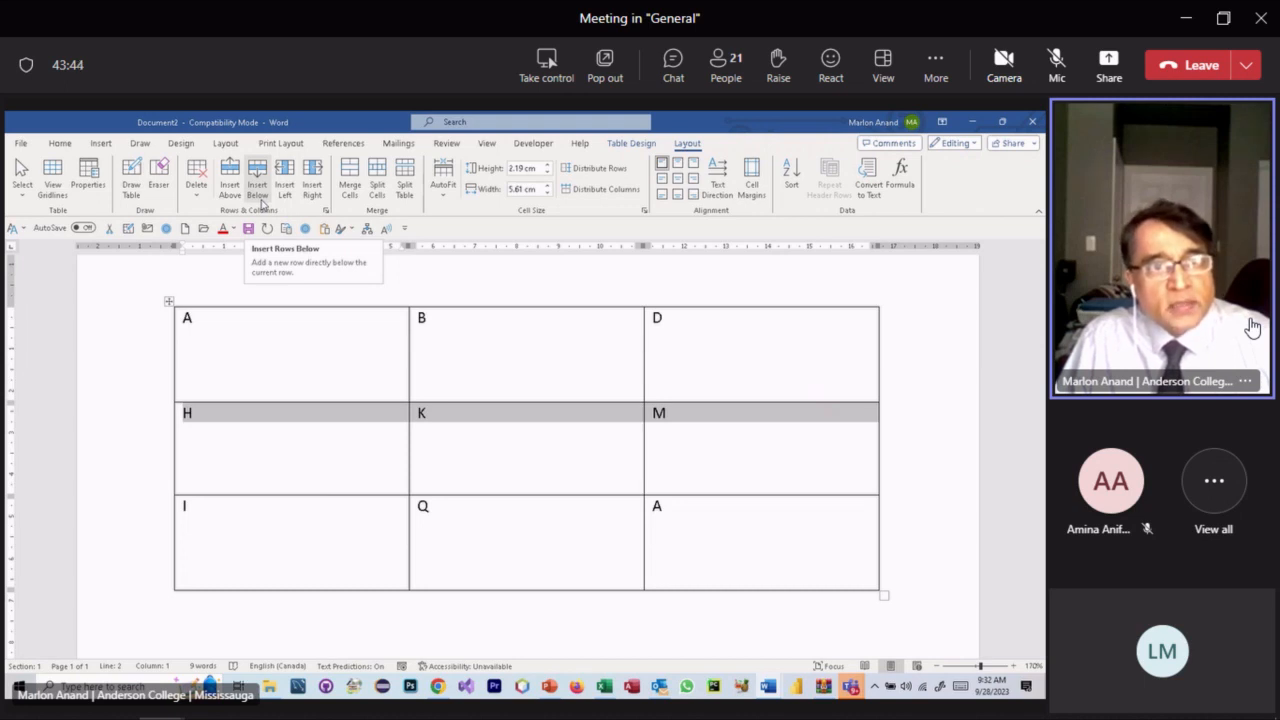
- Insert a blank row below the H, K, M row, then undo it
click(262, 190)
click(311, 512)
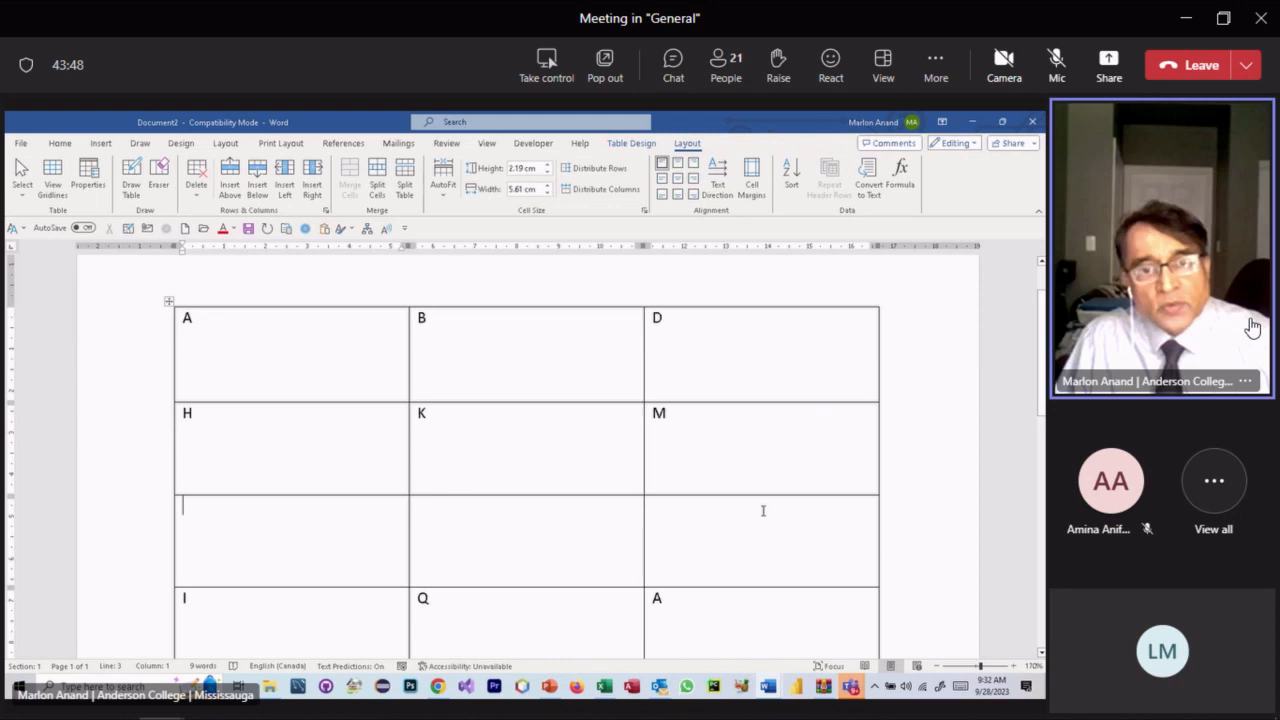
key(ctrl+z)
- Select the whole bottom I, Q, A row instead
click(770, 479)
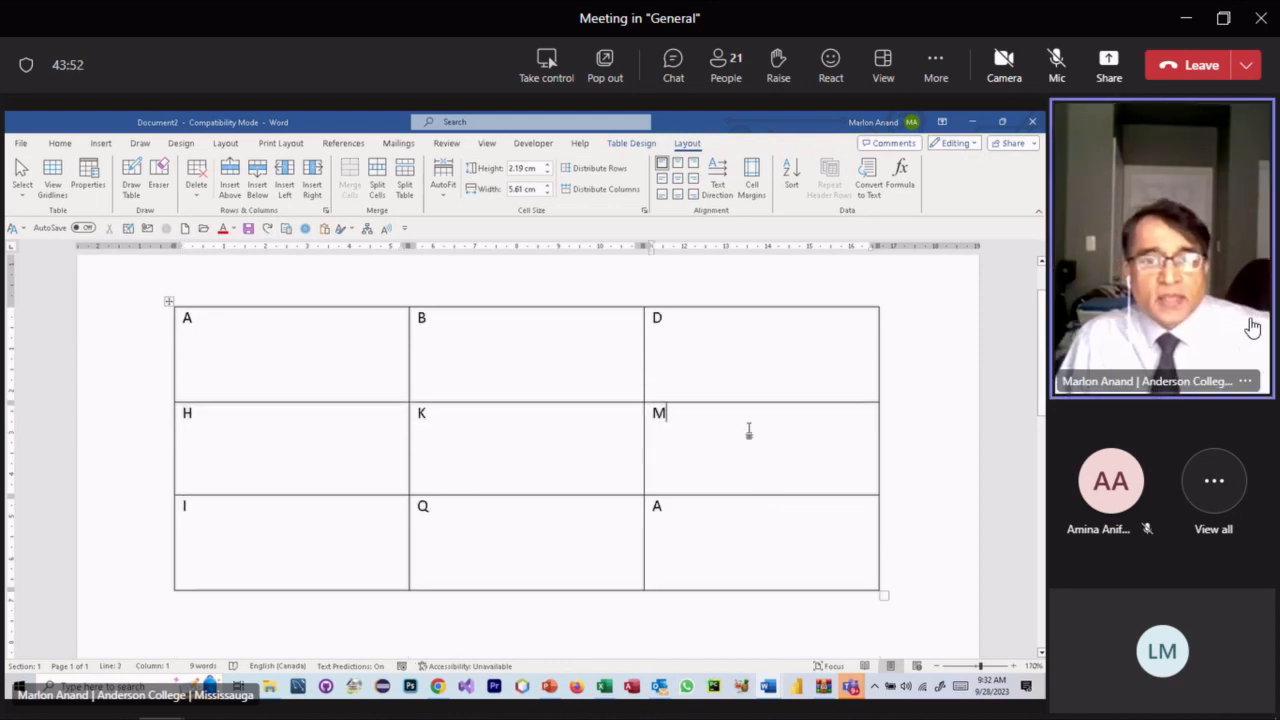
drag(709, 517, 296, 522)
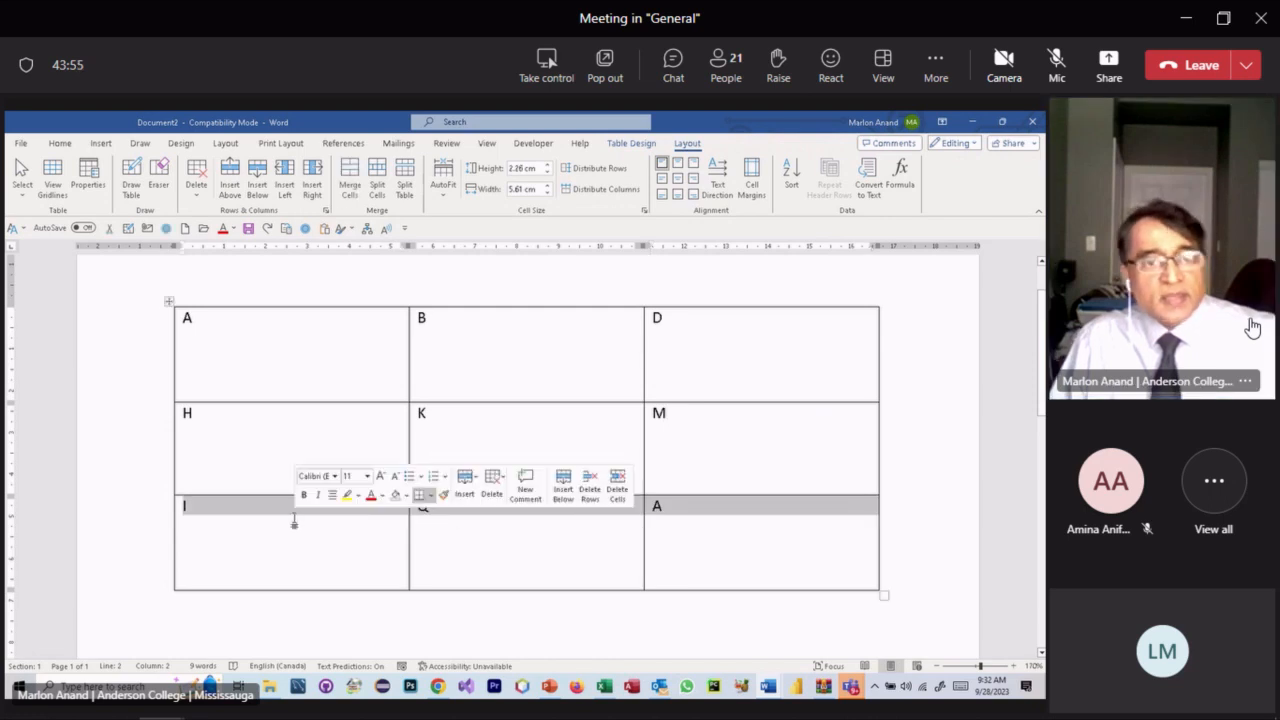
click(762, 520)
drag(657, 505, 346, 503)
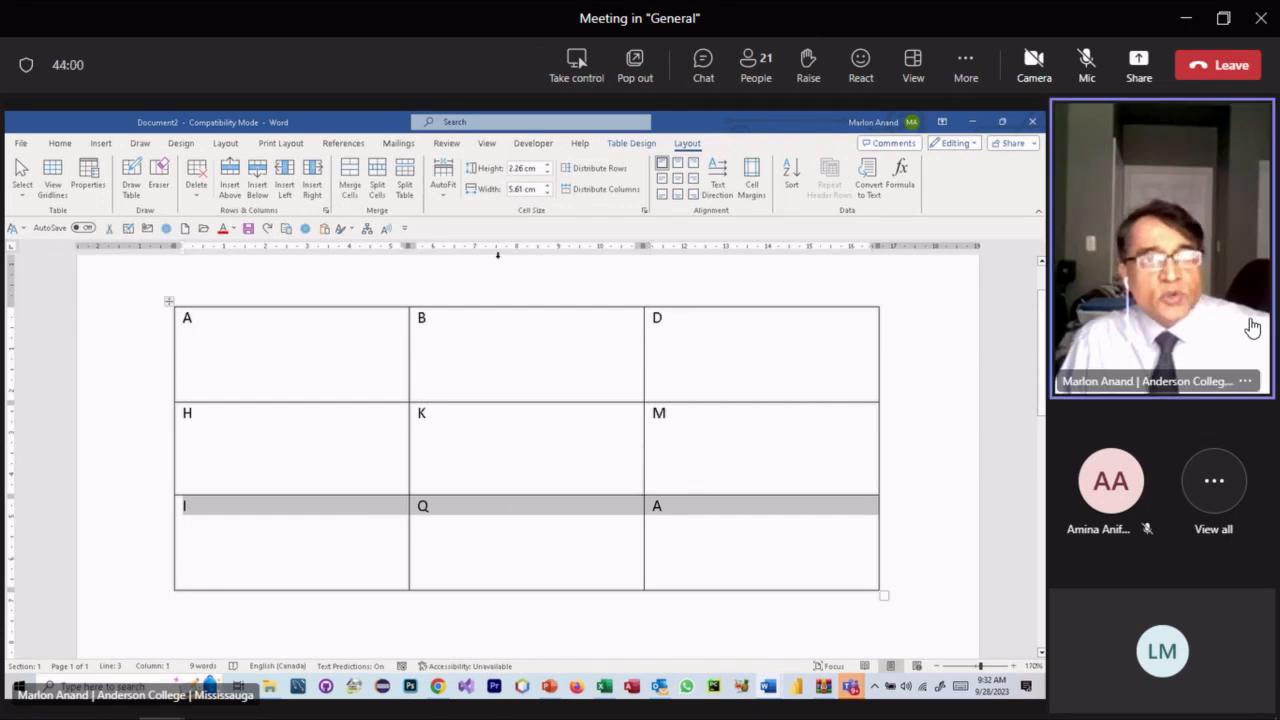
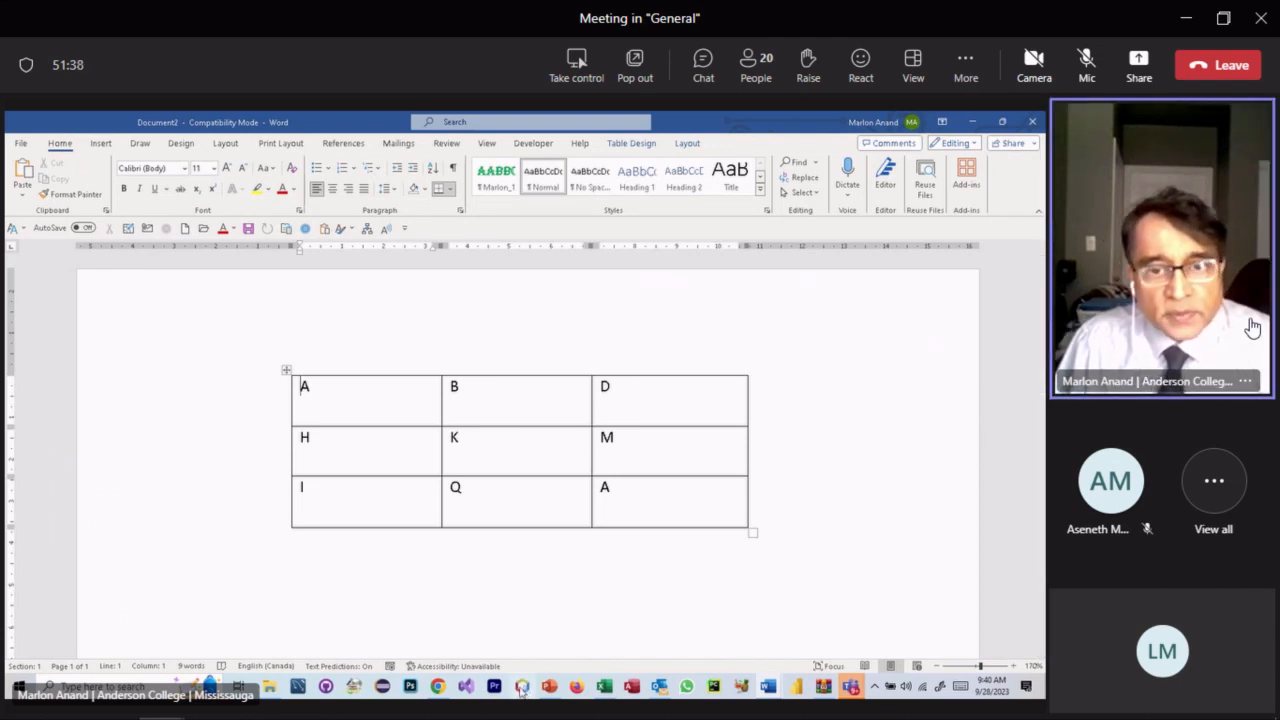
click(550, 688)
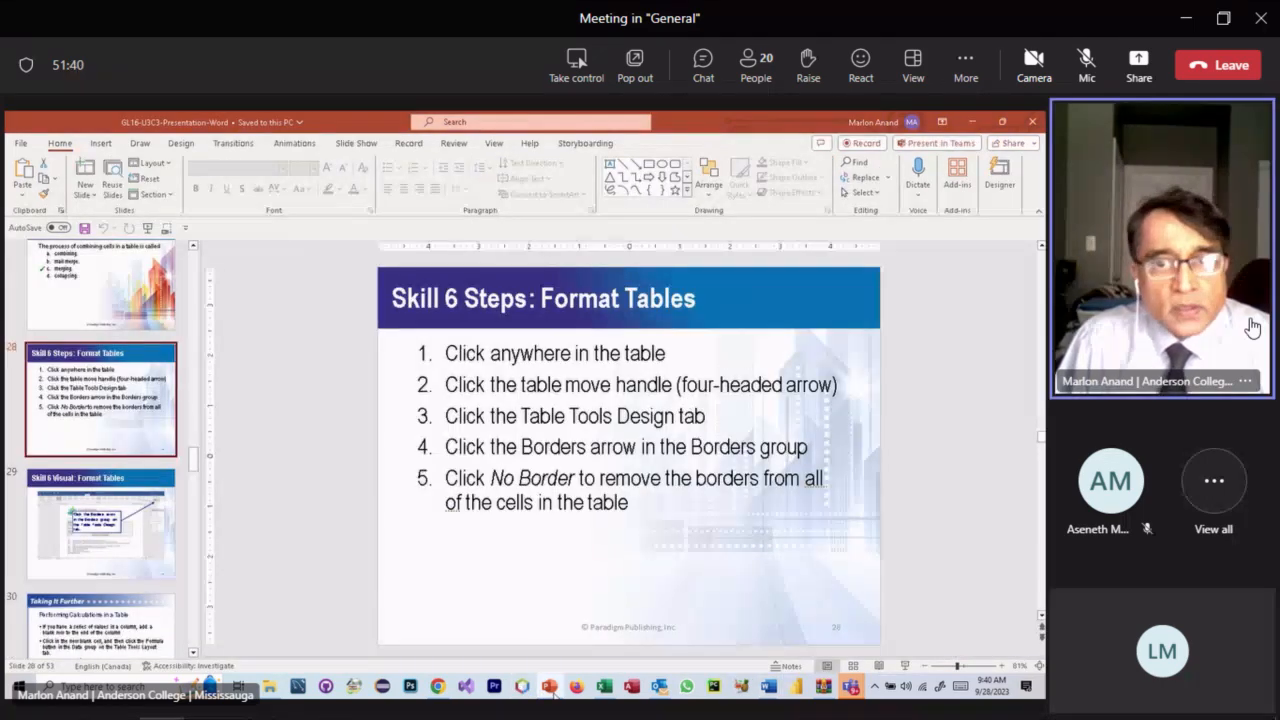
click(550, 688)
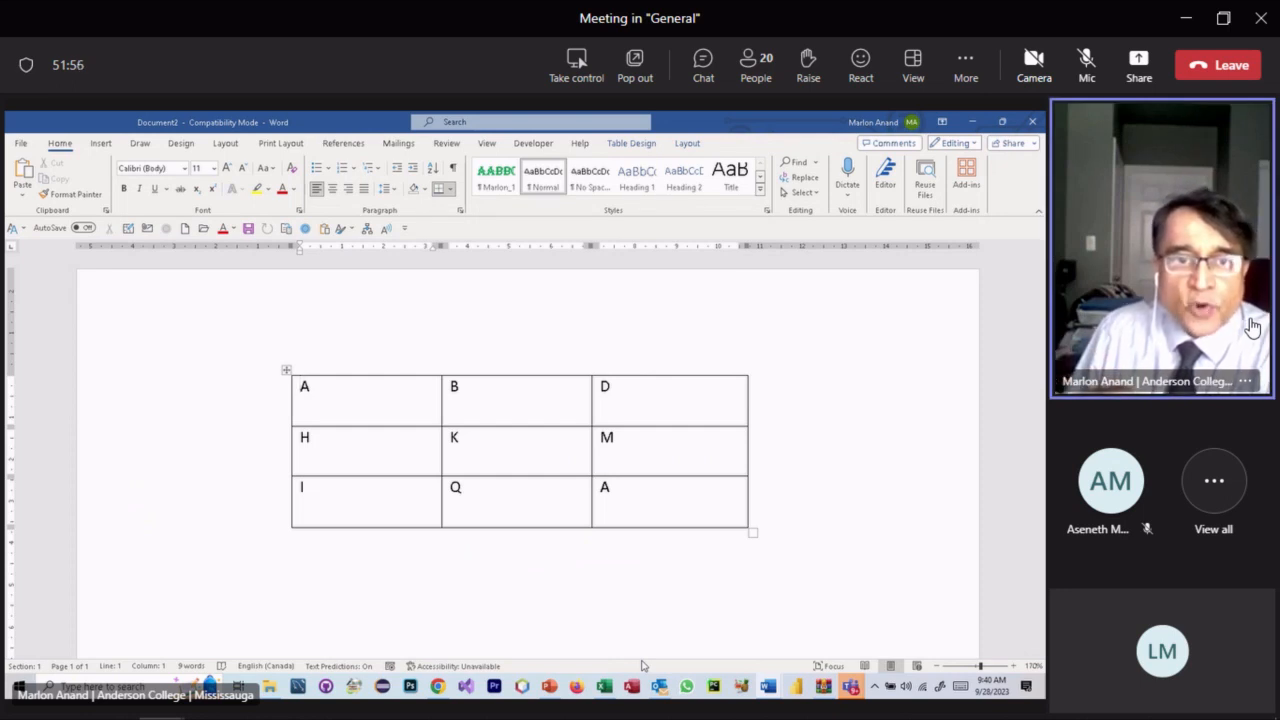
click(345, 413)
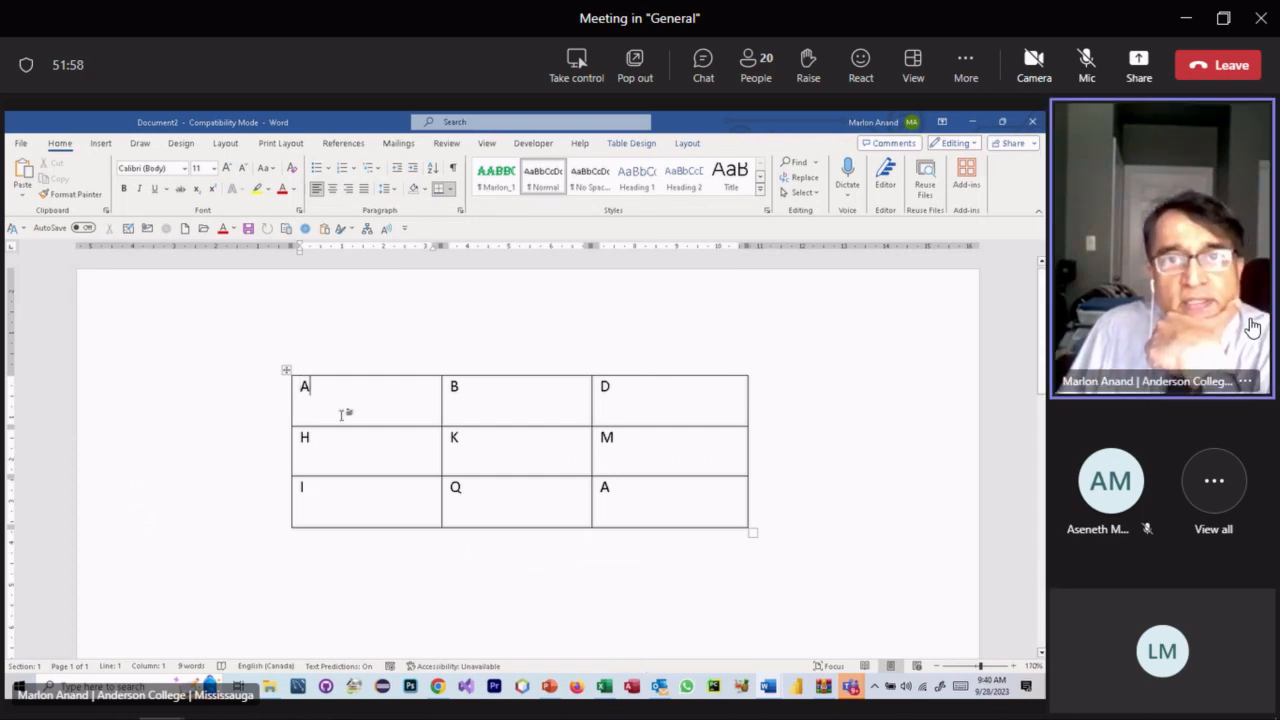
click(685, 146)
click(634, 145)
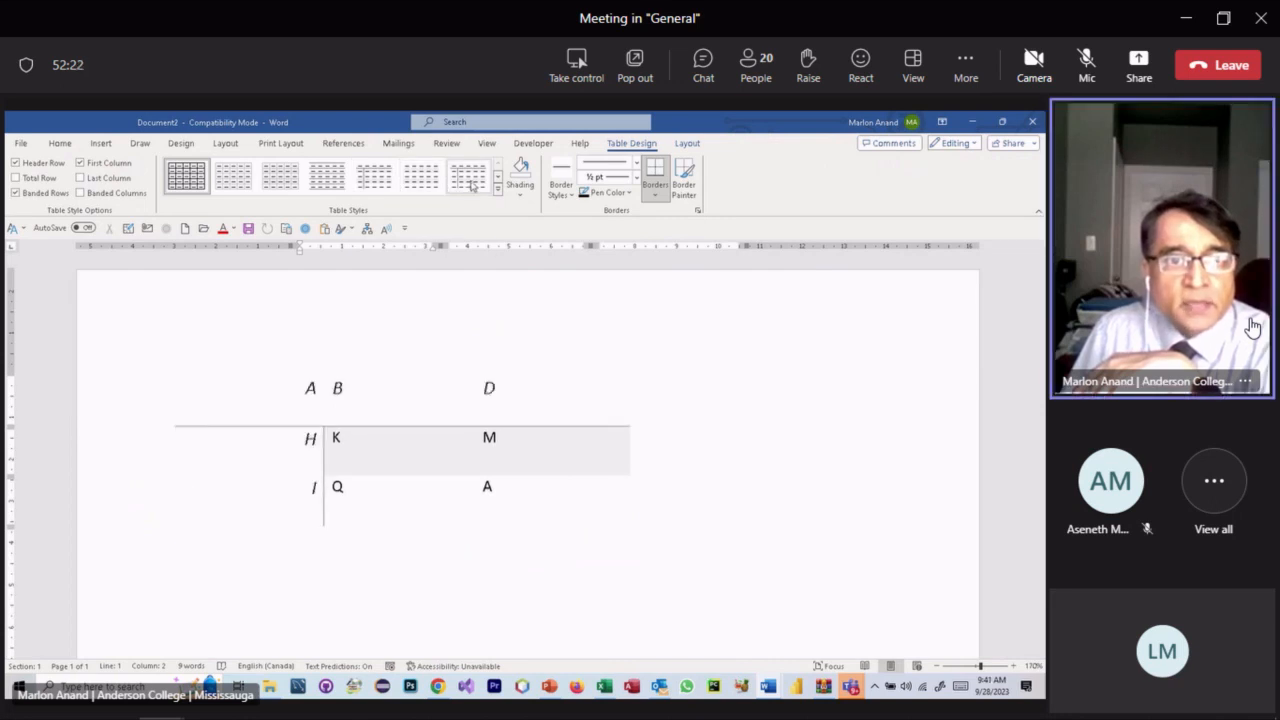
click(497, 191)
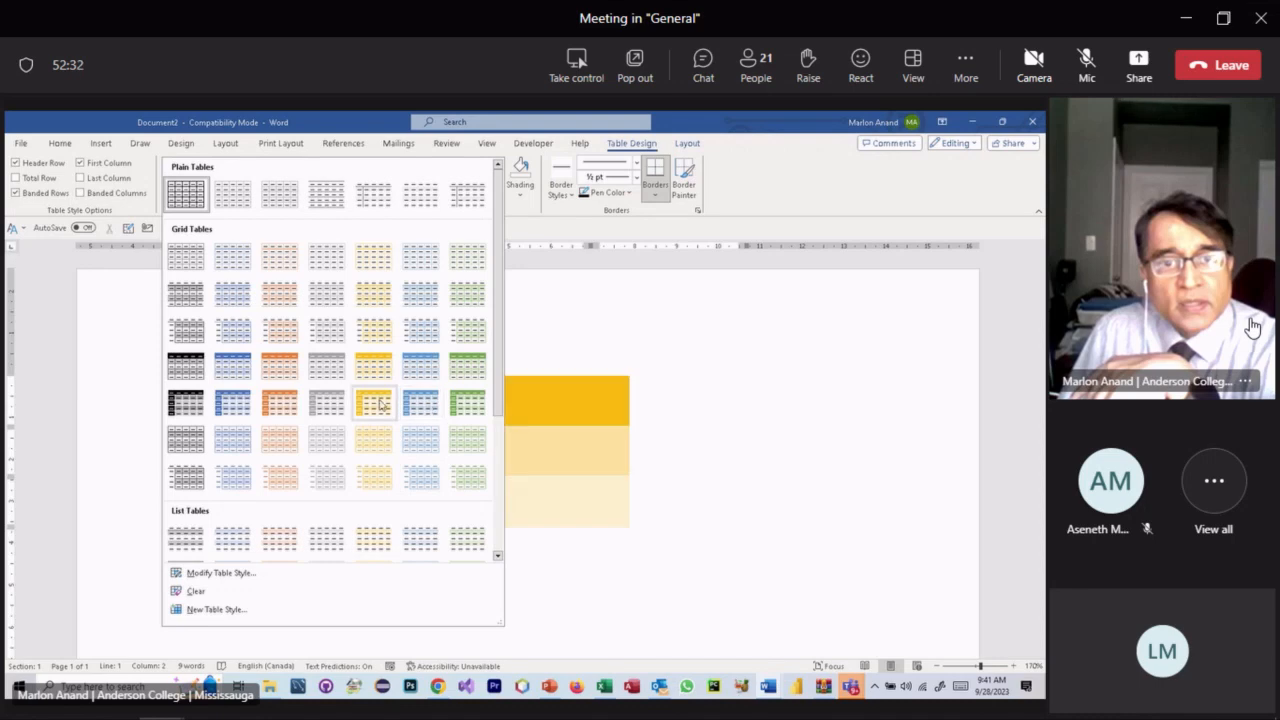
click(420, 402)
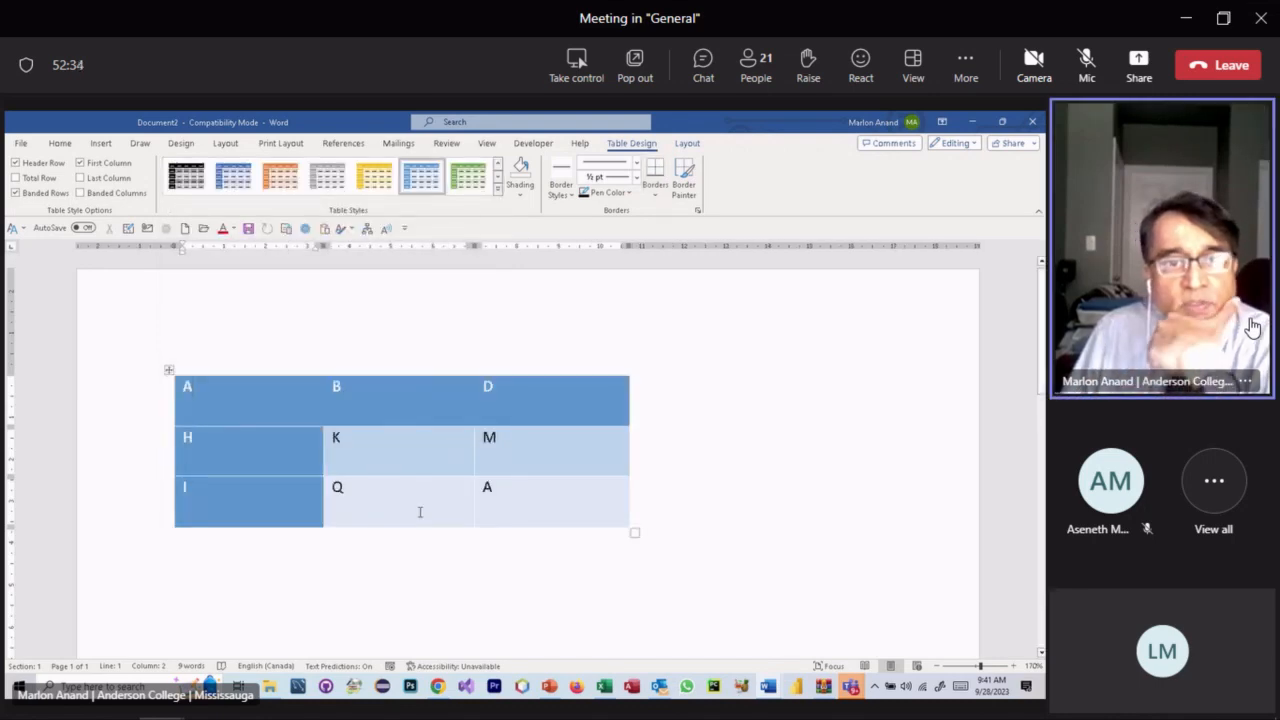
click(359, 575)
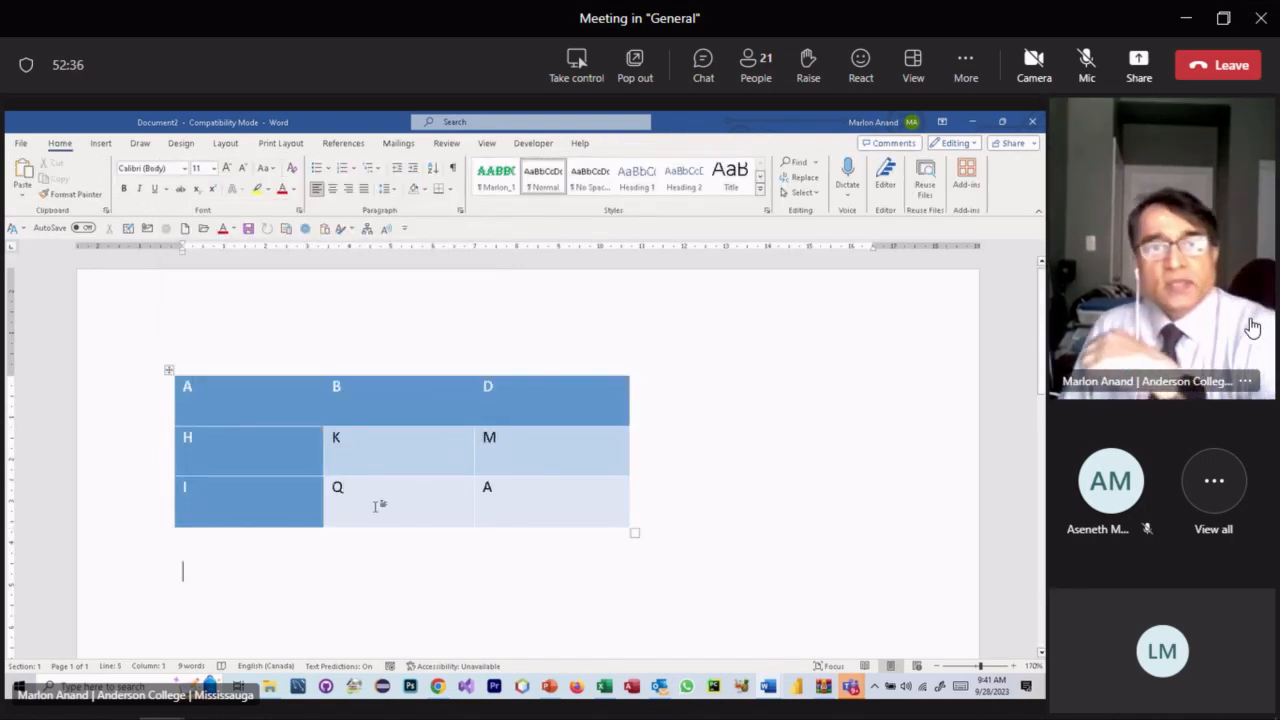
key(ctrl+z)
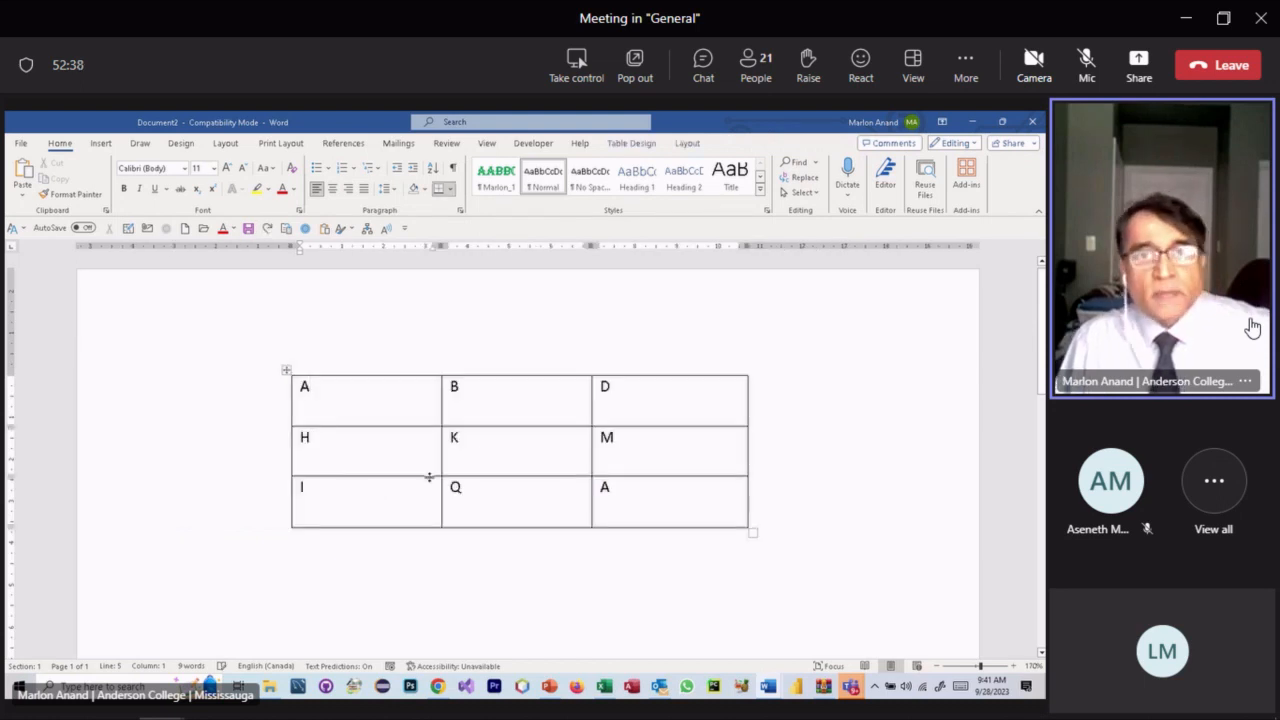
click(657, 147)
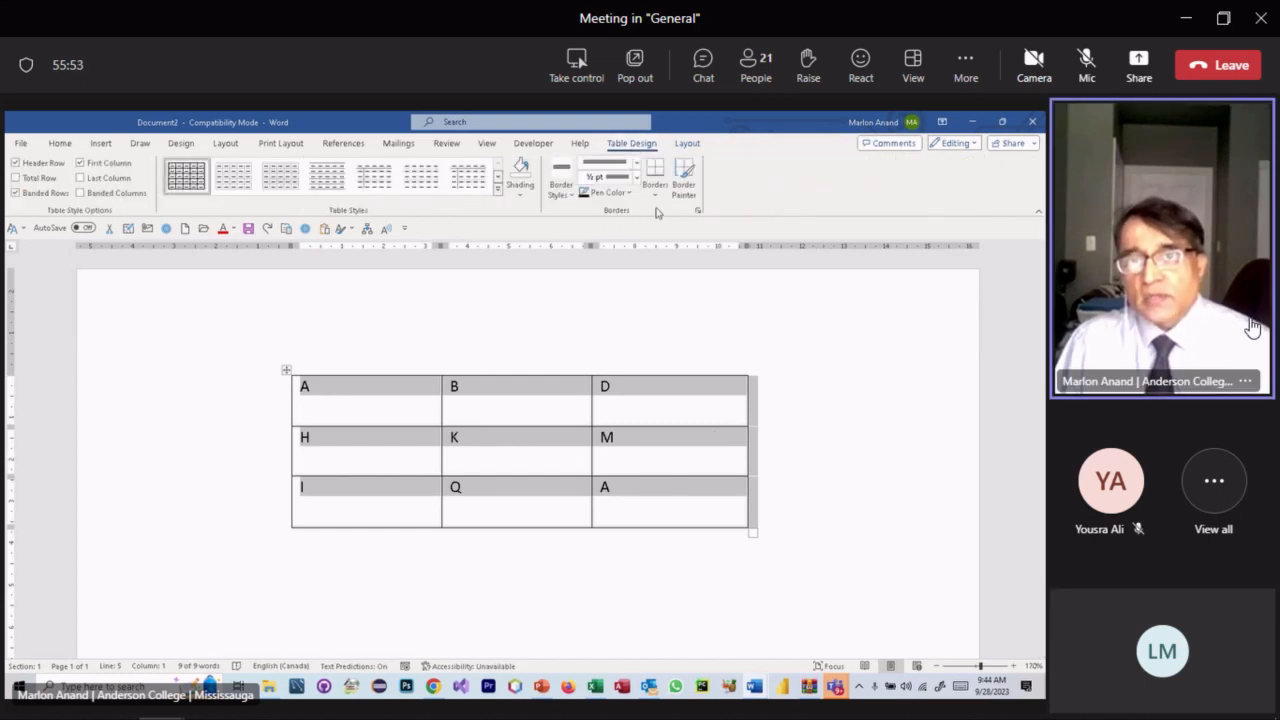
- Open the Table Design Borders dropdown for the letter table
click(656, 198)
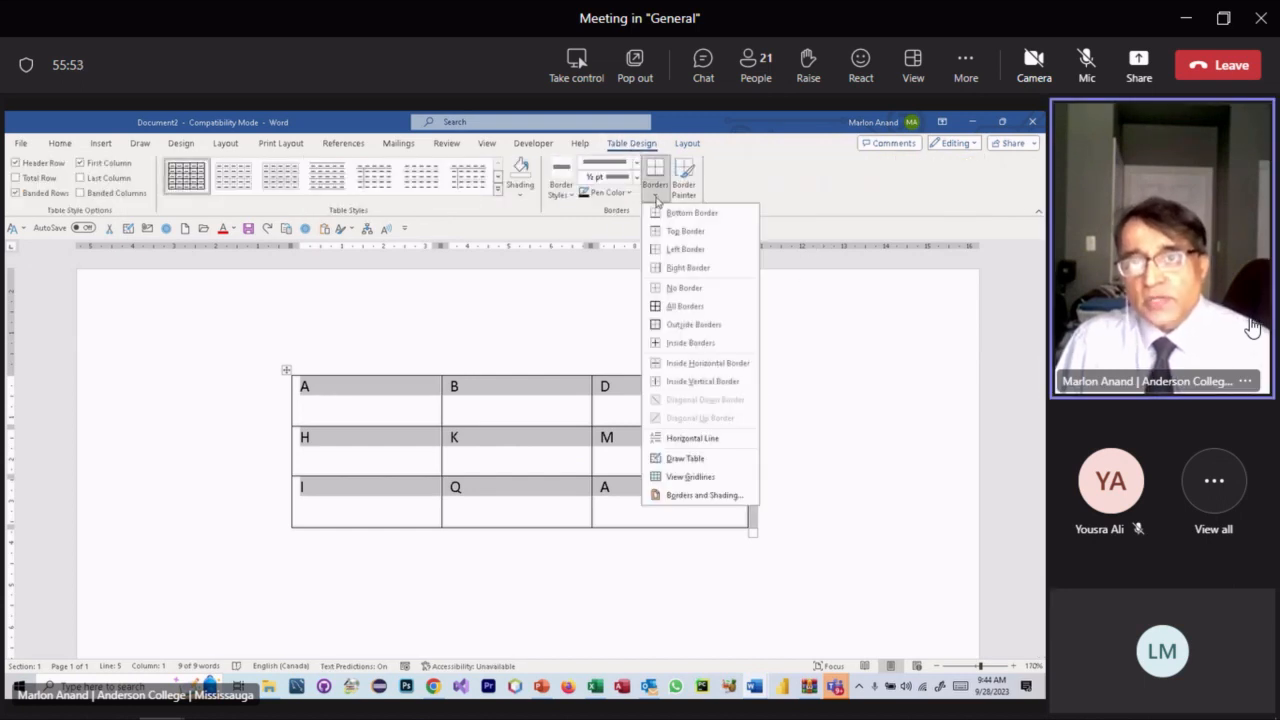
click(700, 495)
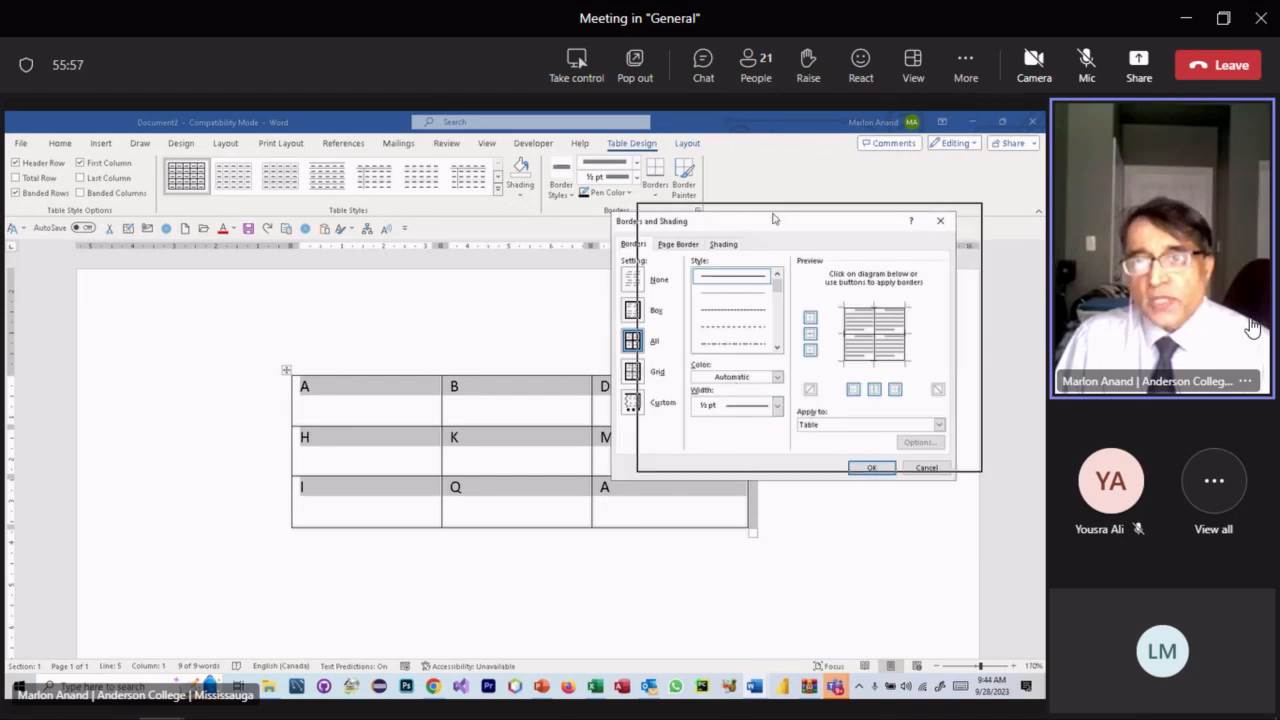
drag(742, 226, 780, 212)
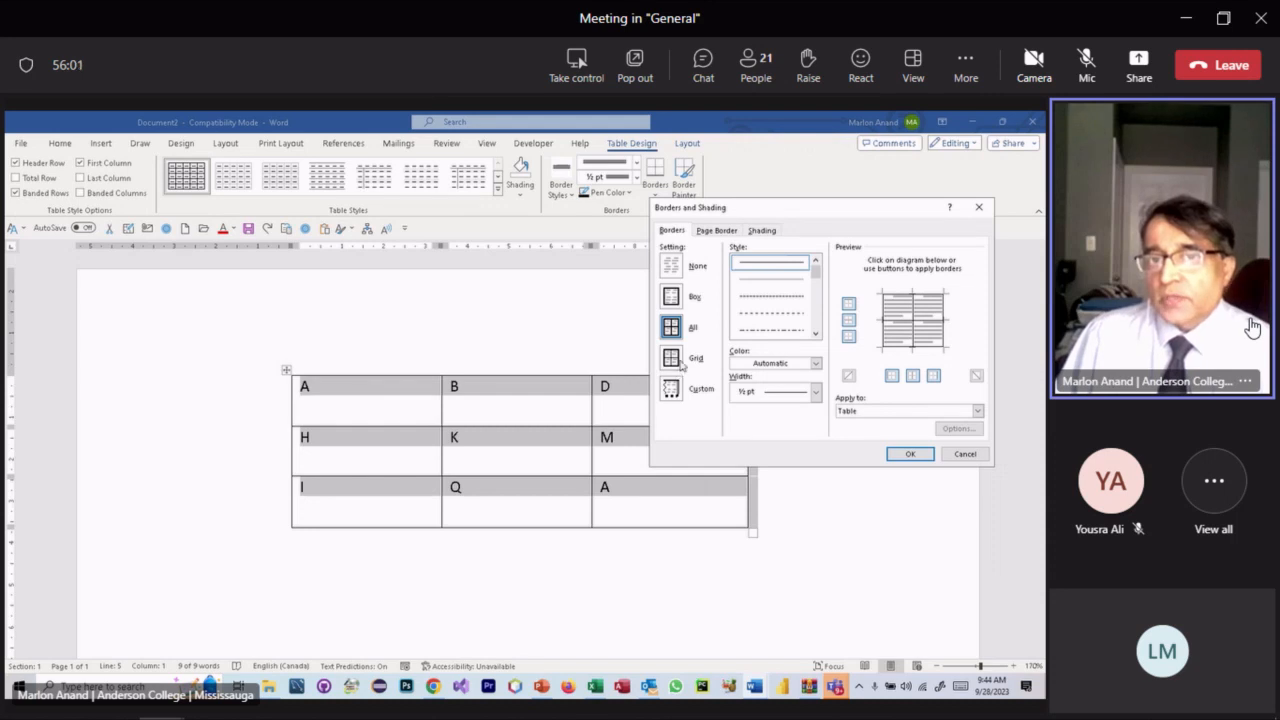
drag(820, 211, 784, 216)
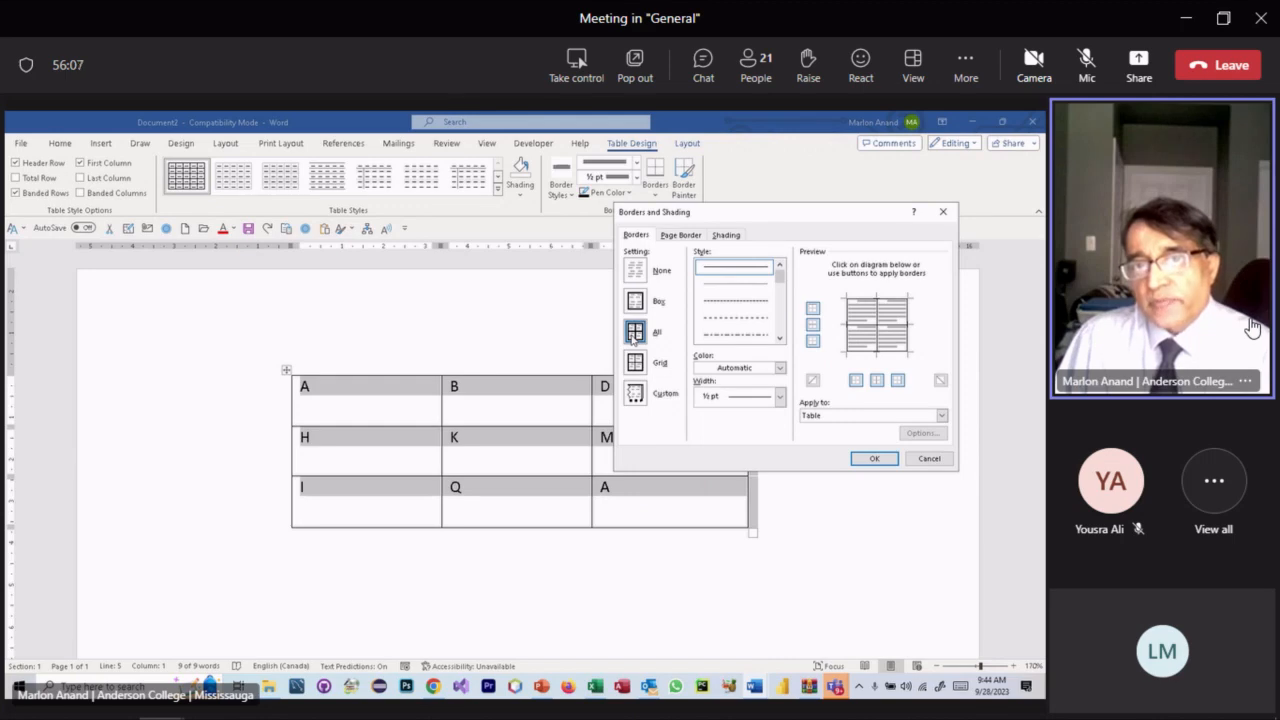
click(633, 303)
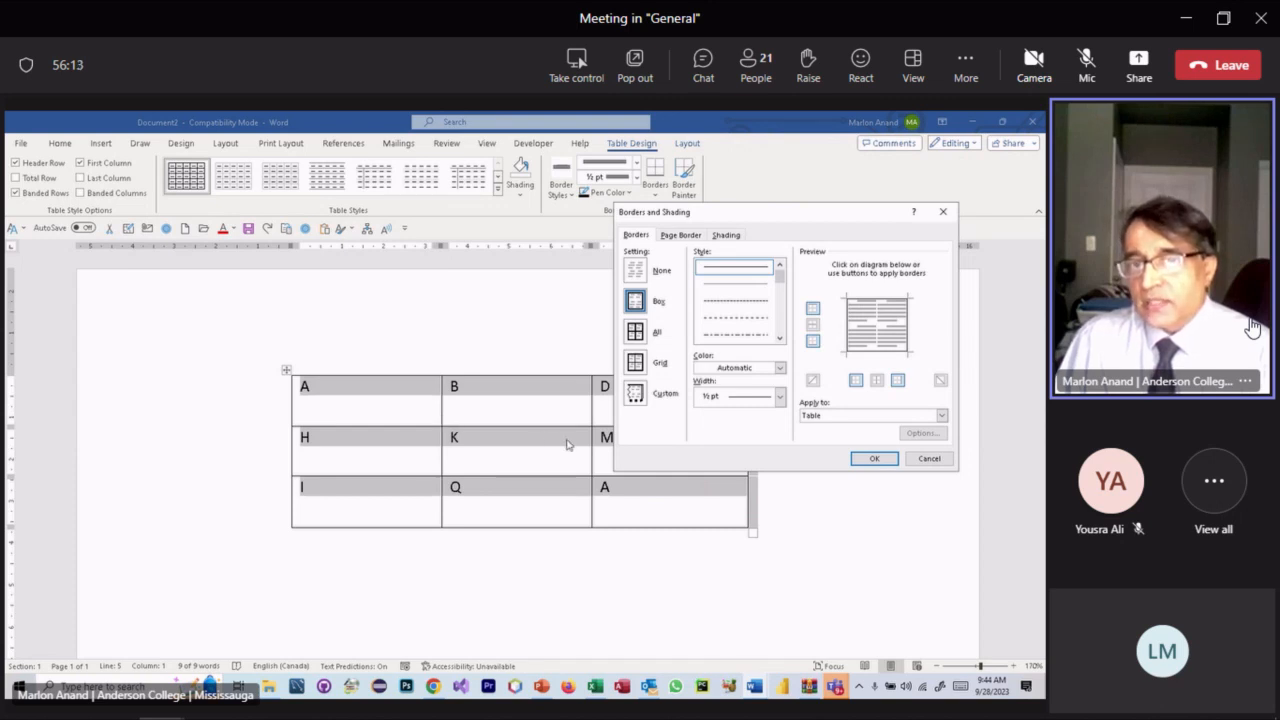
click(636, 334)
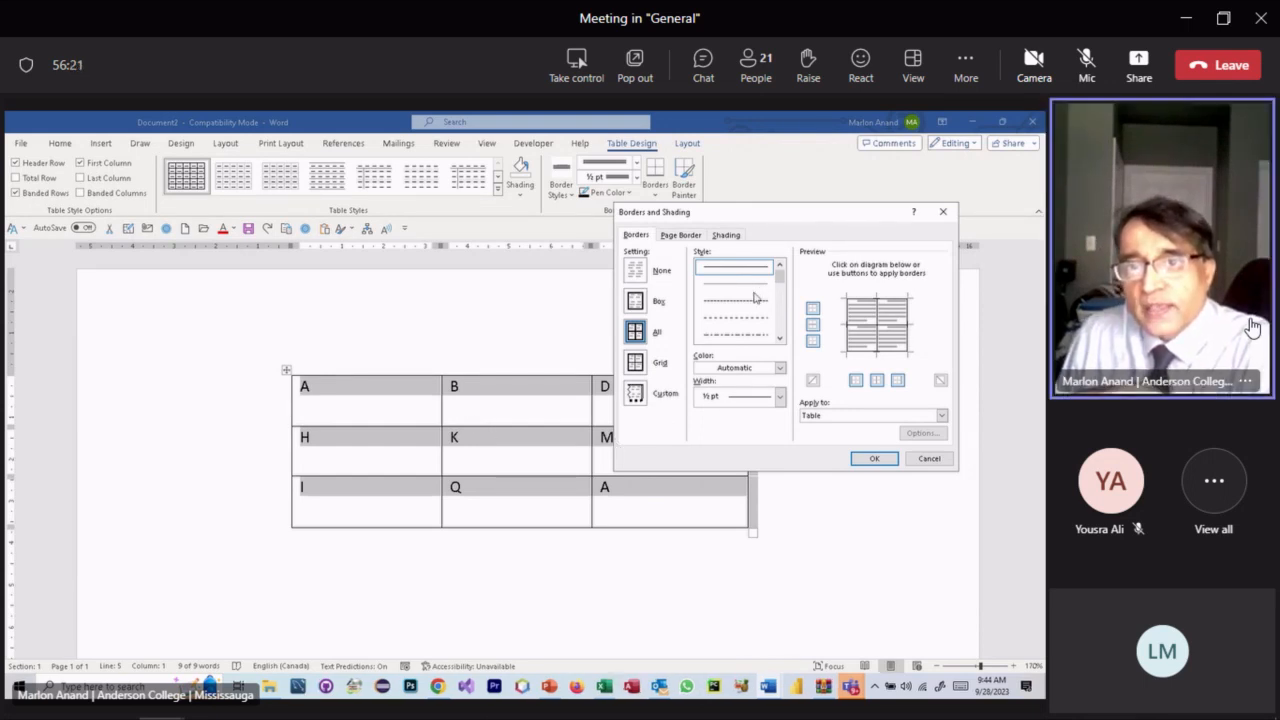
scroll(757, 297, down, 3)
scroll(739, 290, down, 3)
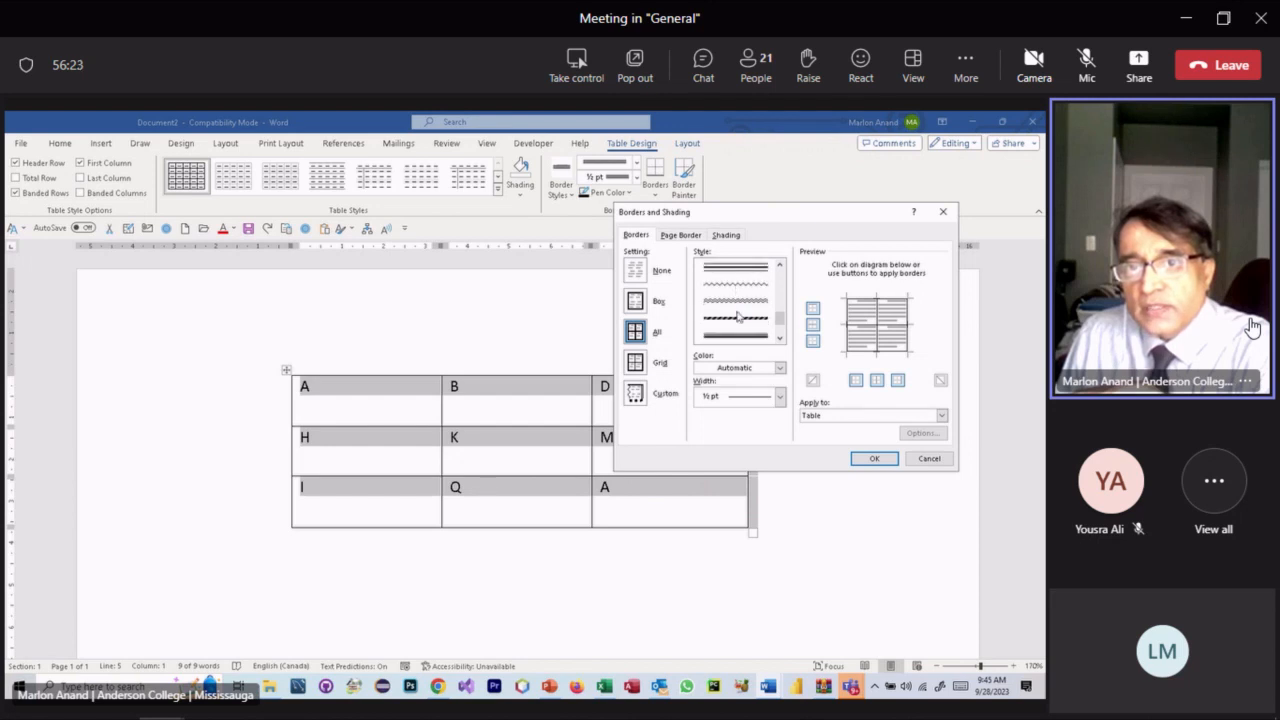
click(738, 305)
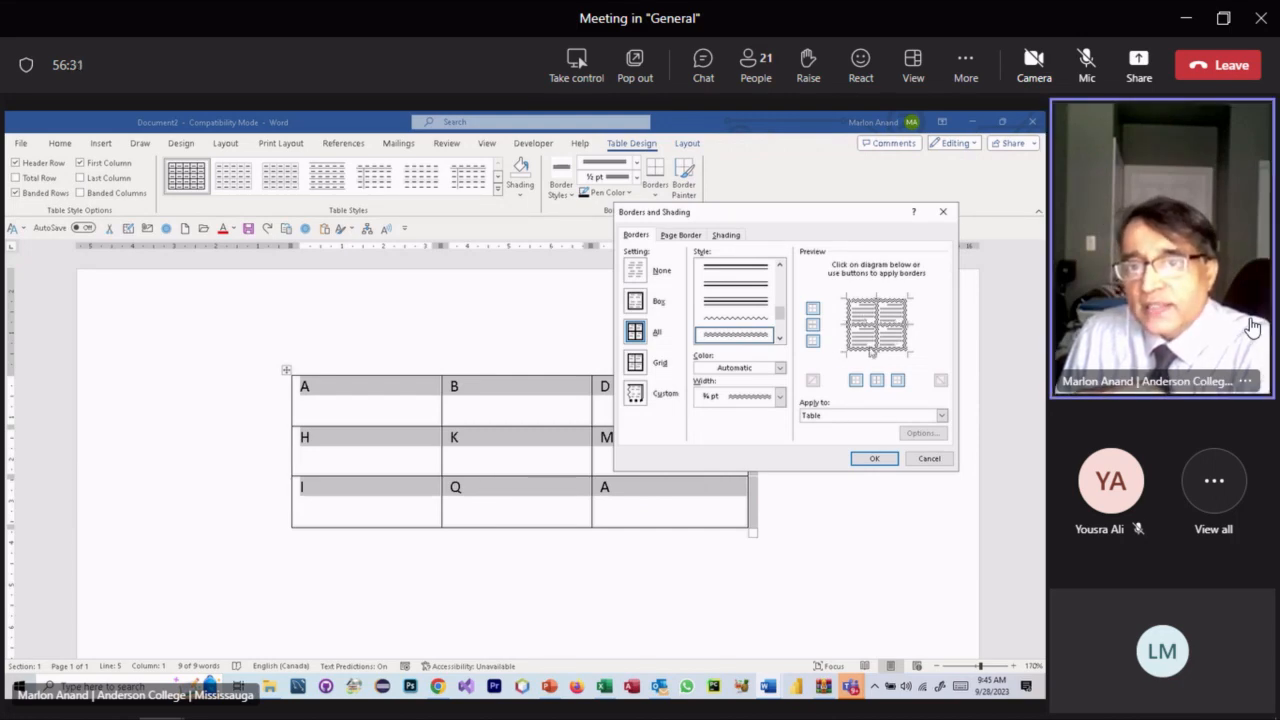
click(874, 458)
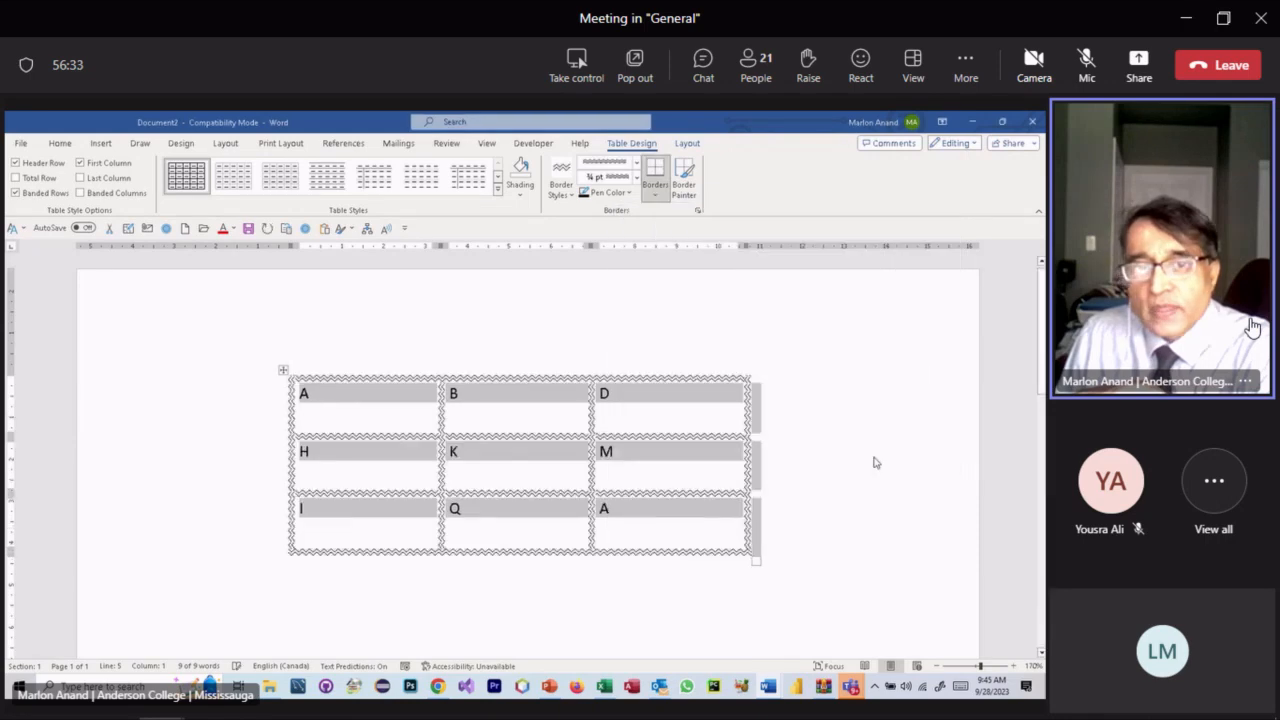
click(663, 599)
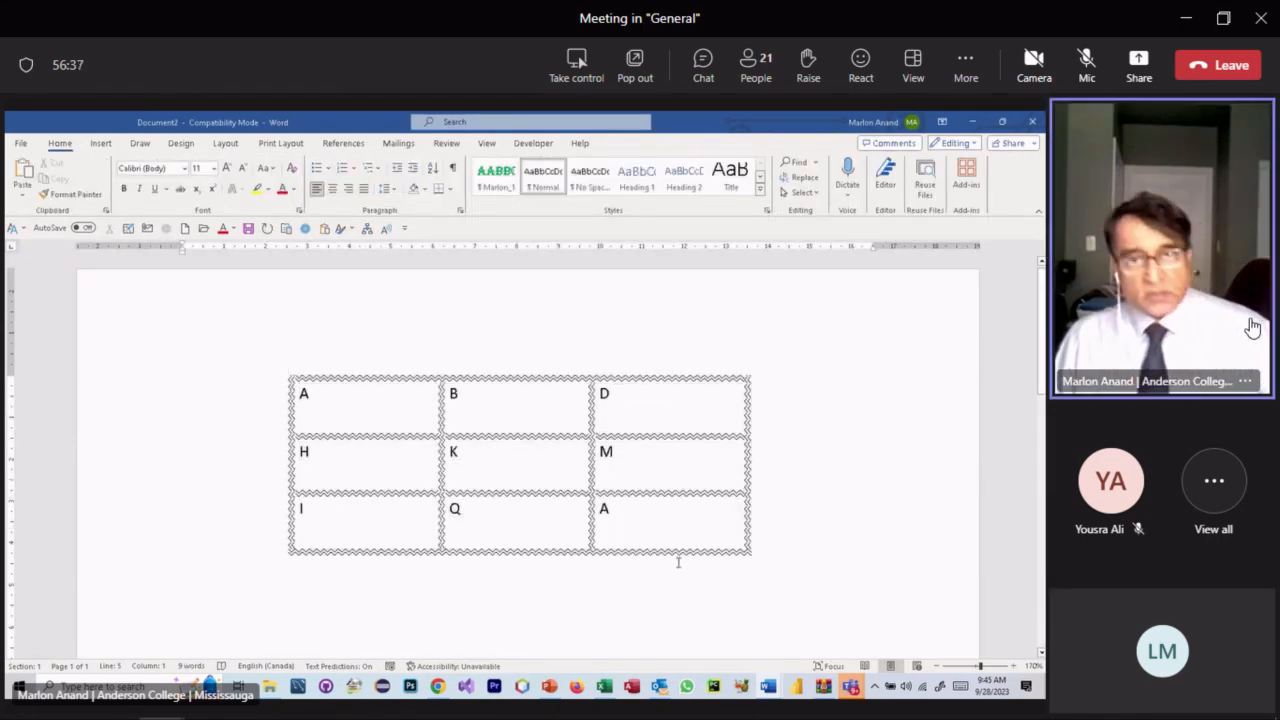
key(ctrl+z)
click(677, 573)
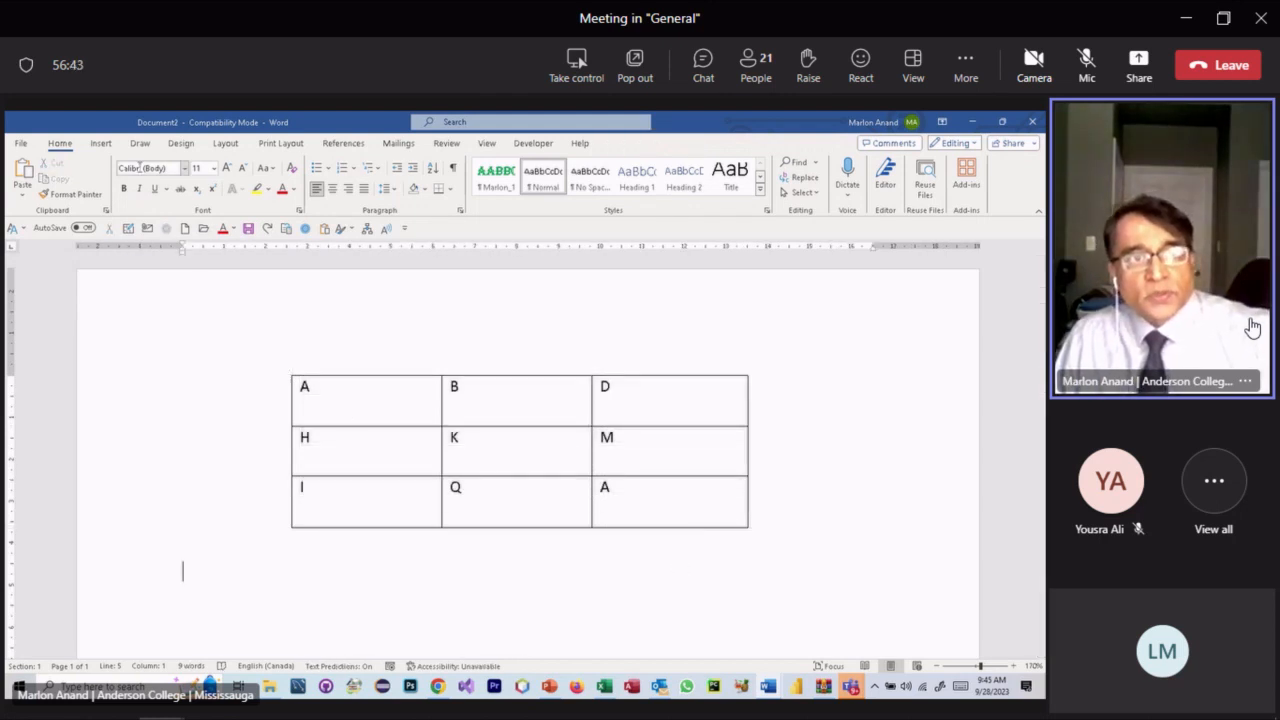
- Dismiss the Insert Table grid without adding a table, then select the whole letter table
click(104, 146)
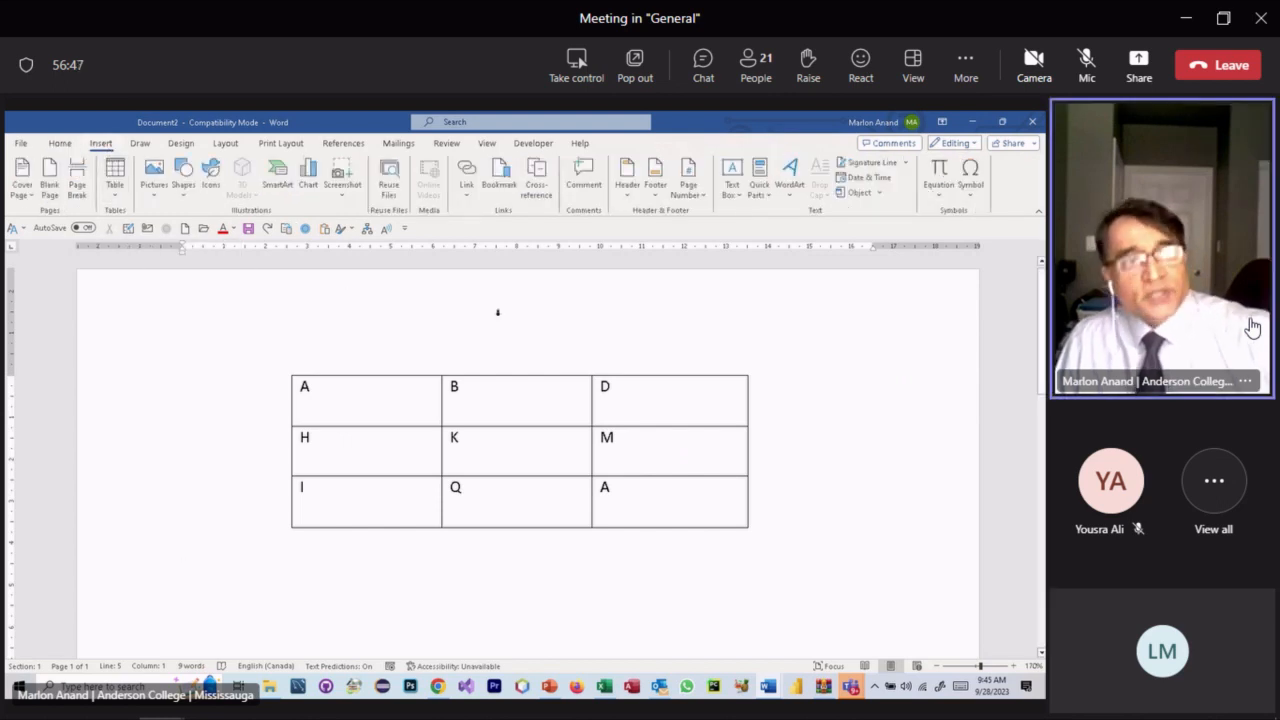
click(115, 172)
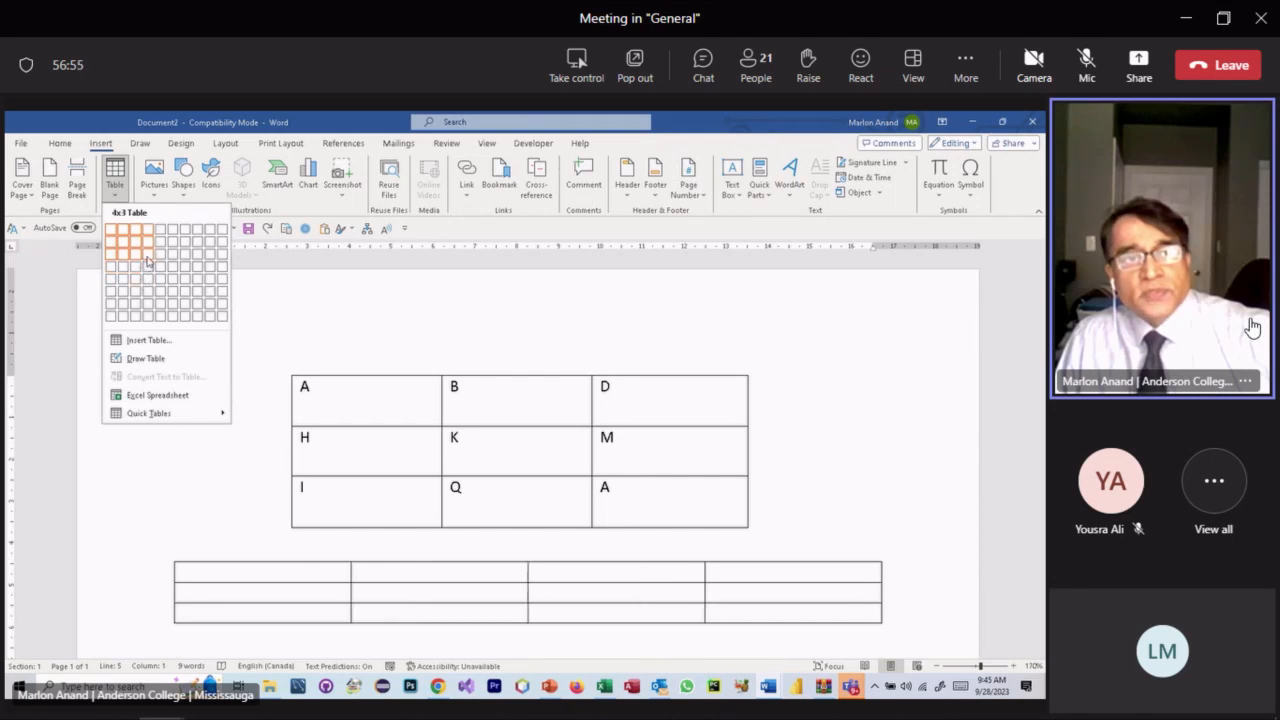
click(467, 305)
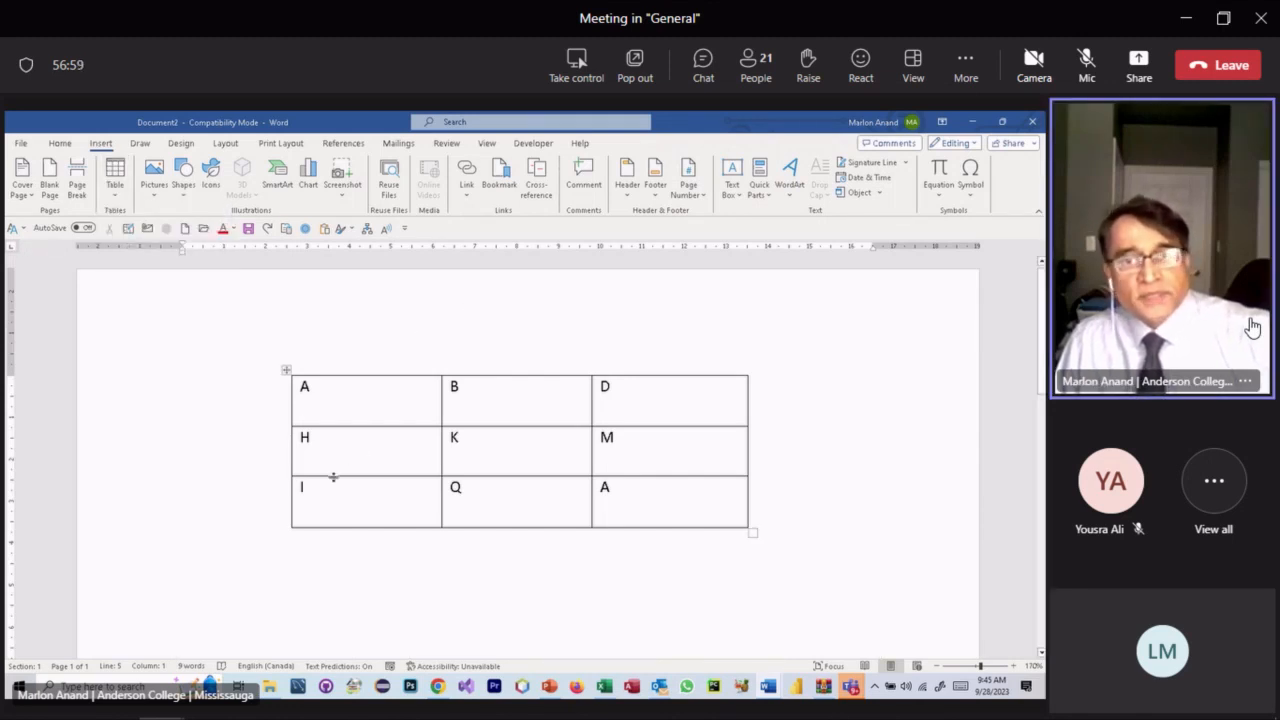
click(287, 372)
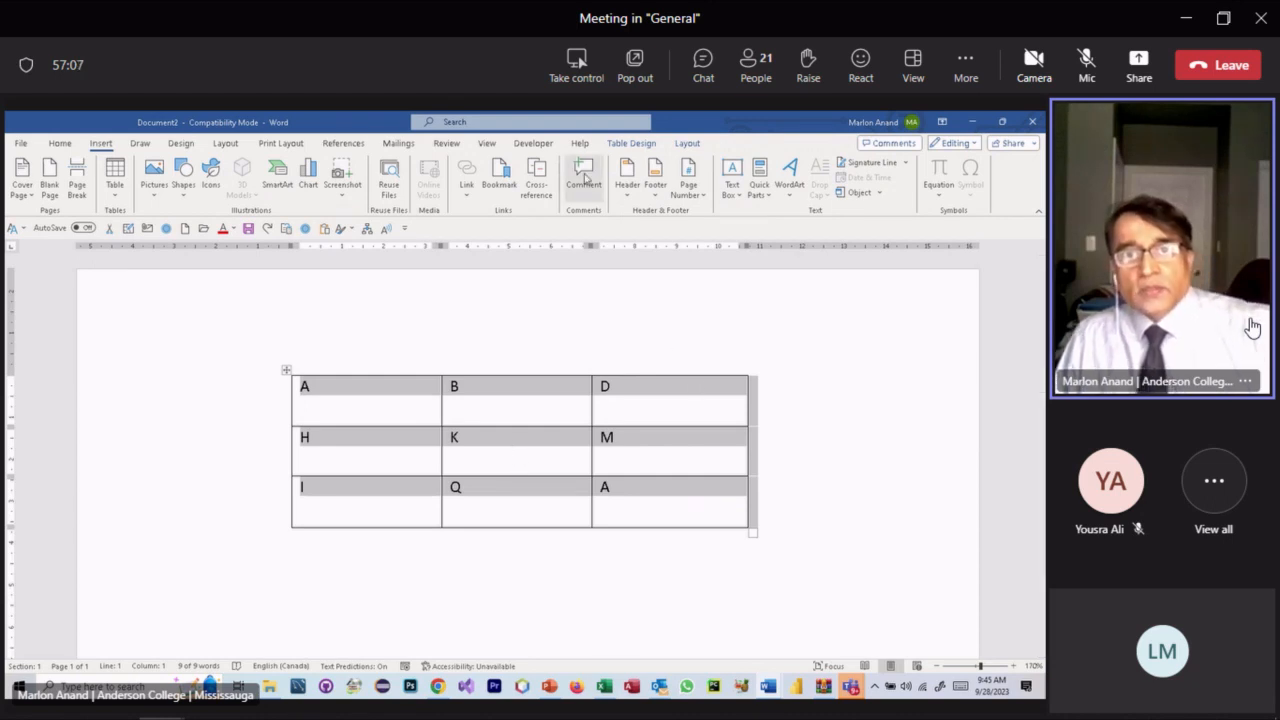
- On Table Design, toggle the Border Styles gallery open and closed several times
click(644, 147)
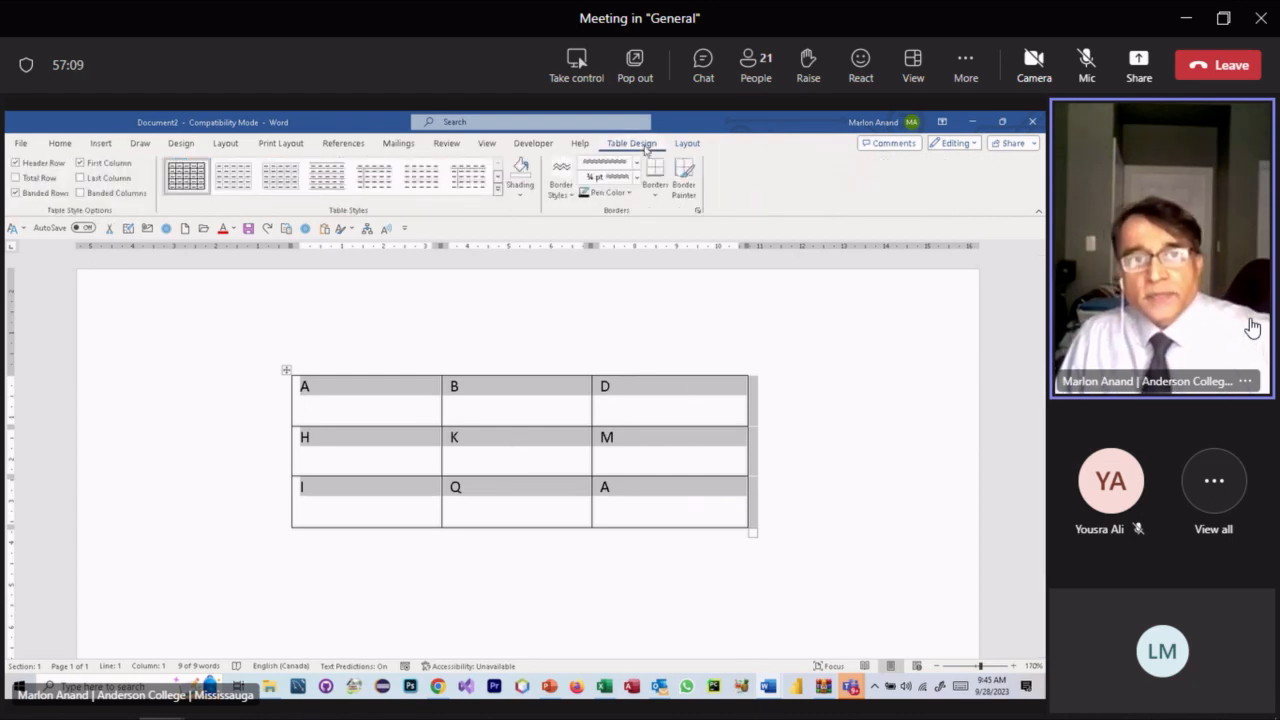
click(571, 196)
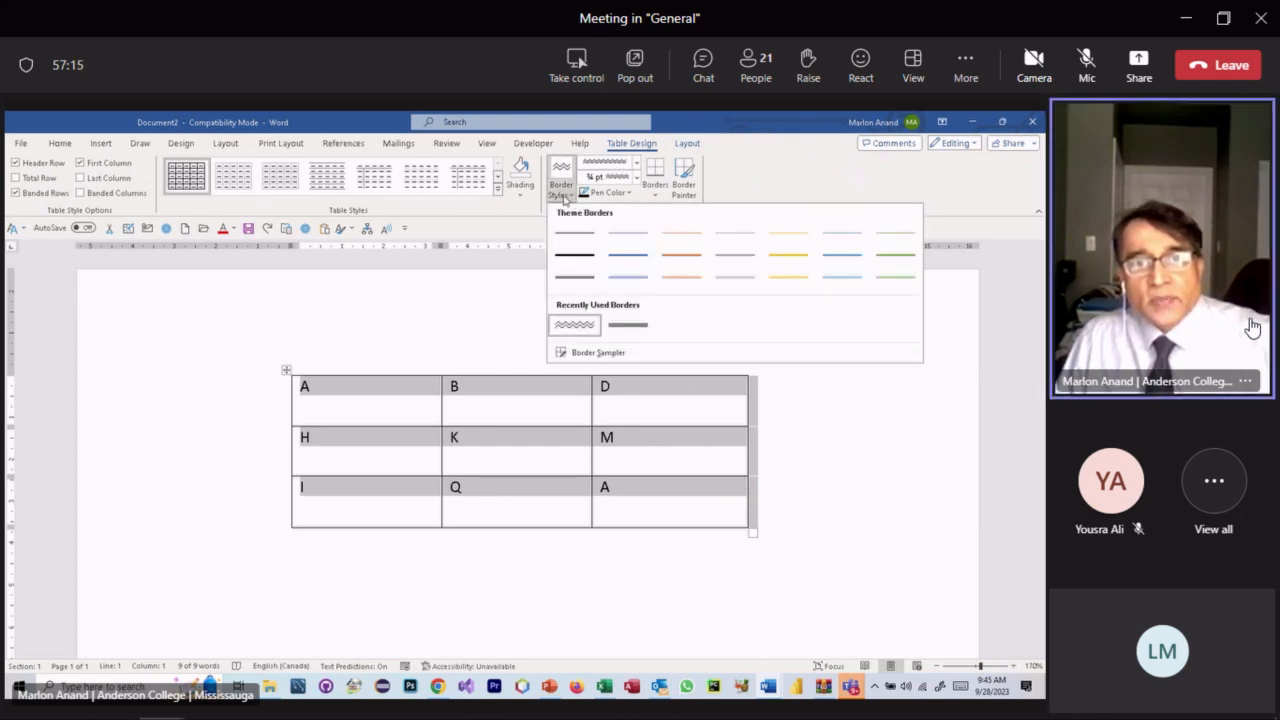
click(565, 183)
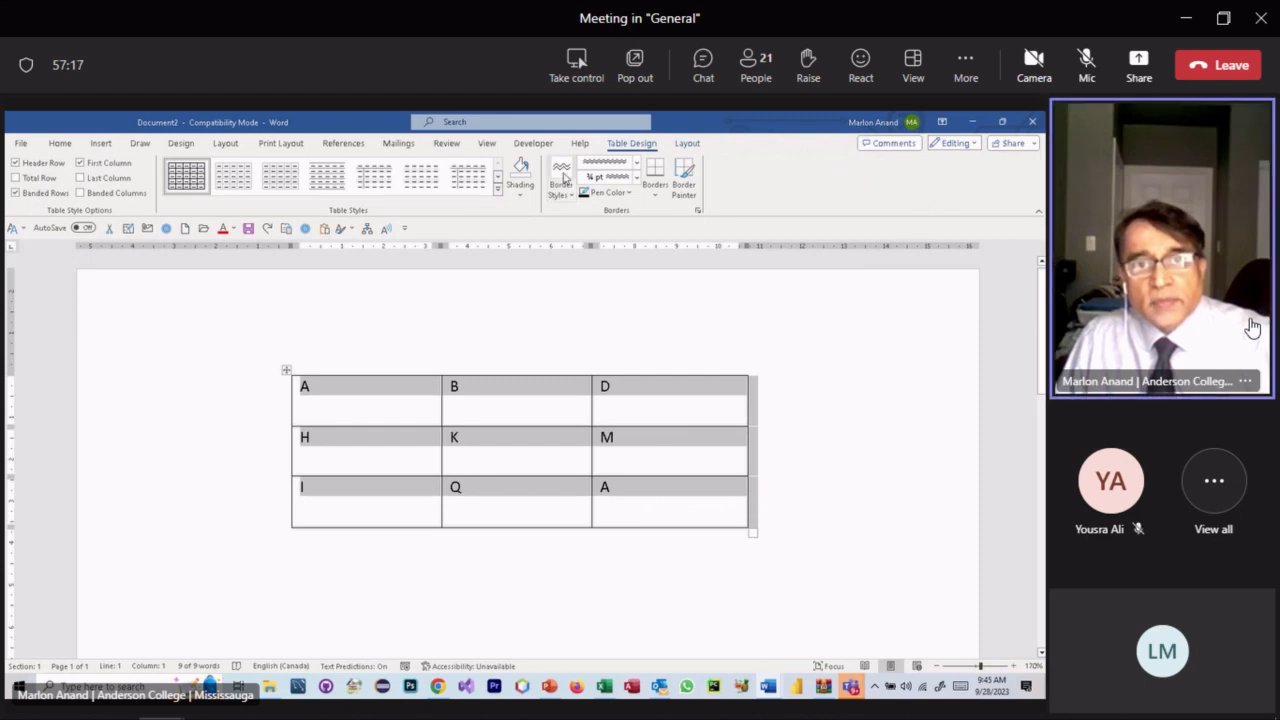
click(565, 178)
click(506, 320)
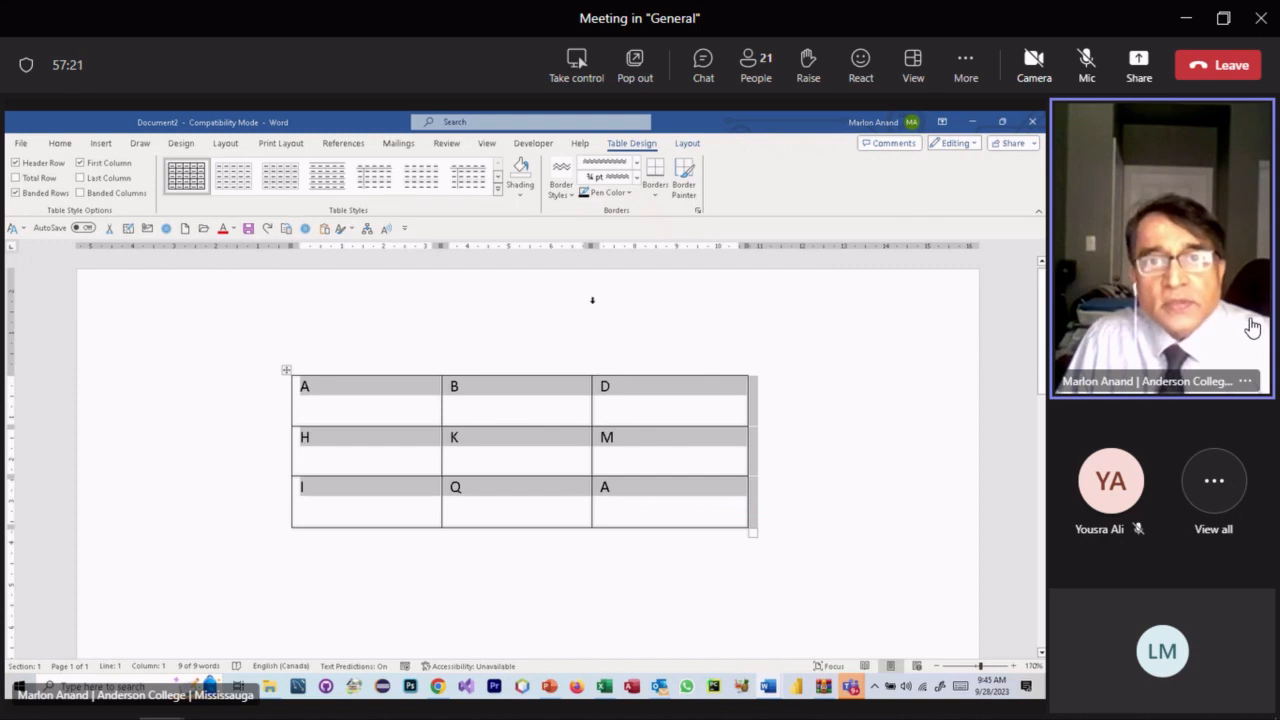
click(656, 196)
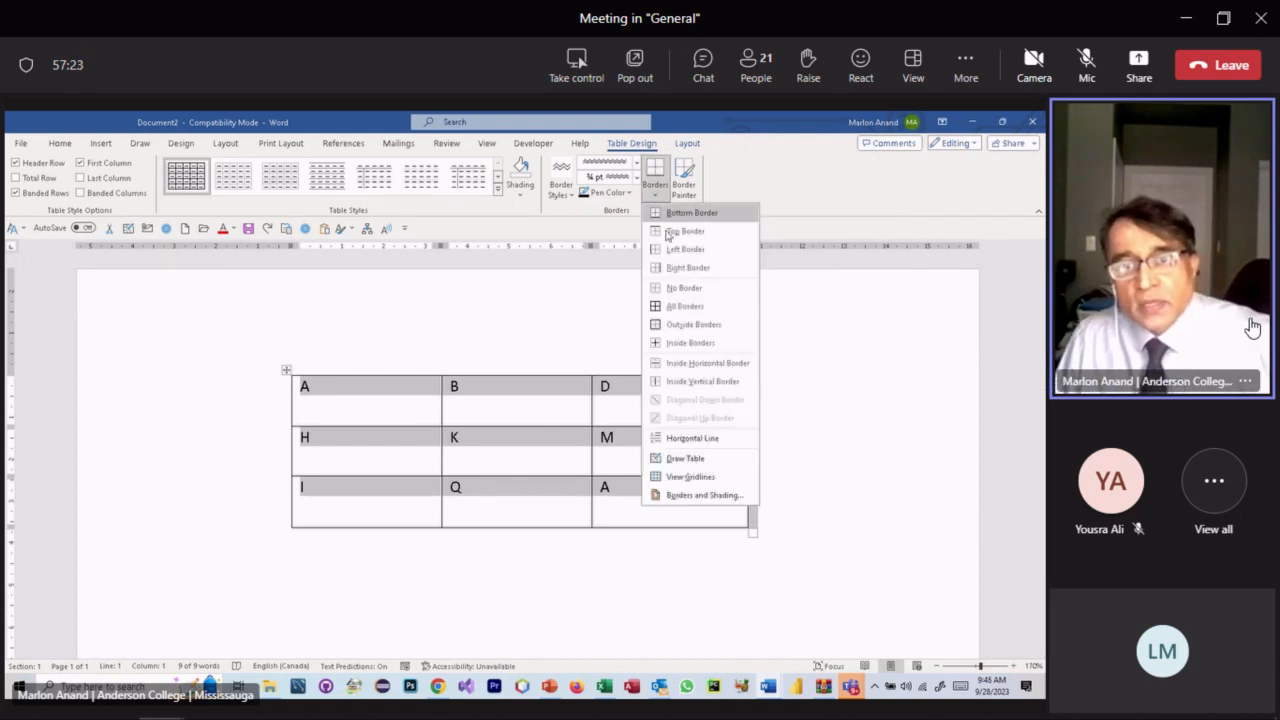
click(694, 496)
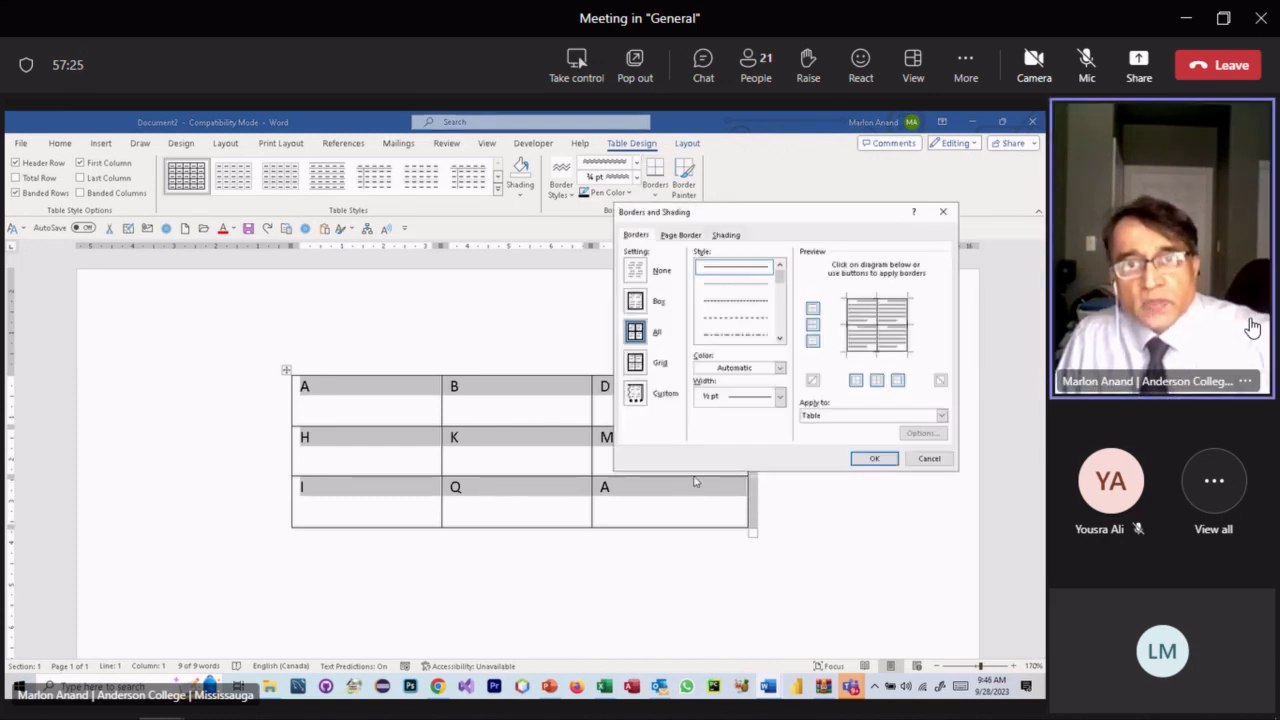
click(727, 236)
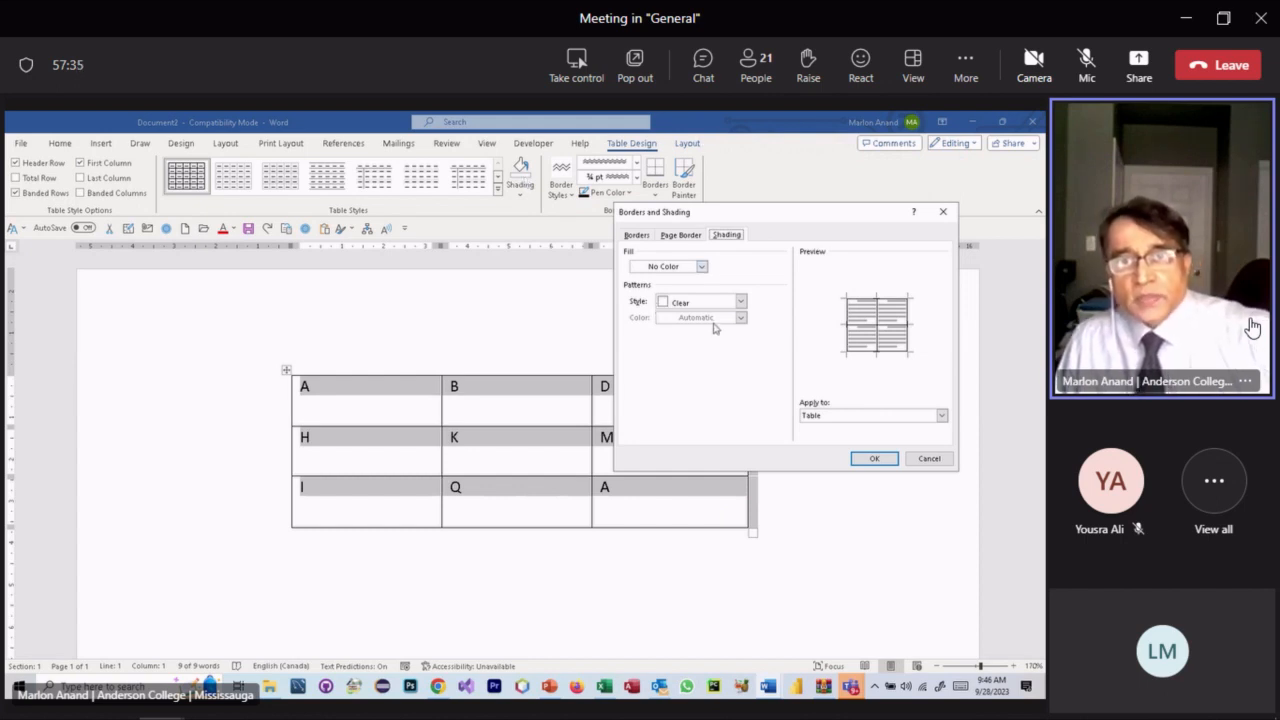
click(702, 267)
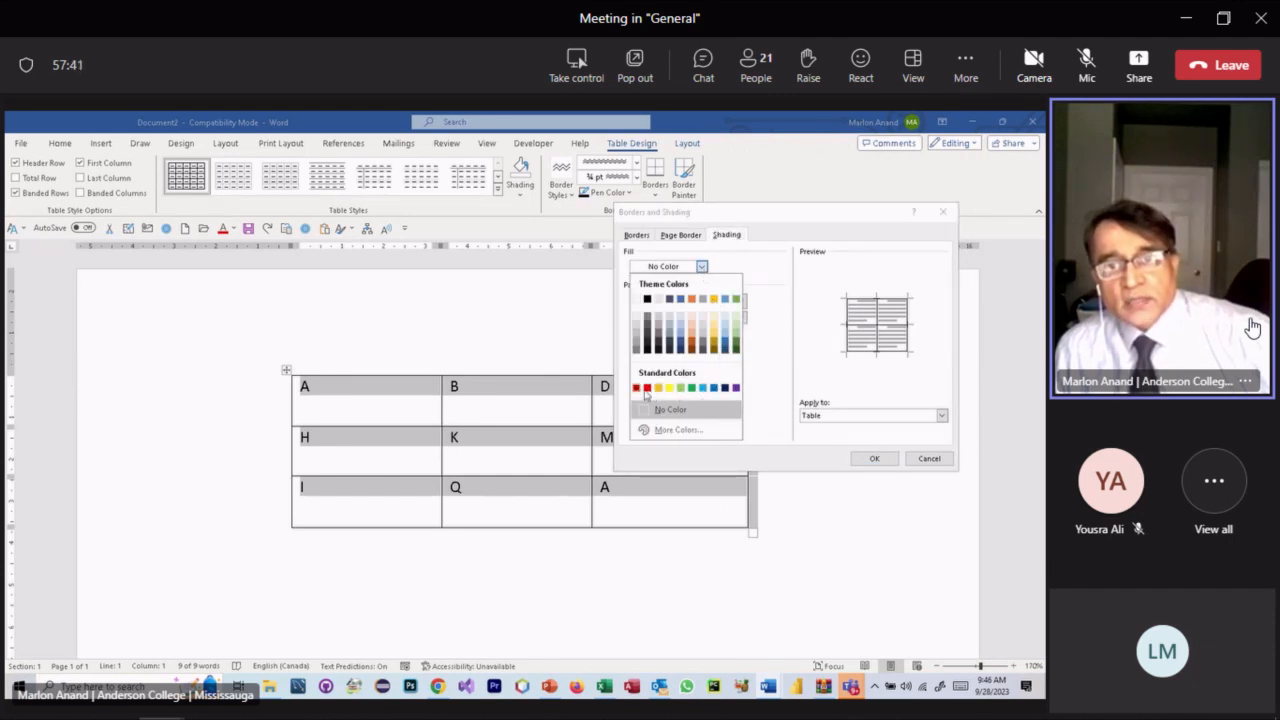
click(648, 389)
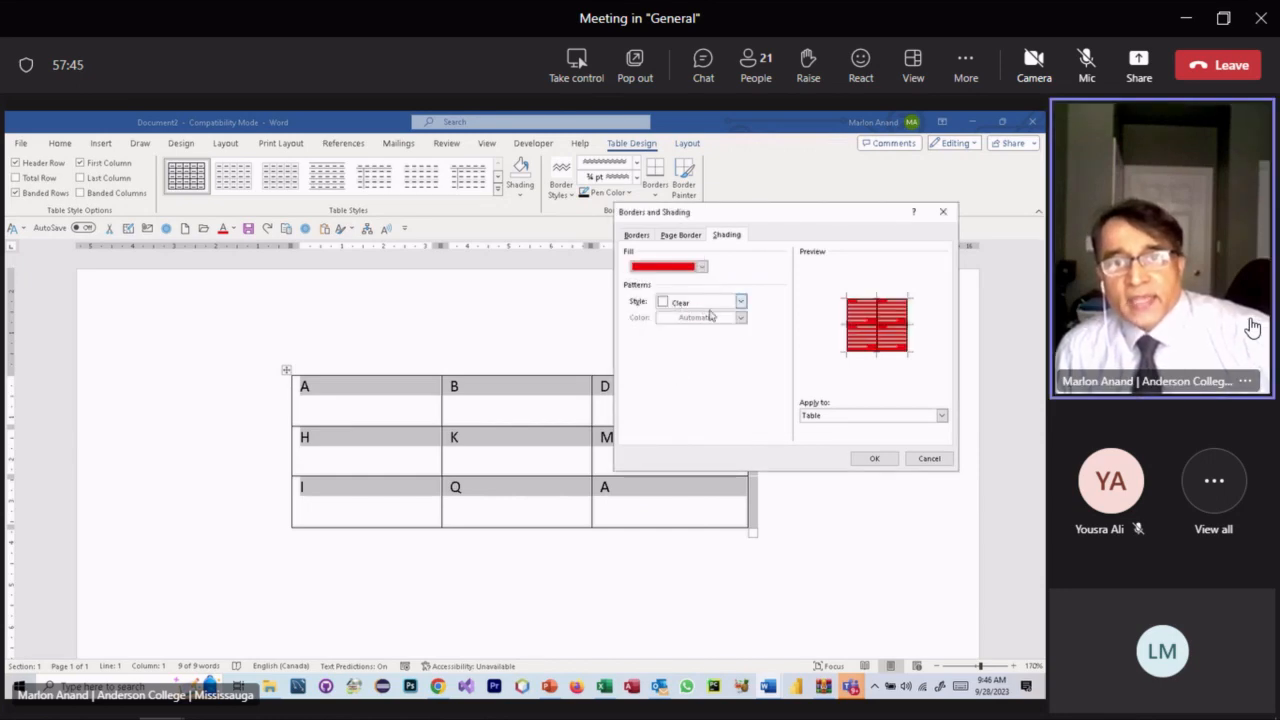
click(741, 302)
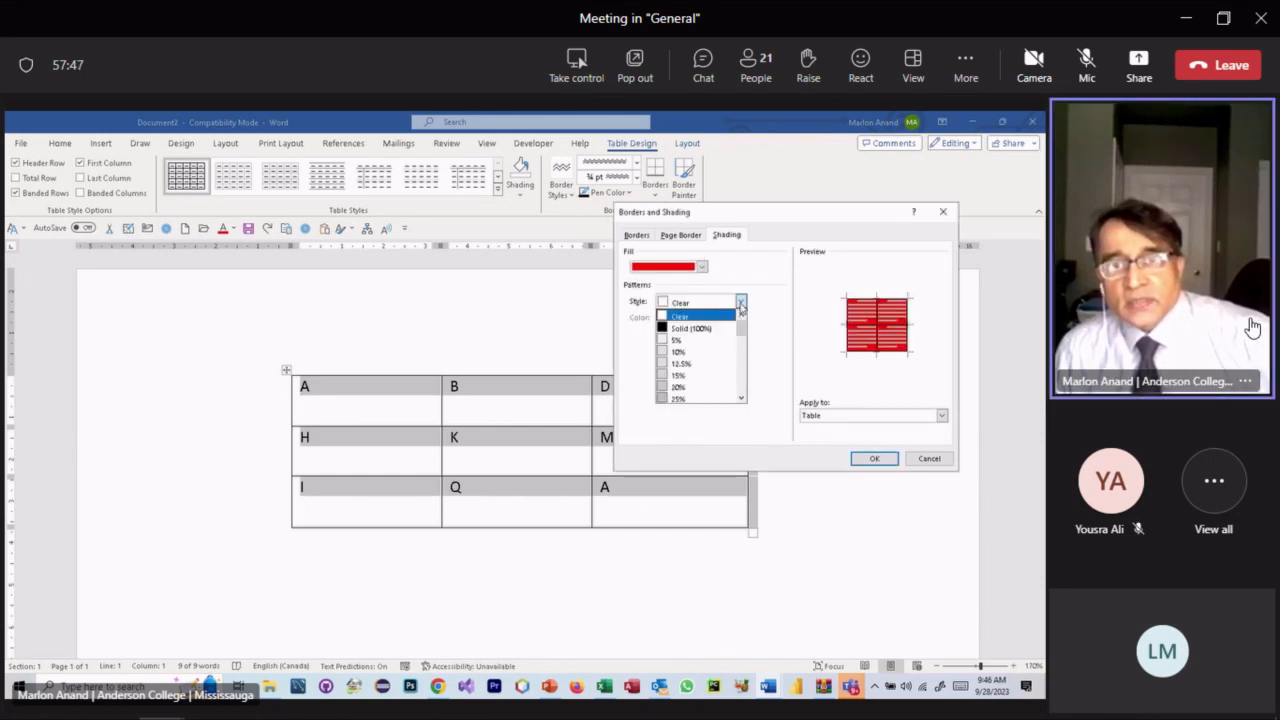
click(735, 317)
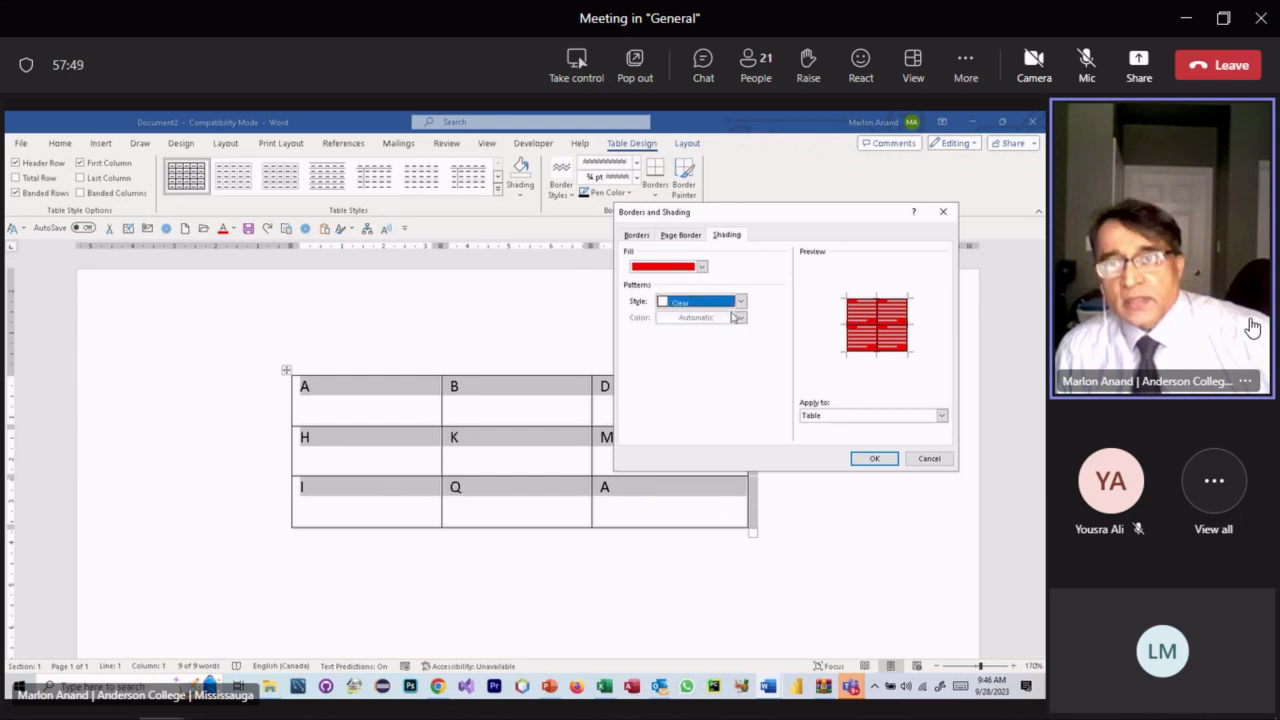
click(875, 458)
click(619, 563)
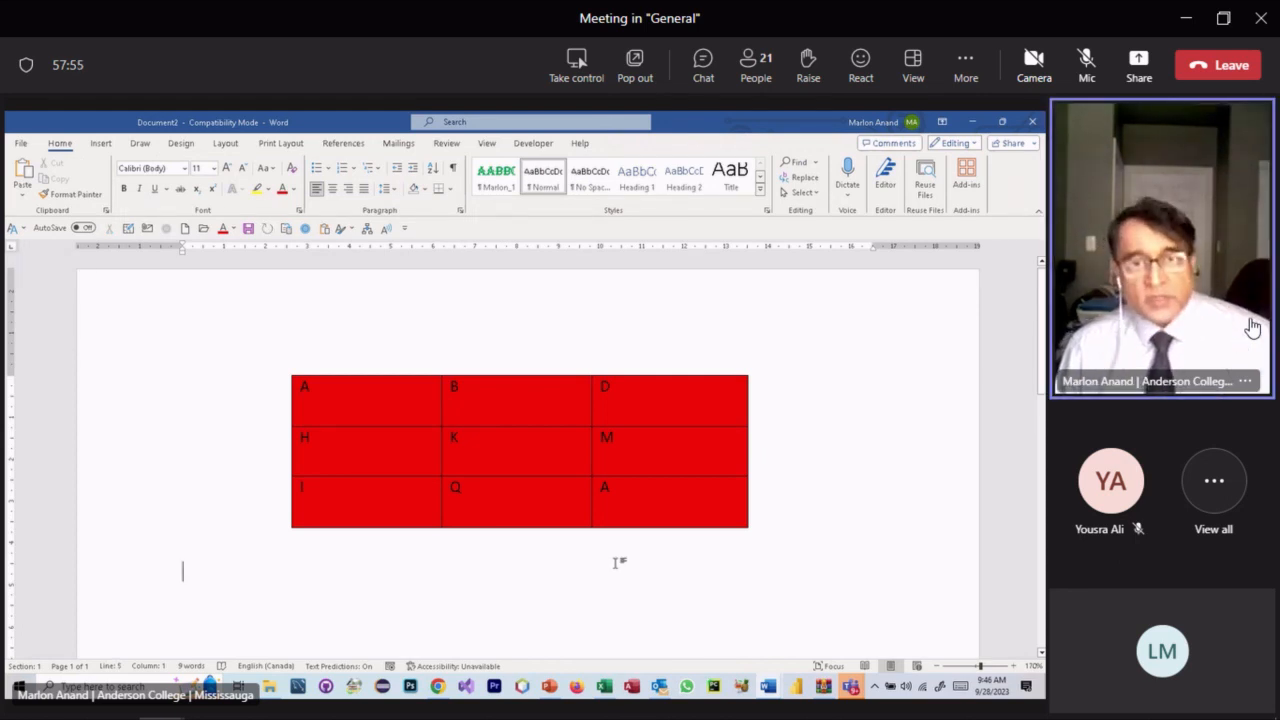
key(ctrl+z)
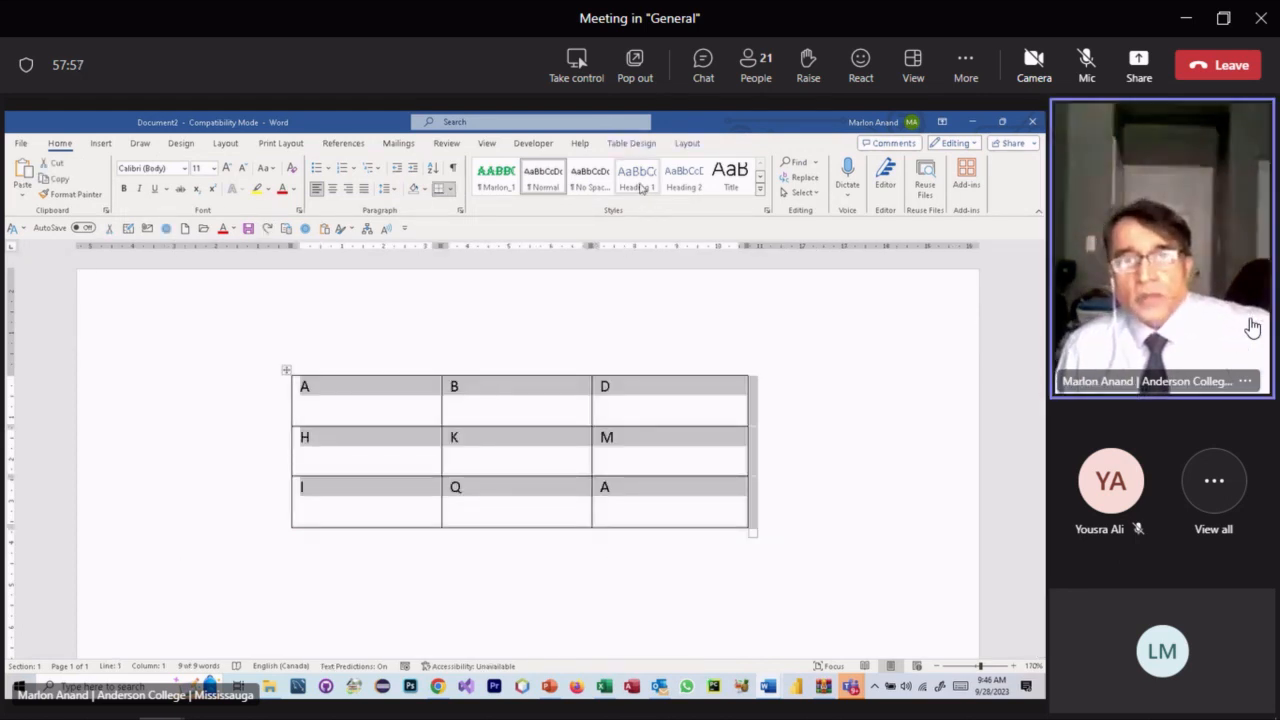
click(638, 149)
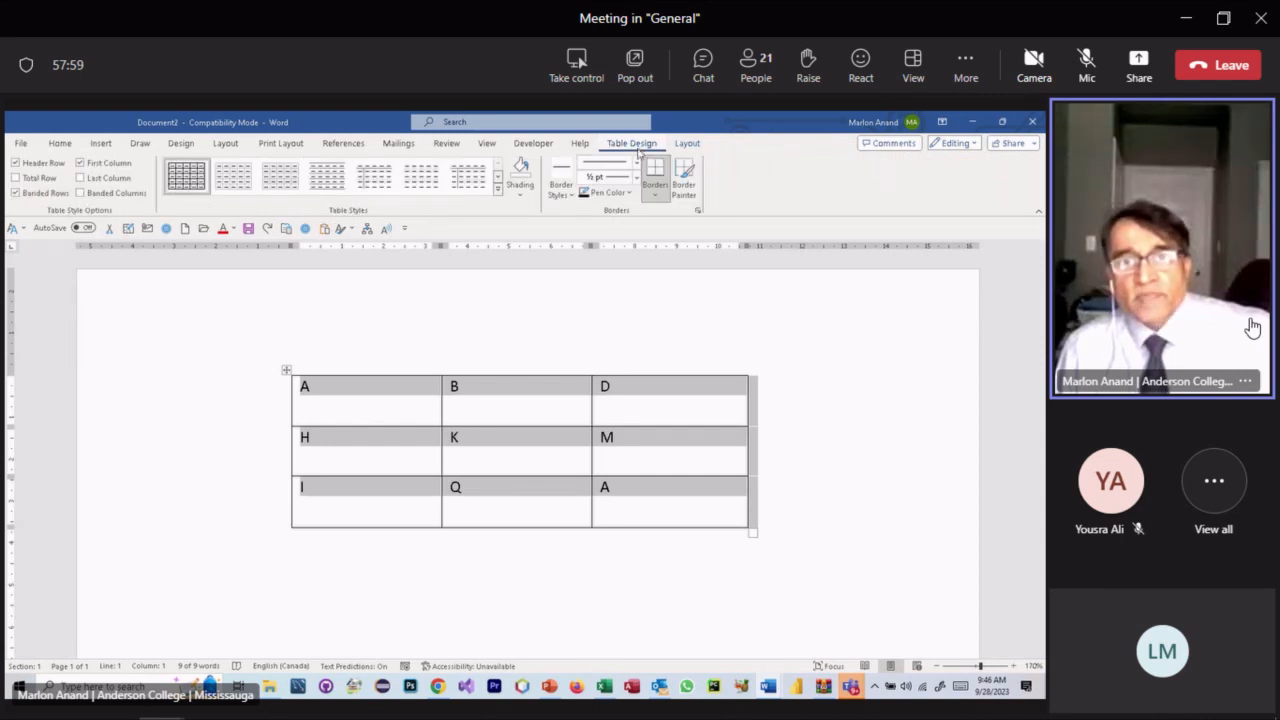
click(656, 196)
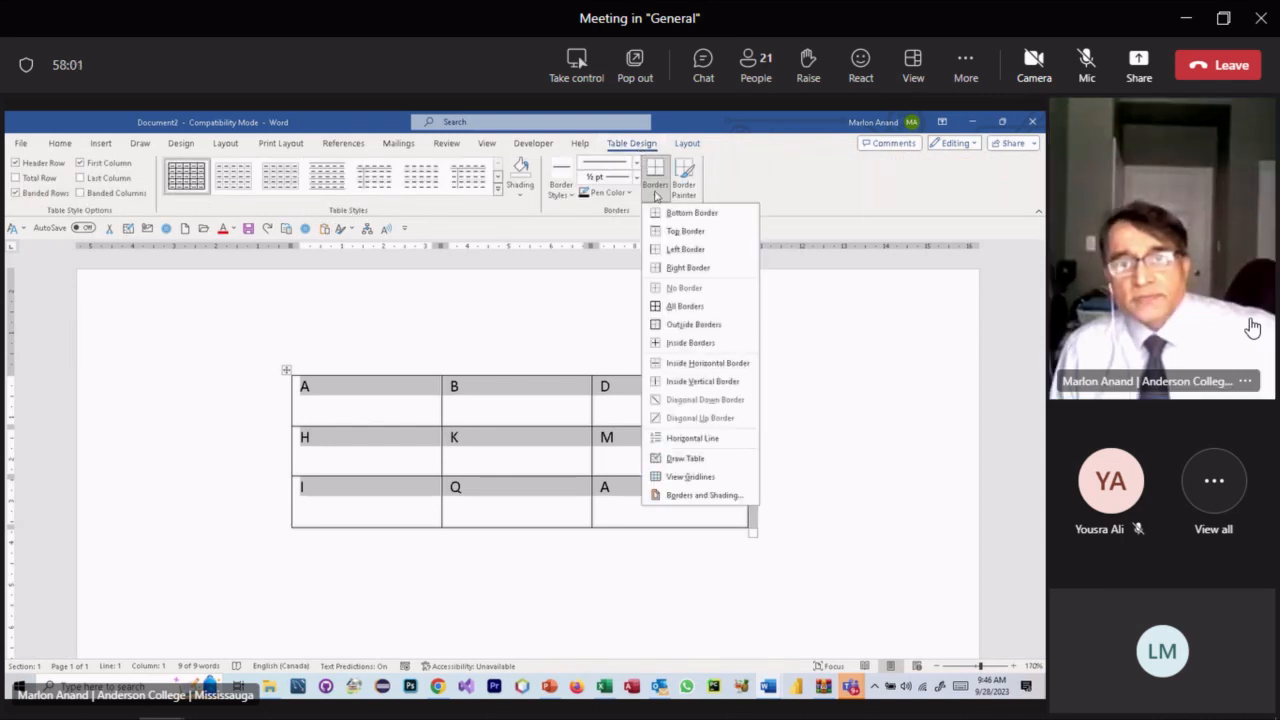
click(714, 496)
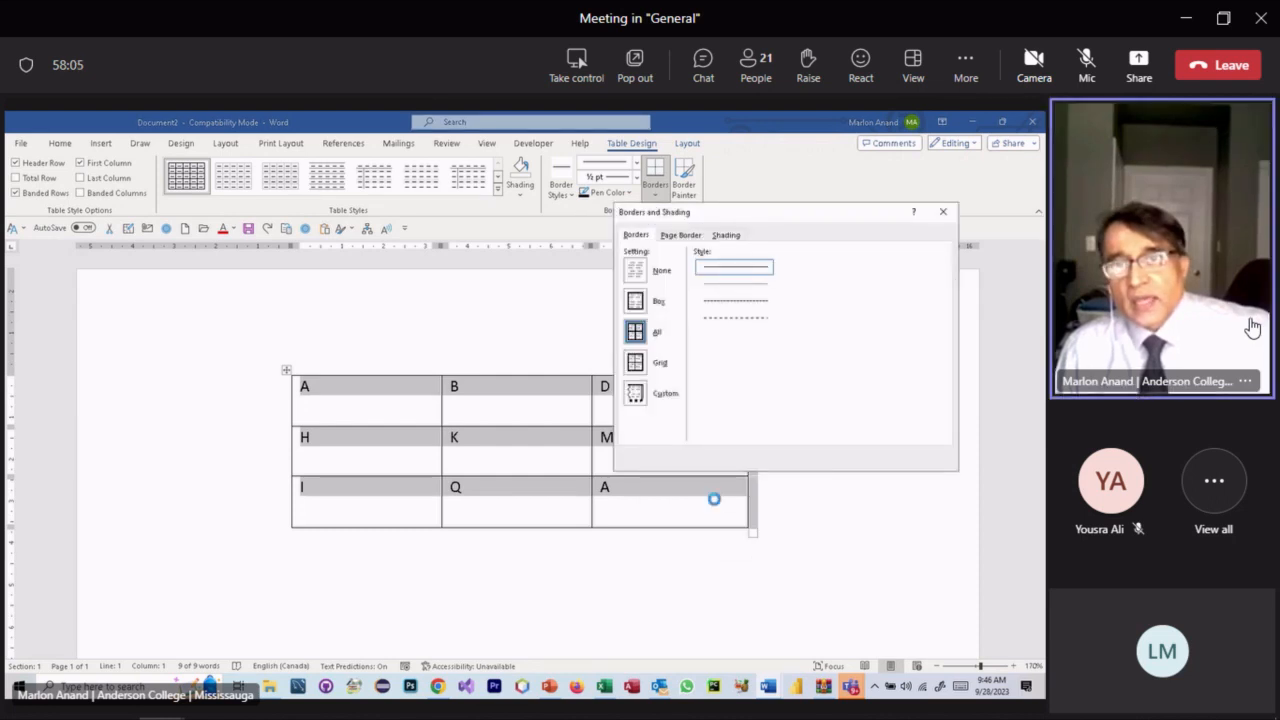
- Set the shading fill to blue with the Lt Dwn Diagonal pattern, after trying Dk Trellis
click(726, 234)
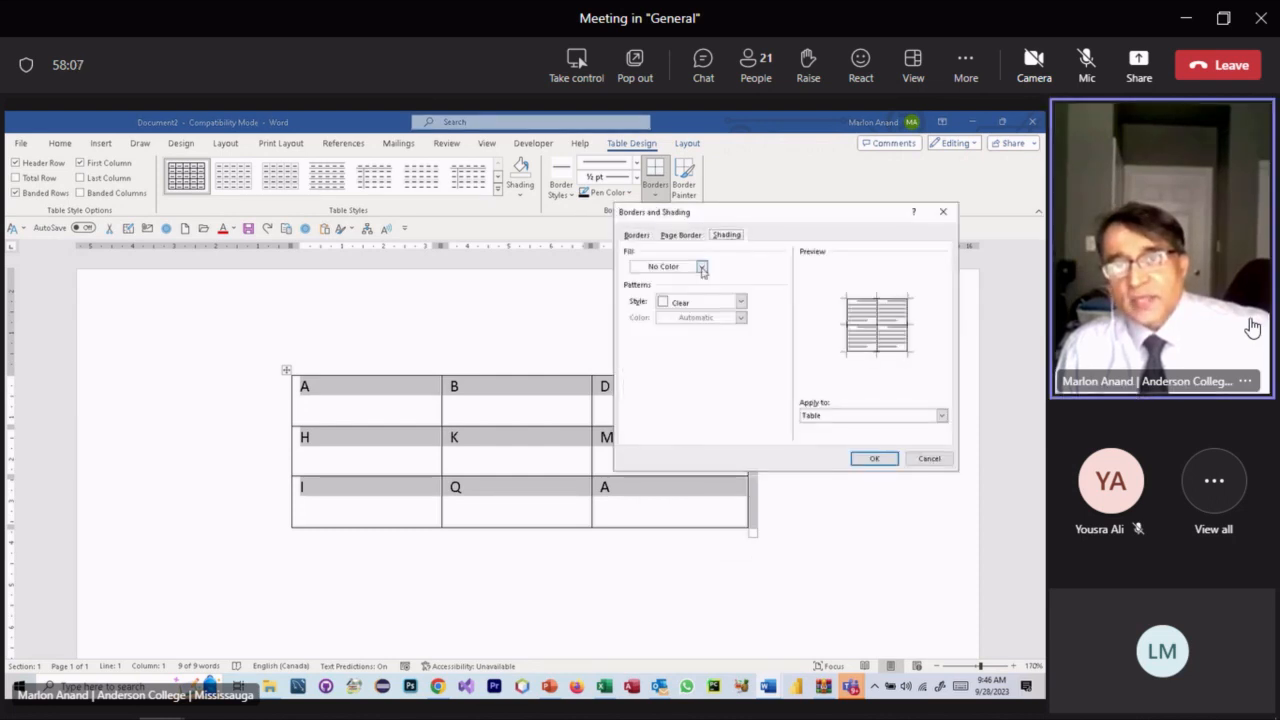
click(702, 267)
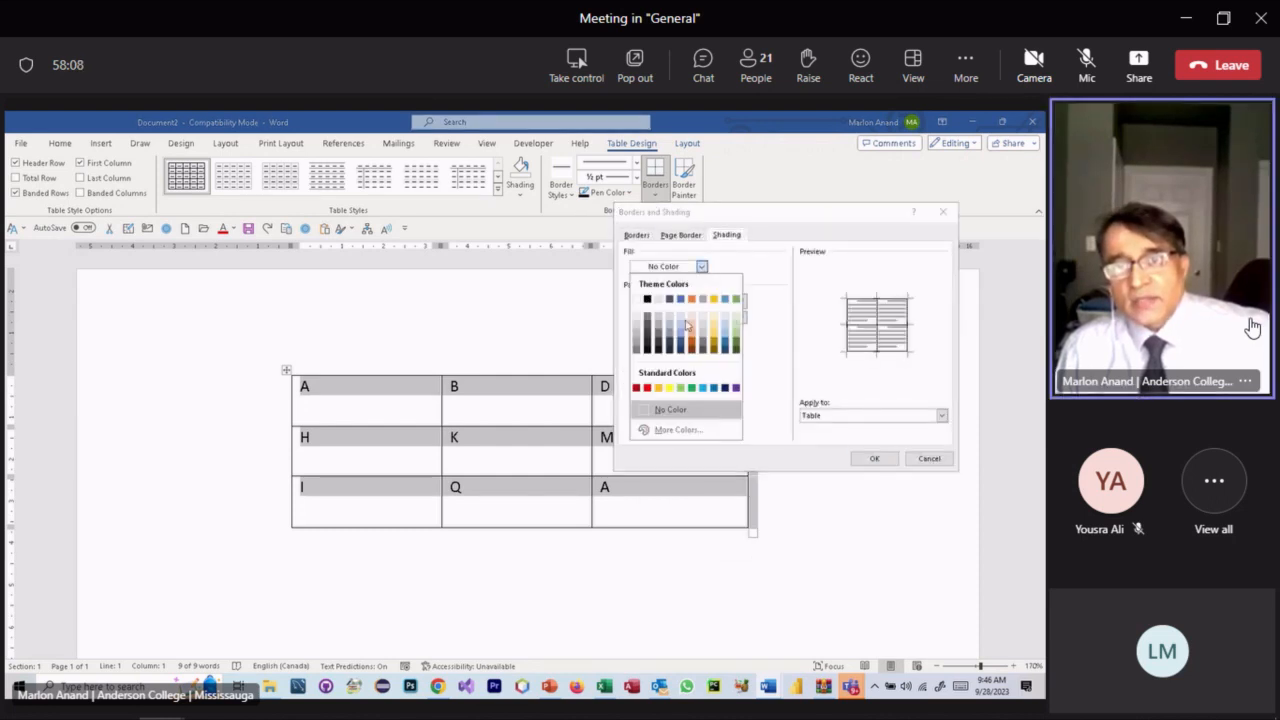
click(703, 388)
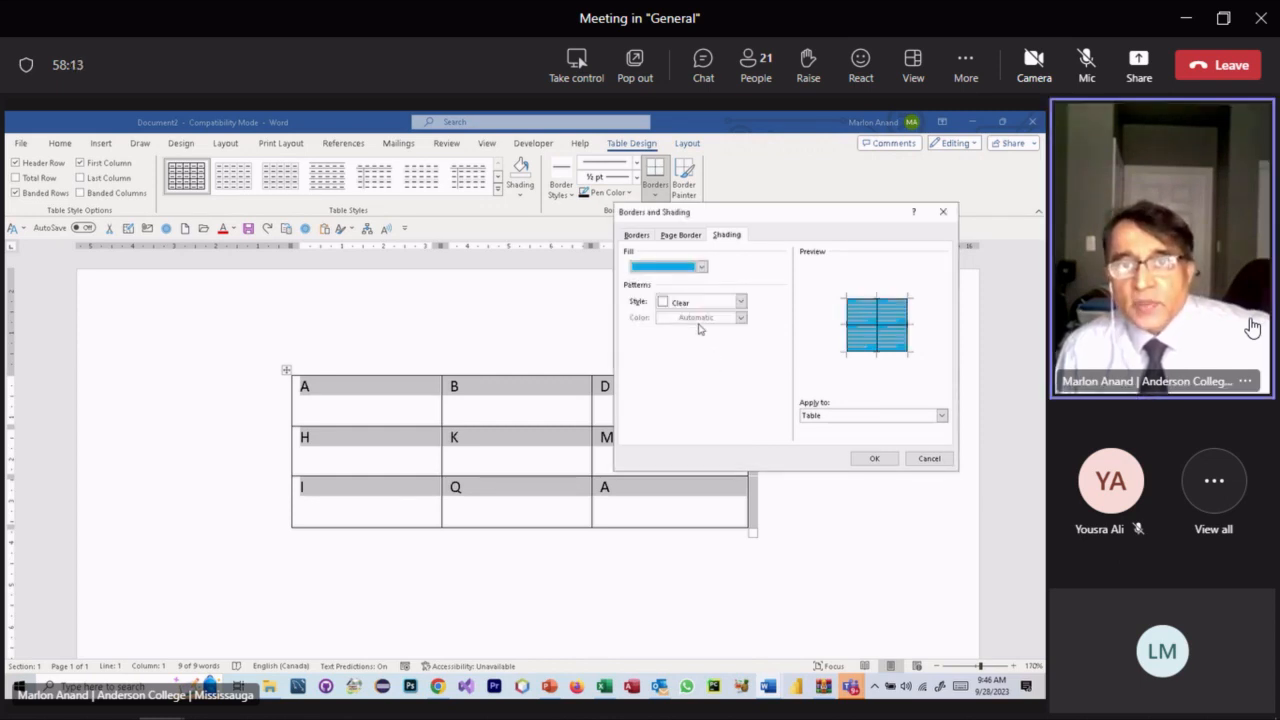
click(741, 302)
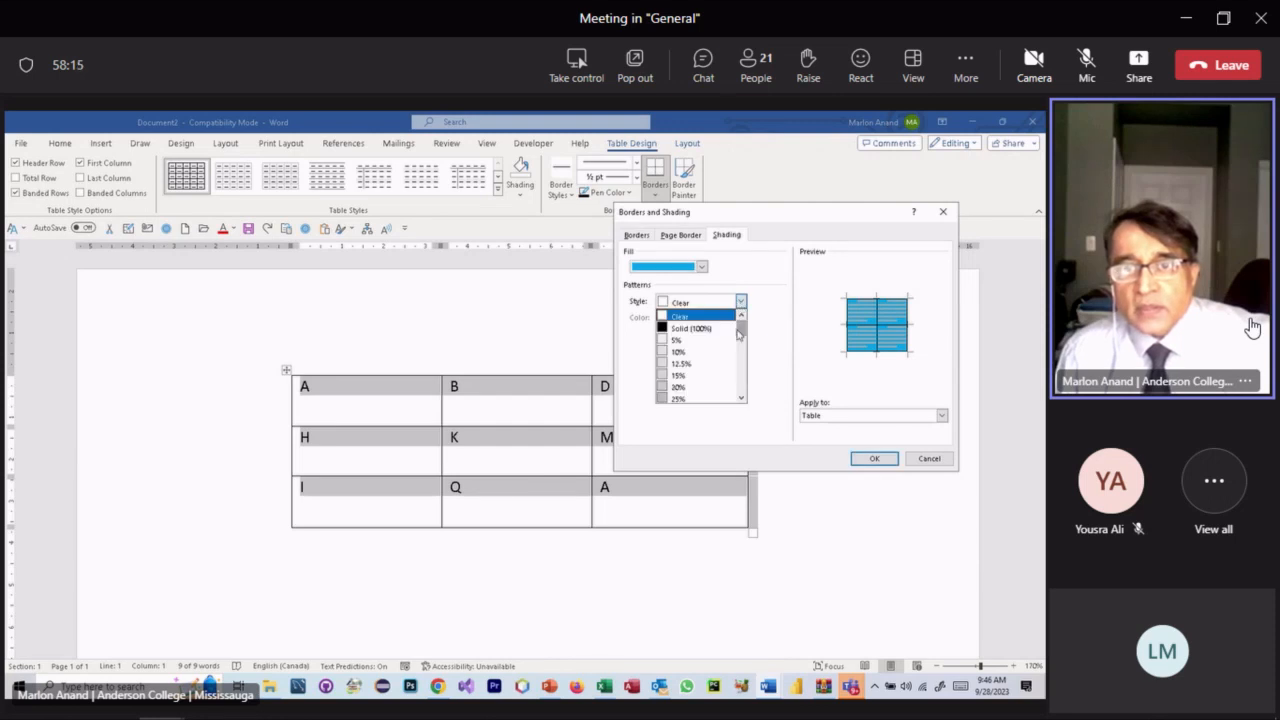
mouse_move(742, 332)
mouse_down()
mouse_move(746, 396)
mouse_move(746, 349)
mouse_up()
click(775, 319)
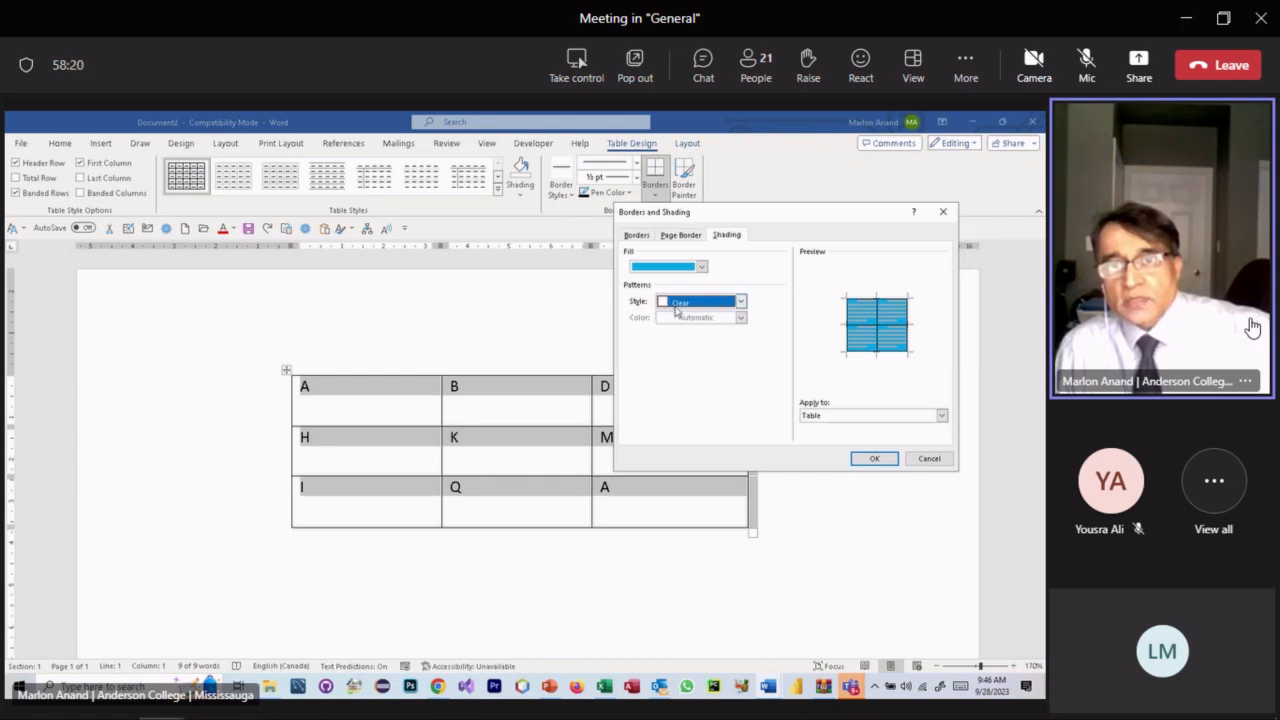
click(741, 302)
drag(741, 322, 745, 395)
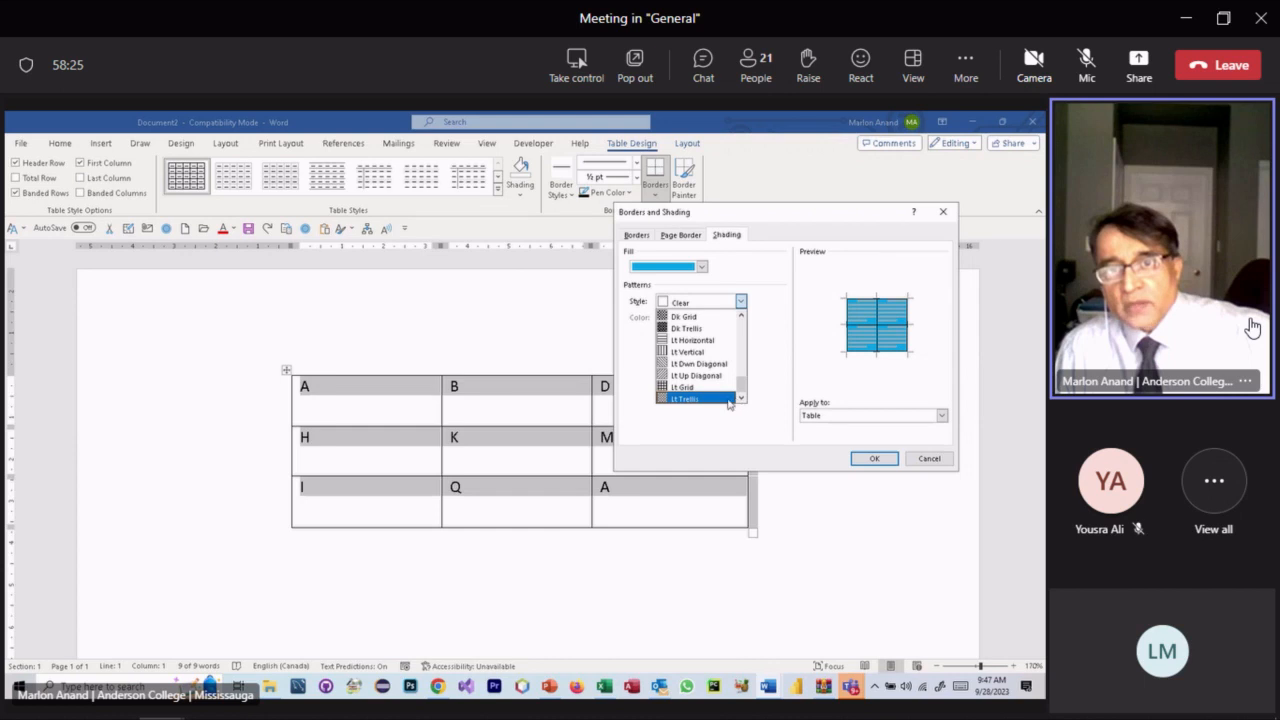
click(694, 330)
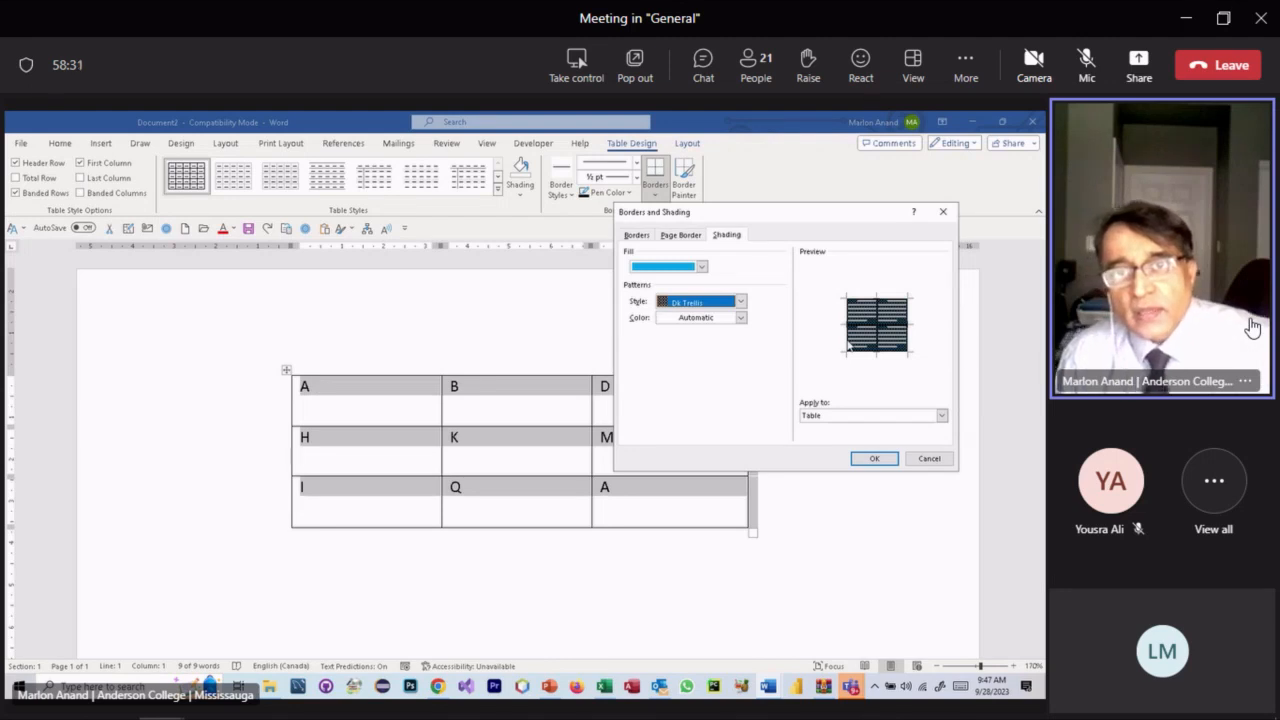
click(740, 301)
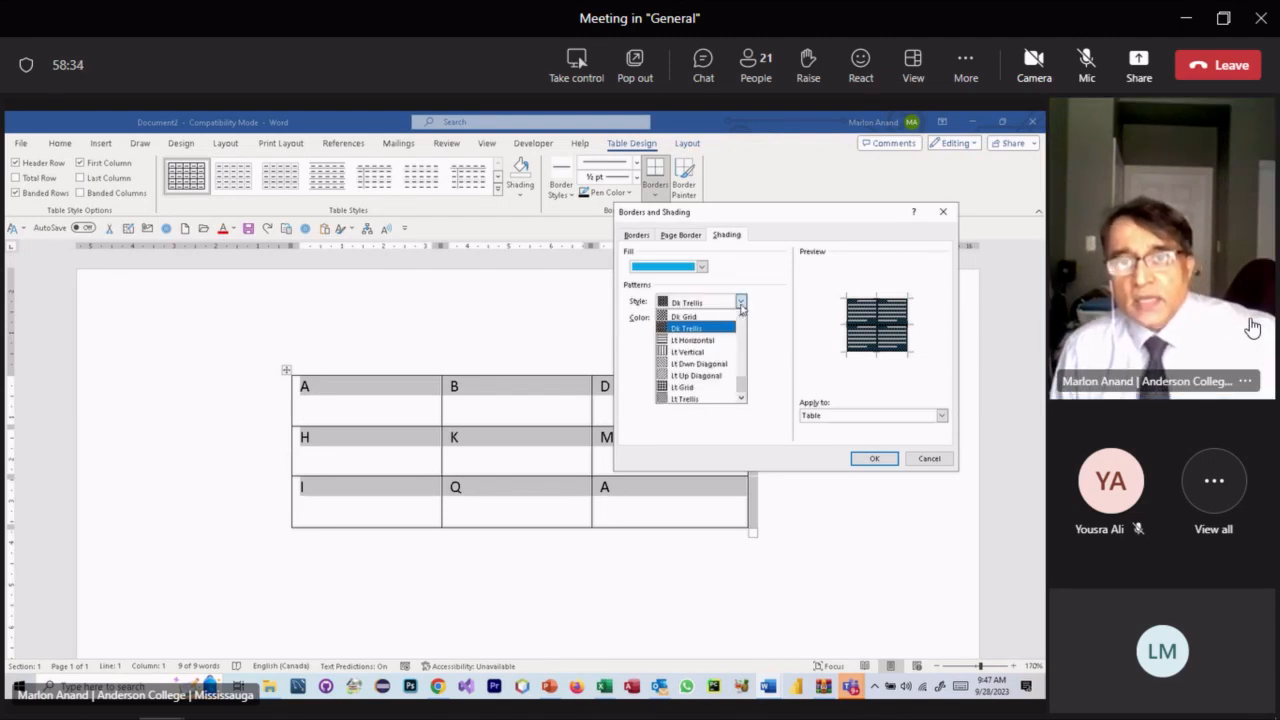
click(714, 366)
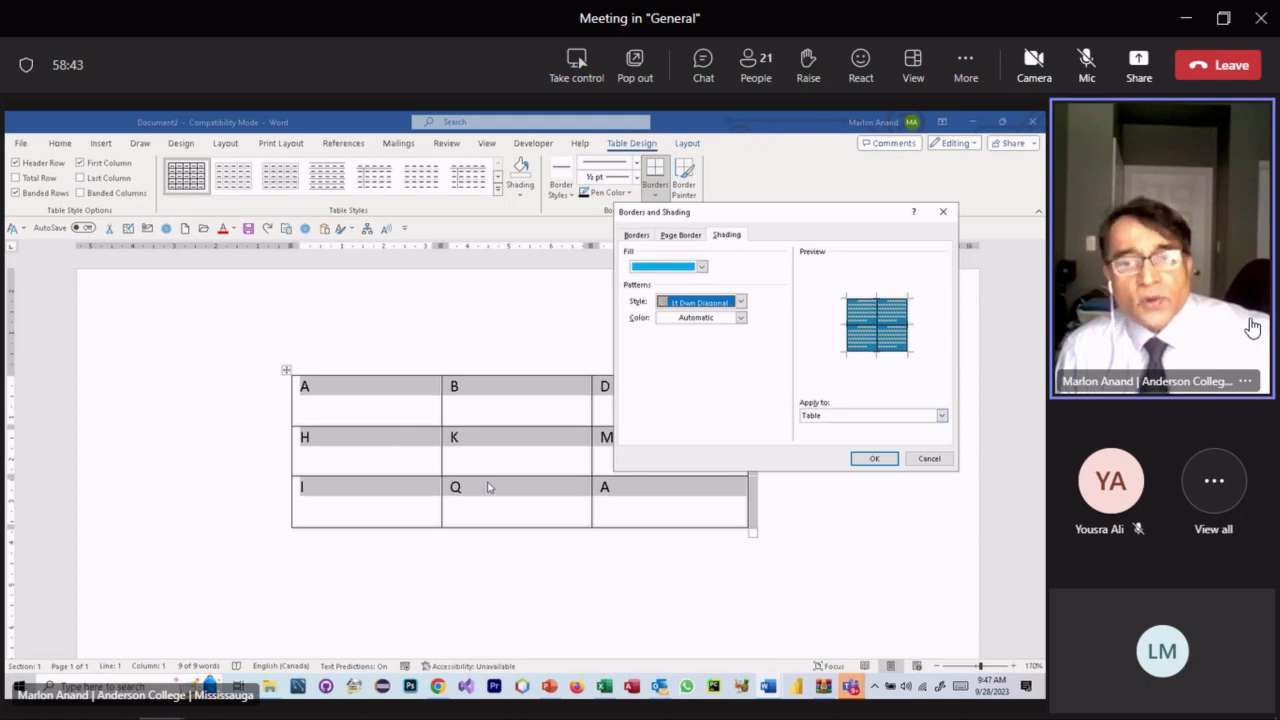
- Apply the blue patterned shading to the whole table and deselect it
click(942, 416)
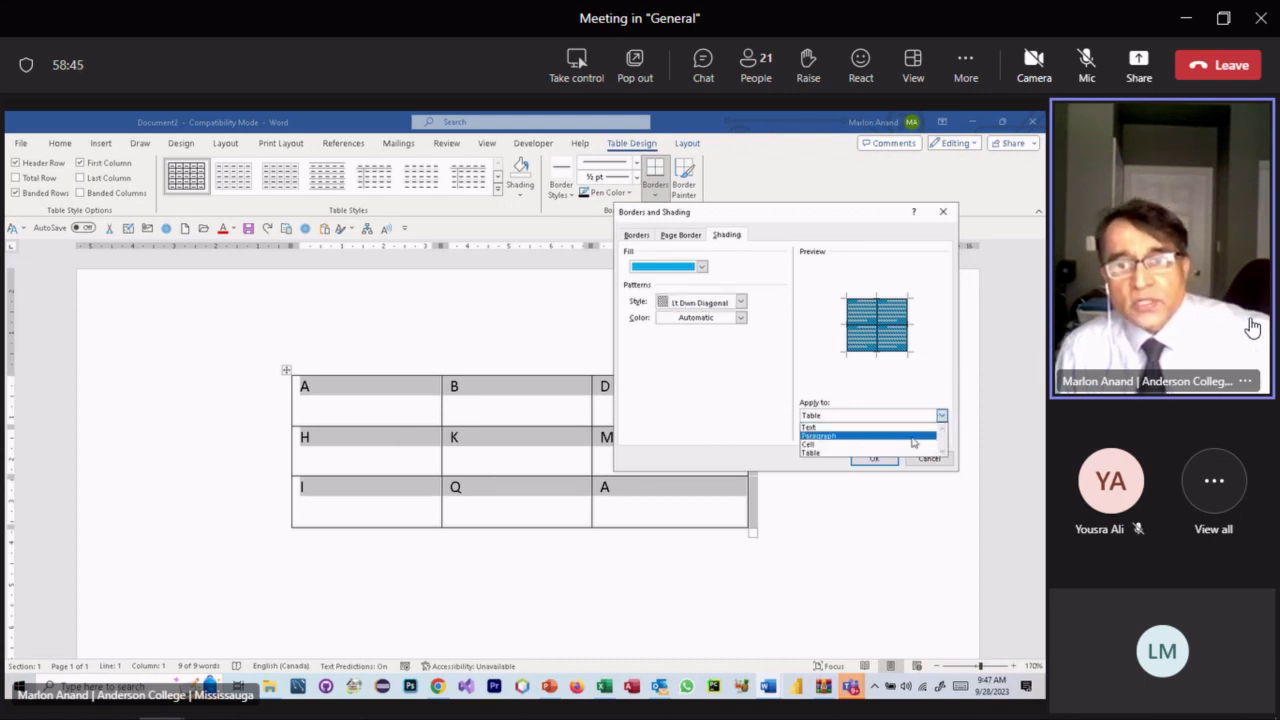
click(733, 337)
click(874, 458)
click(603, 590)
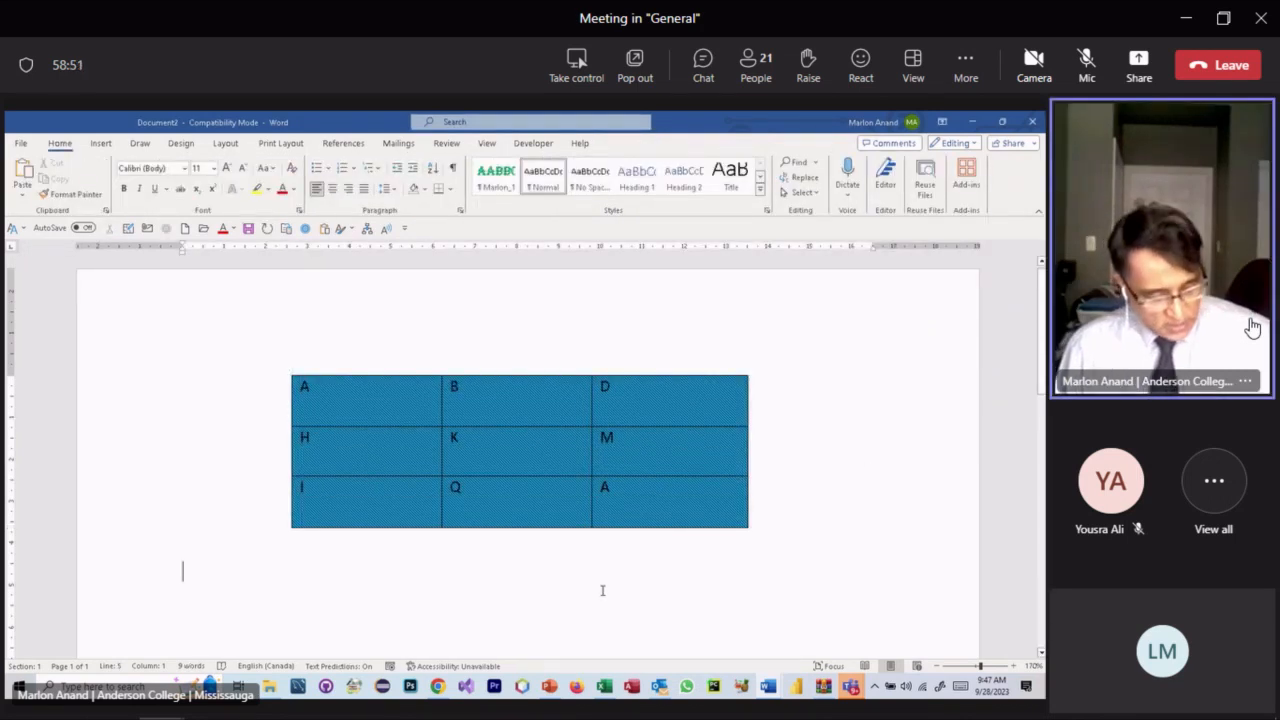
- Undo the blue table shading and reopen the Borders and Shading settings
key(ctrl+z)
click(643, 517)
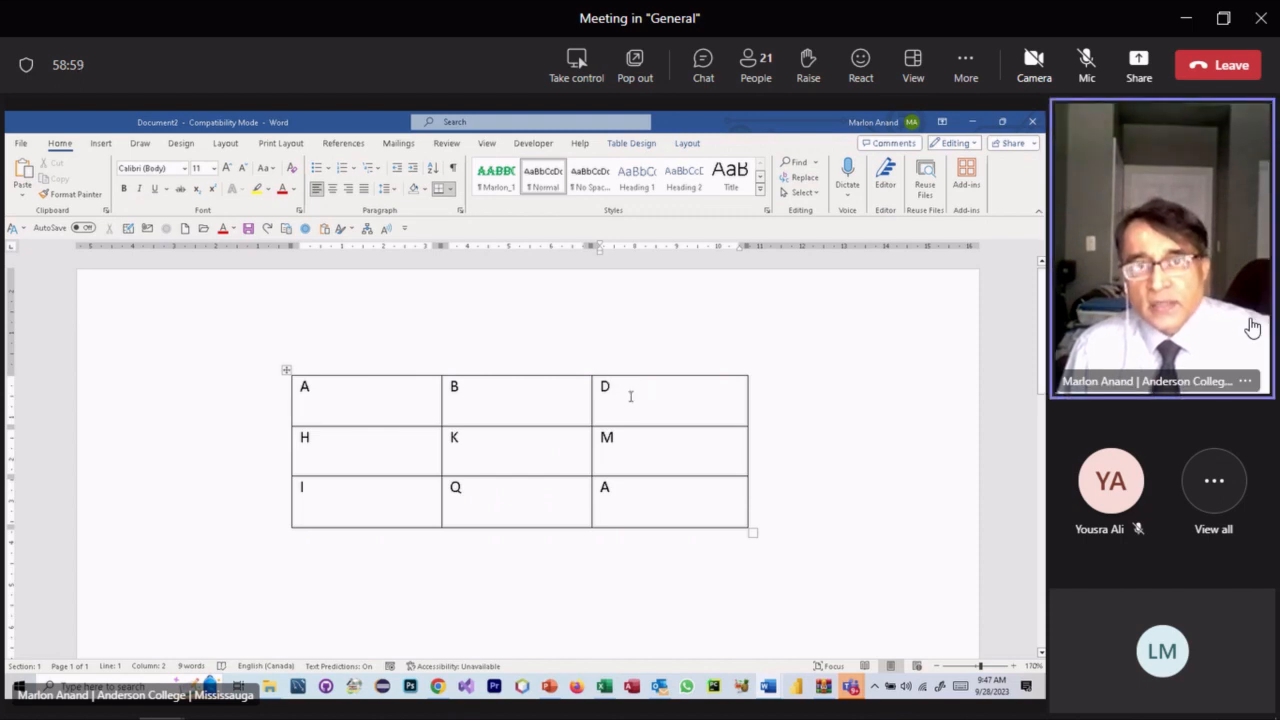
click(622, 148)
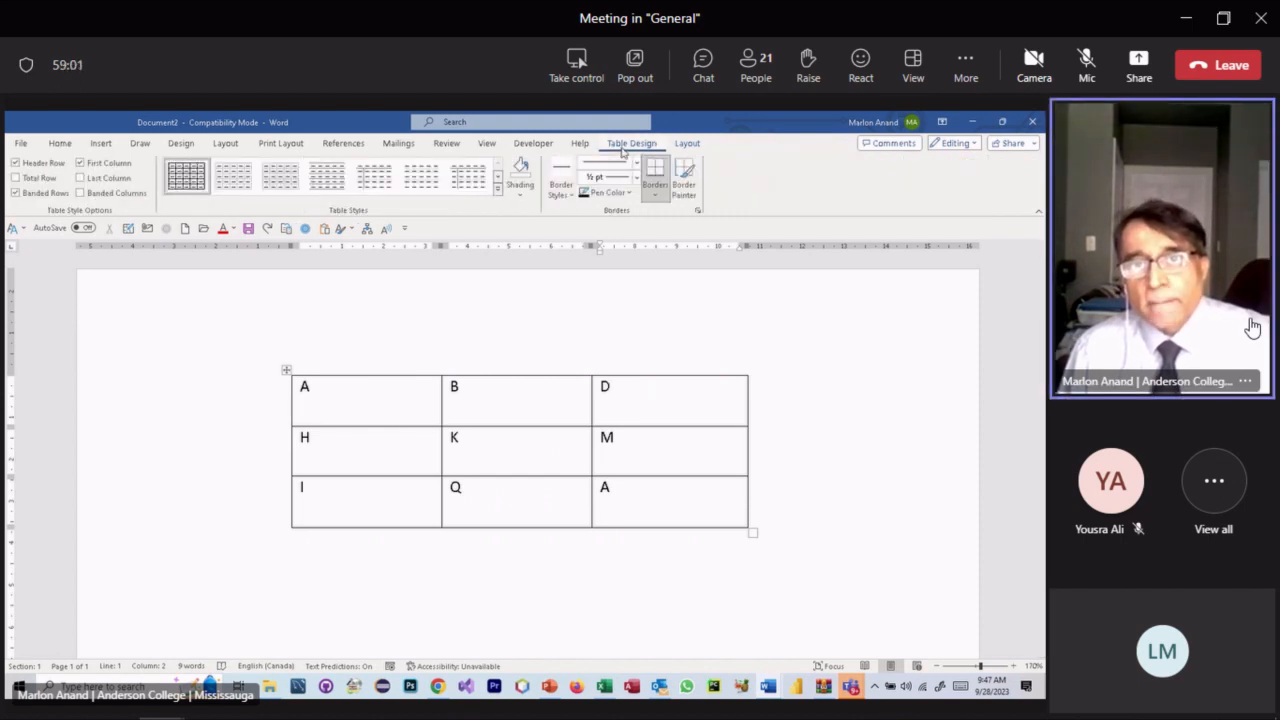
click(655, 196)
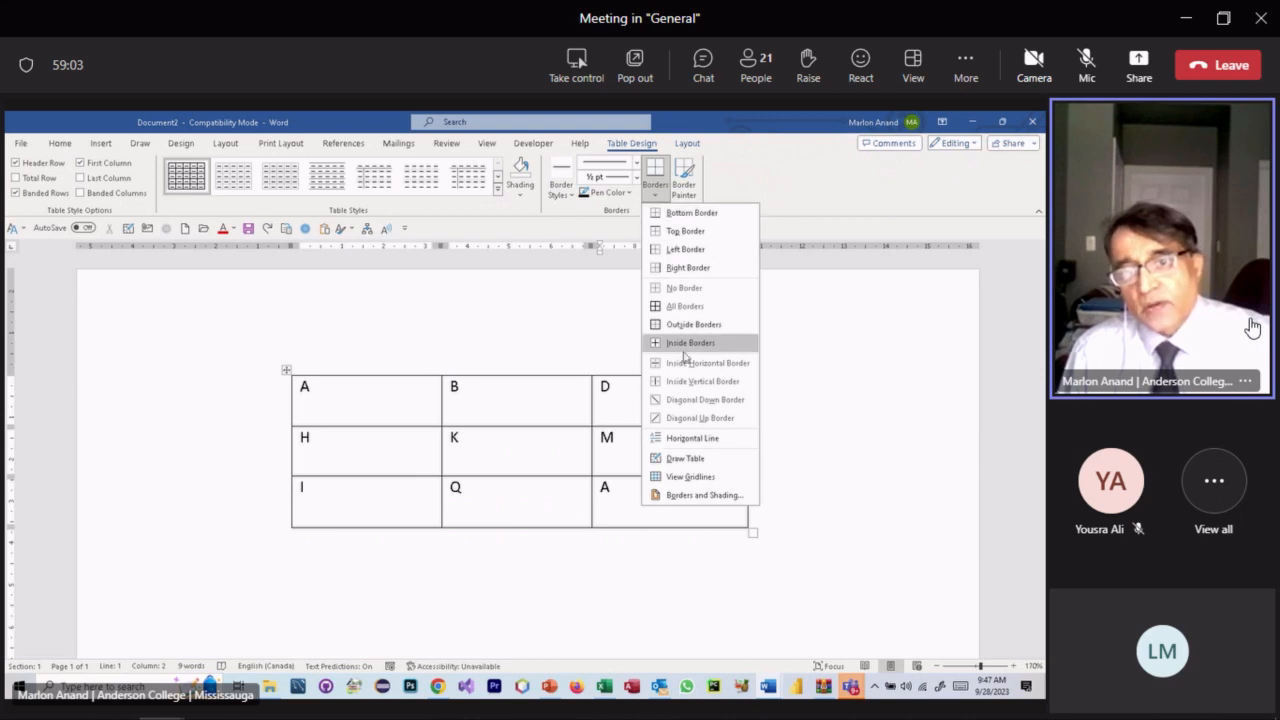
click(706, 496)
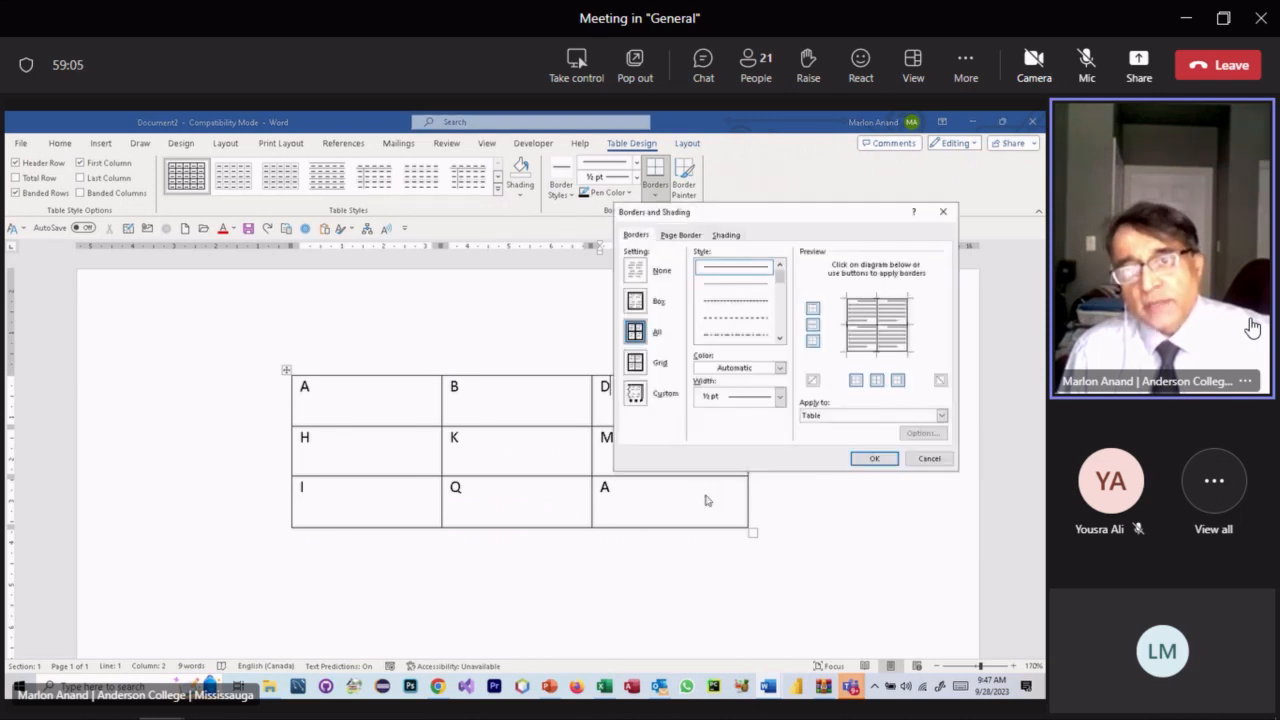
- Set the shading to a gold fill with the Dk Trellis pattern
click(725, 235)
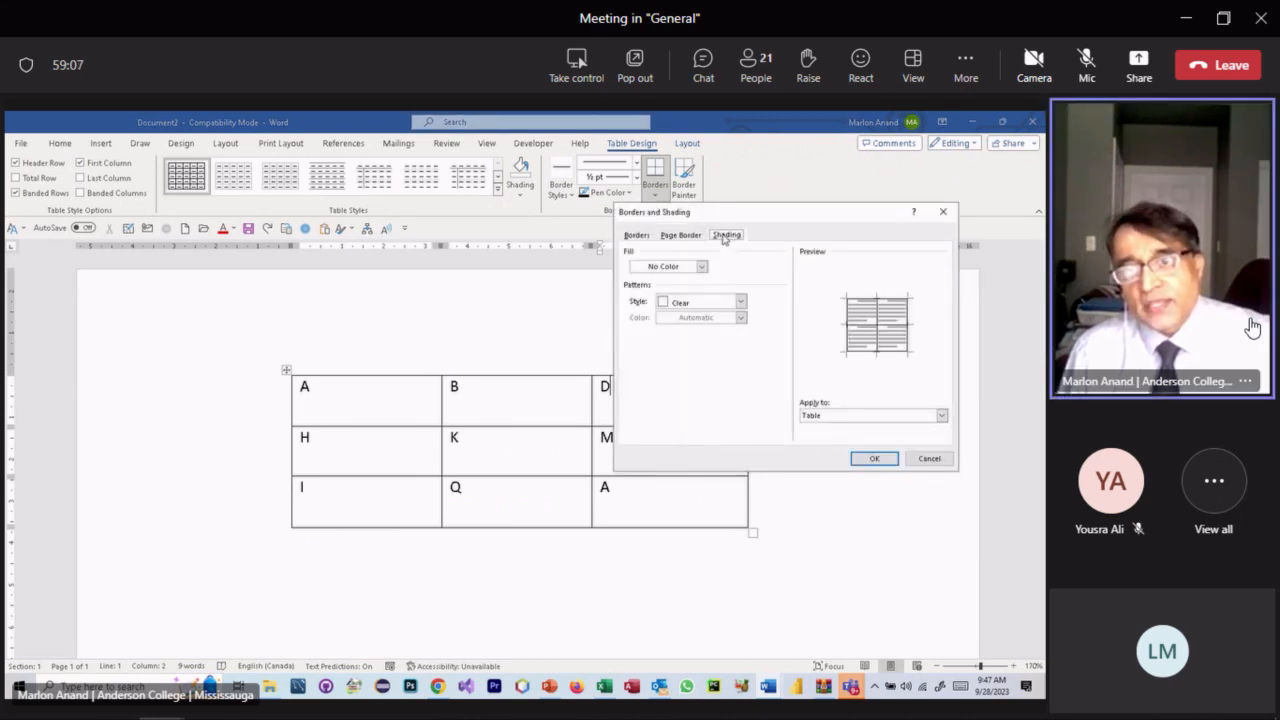
click(703, 267)
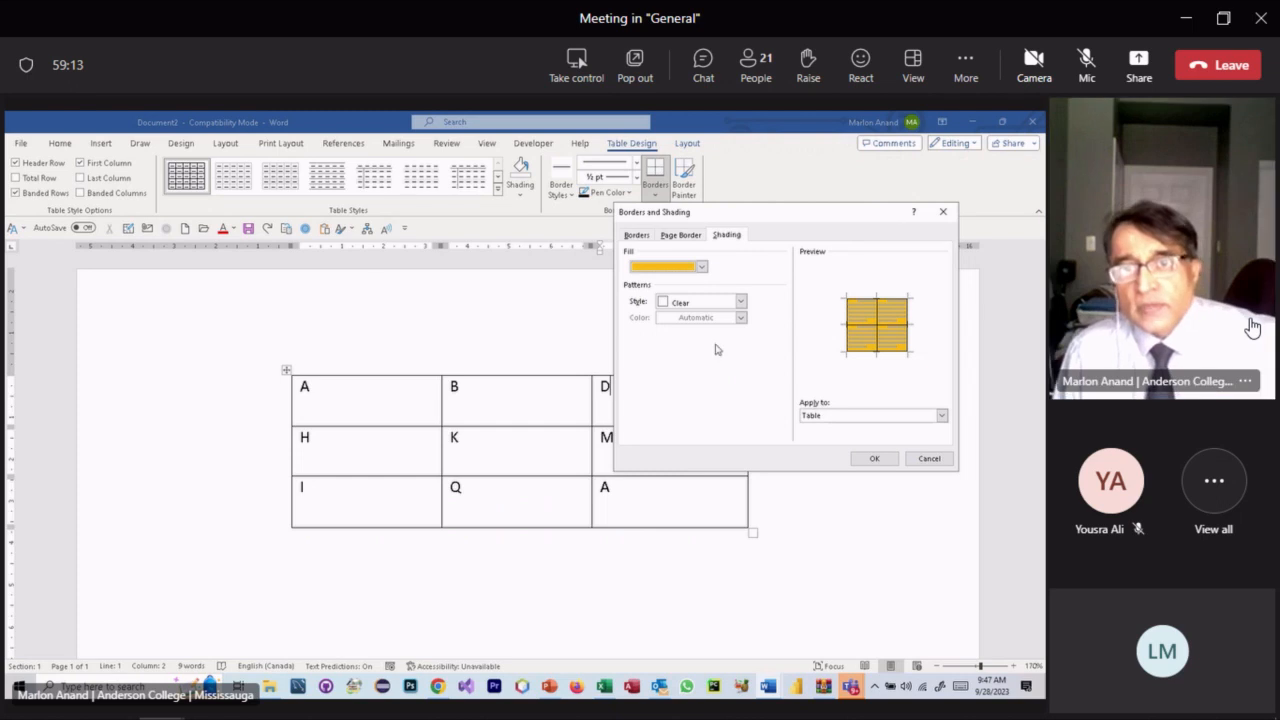
click(740, 302)
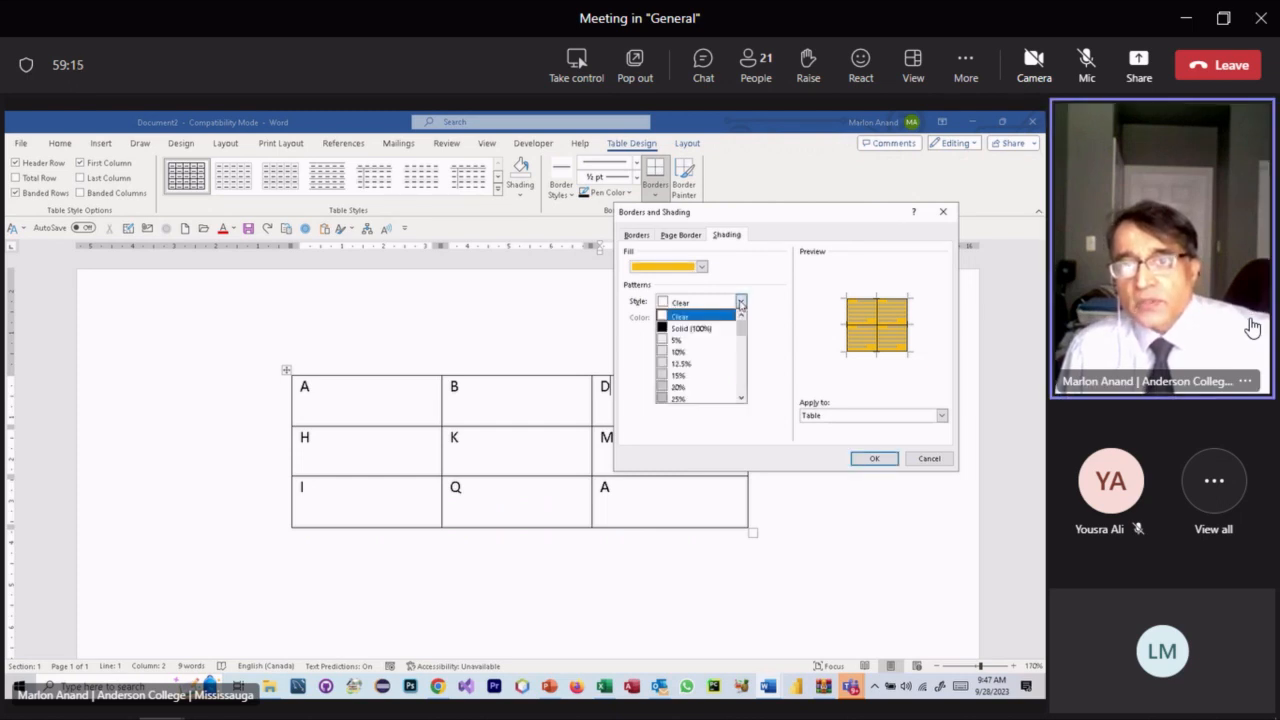
drag(741, 327, 723, 380)
click(706, 377)
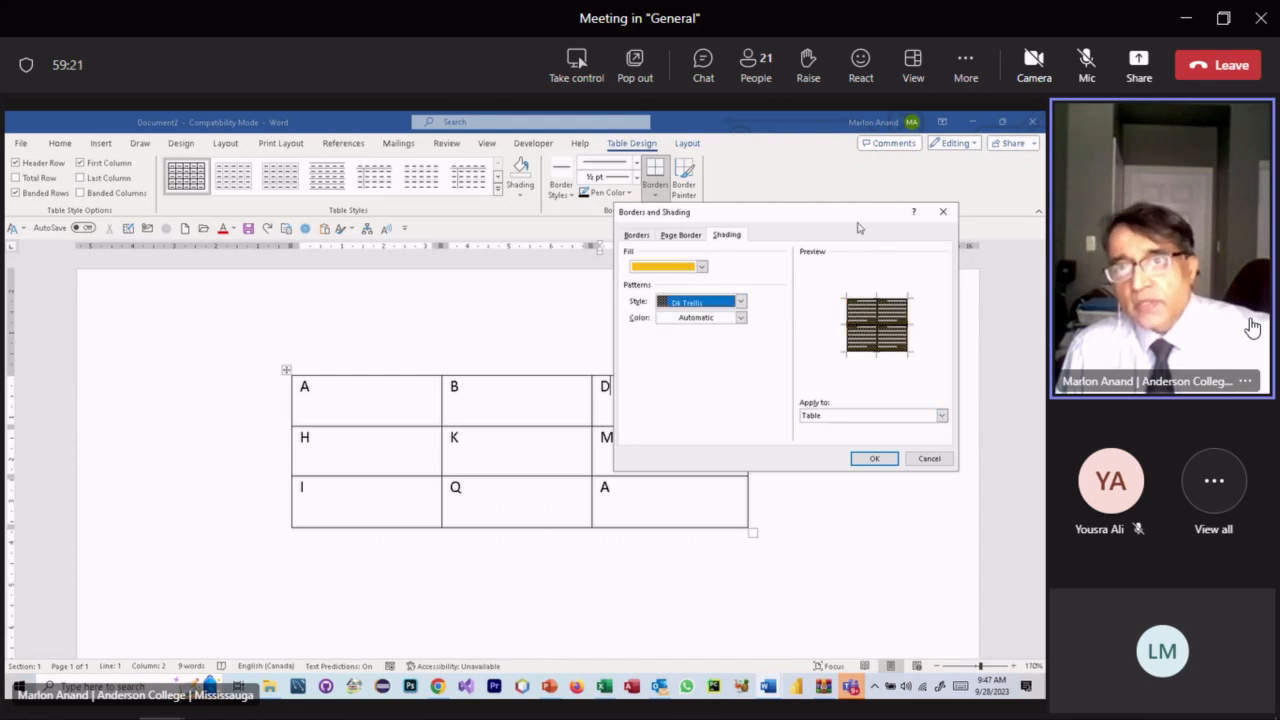
- Apply the Dk Trellis shading to the D cell only and confirm
drag(857, 210, 338, 210)
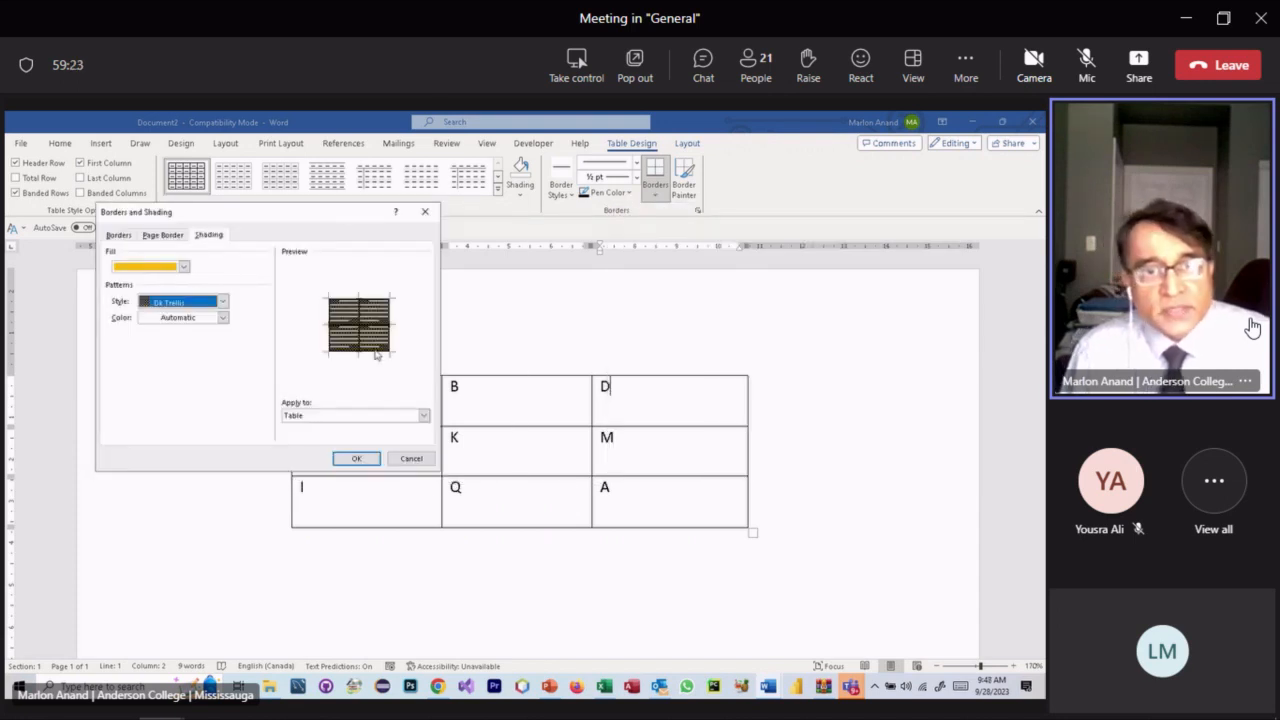
click(424, 417)
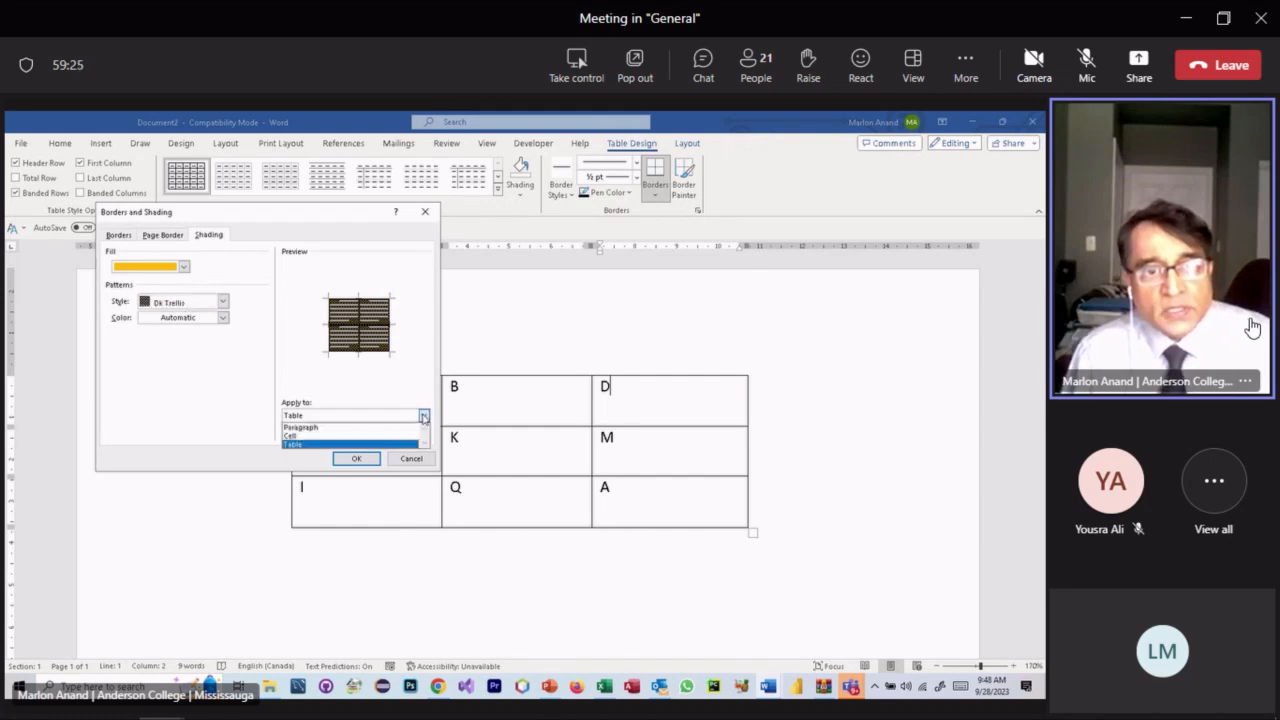
click(424, 418)
click(424, 418)
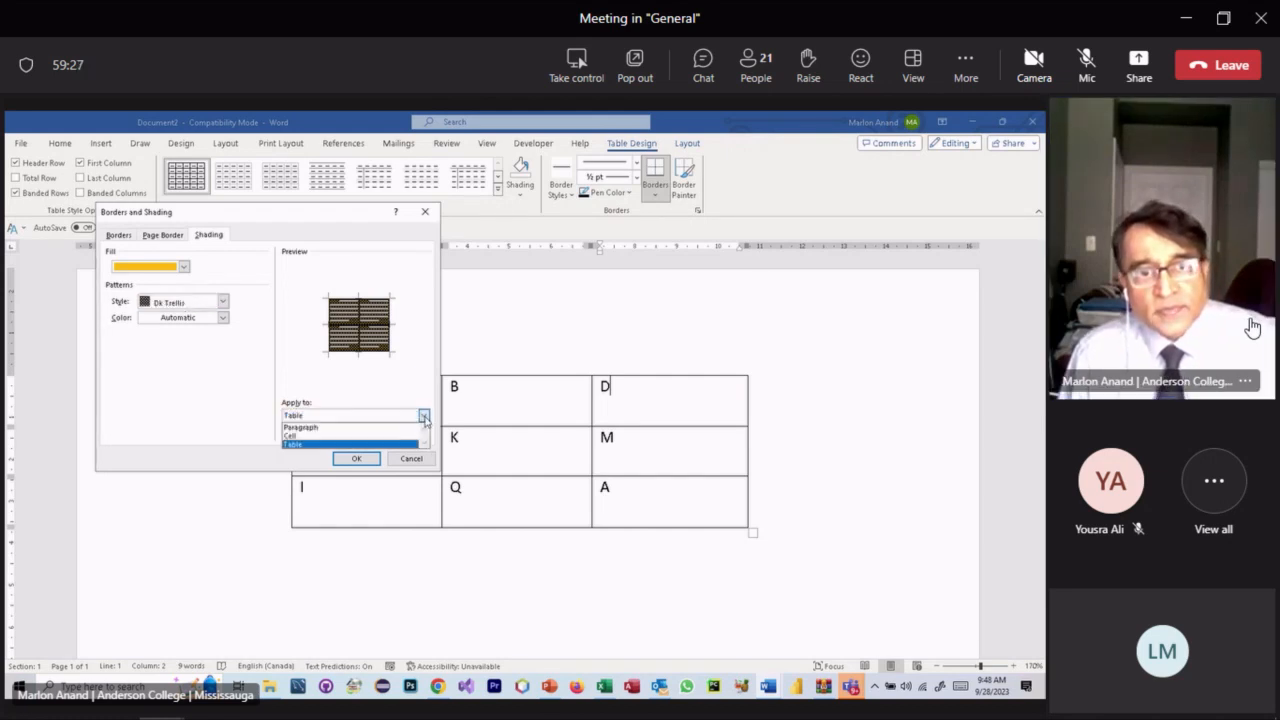
click(375, 432)
click(356, 458)
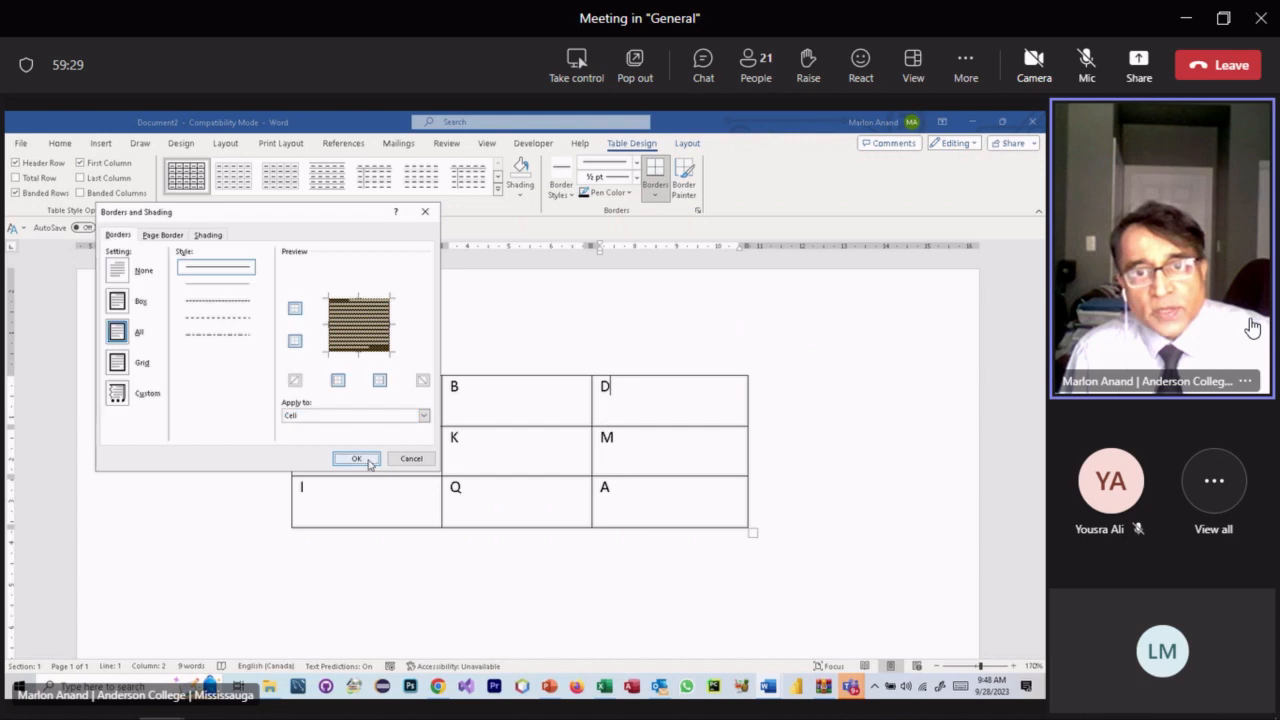
click(678, 464)
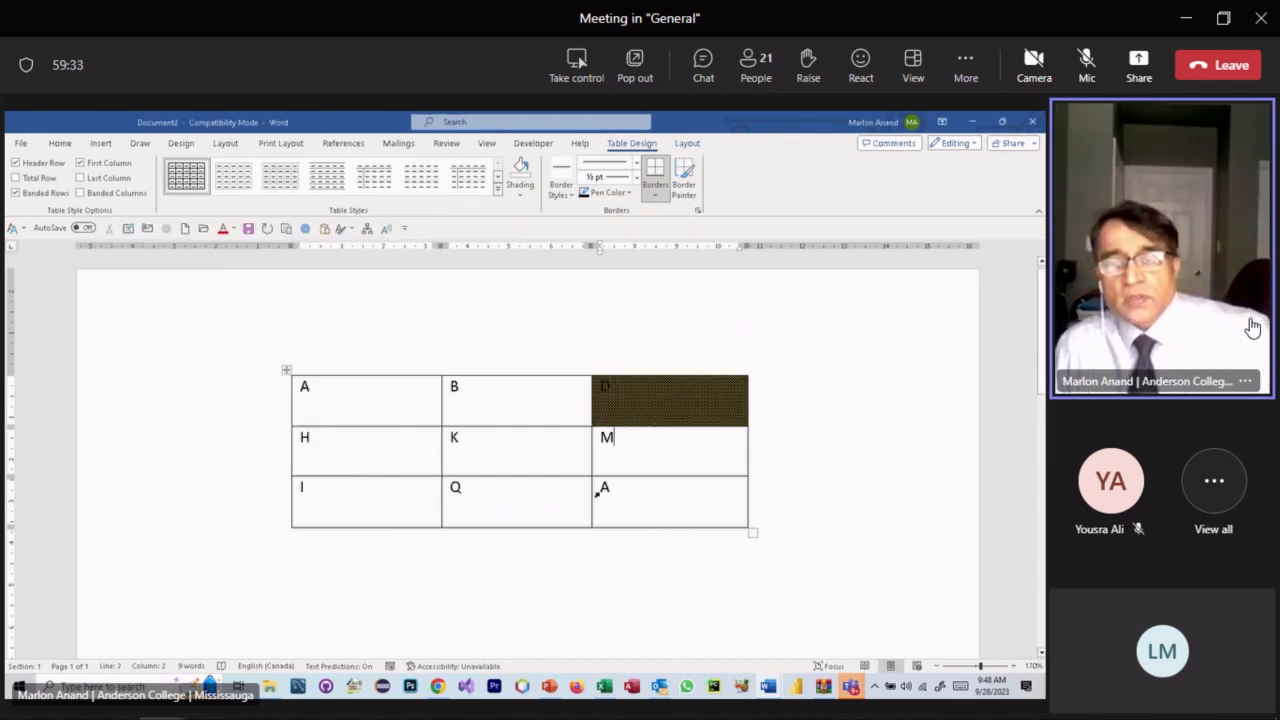
- Replace the A in the table's first cell with the word 'cell'
click(485, 403)
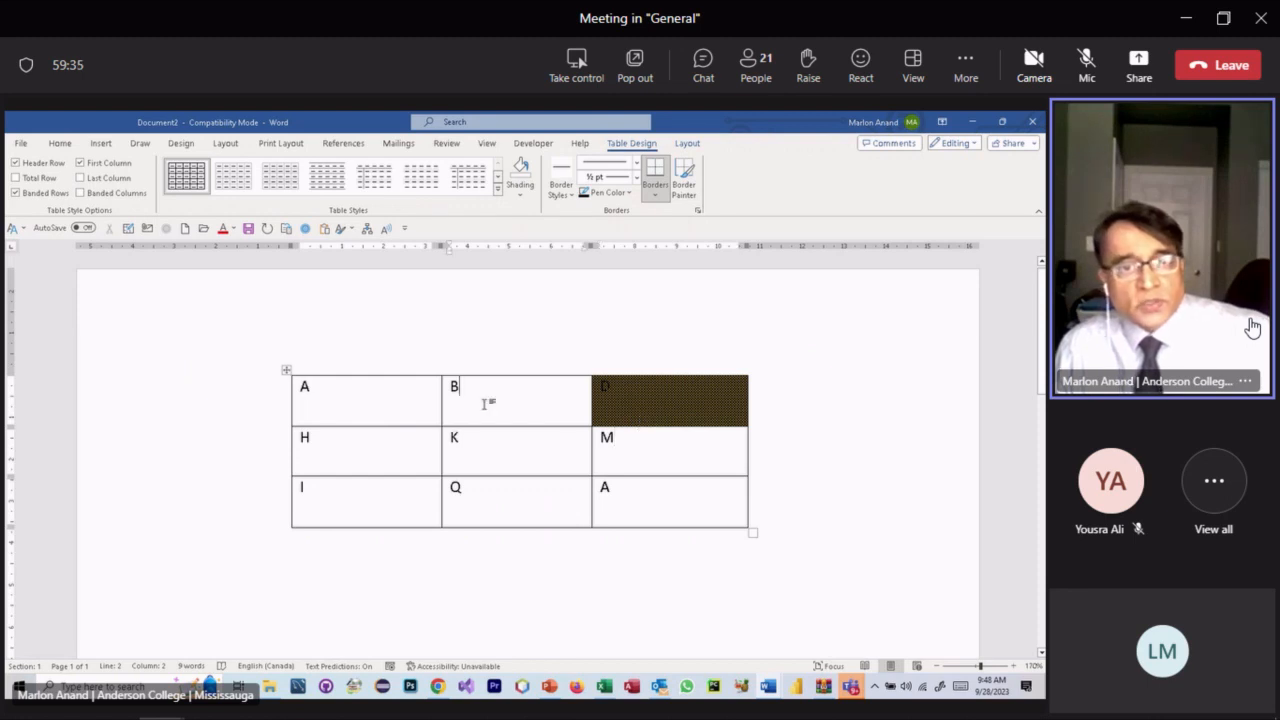
click(353, 395)
key(BackSpace)
text(cell)
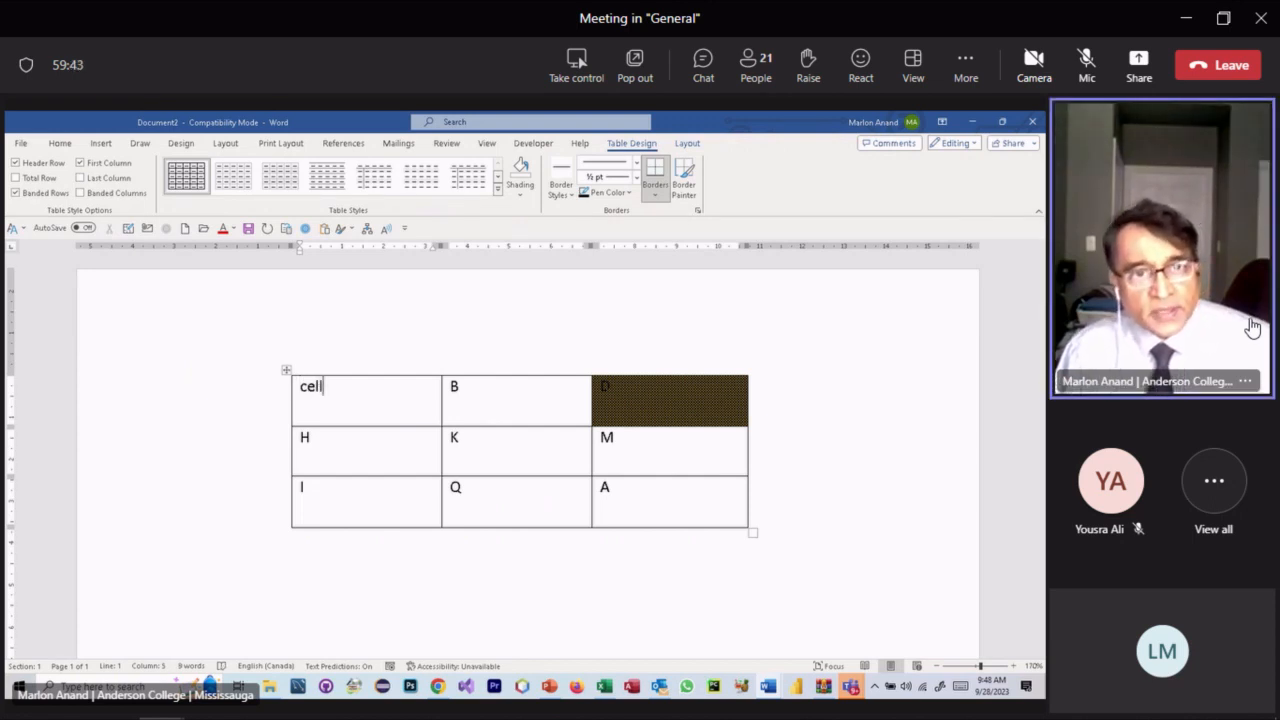
click(405, 466)
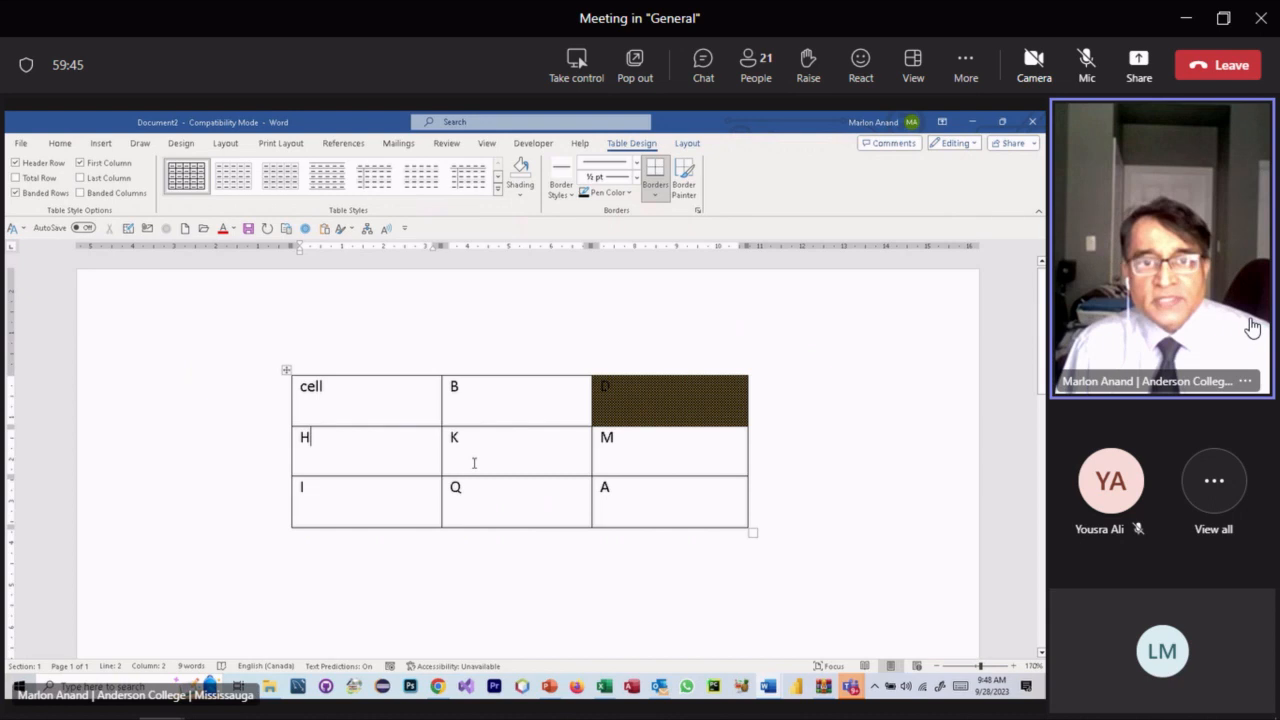
click(679, 424)
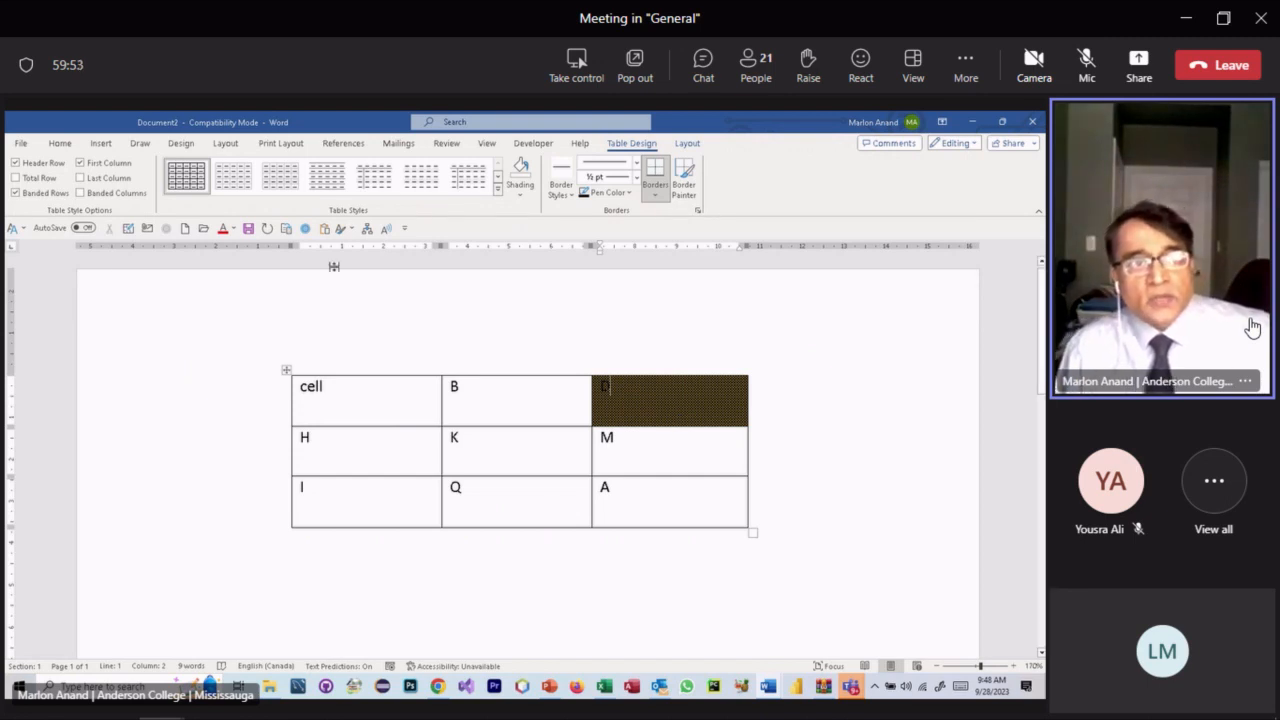
click(59, 144)
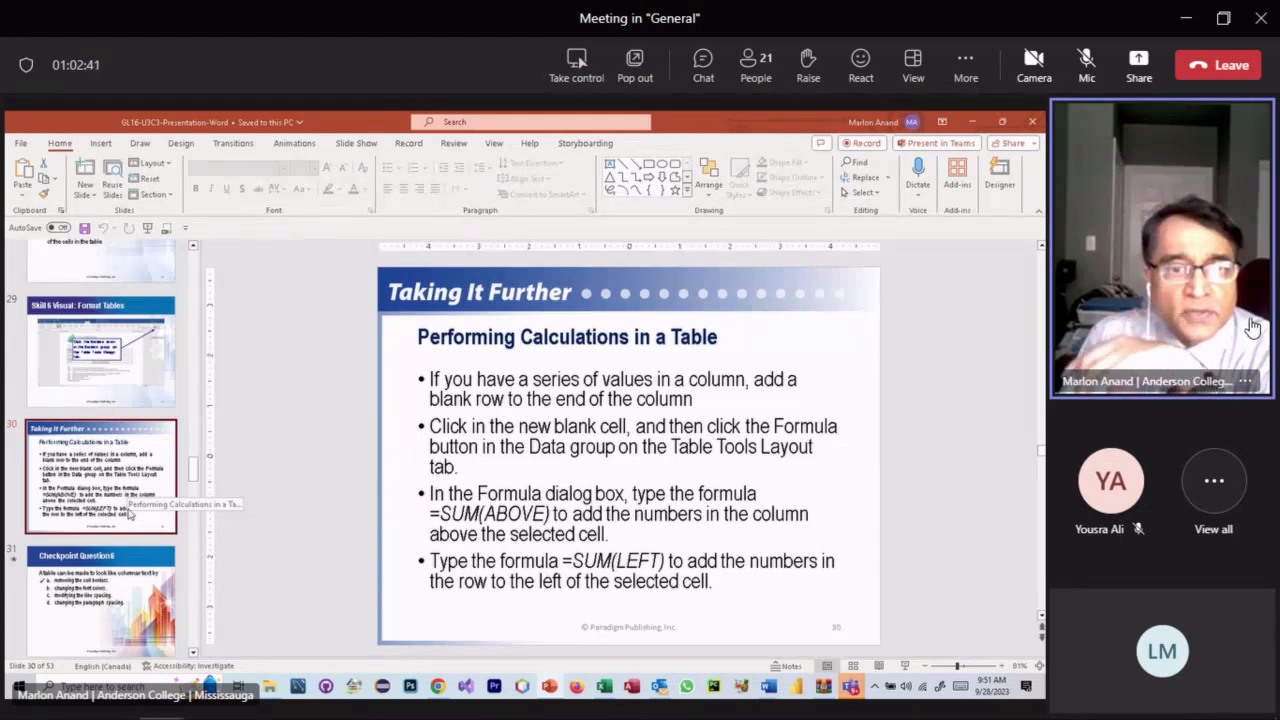
scroll(128, 513, down, 1)
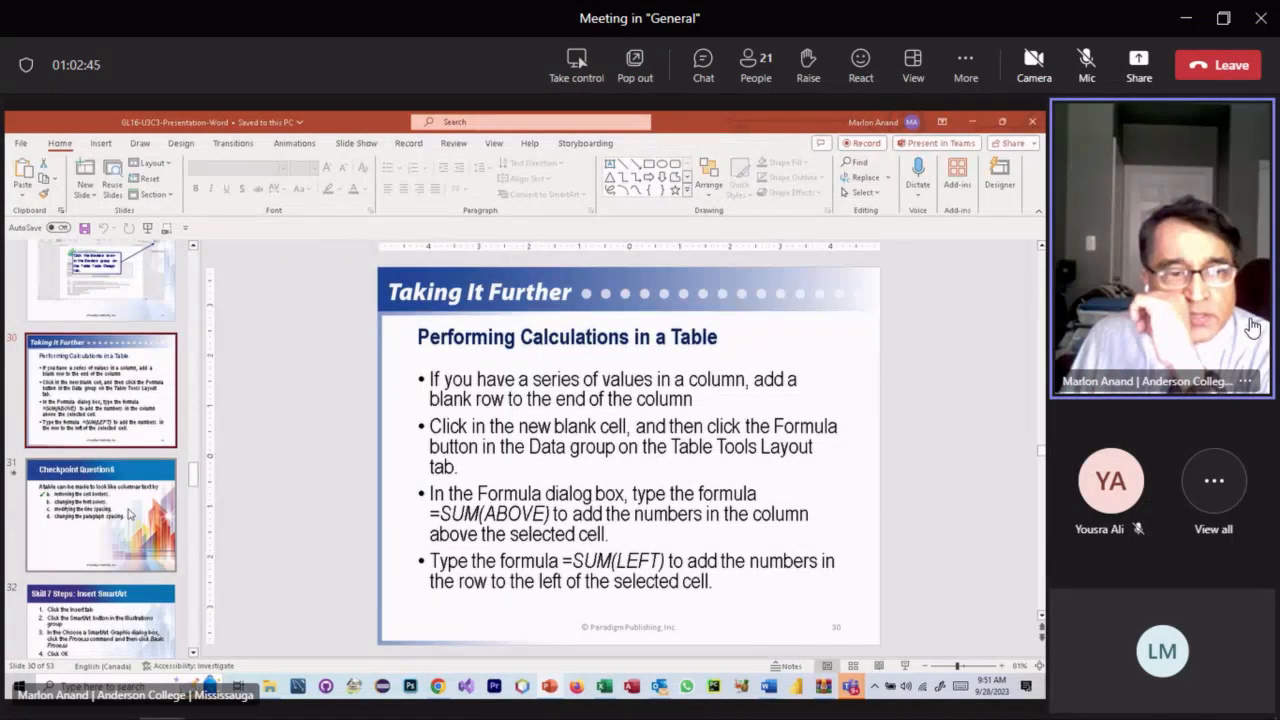
- Return to Word and clear the text from every table cell
click(973, 122)
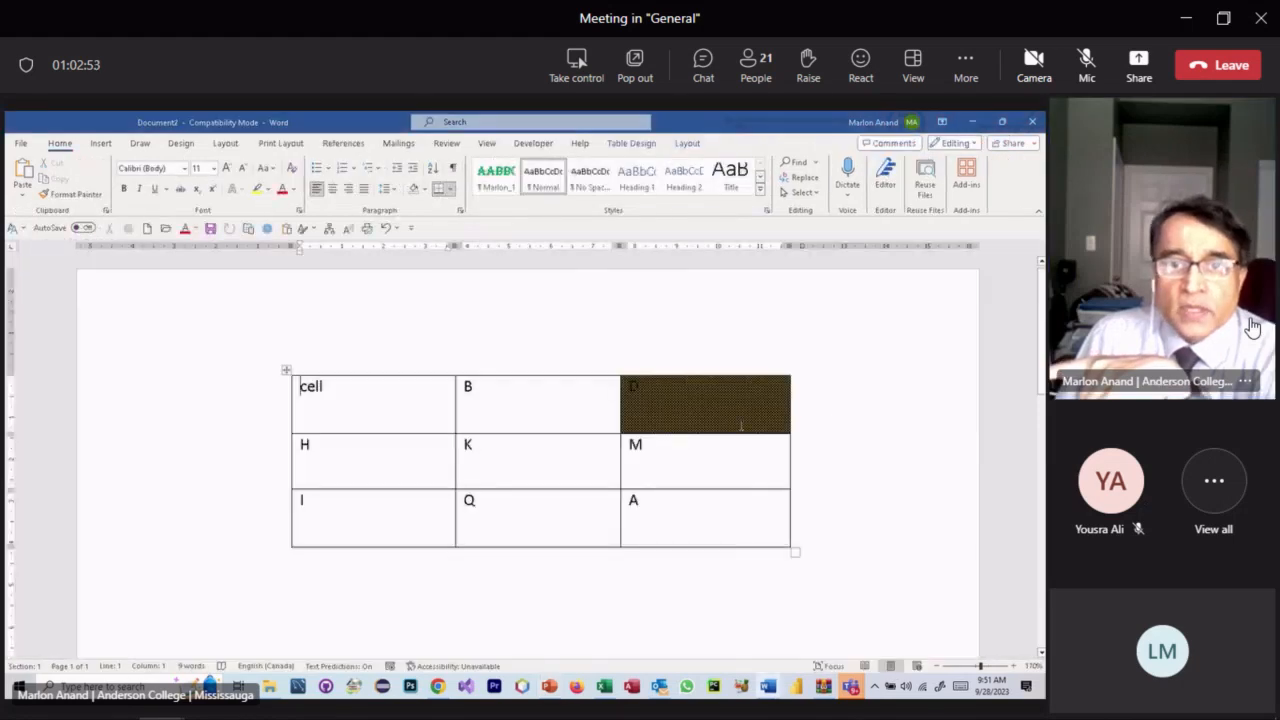
drag(409, 361, 654, 389)
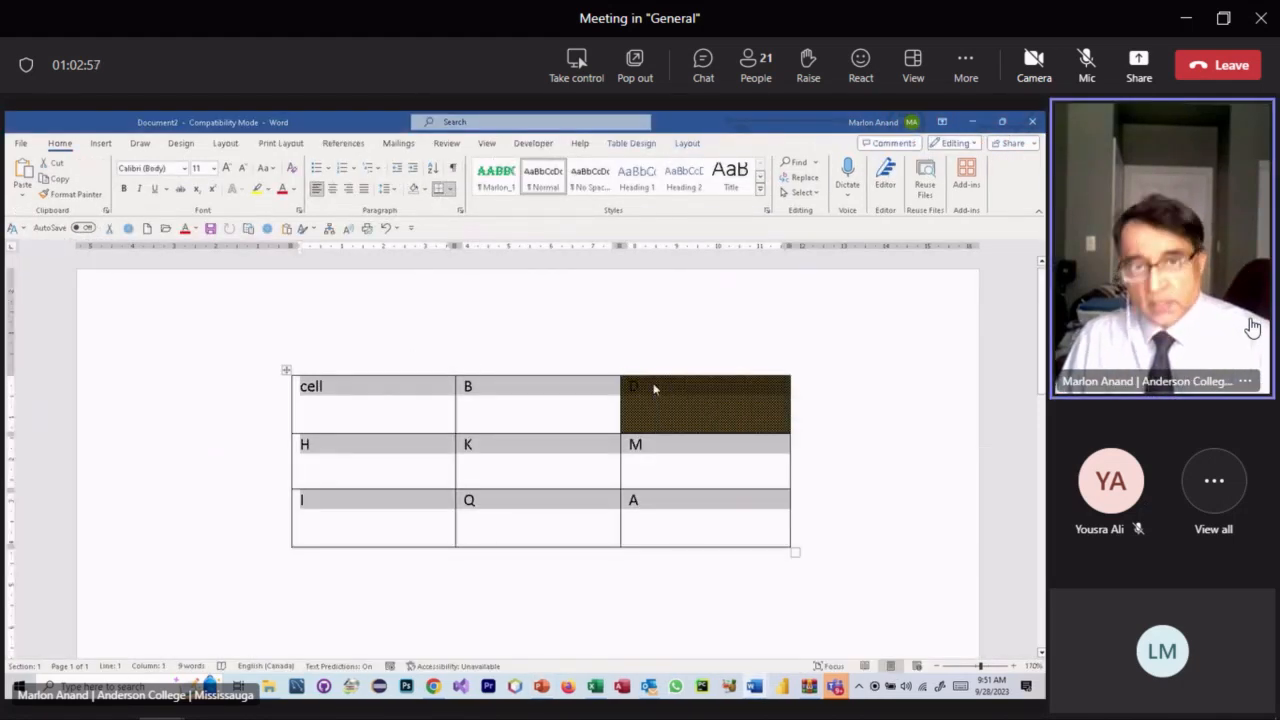
key(Delete)
- Select the right column and open the Shading tab of Borders and Shading
click(691, 395)
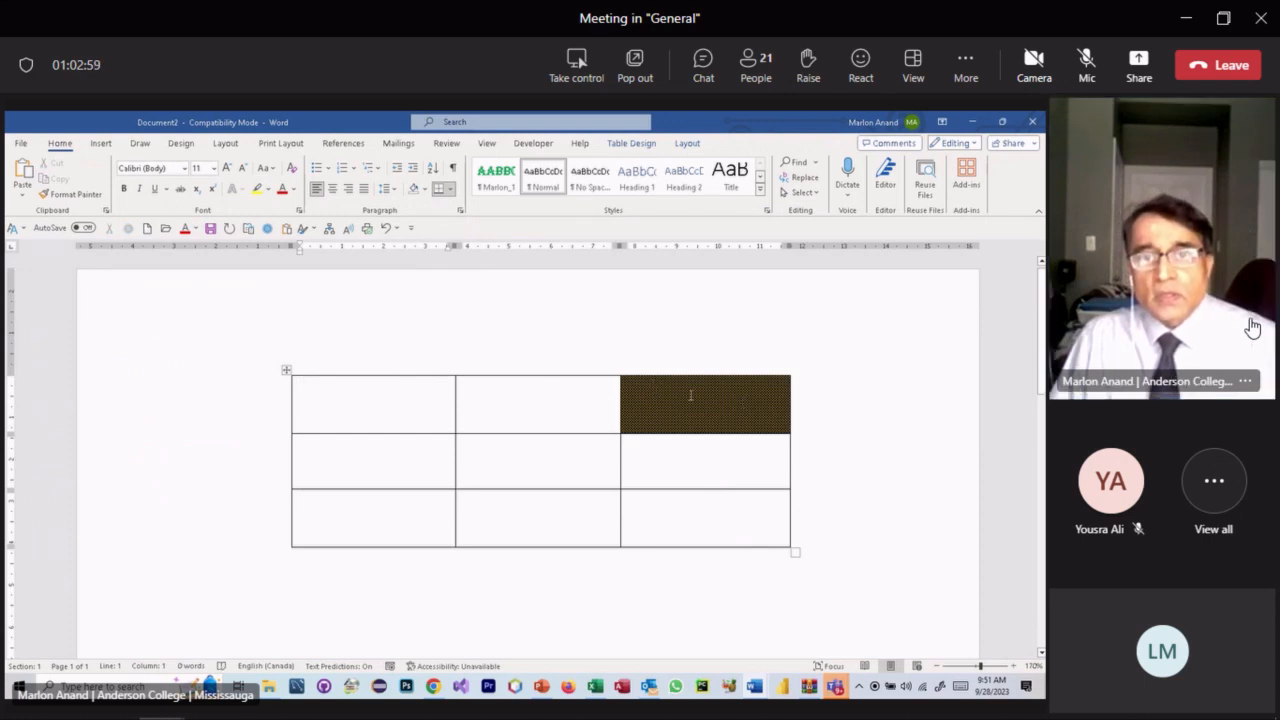
click(679, 374)
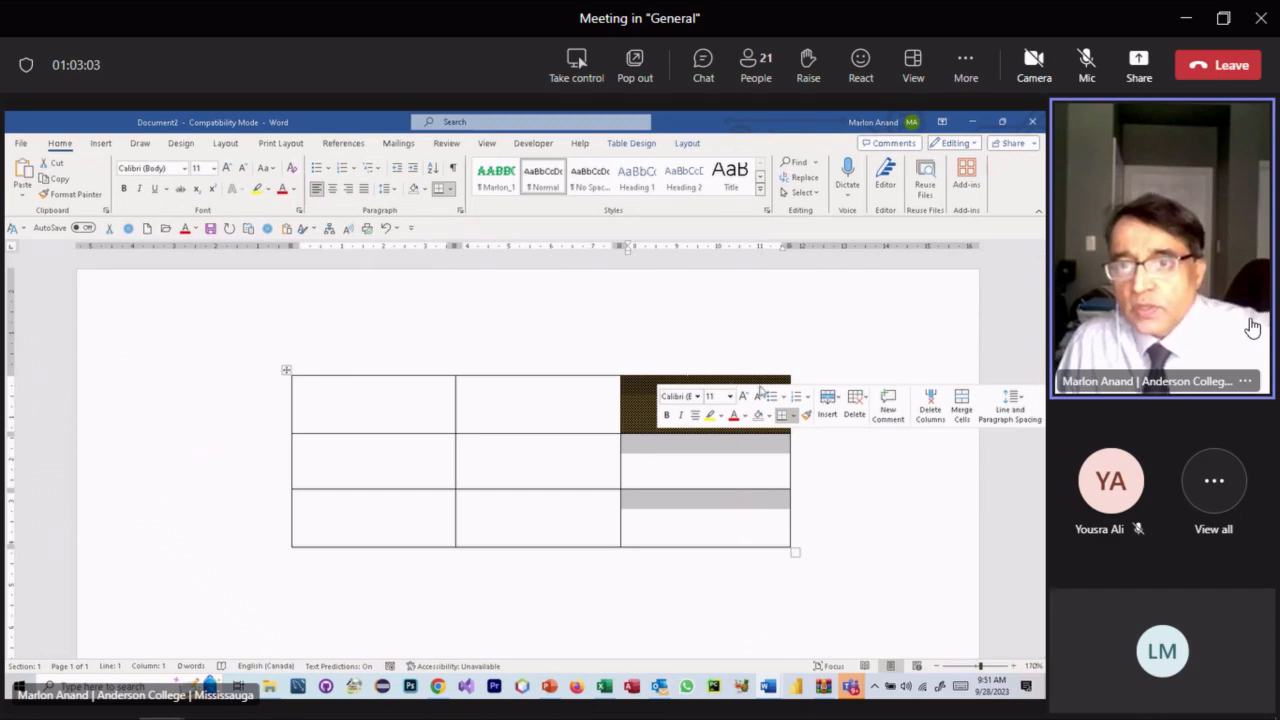
click(640, 144)
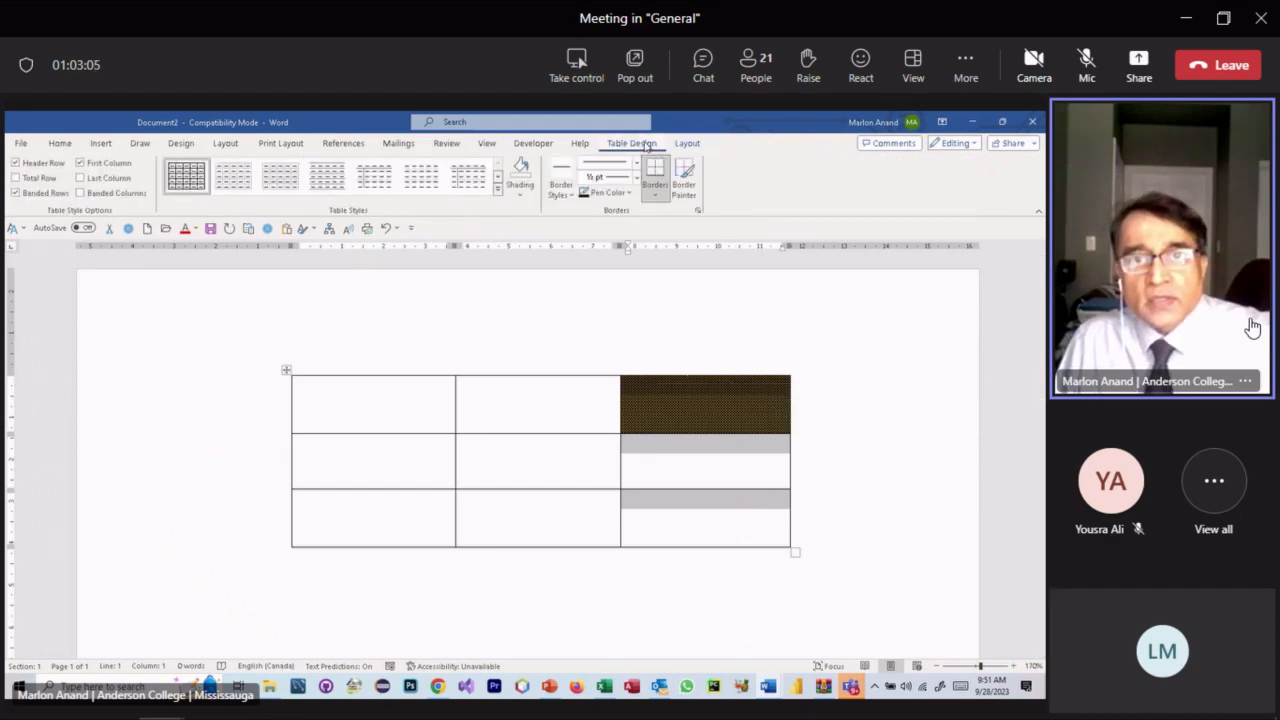
click(660, 196)
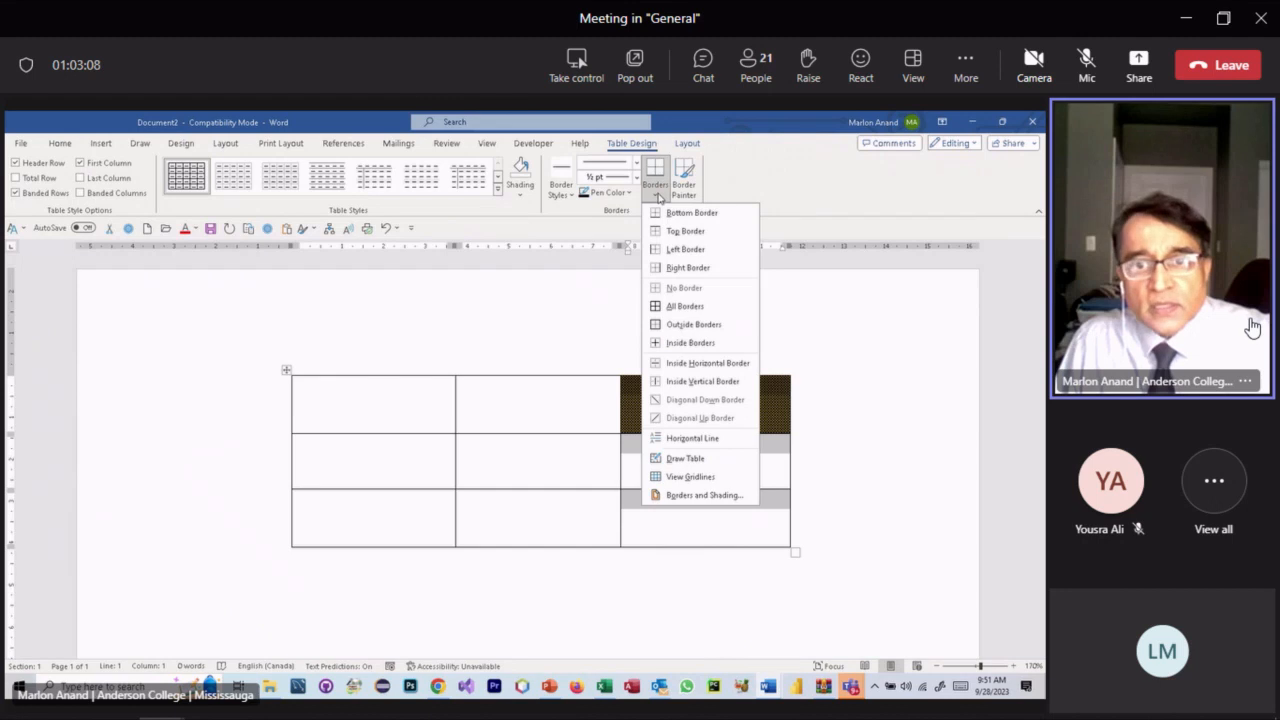
click(689, 497)
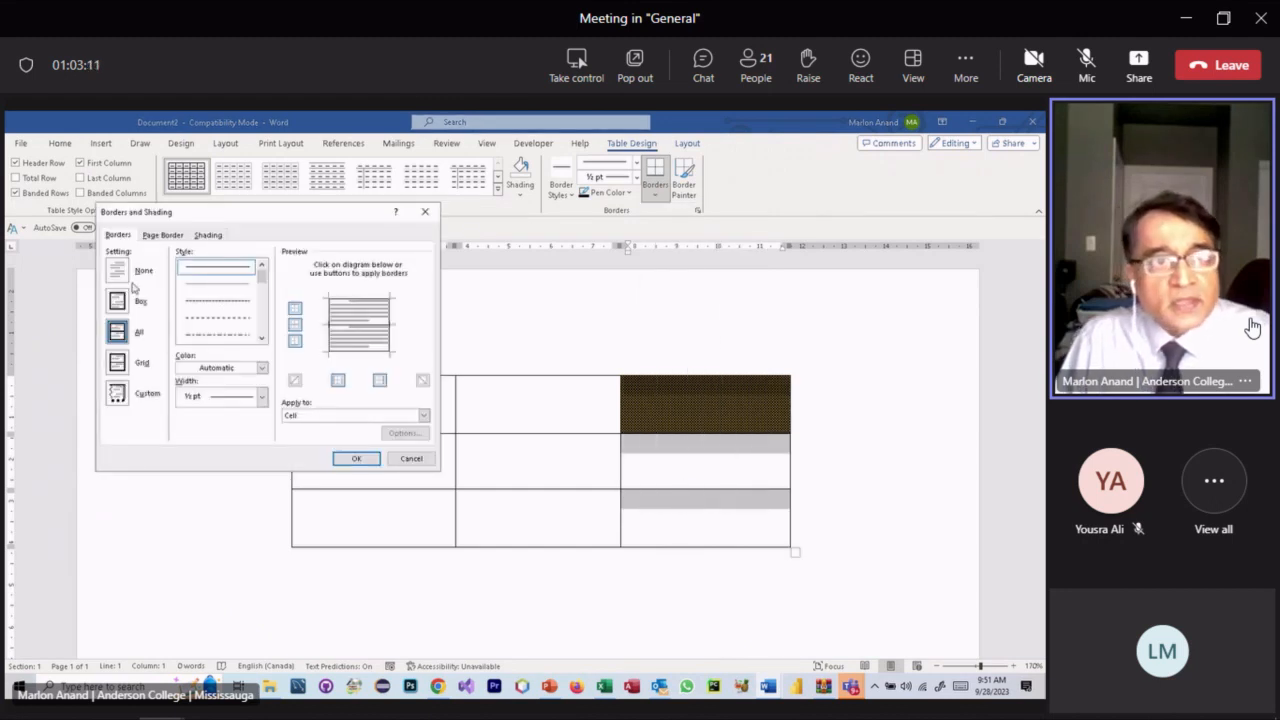
click(210, 237)
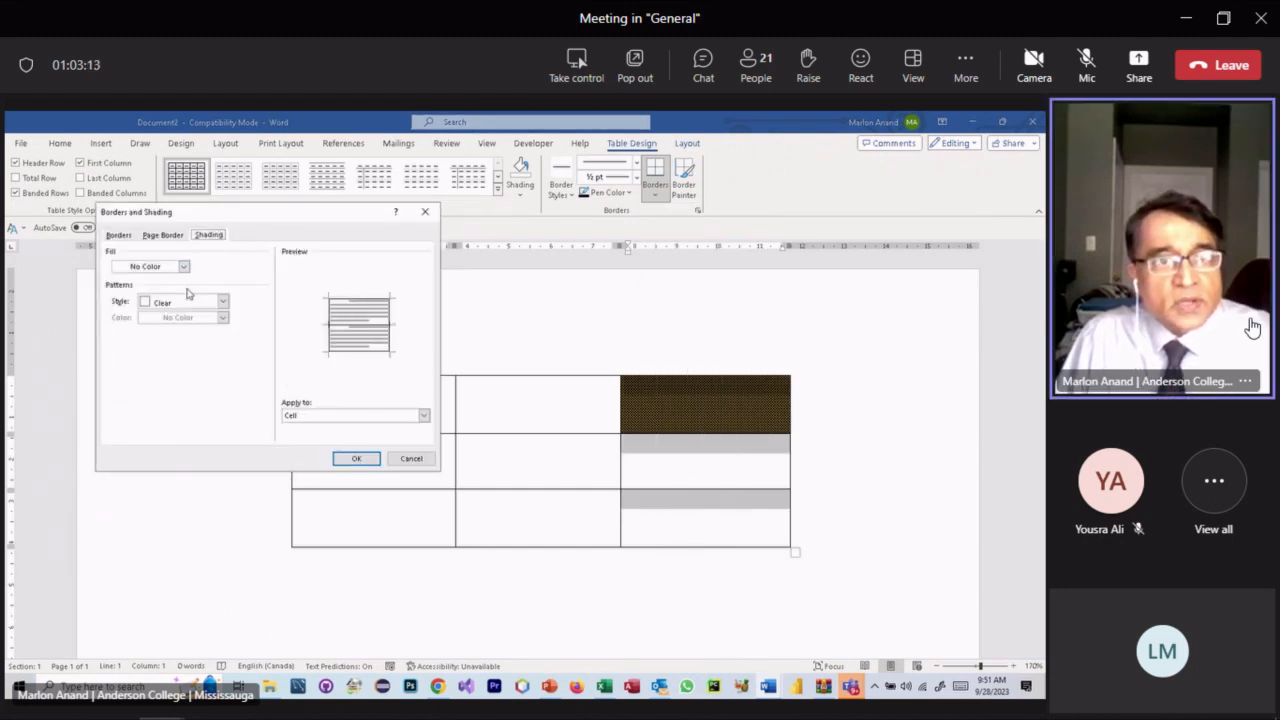
click(166, 238)
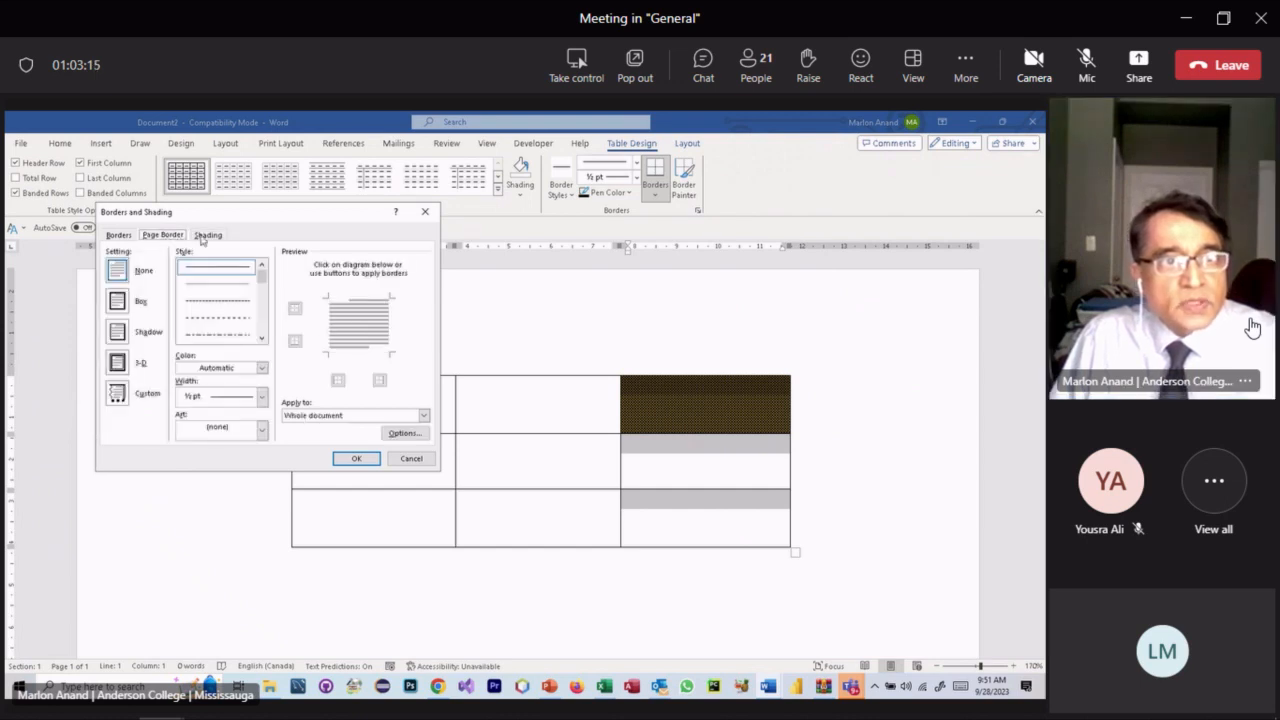
click(202, 237)
click(357, 464)
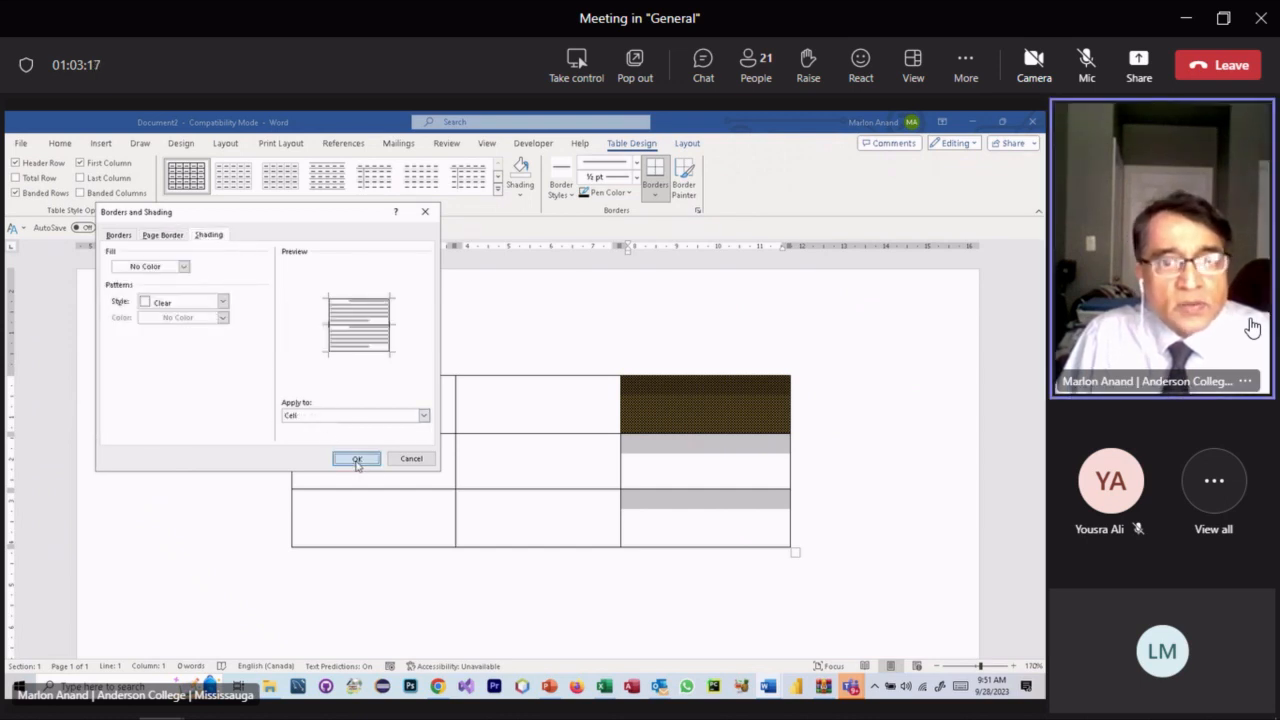
click(645, 391)
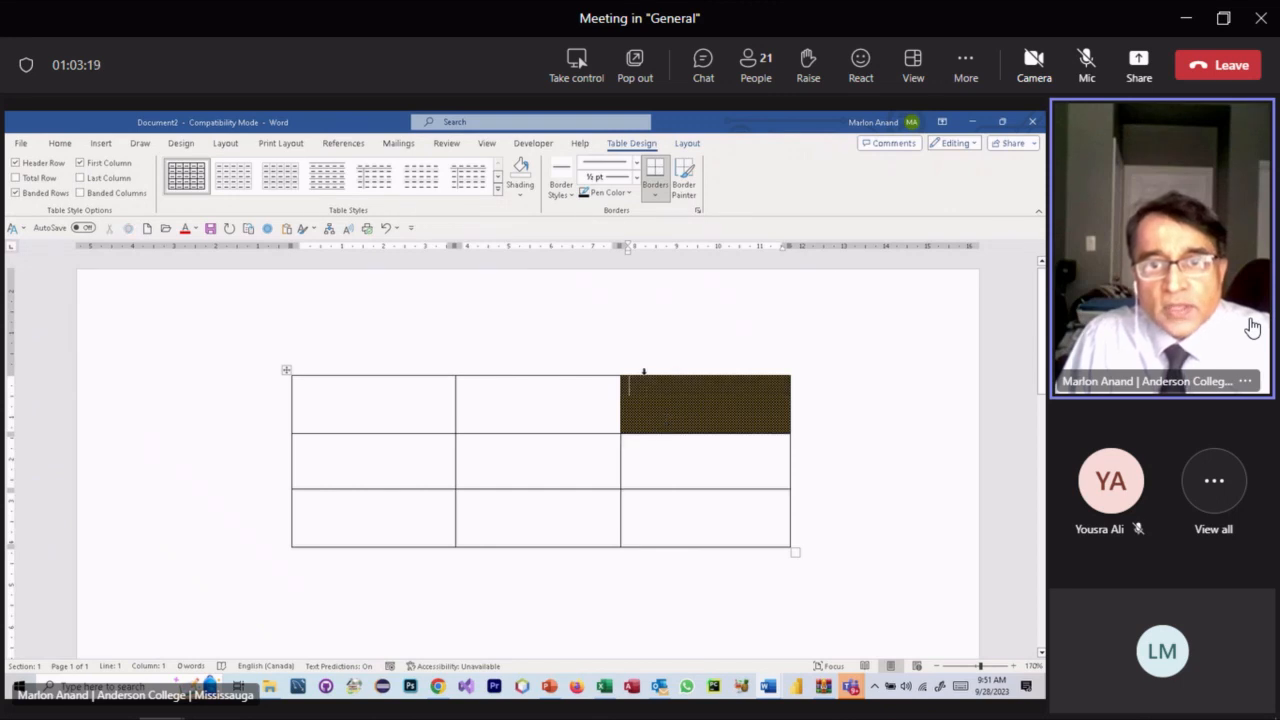
click(644, 370)
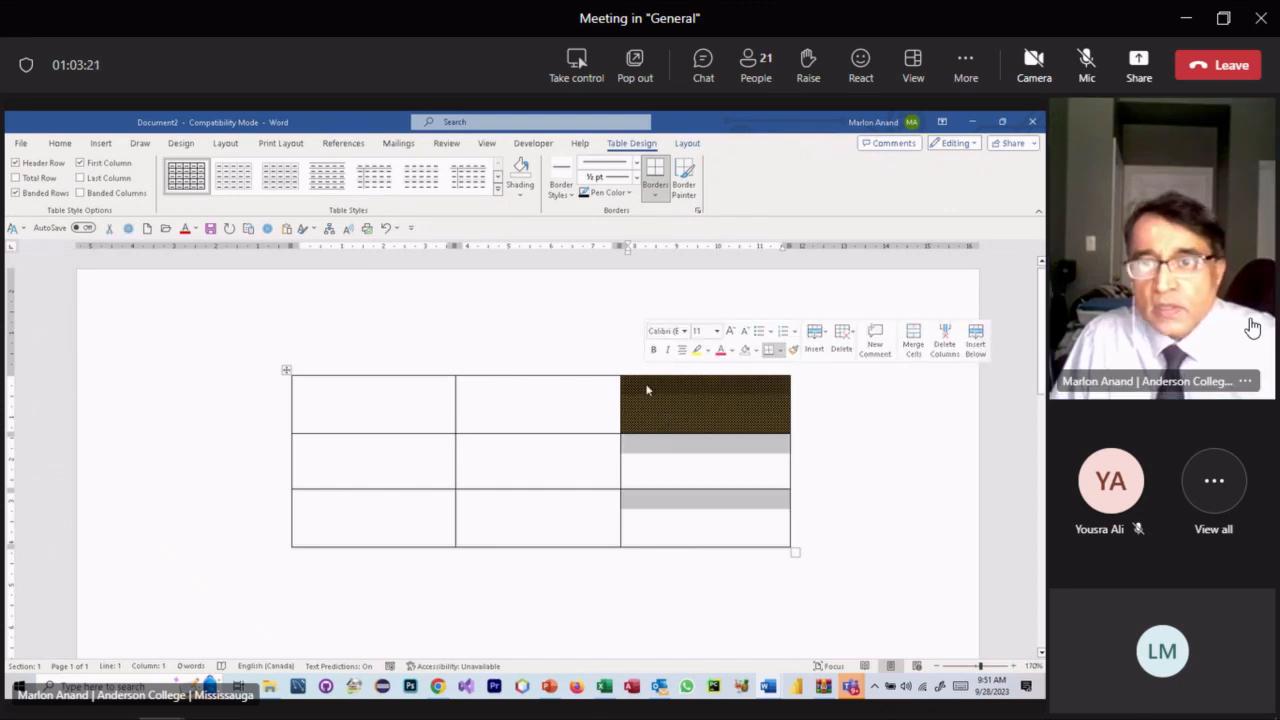
right_click(646, 390)
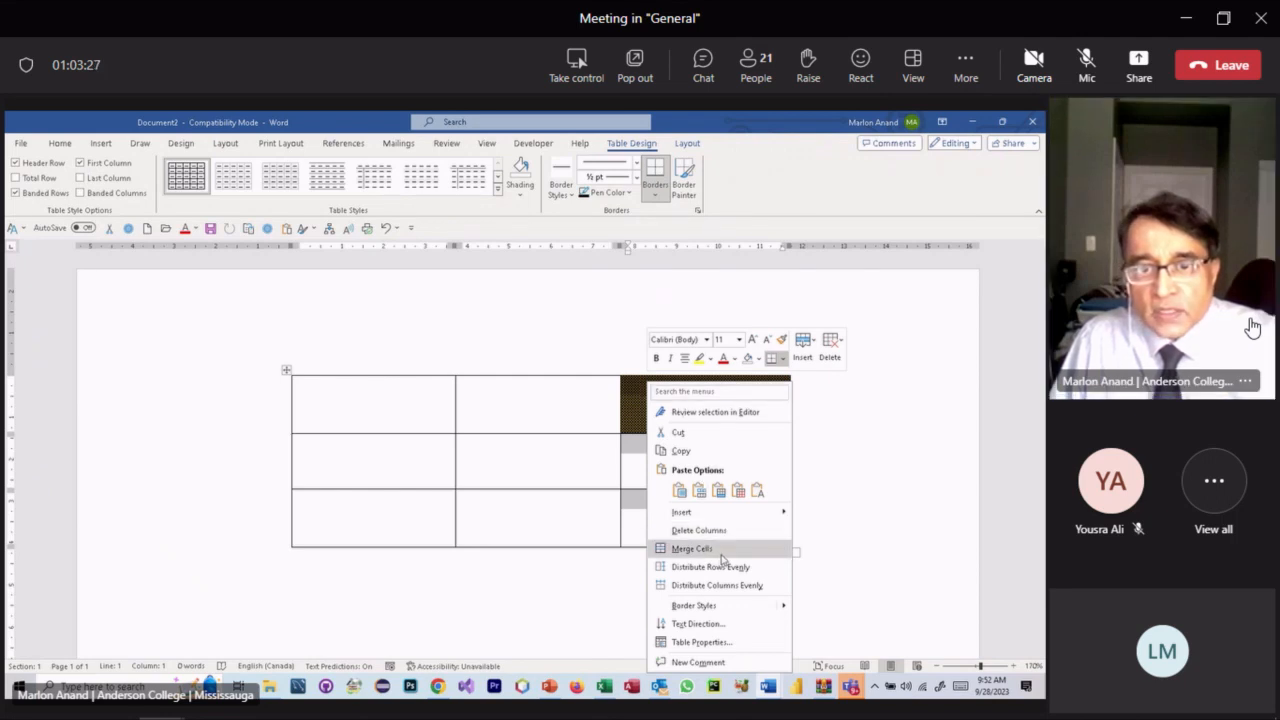
click(611, 406)
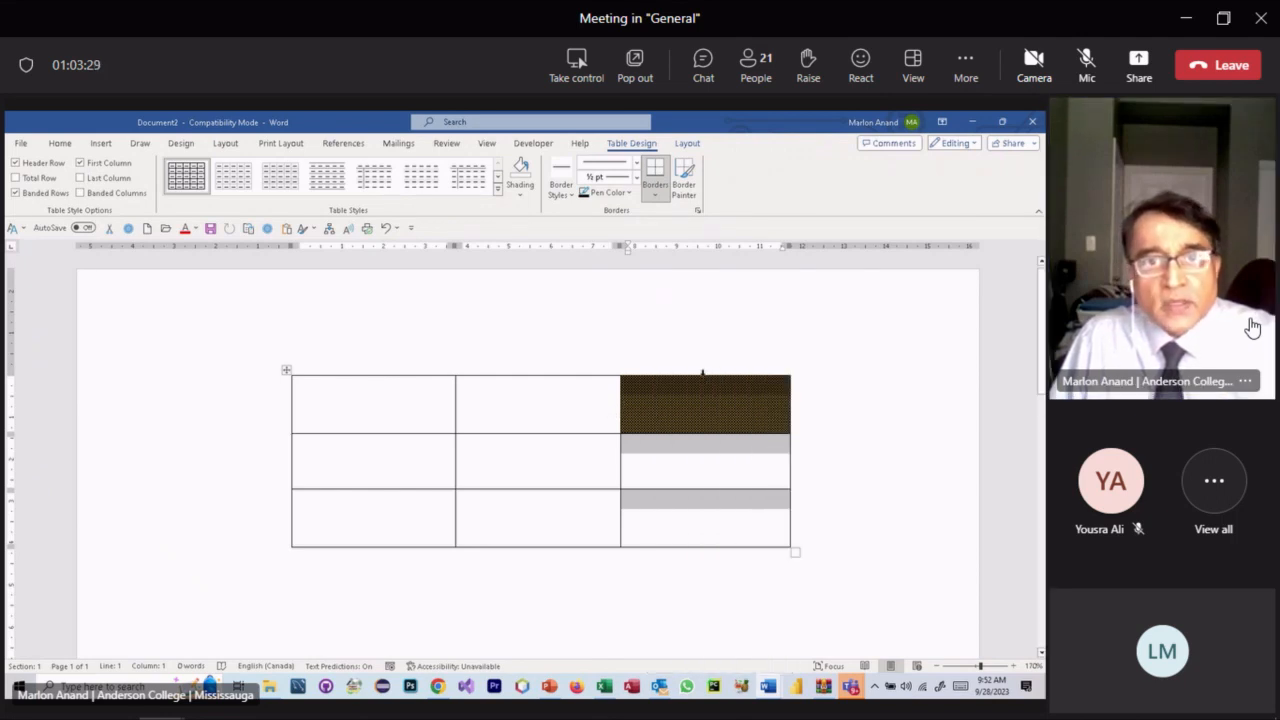
click(521, 190)
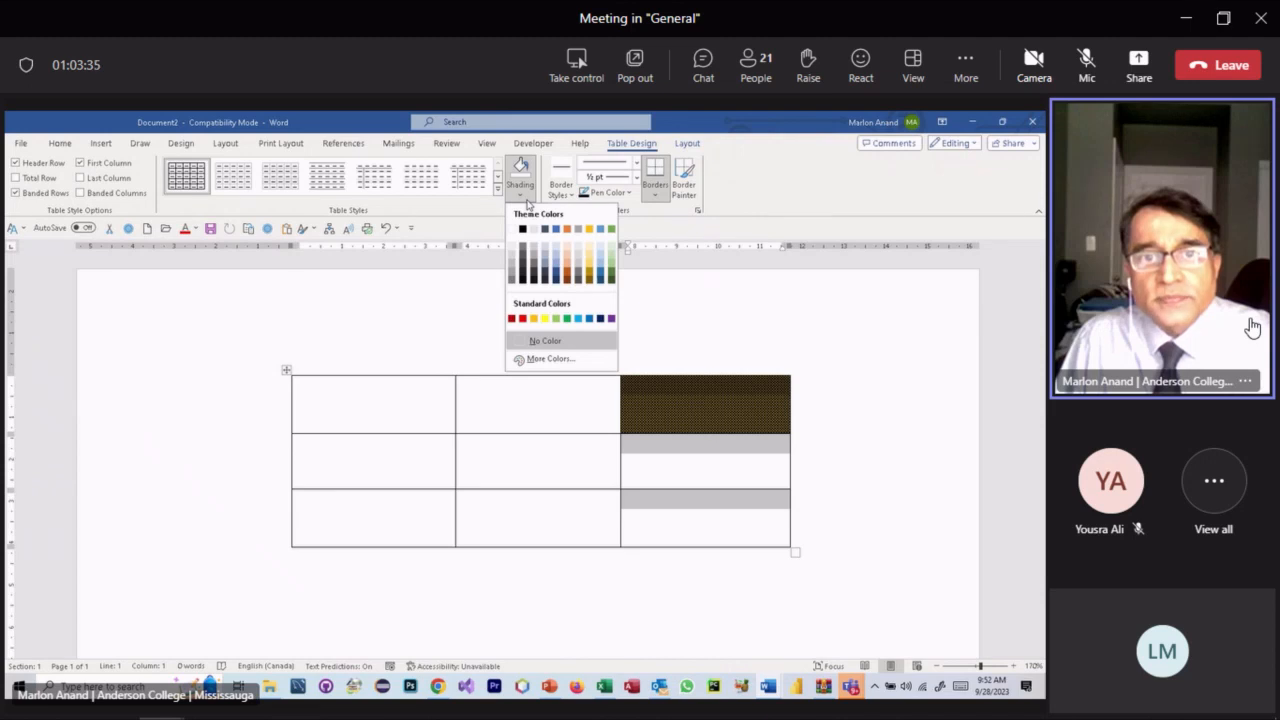
click(552, 341)
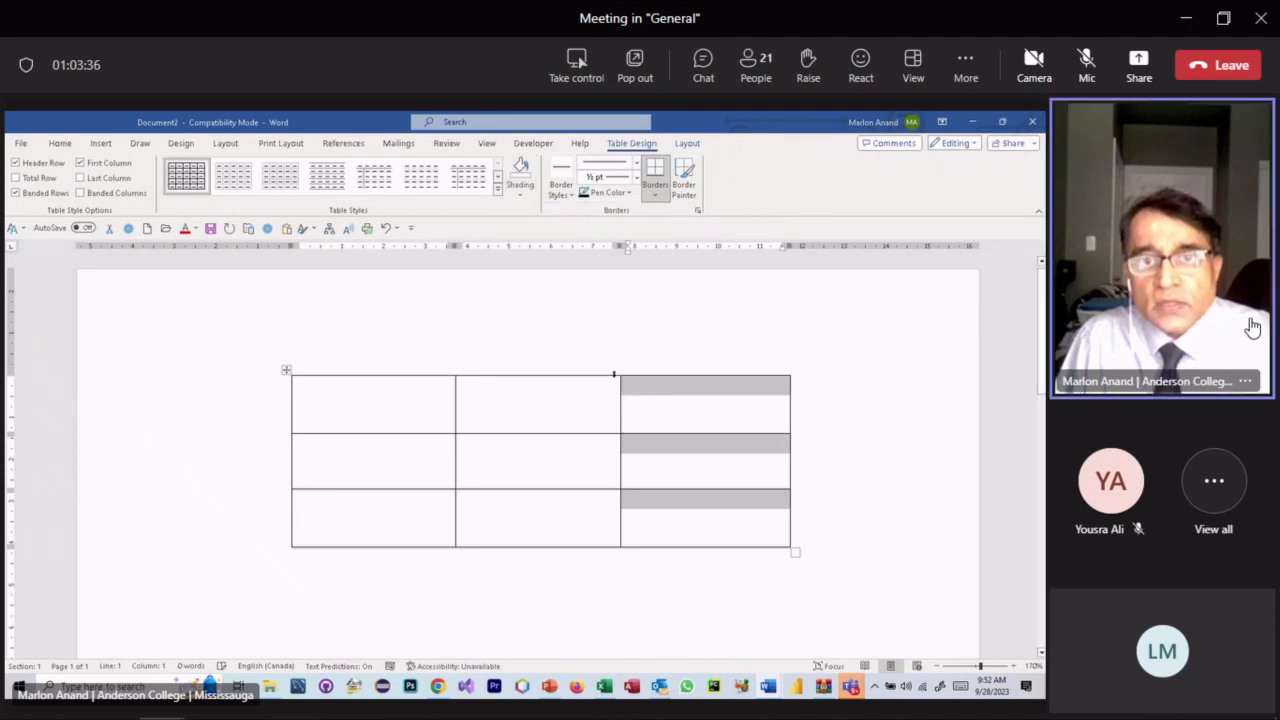
click(667, 404)
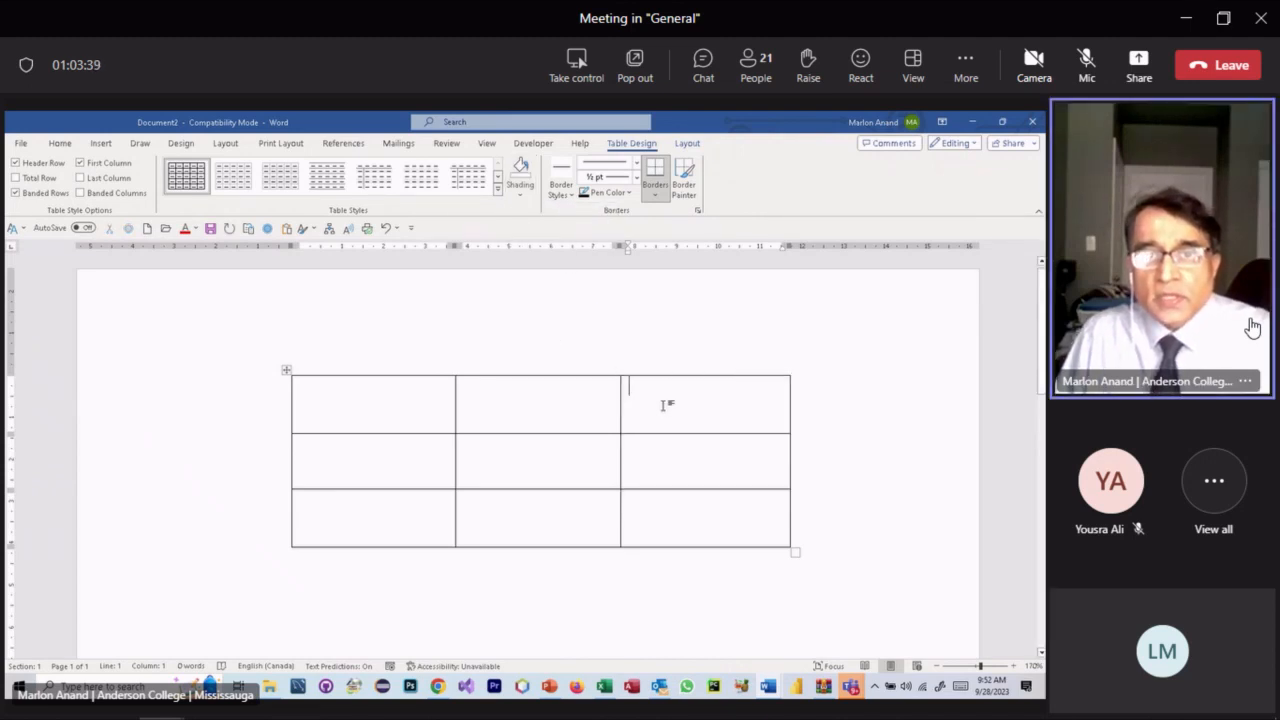
key(ctrl+z)
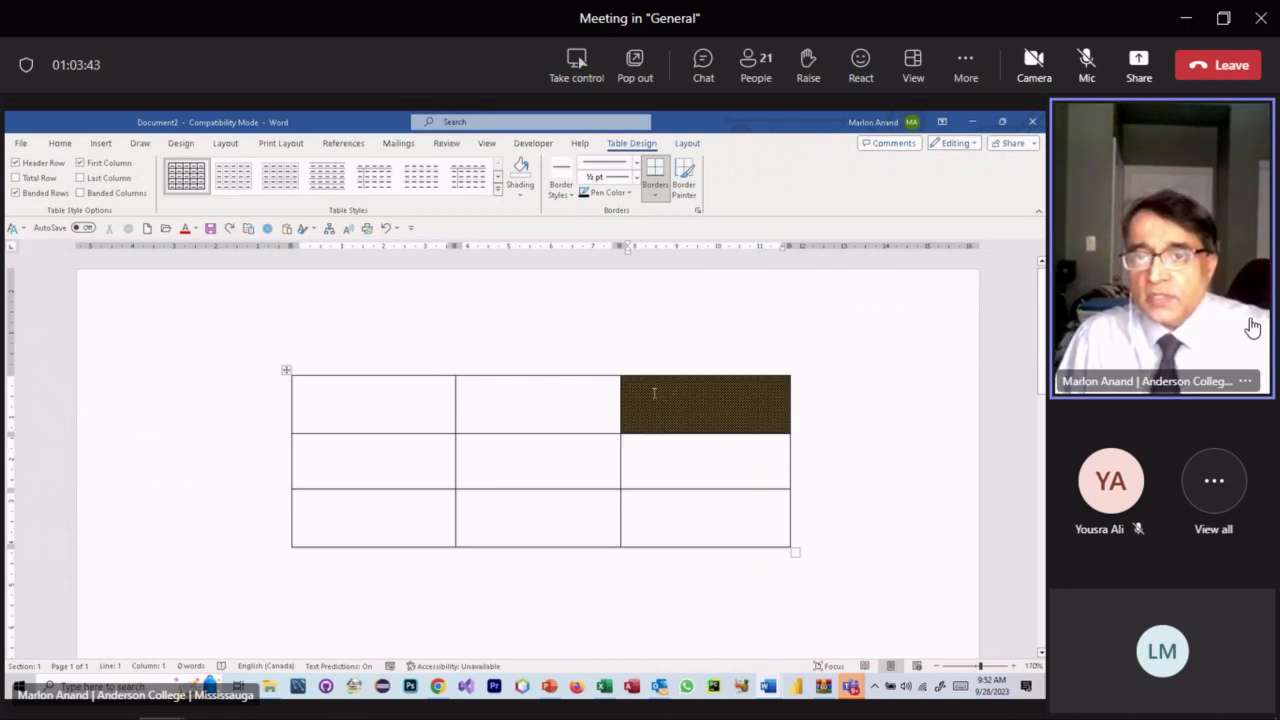
click(522, 197)
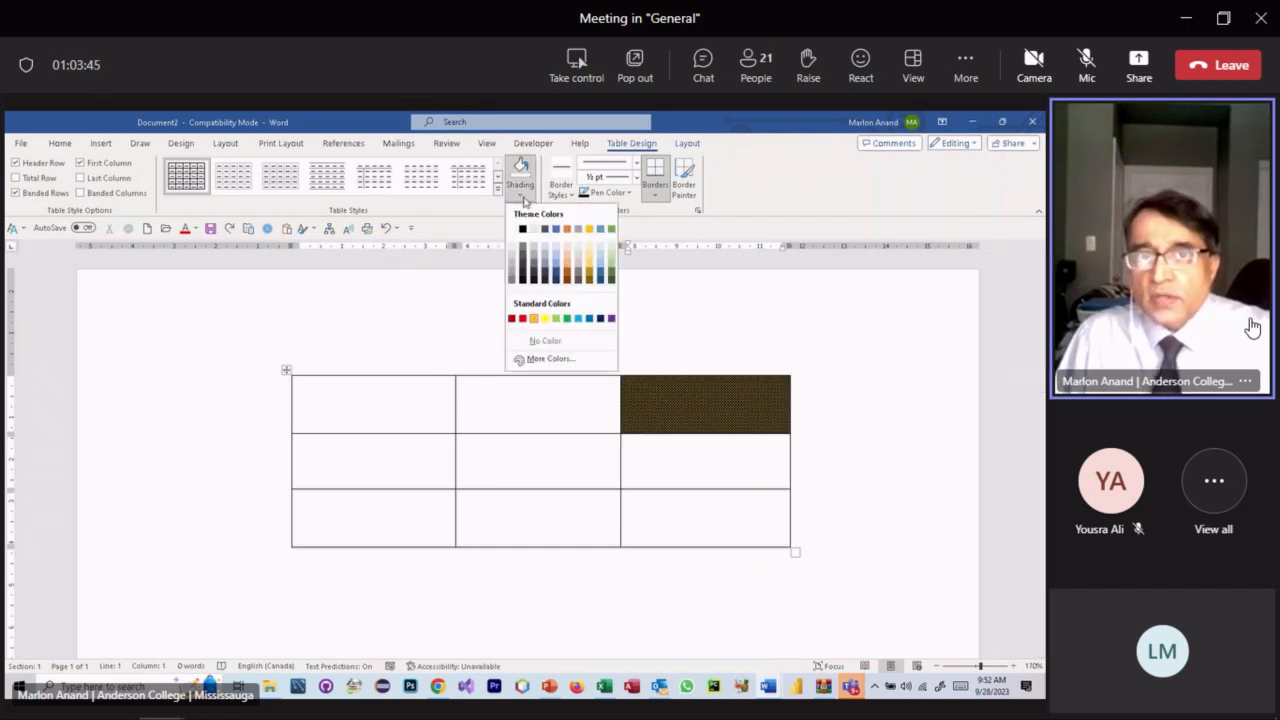
click(545, 346)
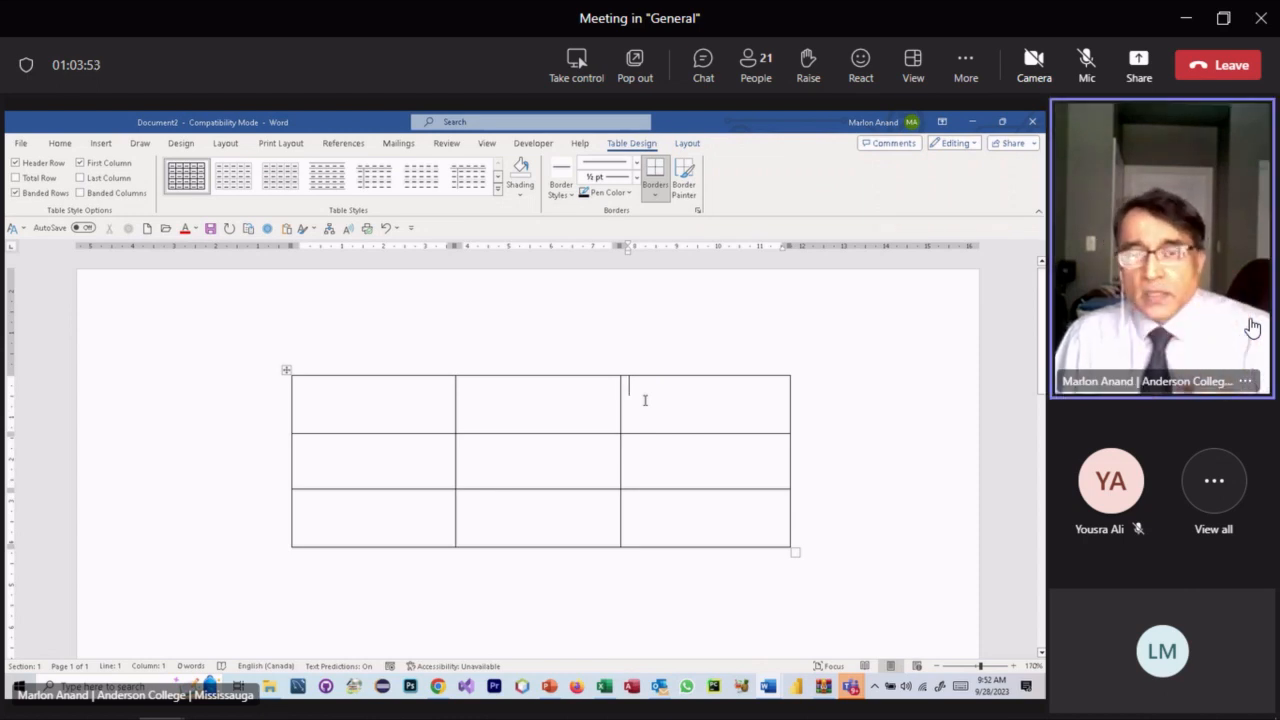
- Enter 3 and 6 in row 1, 6 and 7 in row 2, 8 and 2 in row 3
click(389, 400)
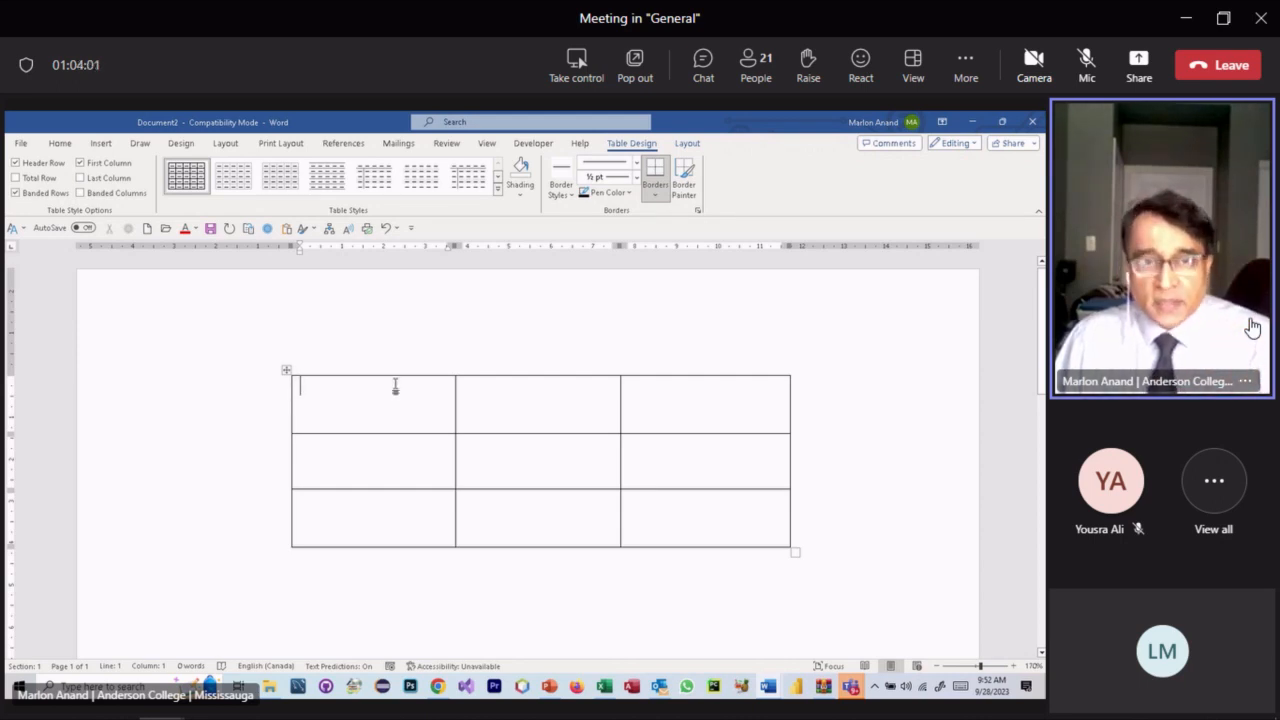
text(3)
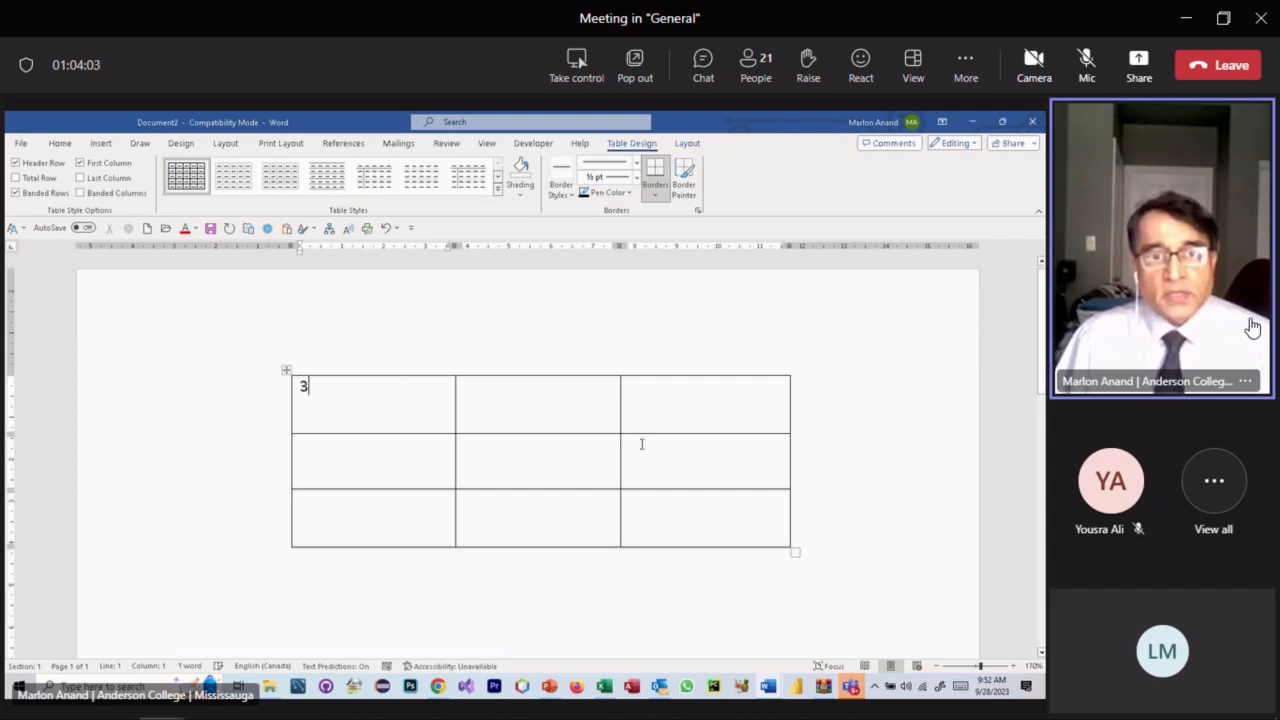
click(509, 404)
text(6)
click(374, 464)
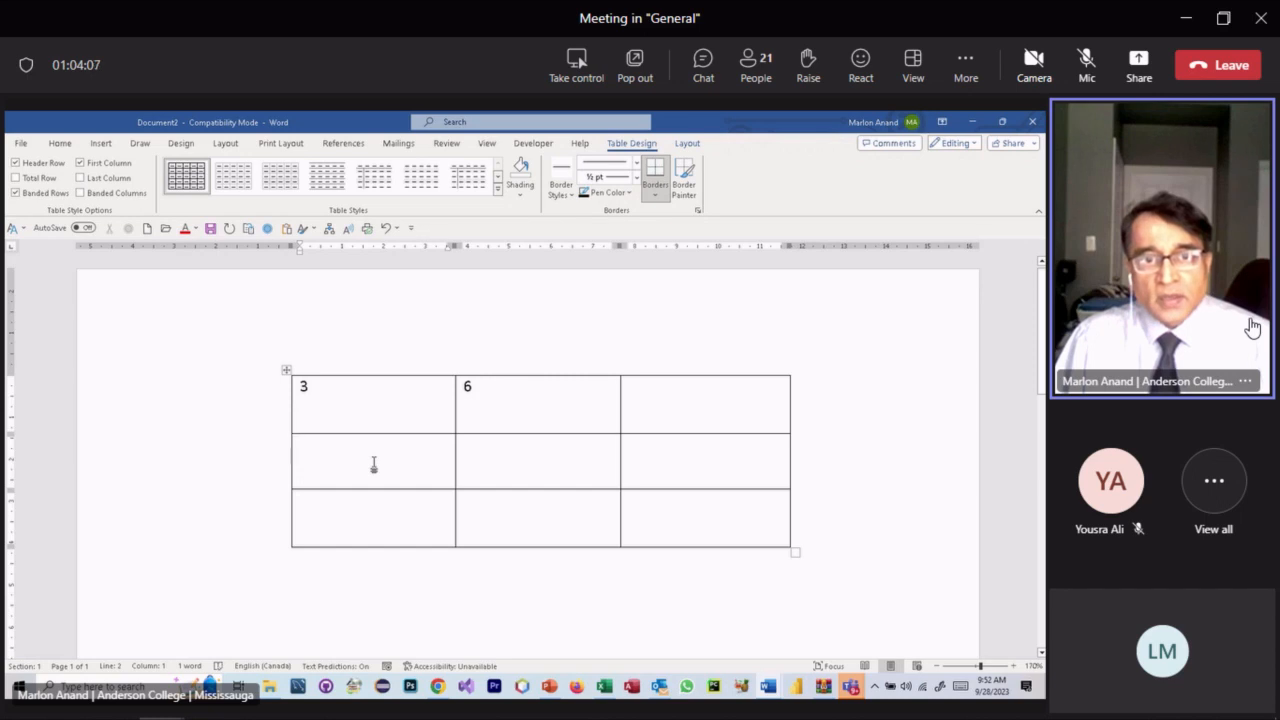
text(6)
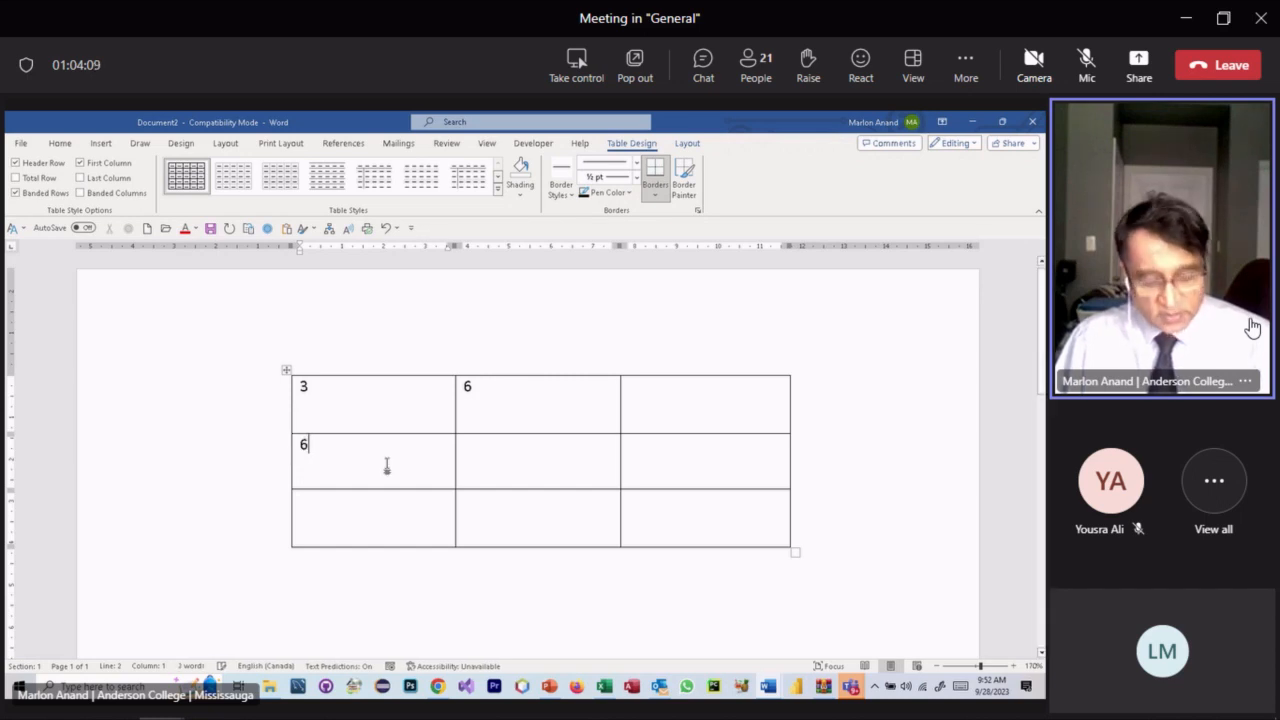
click(515, 464)
text(7)
click(409, 516)
text(8)
click(505, 515)
text(2)
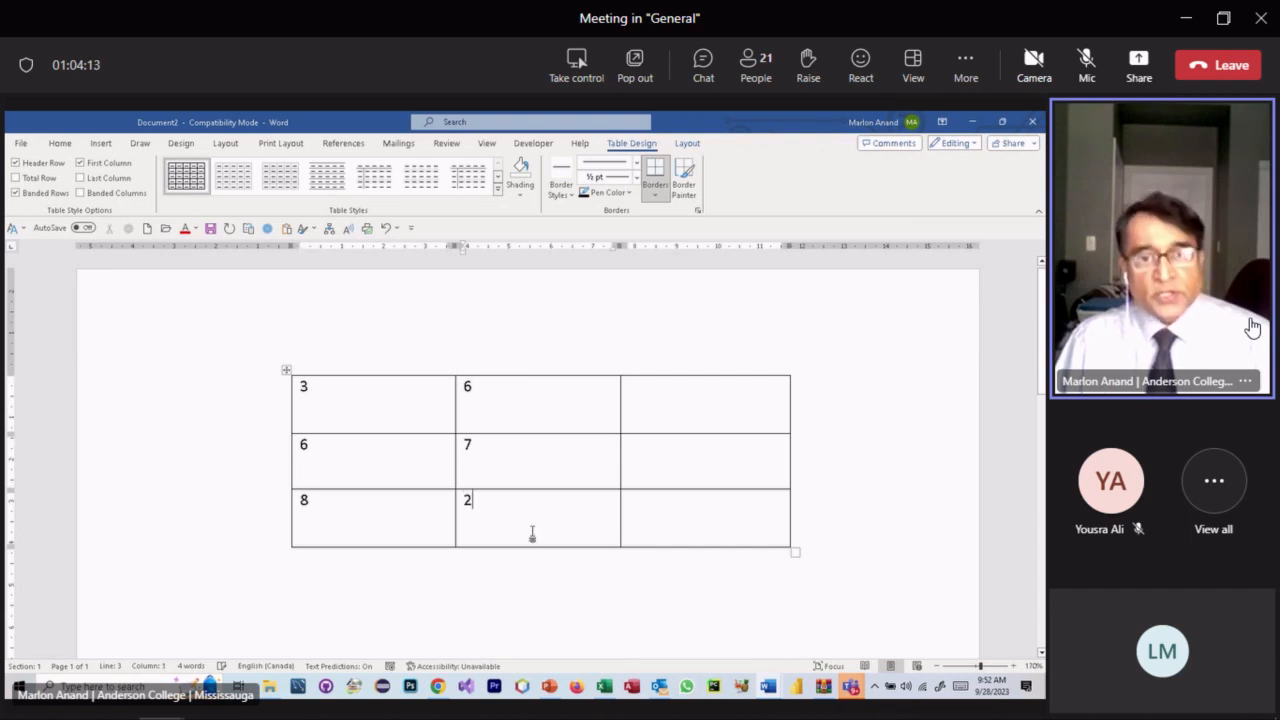
click(646, 397)
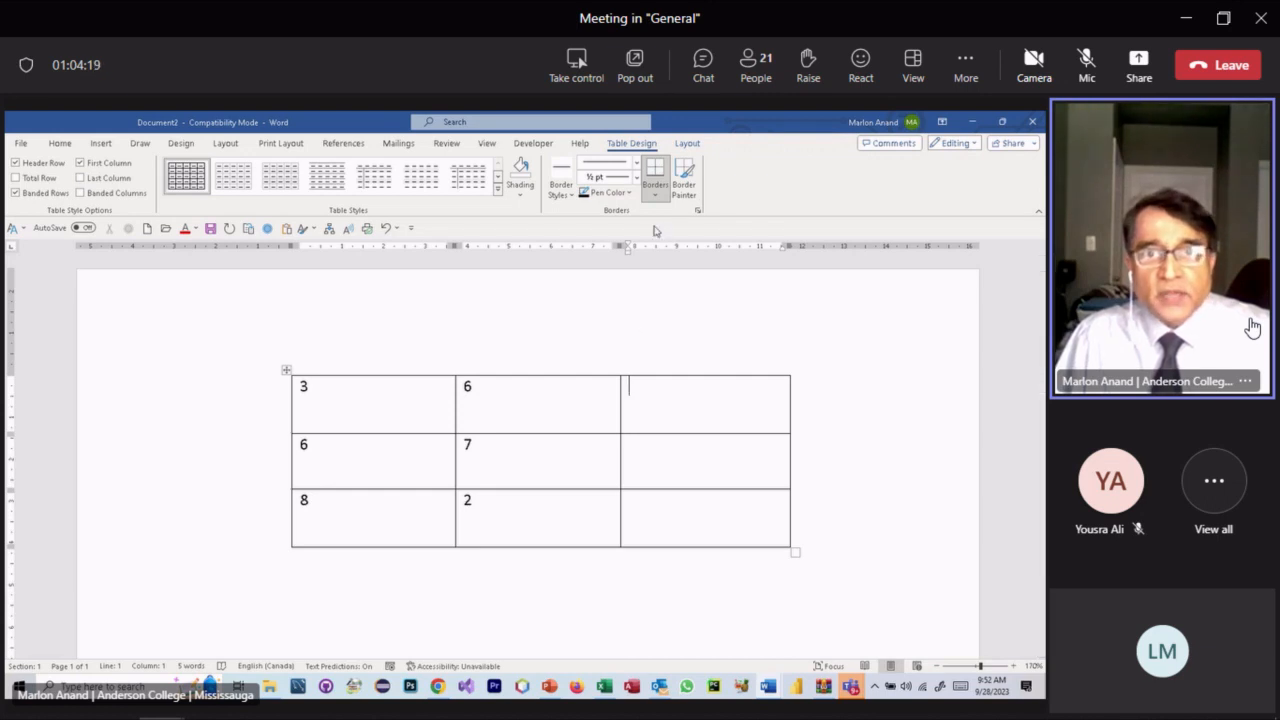
- Insert a =SUM(LEFT) formula in row 1's last cell, giving the total 9
click(687, 143)
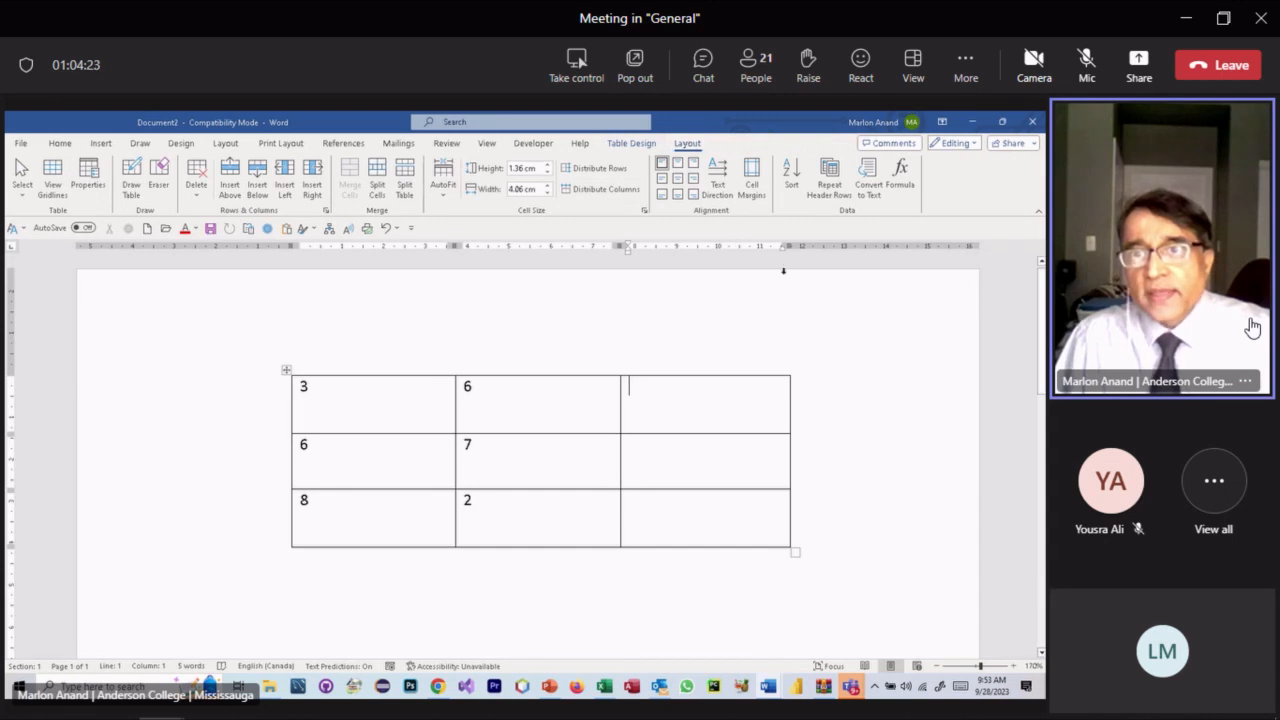
click(903, 190)
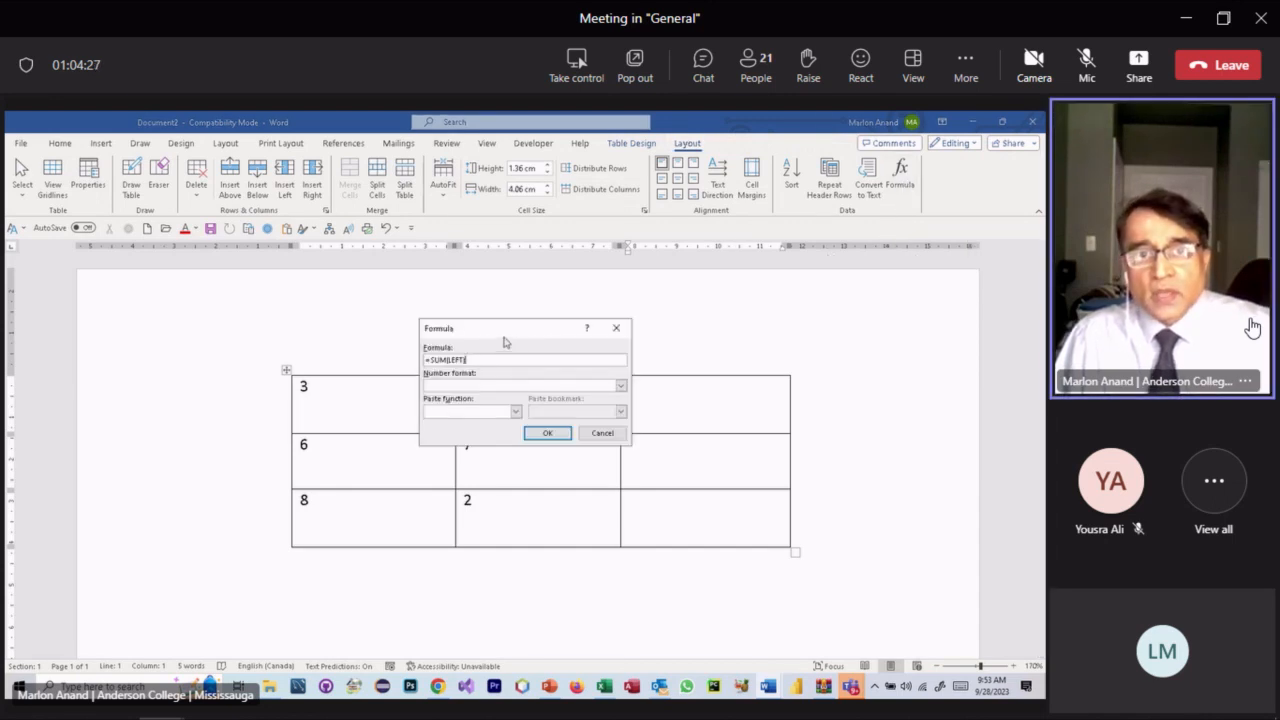
drag(496, 333, 351, 318)
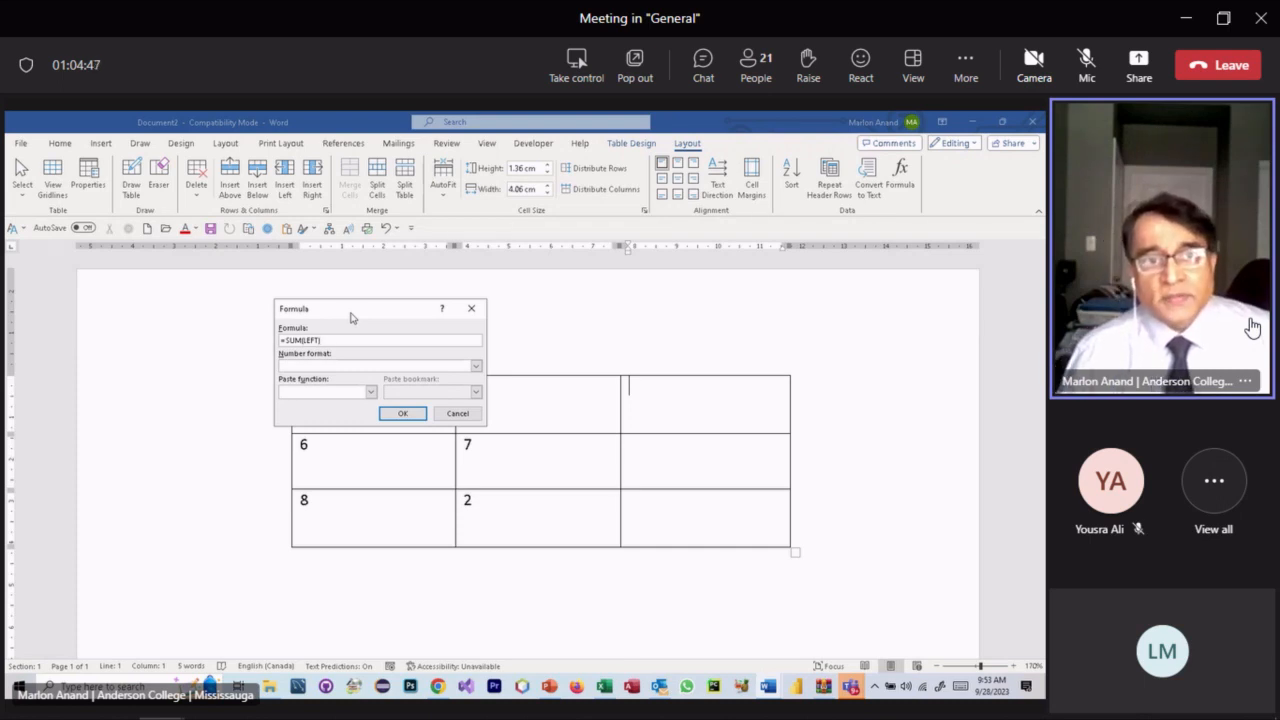
drag(333, 340, 271, 344)
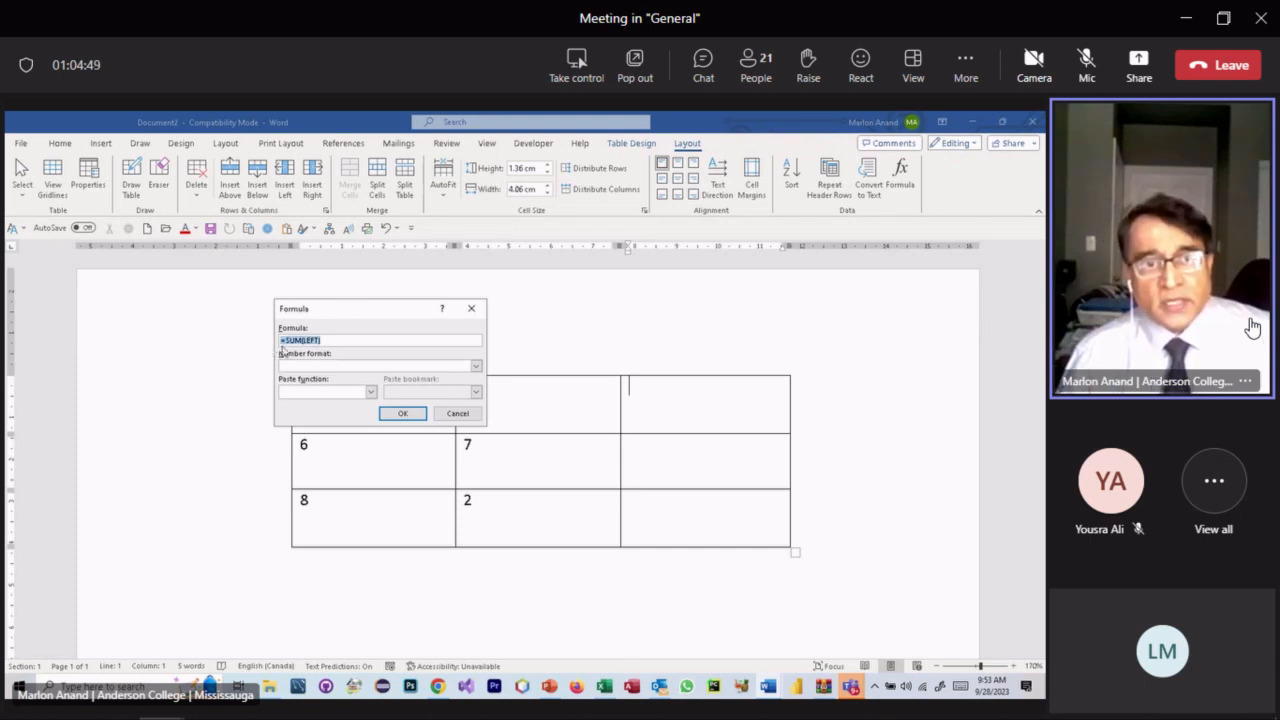
drag(388, 319, 816, 496)
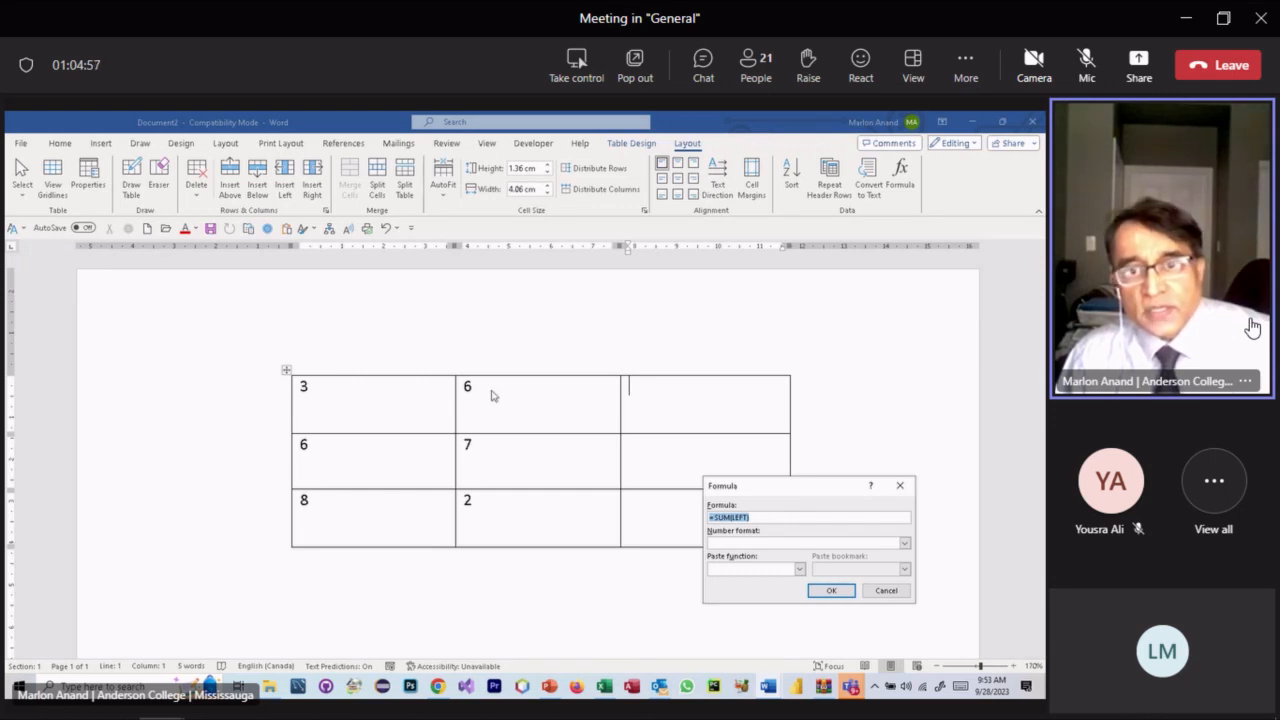
click(903, 486)
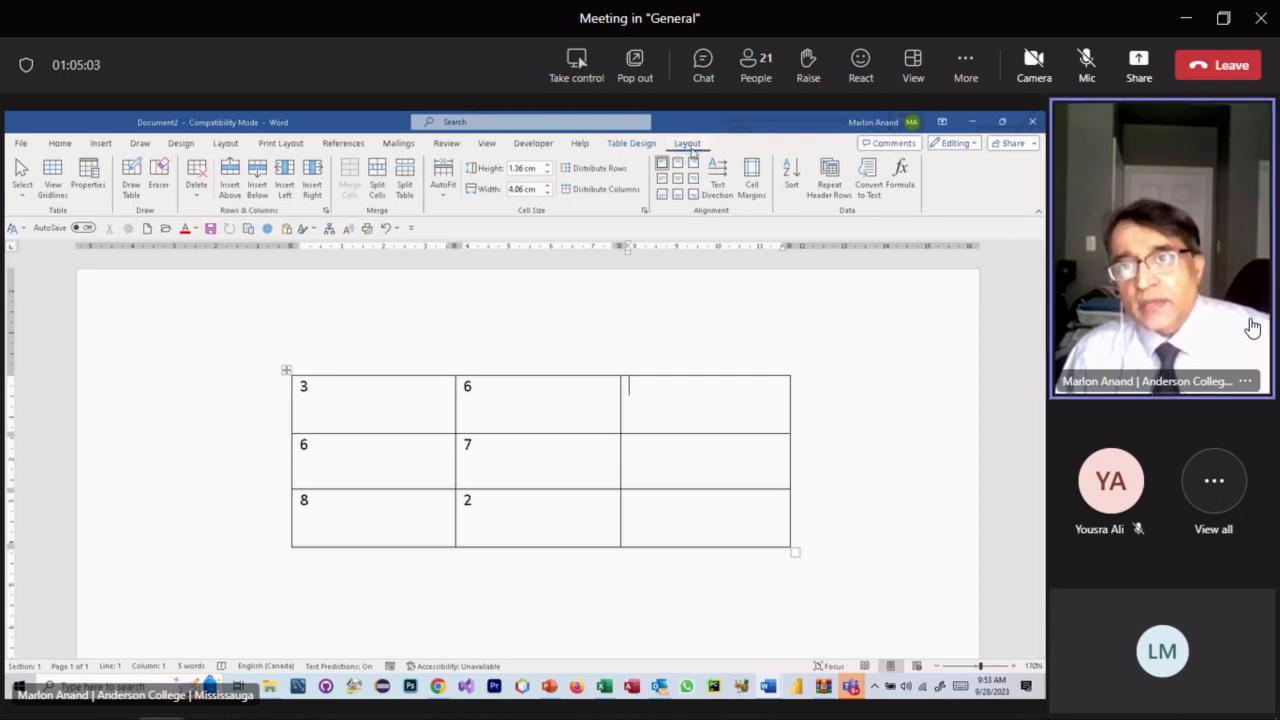
click(903, 178)
drag(786, 488, 803, 337)
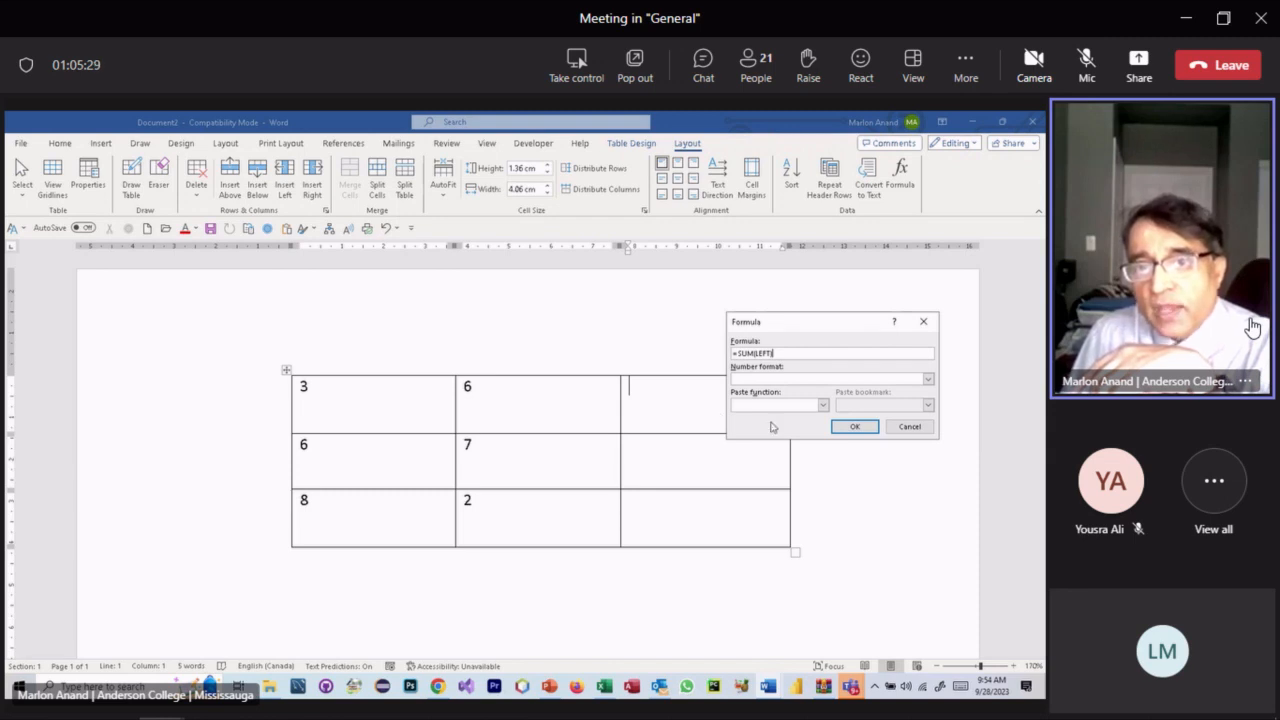
click(855, 427)
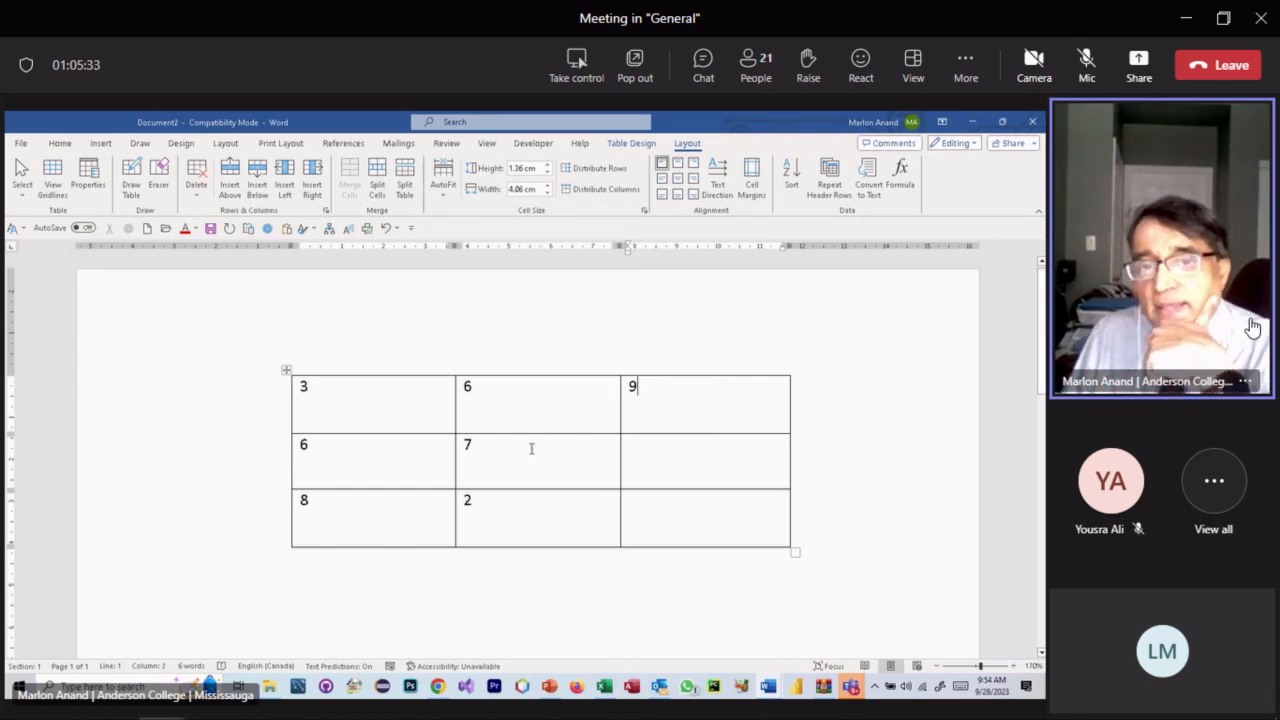
- Insert a =SUM(LEFT) formula in row 2's last cell, giving the total 13
click(658, 454)
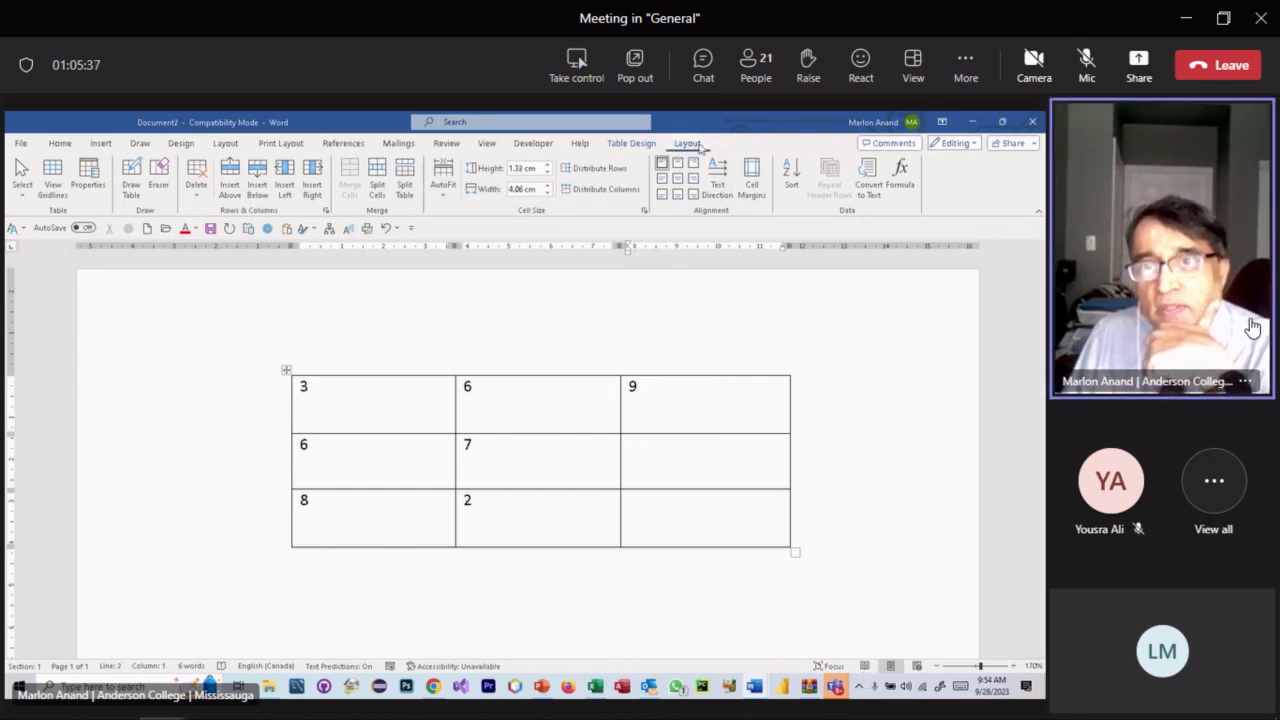
click(890, 177)
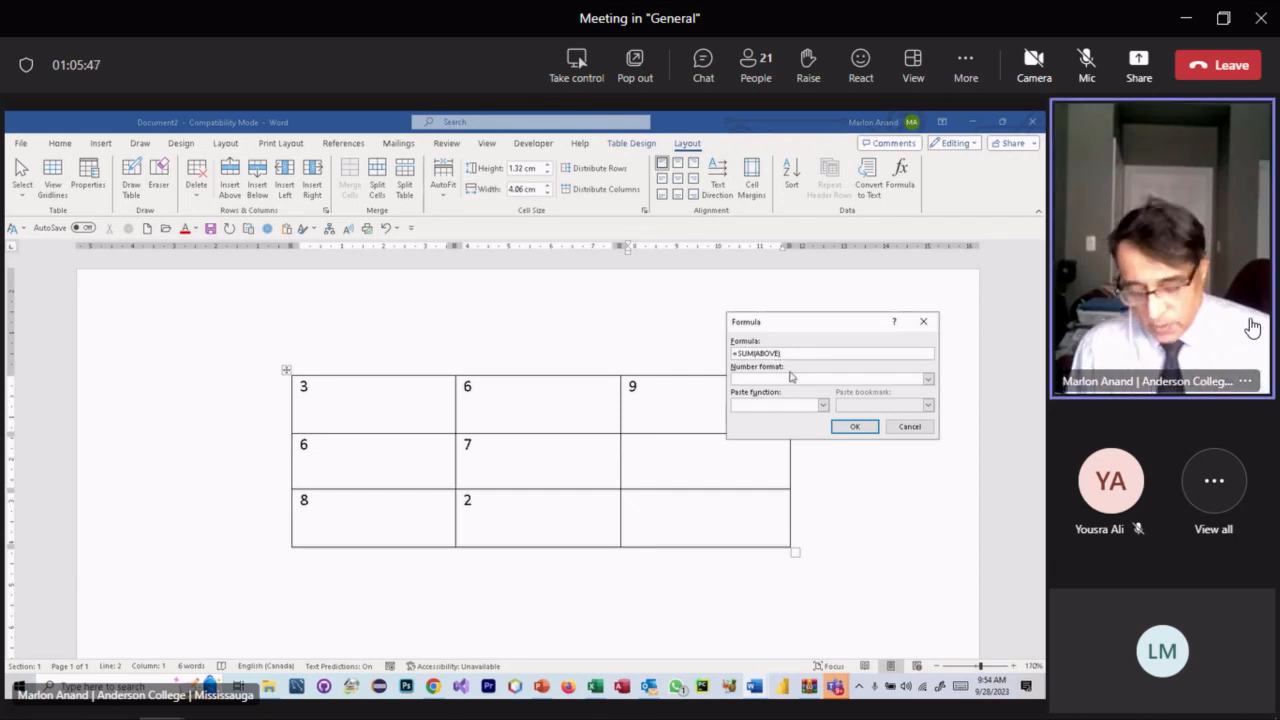
key(BackSpace)
key(BackSpace)
key(BackSpace)
key(BackSpace)
key(BackSpace)
key(BackSpace)
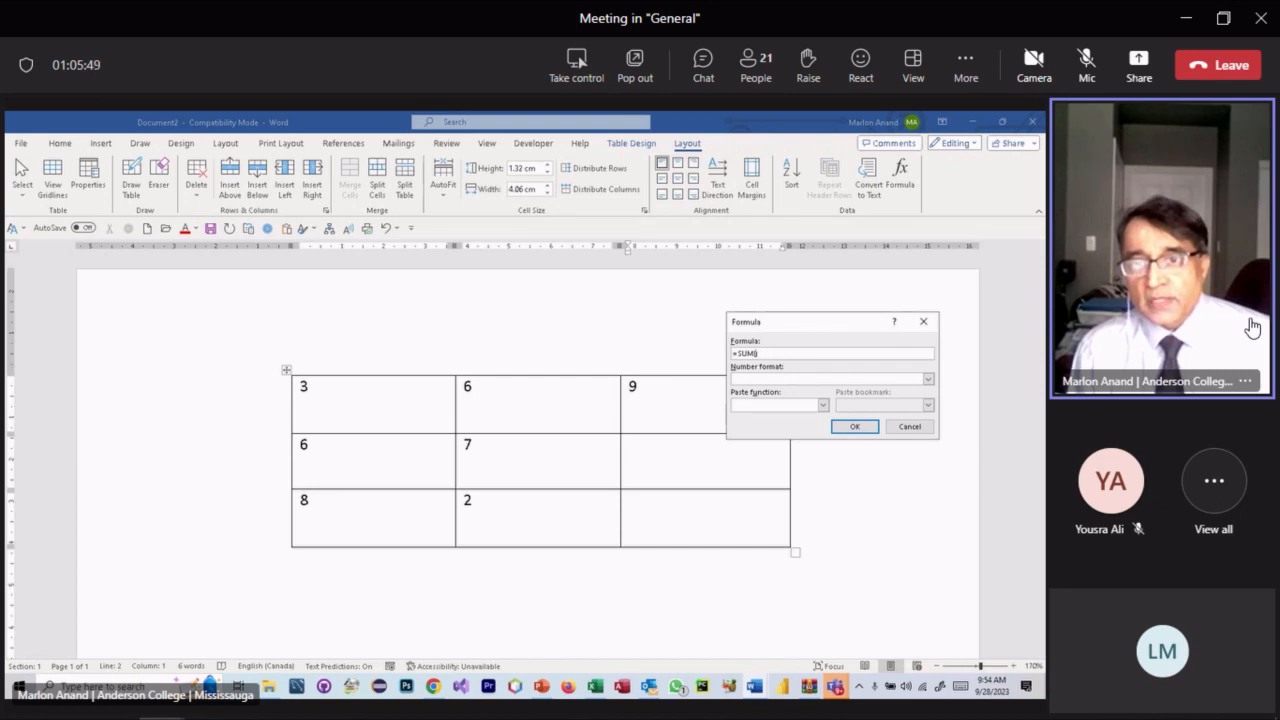
text(LEFT)
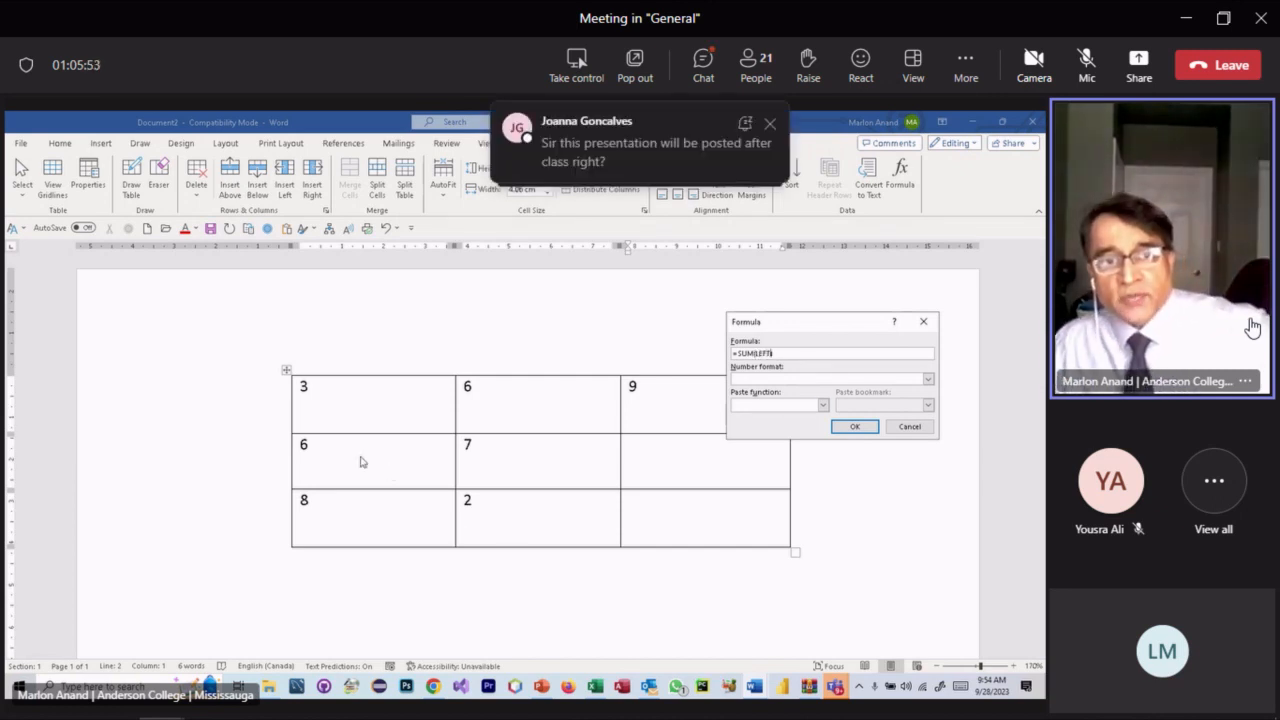
click(869, 430)
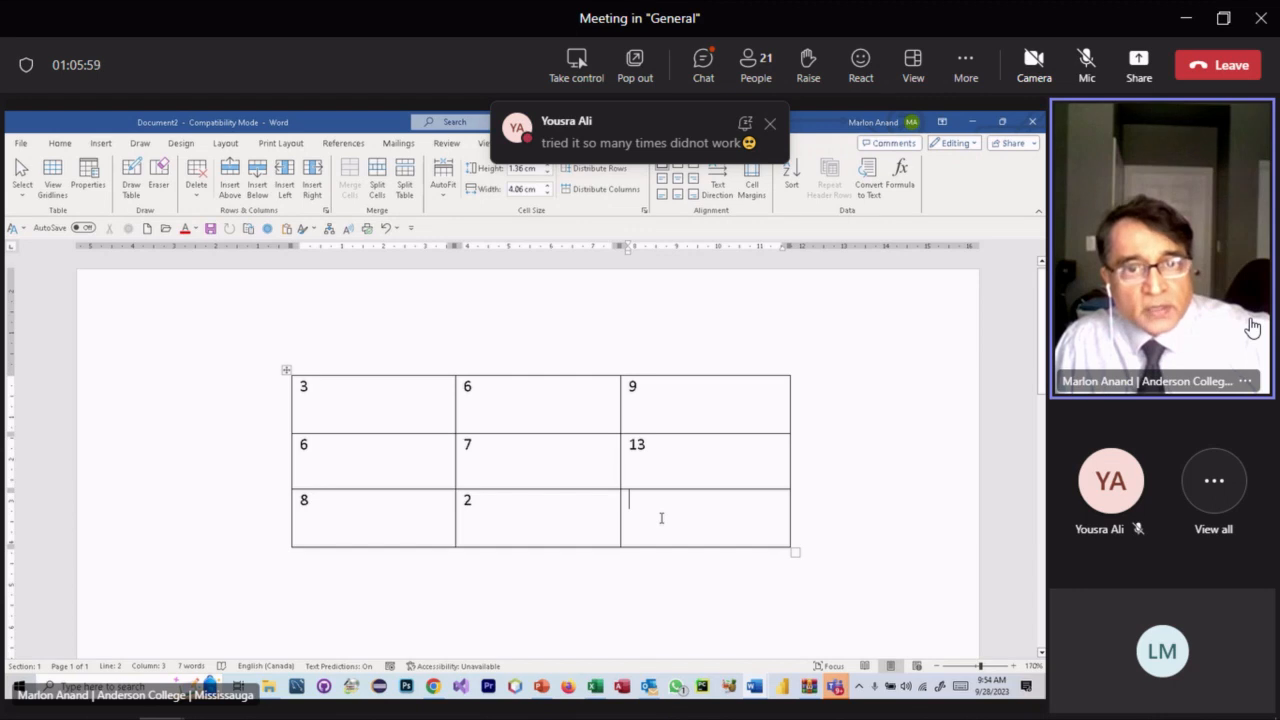
- Accept the =SUM(ABOVE) formula in the bottom-right cell, giving 22
click(890, 197)
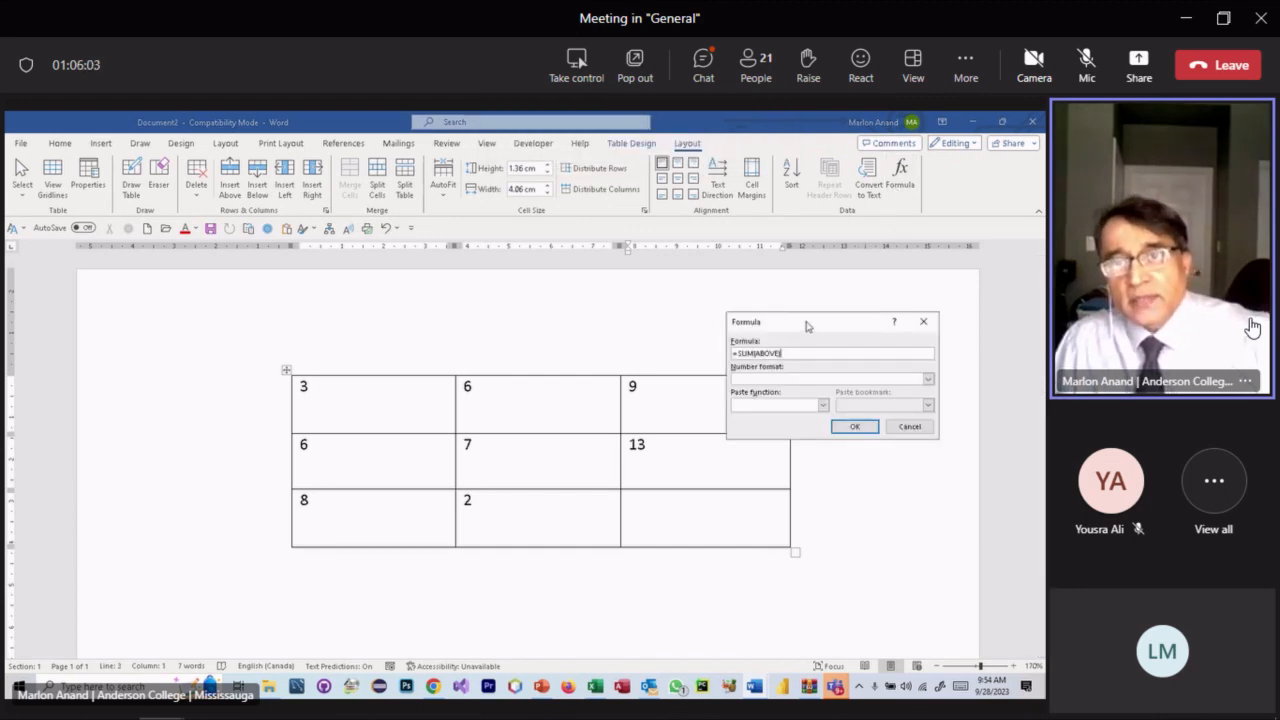
drag(807, 326, 832, 287)
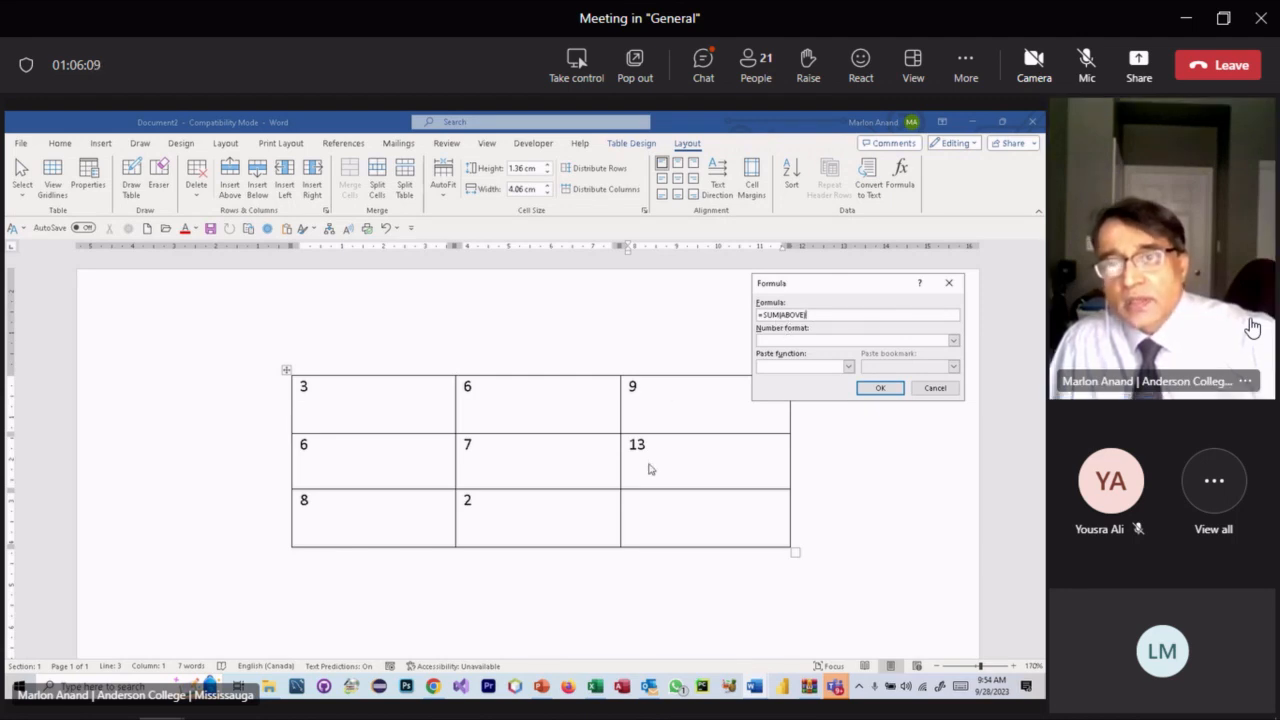
click(886, 389)
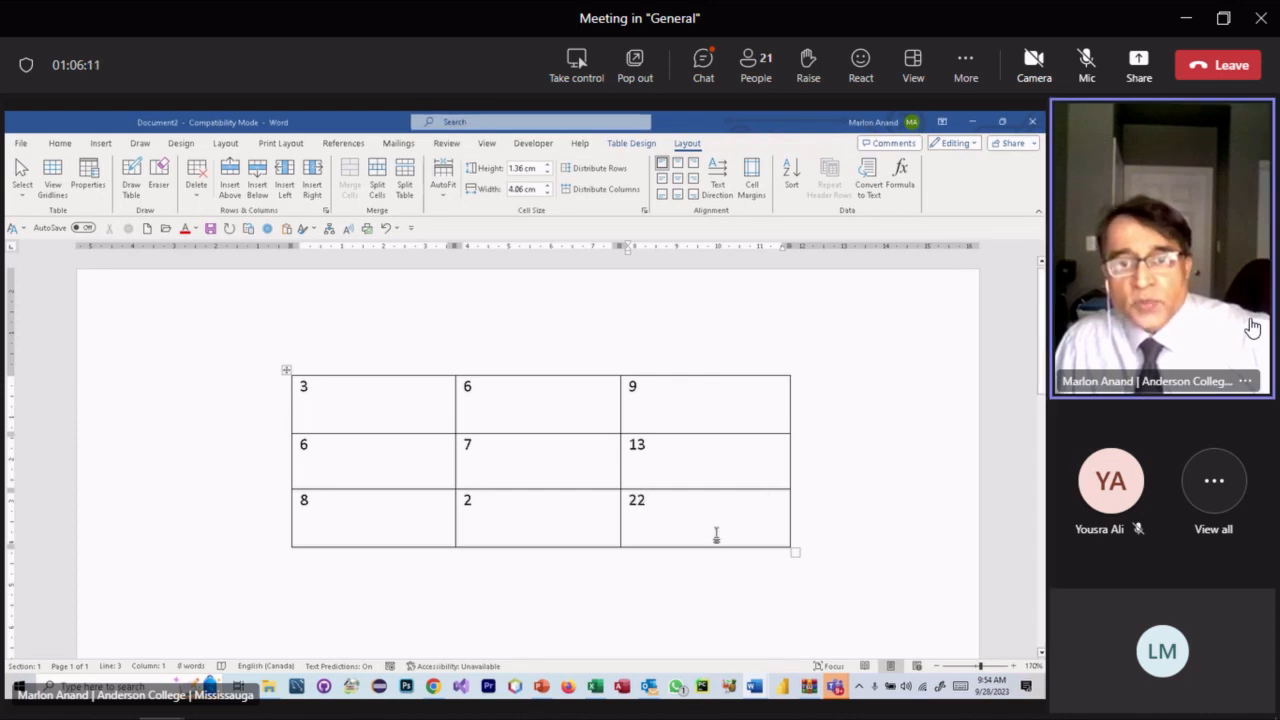
- Replace the bottom-right 22 with a =SUM(LEFT) formula so the cell totals 8 and 2 as 10
key(BackSpace)
key(BackSpace)
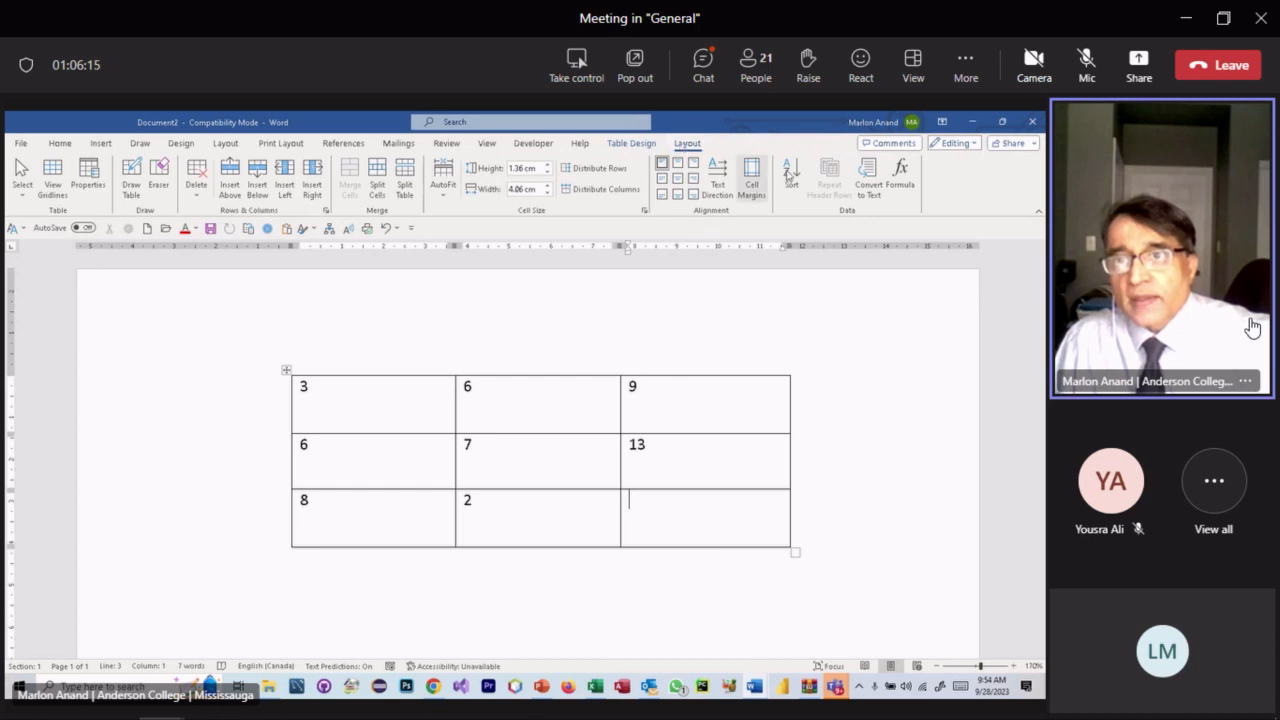
click(900, 178)
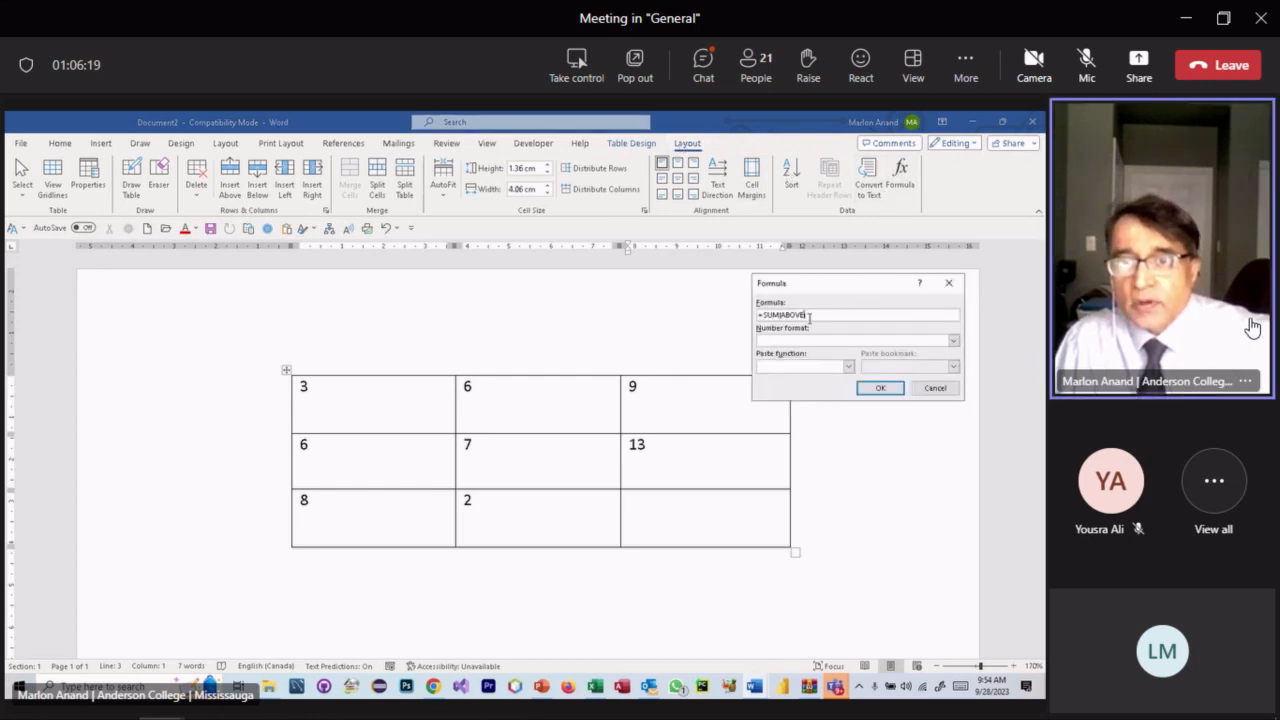
key(BackSpace)
key(BackSpace)
key(BackSpace)
key(BackSpace)
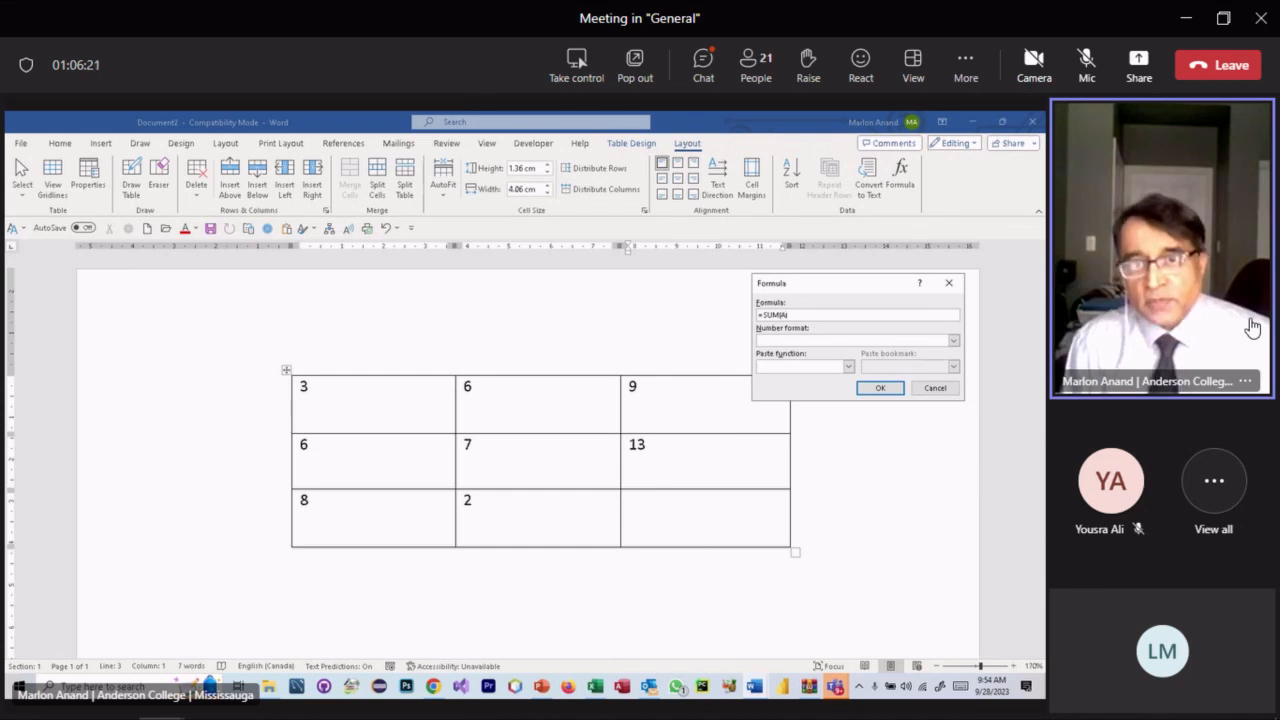
key(BackSpace)
text(B)
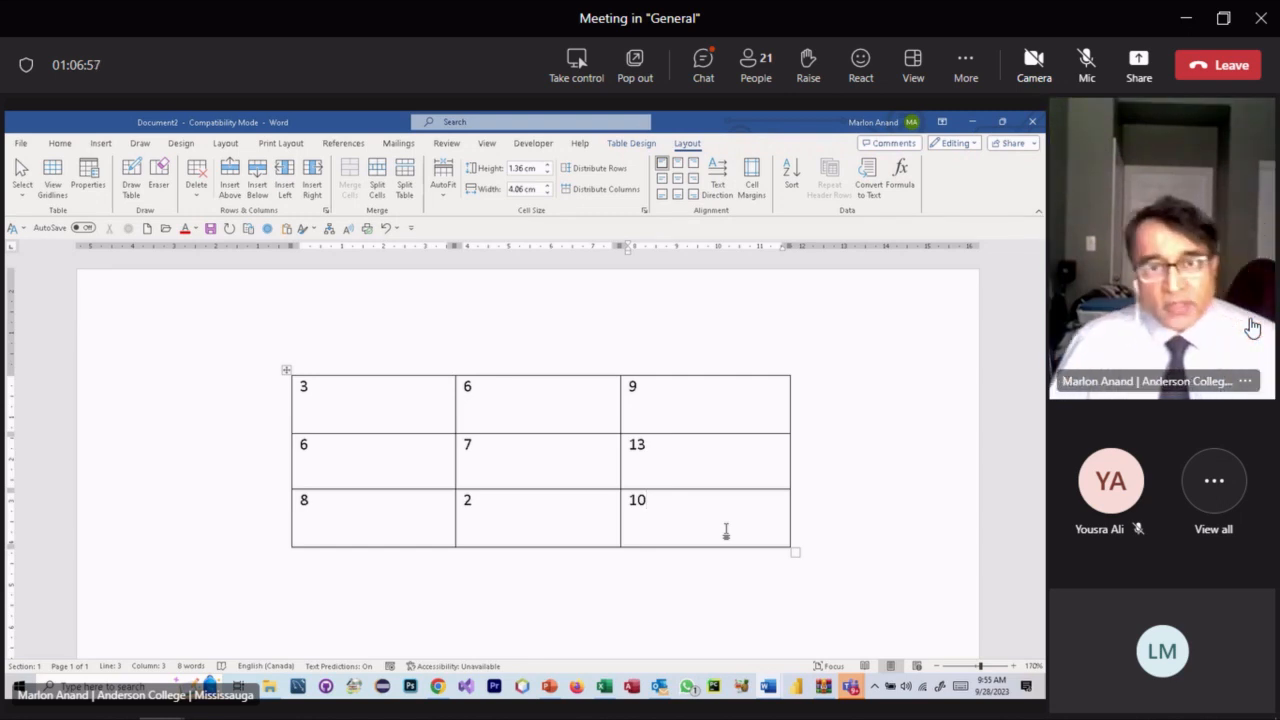
click(601, 566)
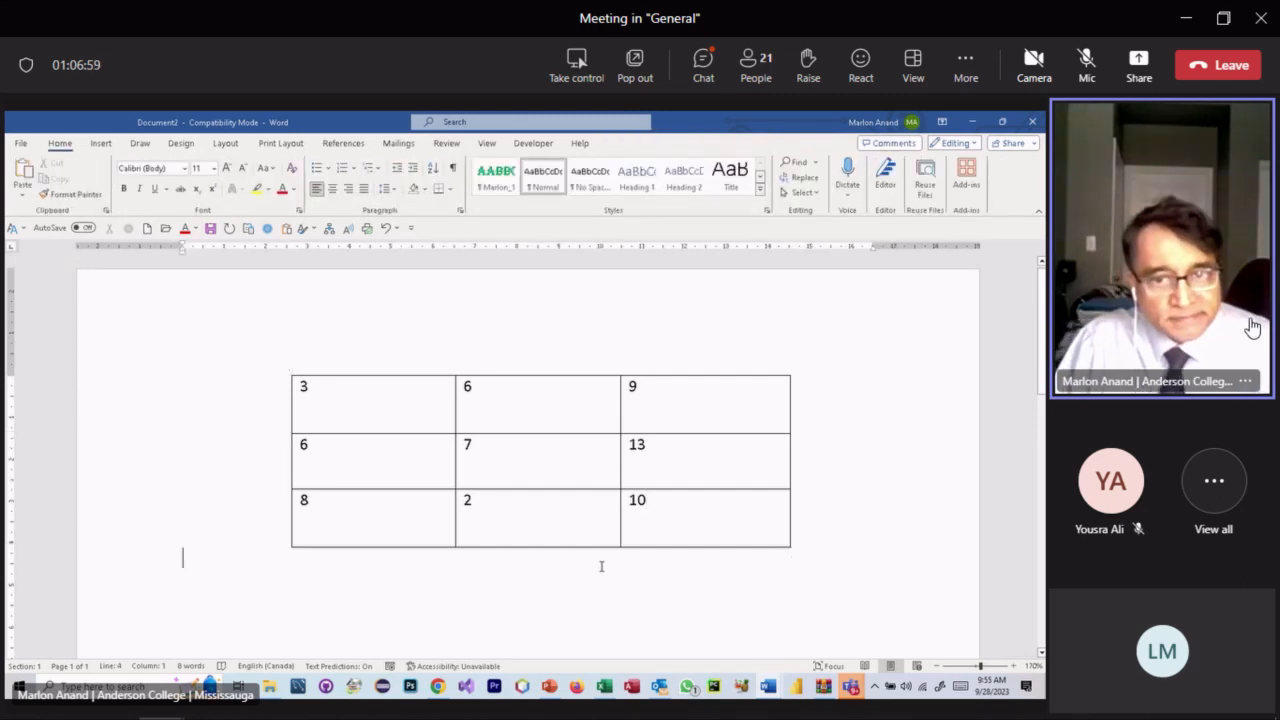
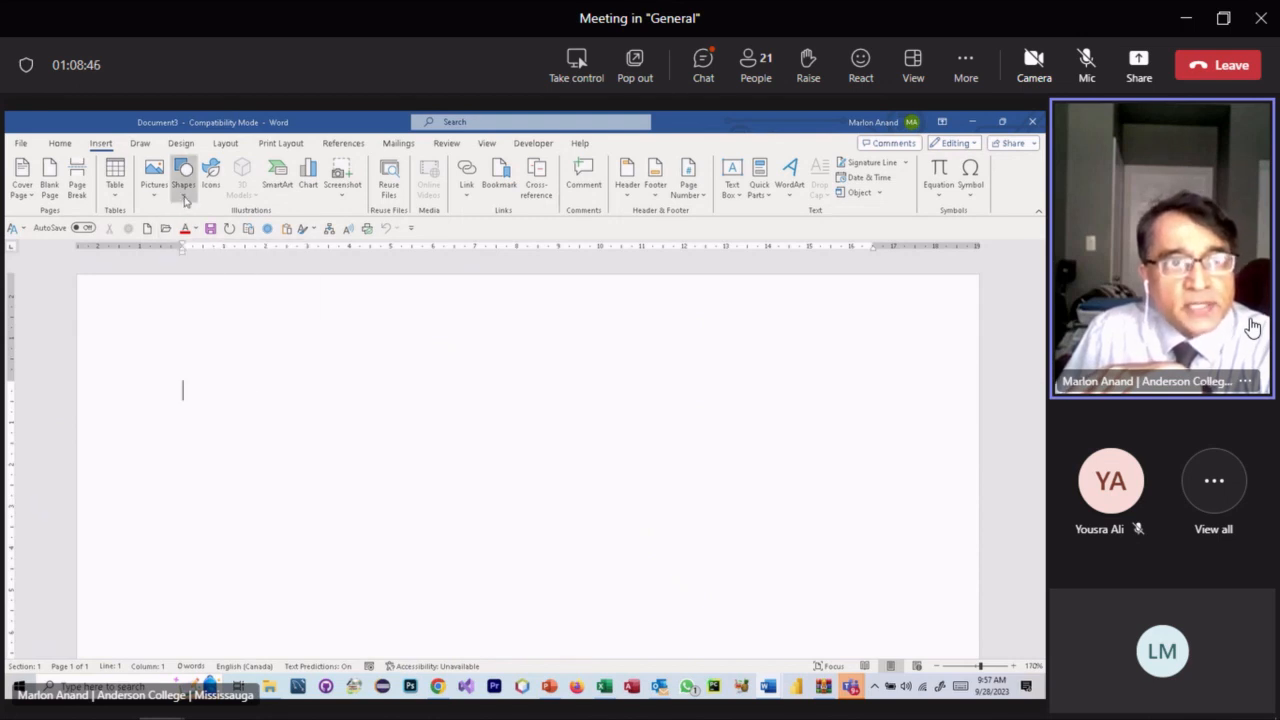
- Open the Shapes gallery on the Insert tab of the blank document
click(184, 190)
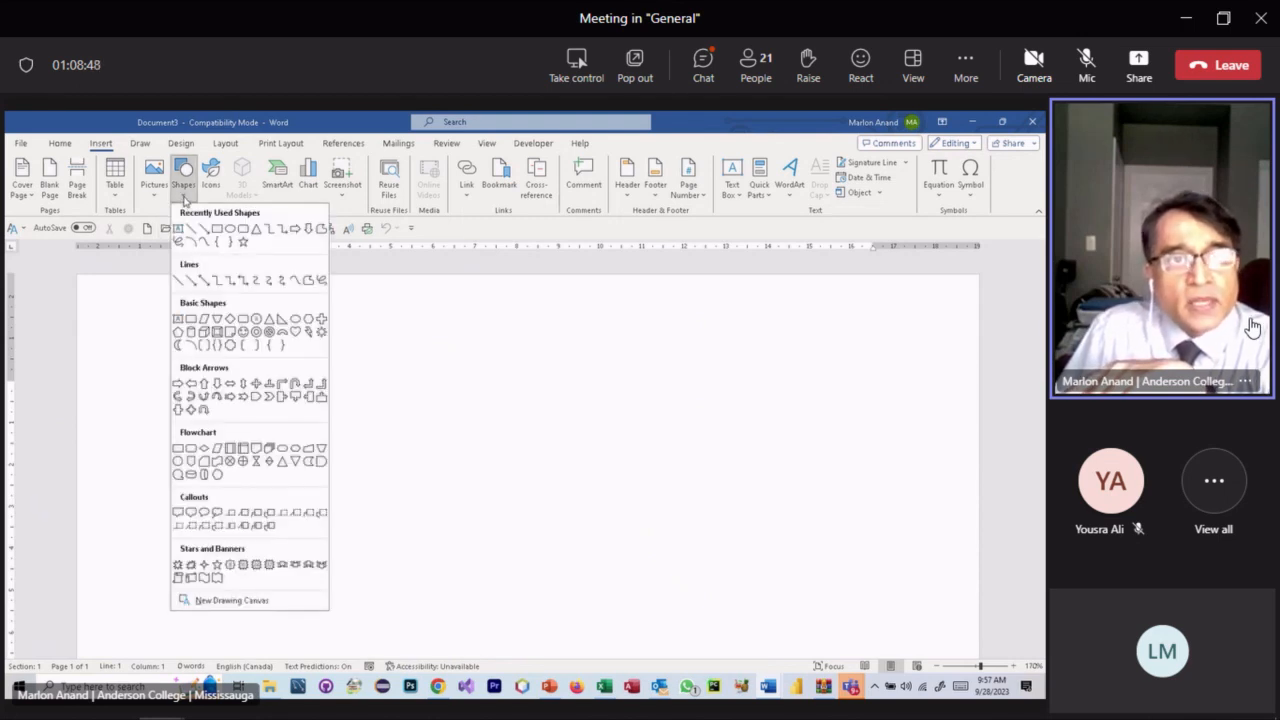
- Pick the Oval shape from the Shapes gallery, ready to draw it
click(184, 196)
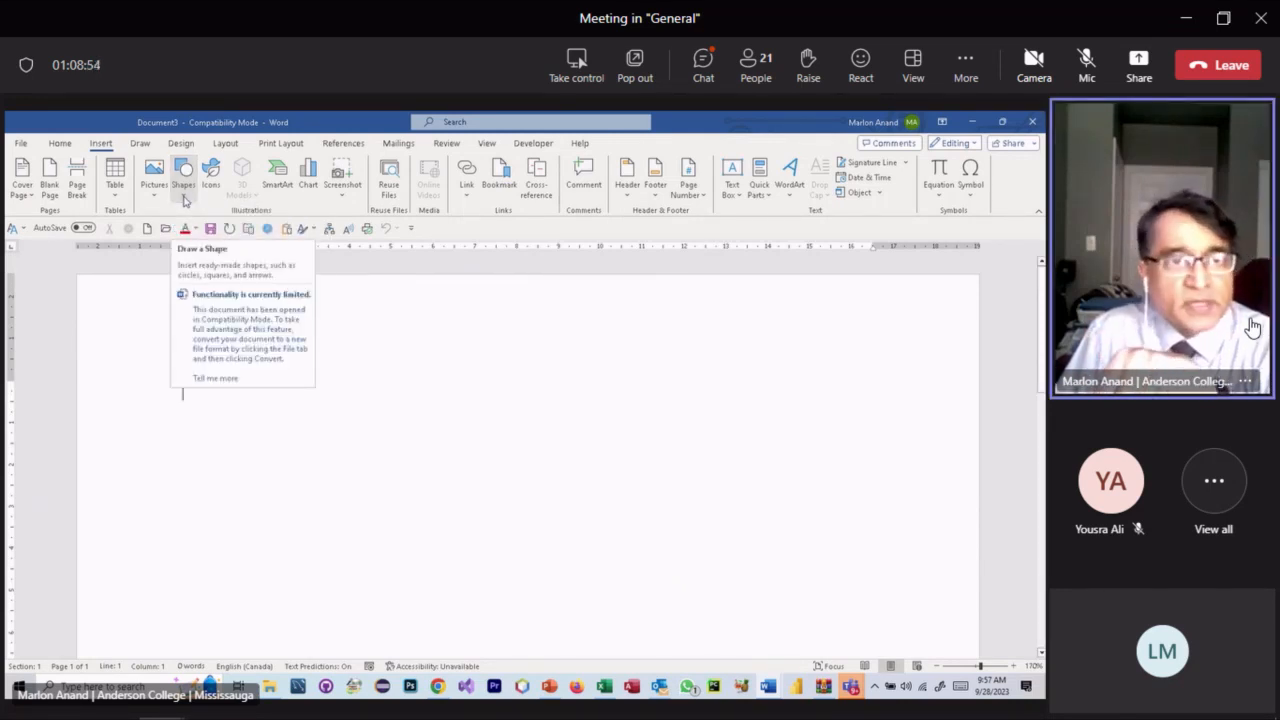
click(185, 201)
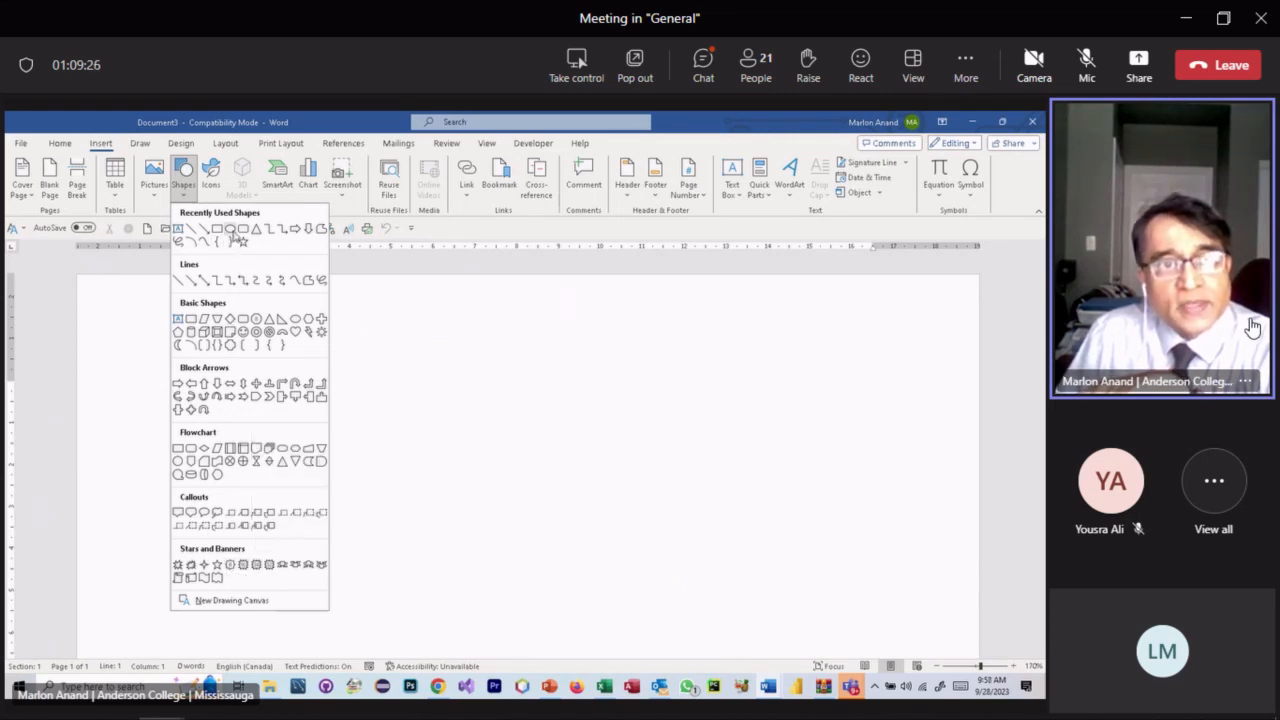
click(230, 229)
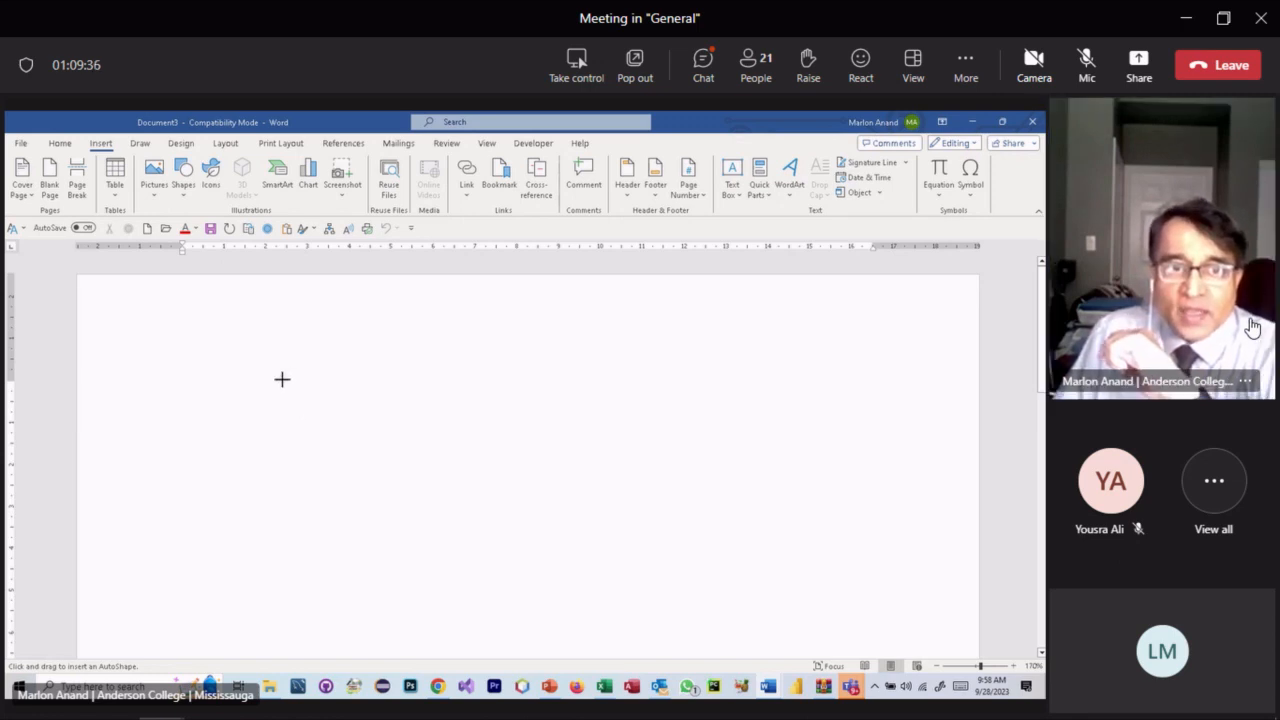
drag(265, 366, 660, 575)
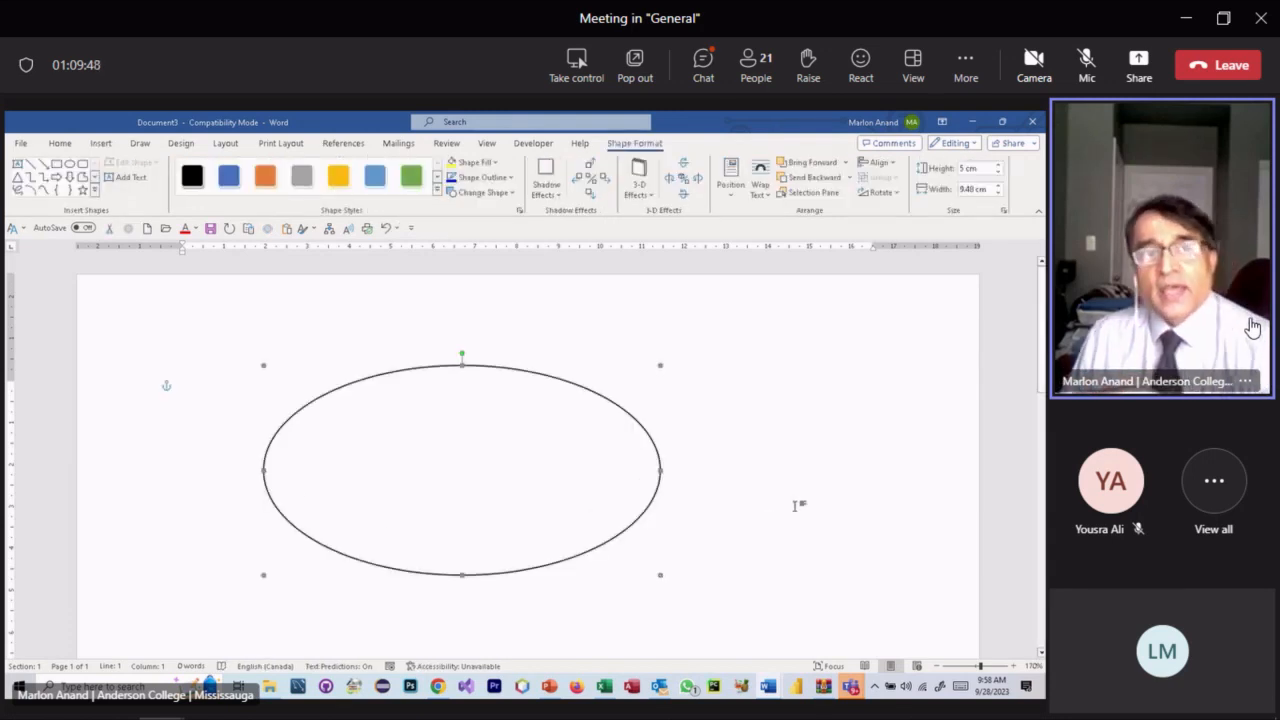
scroll(794, 503, down, 1)
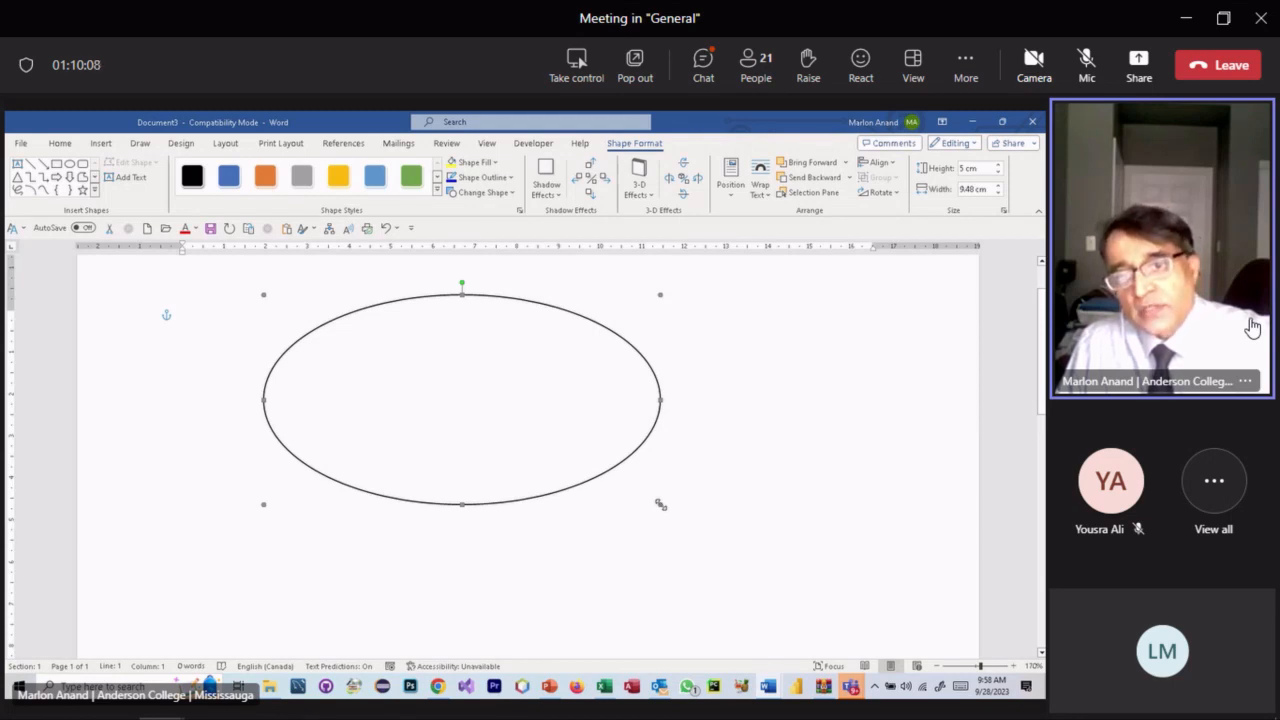
drag(660, 505, 779, 578)
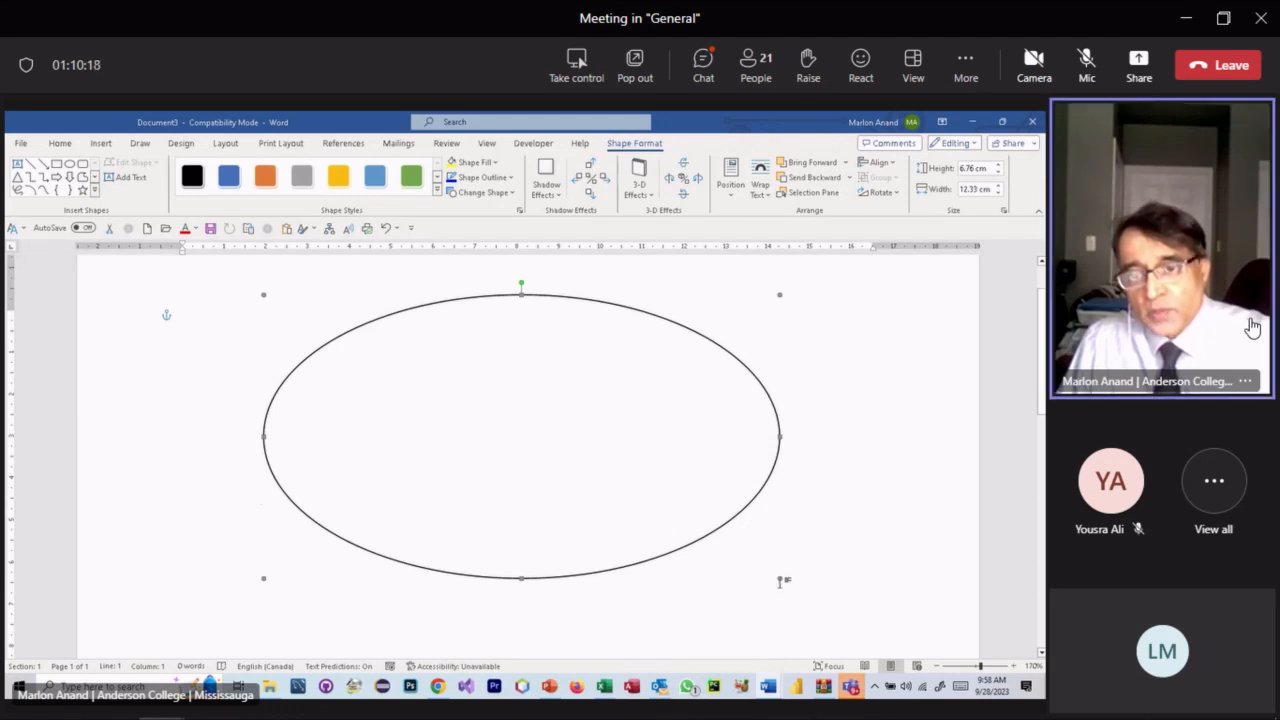
drag(779, 579, 663, 516)
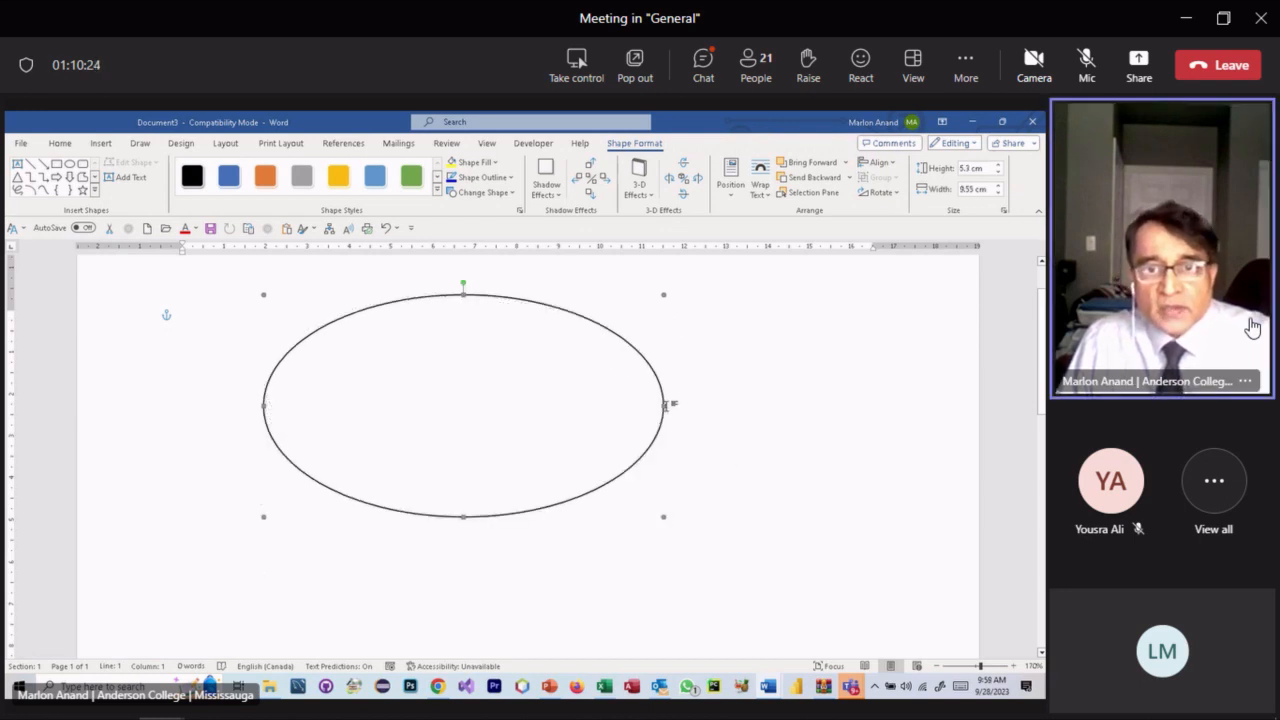
drag(663, 406, 936, 410)
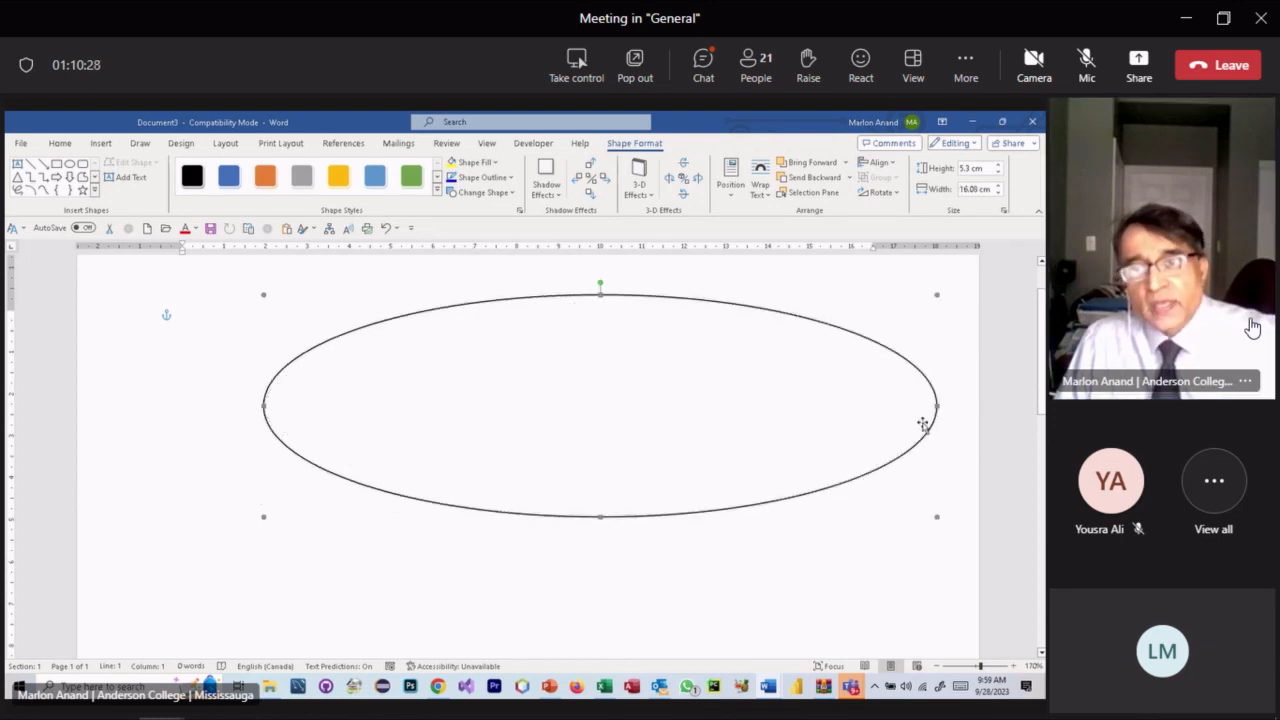
key(ctrl+z)
key(ctrl+z)
key(ctrl+z)
key(ctrl+z)
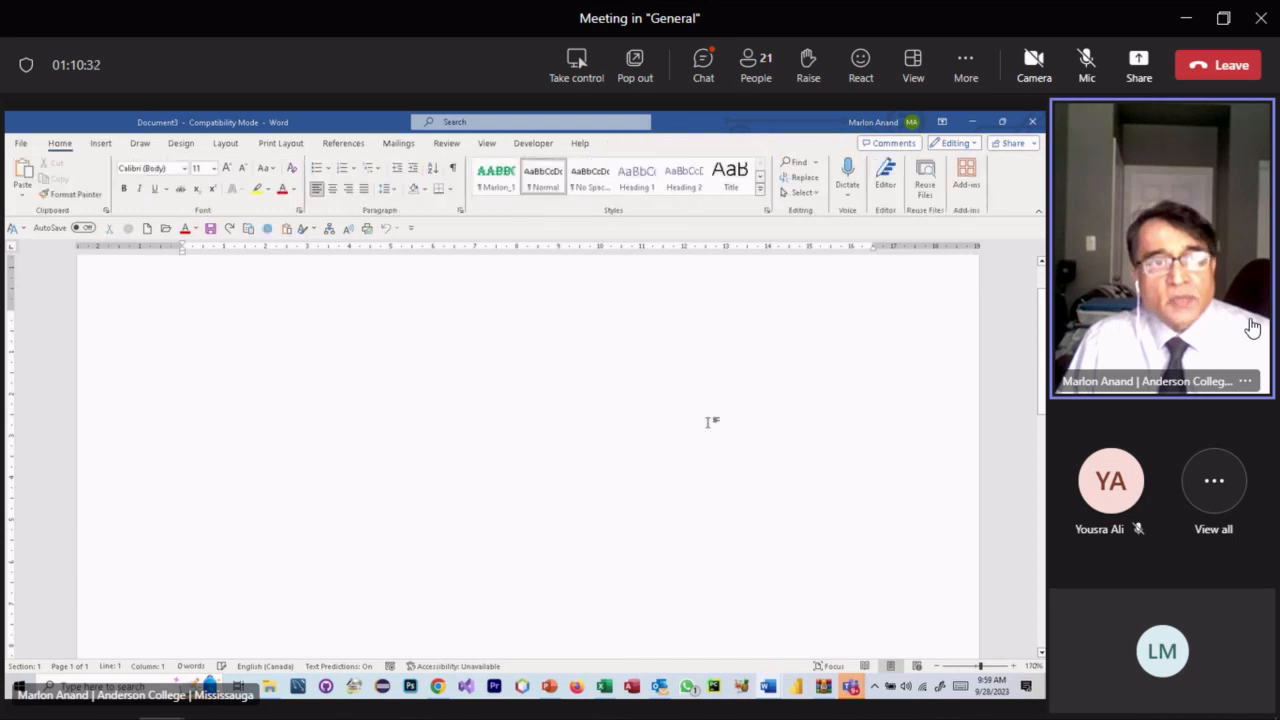
click(100, 143)
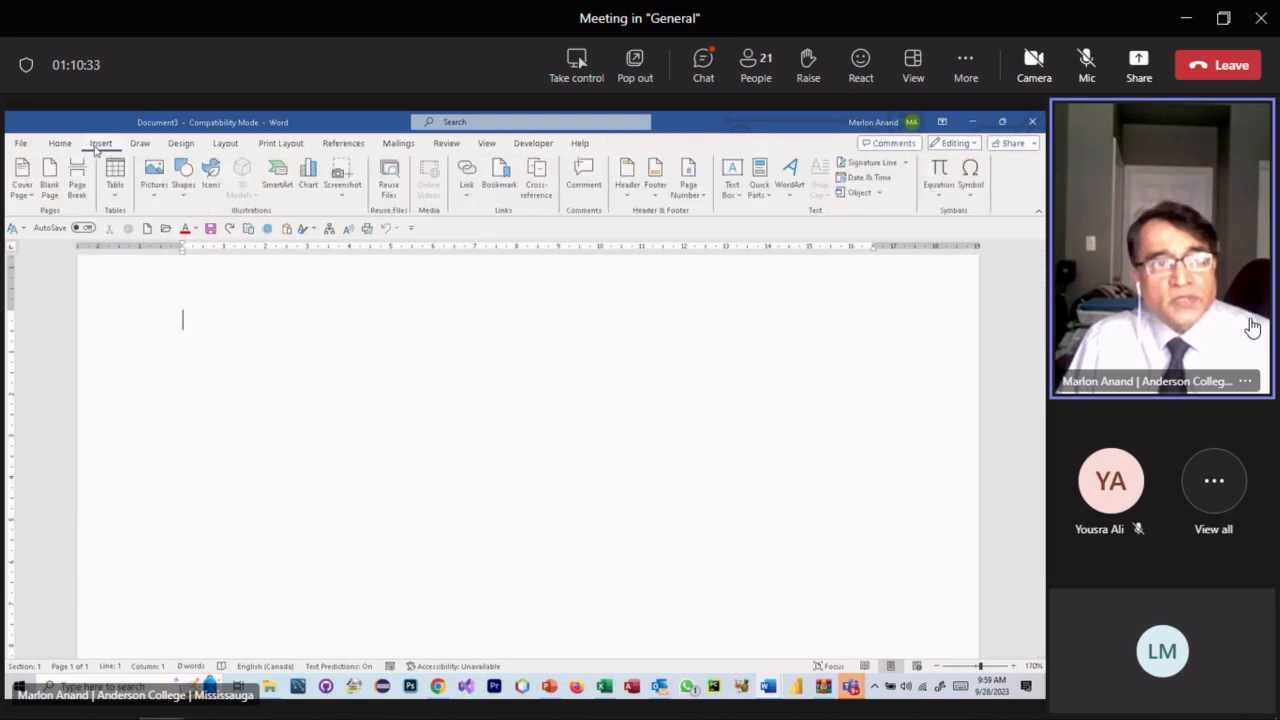
click(181, 192)
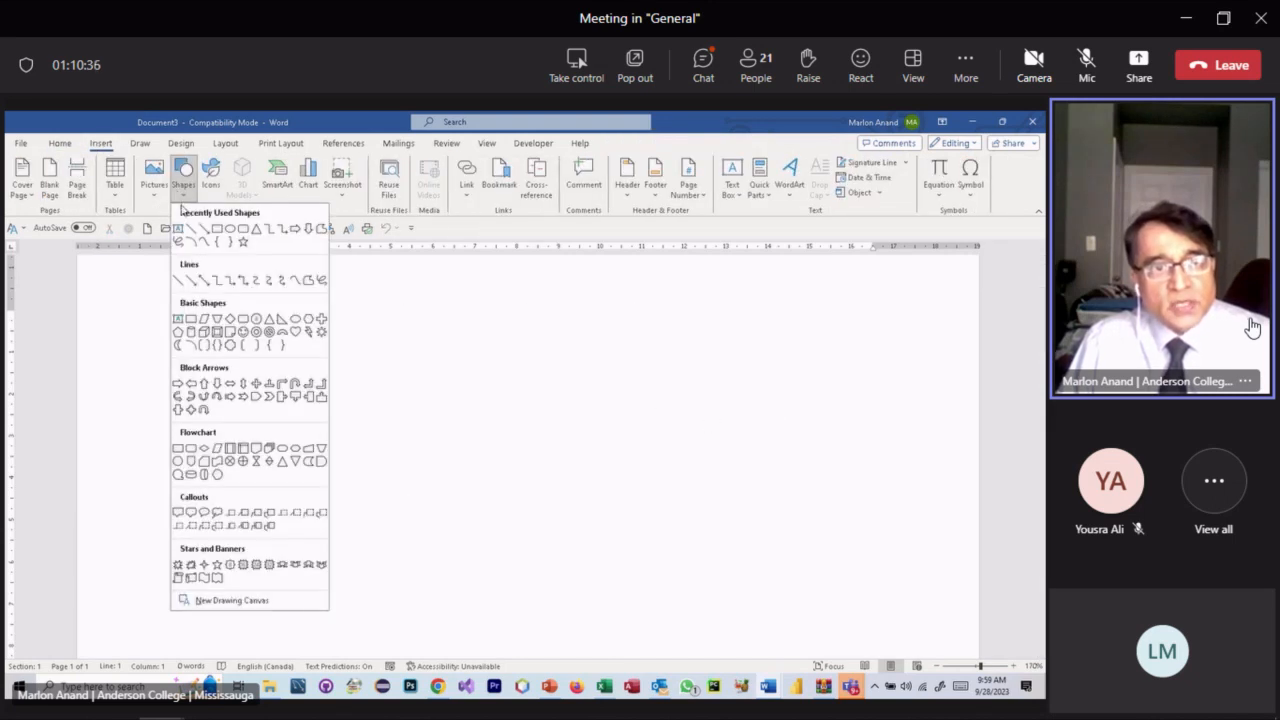
click(243, 332)
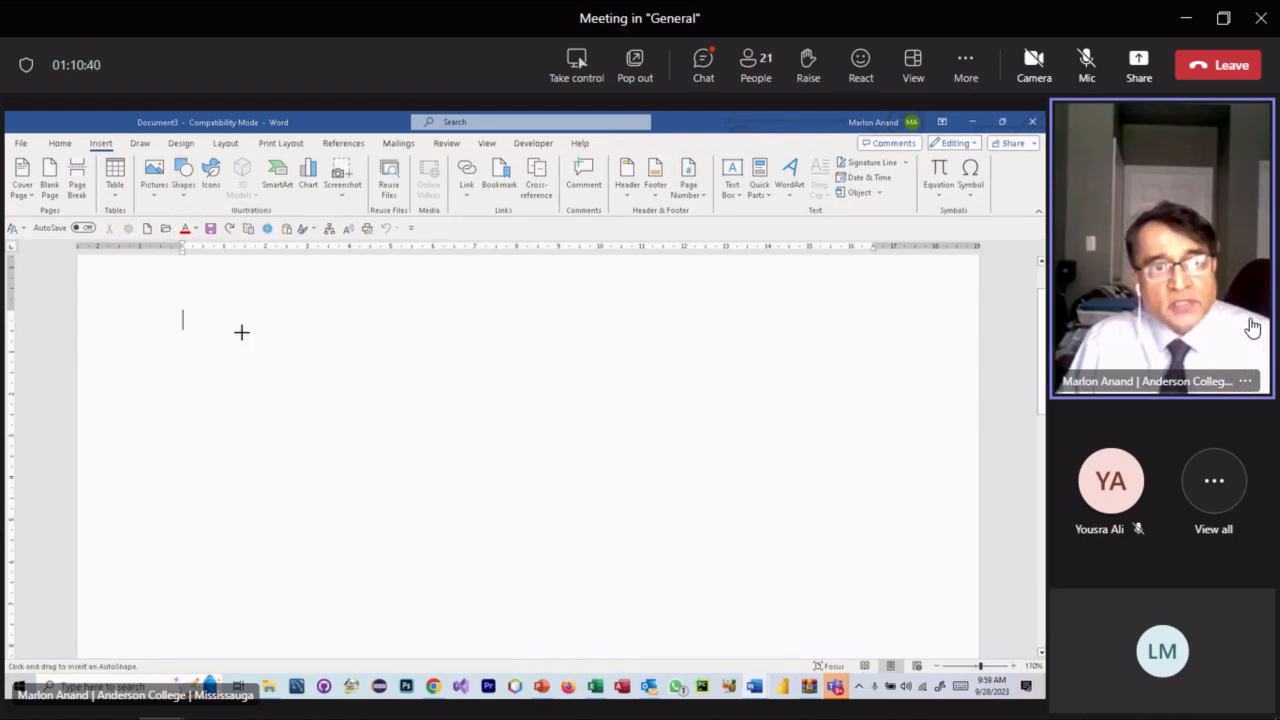
drag(283, 334, 569, 543)
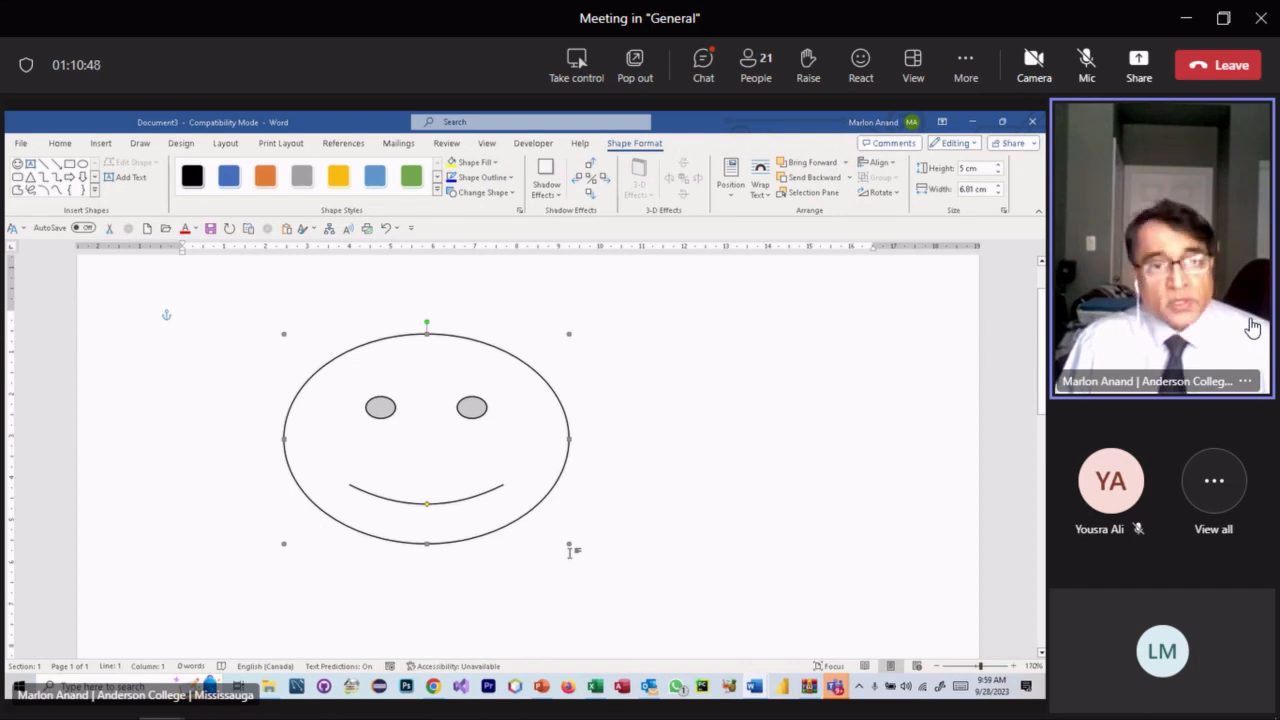
key(ctrl+z)
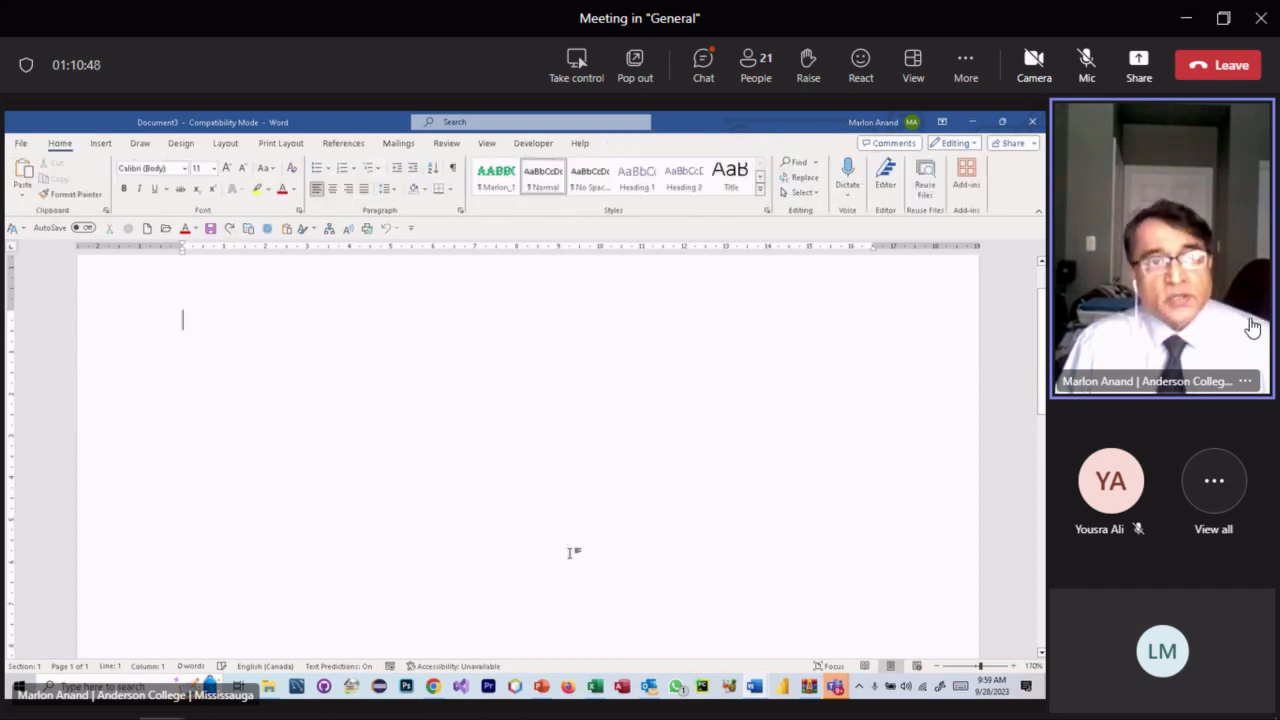
click(100, 143)
click(183, 180)
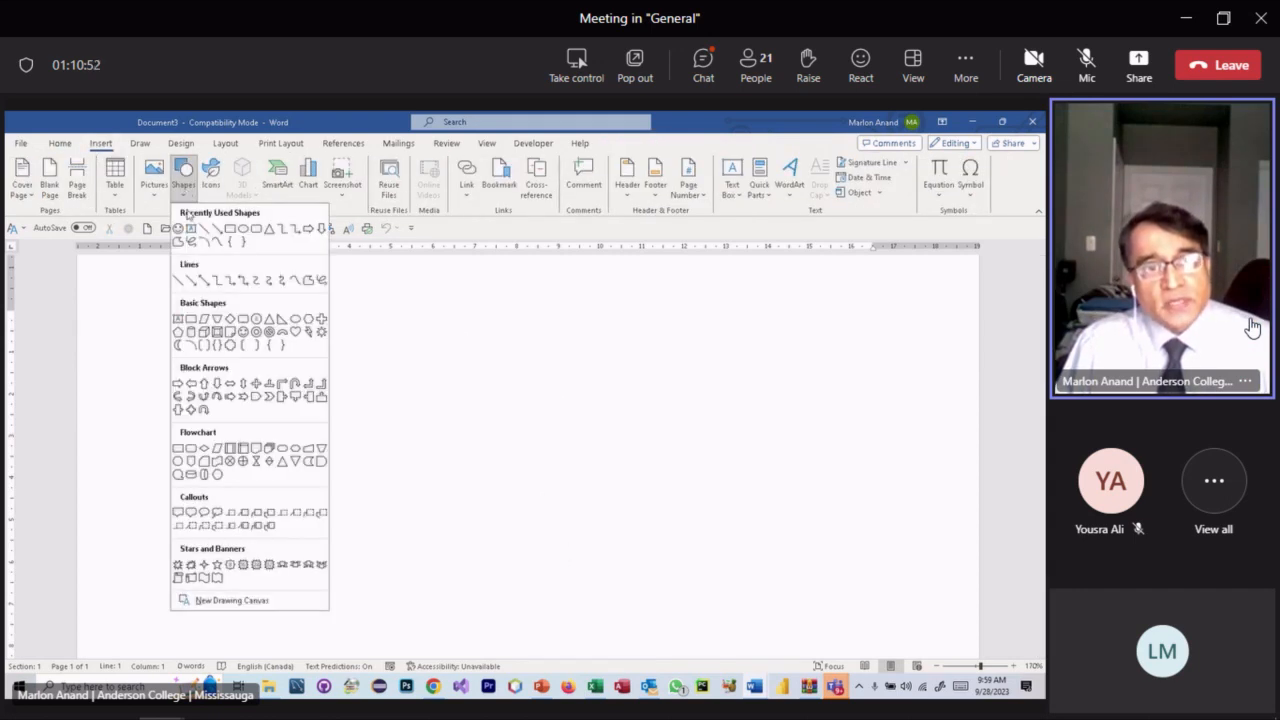
click(245, 331)
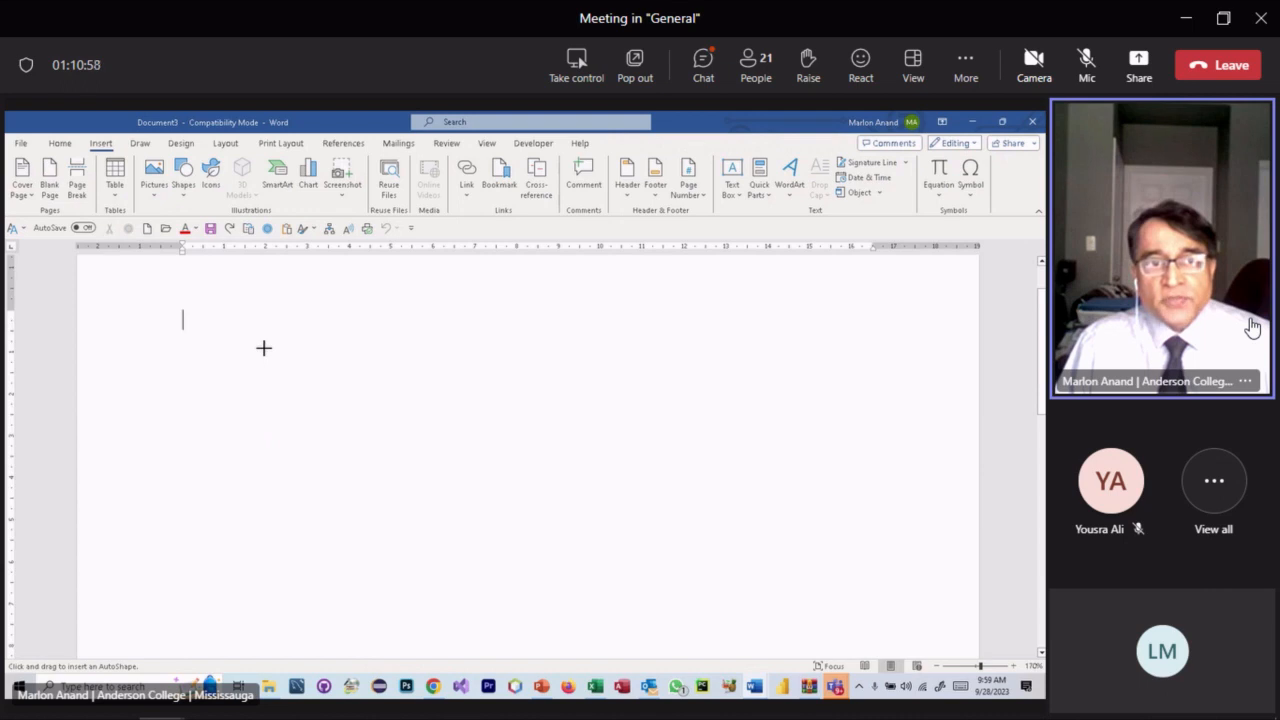
drag(266, 349, 461, 489)
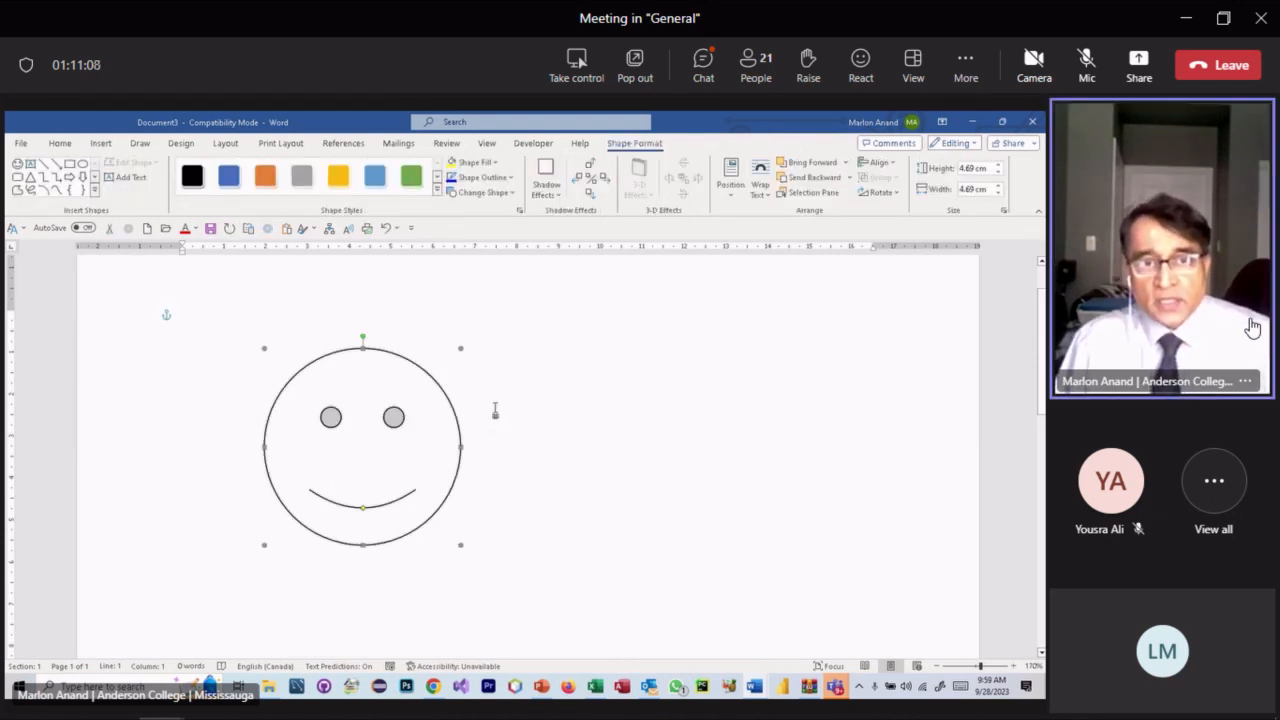
key(Delete)
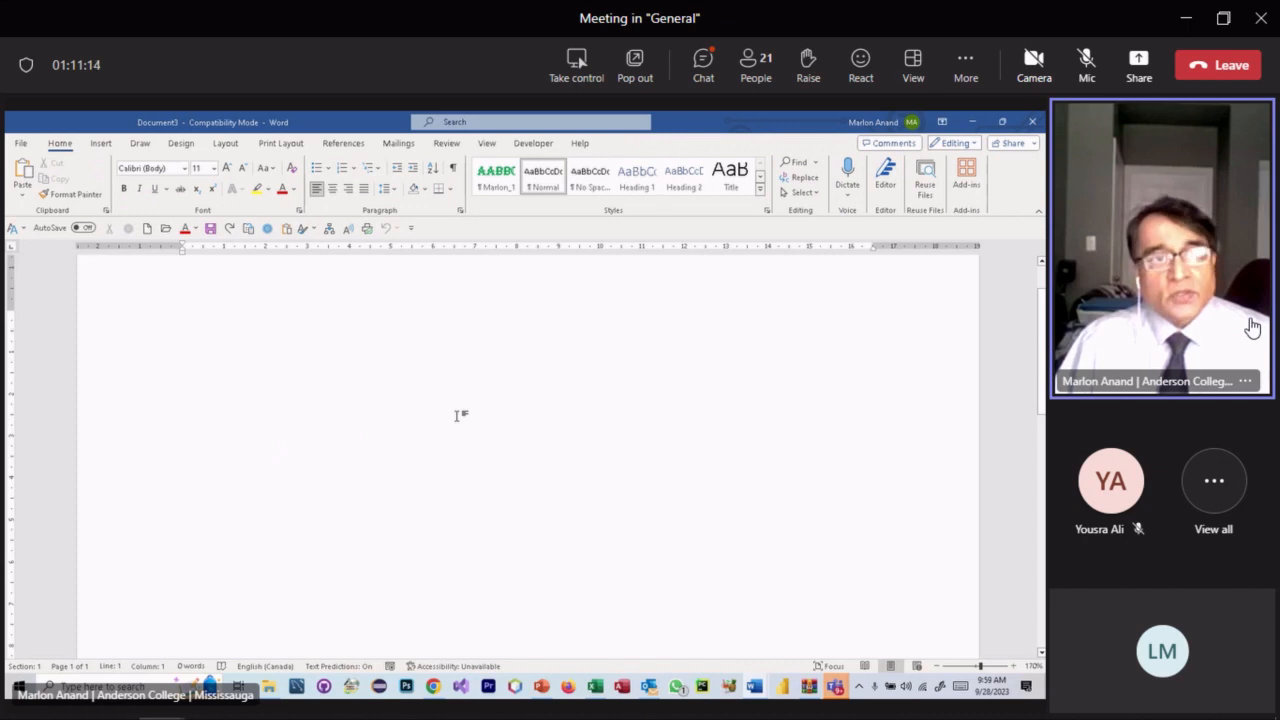
- Draw a Smiley Face shape as a 4.78 cm round circle on the page
click(101, 144)
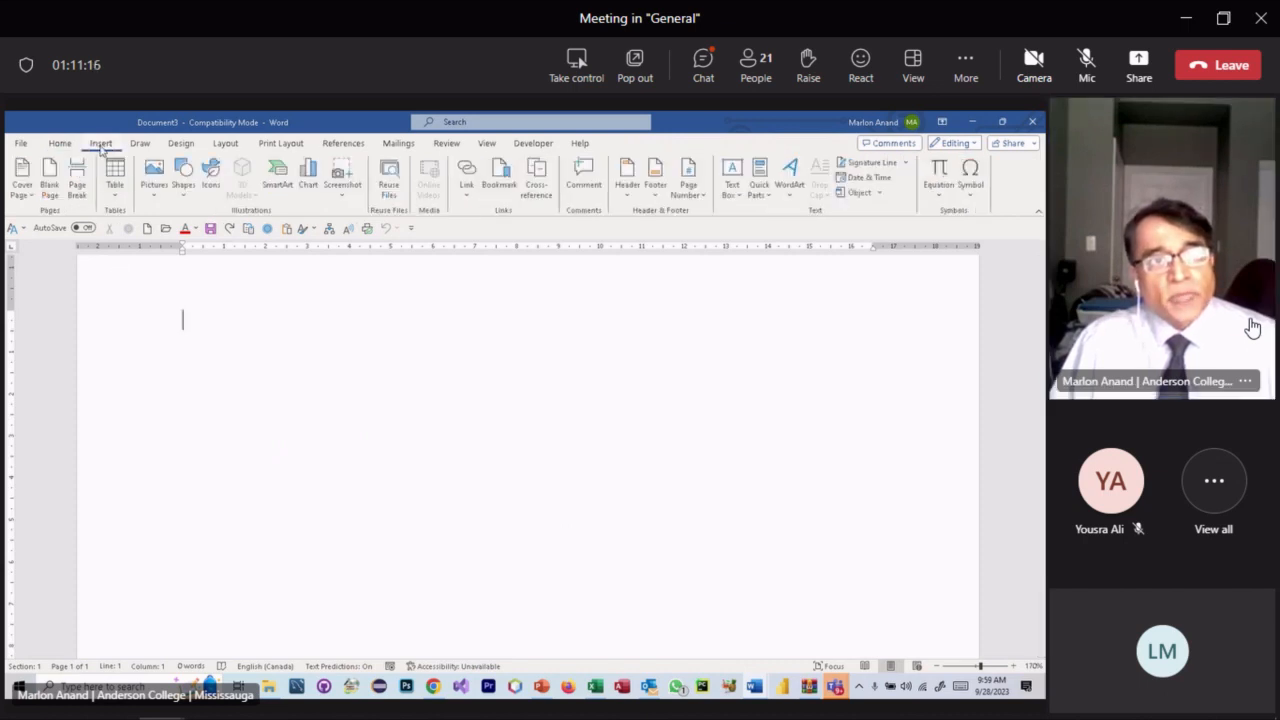
click(184, 184)
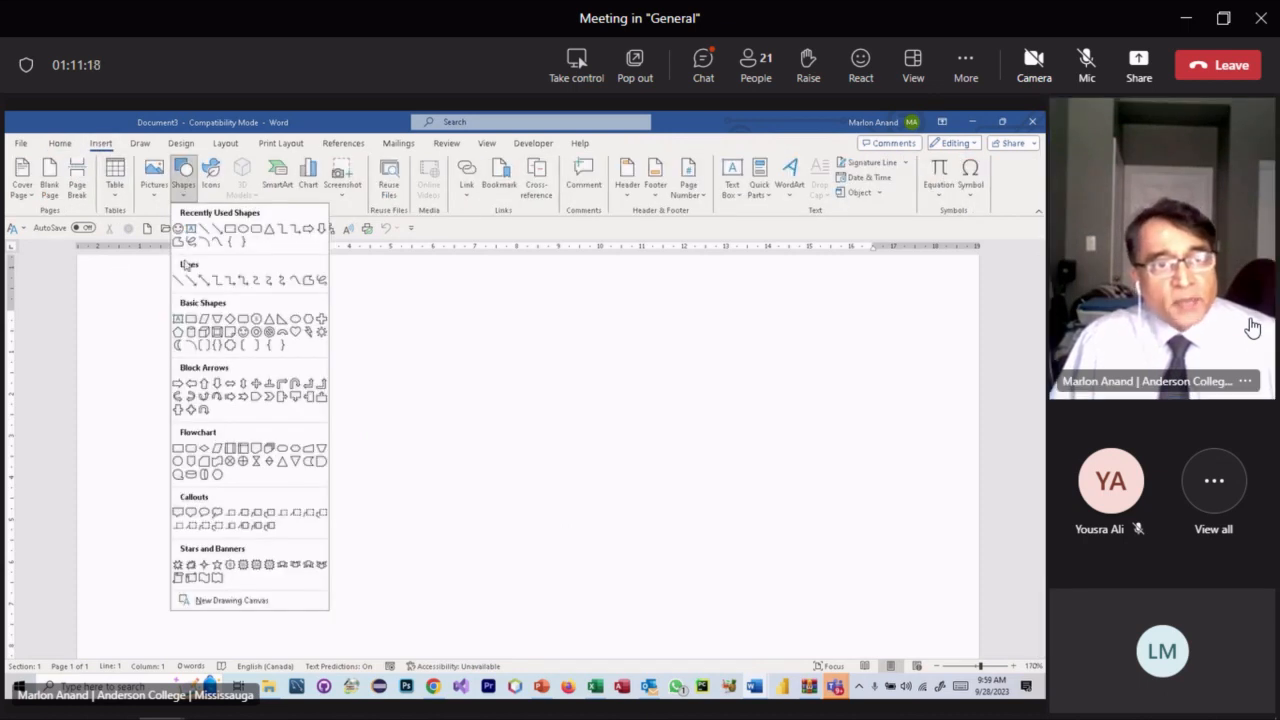
click(243, 332)
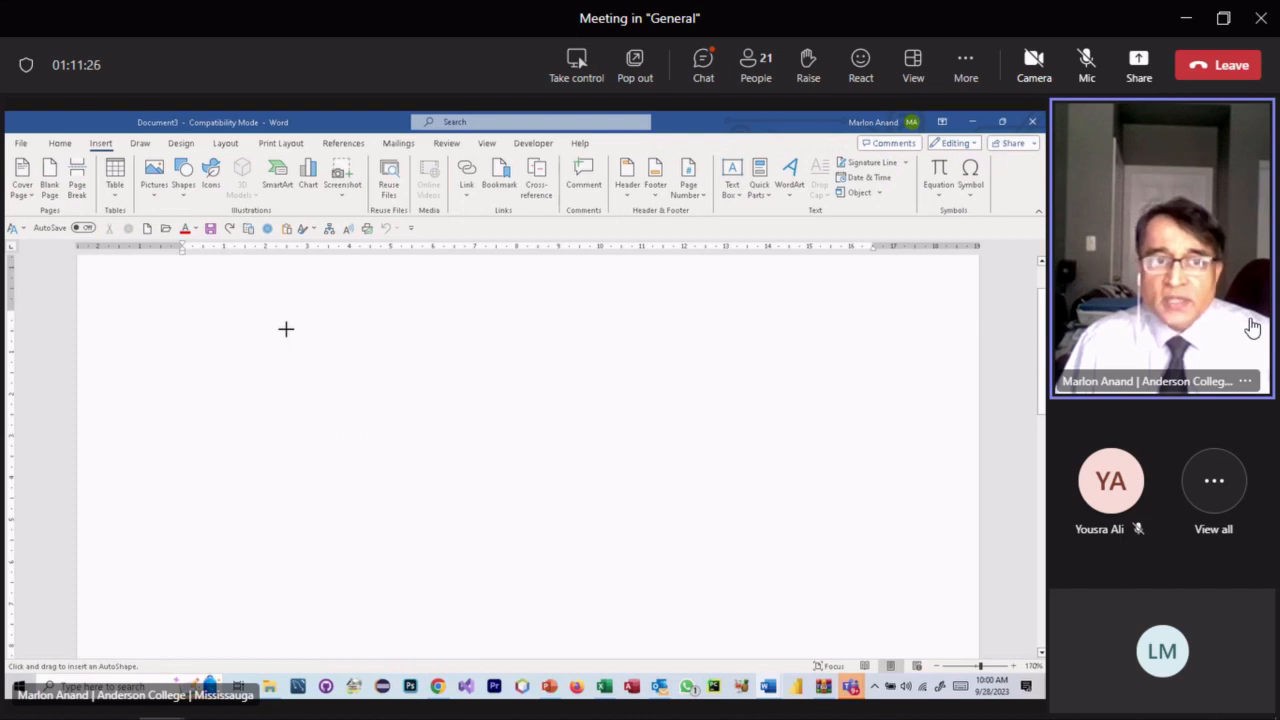
drag(286, 329, 487, 460)
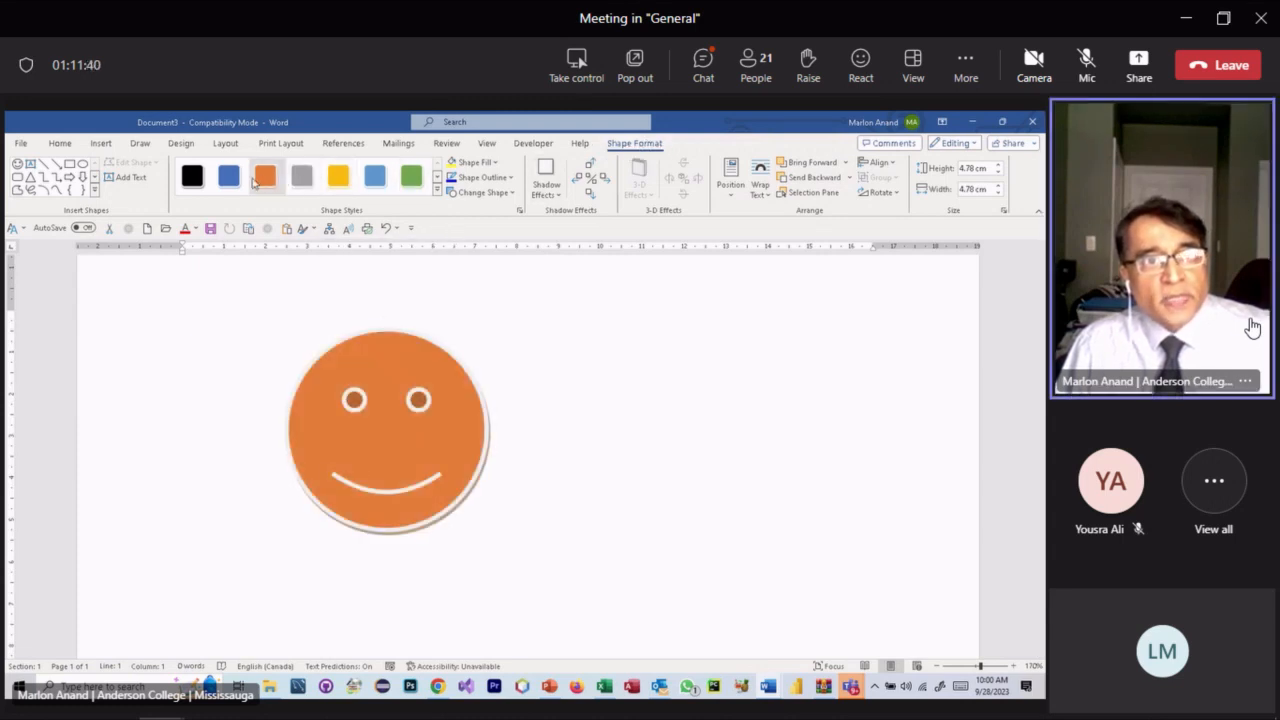
click(497, 163)
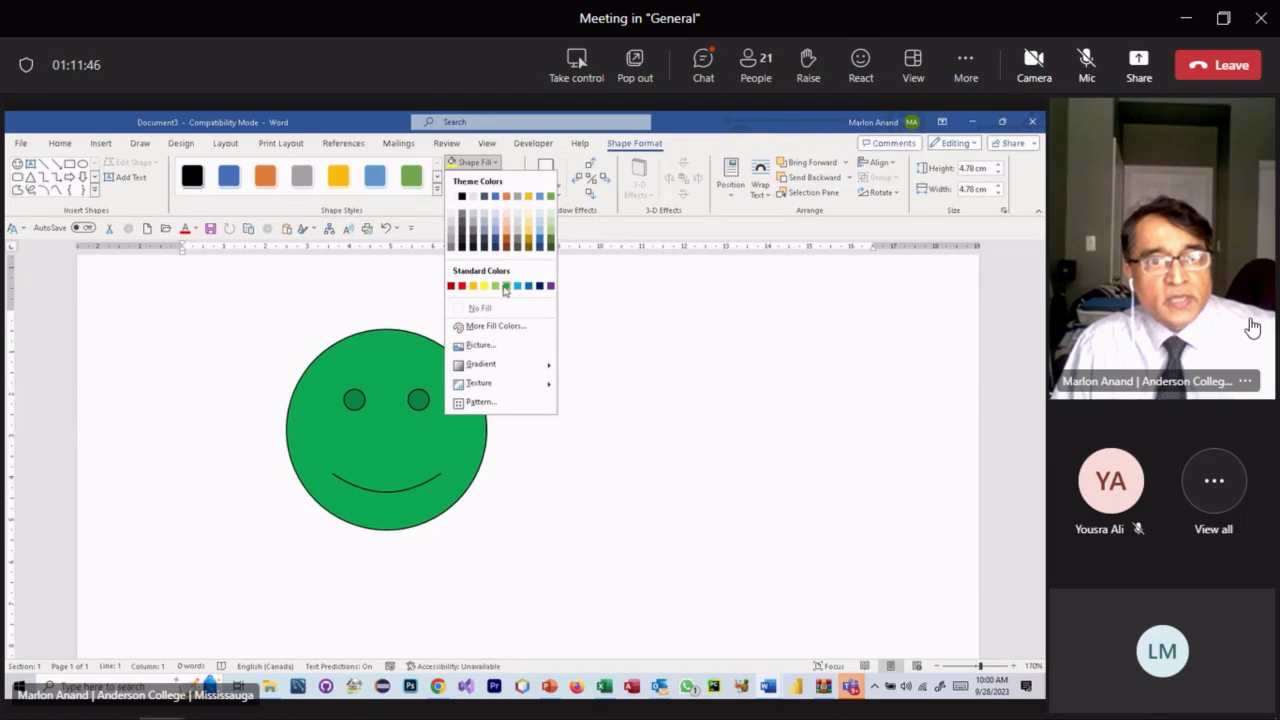
- Leave the smiley unfilled and set its outline weight to ¾ pt
key(Escape)
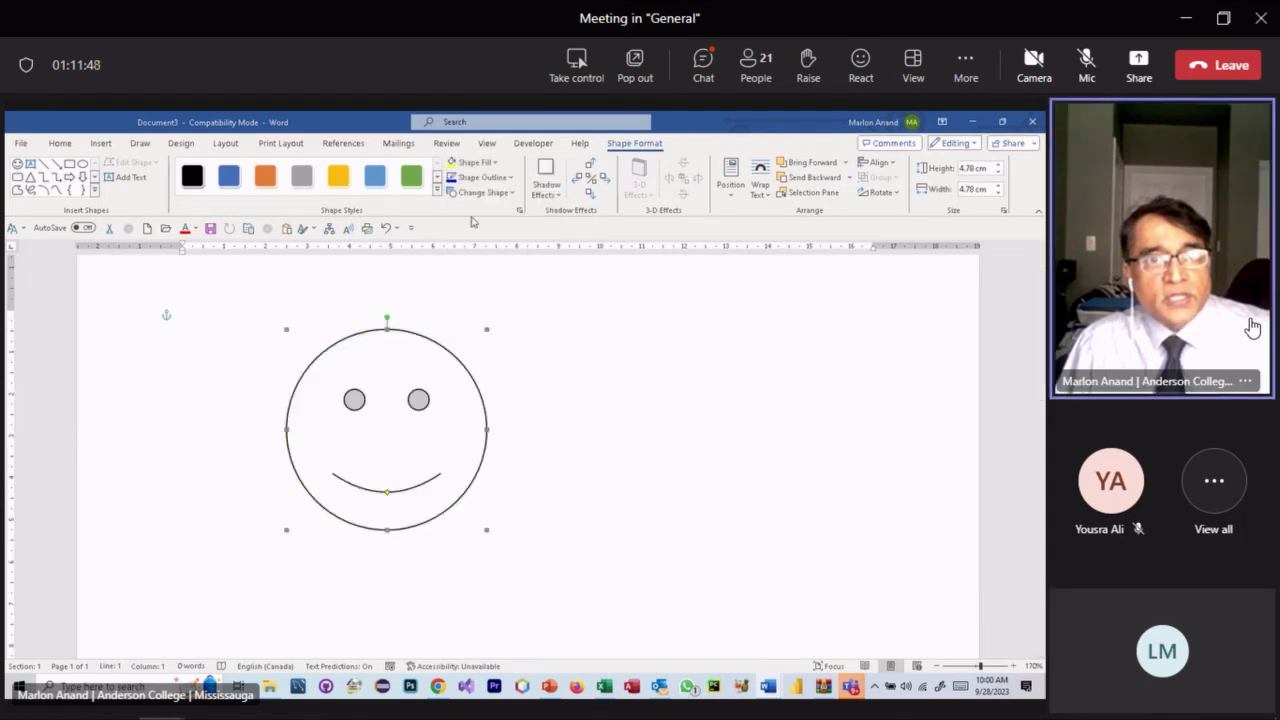
click(482, 177)
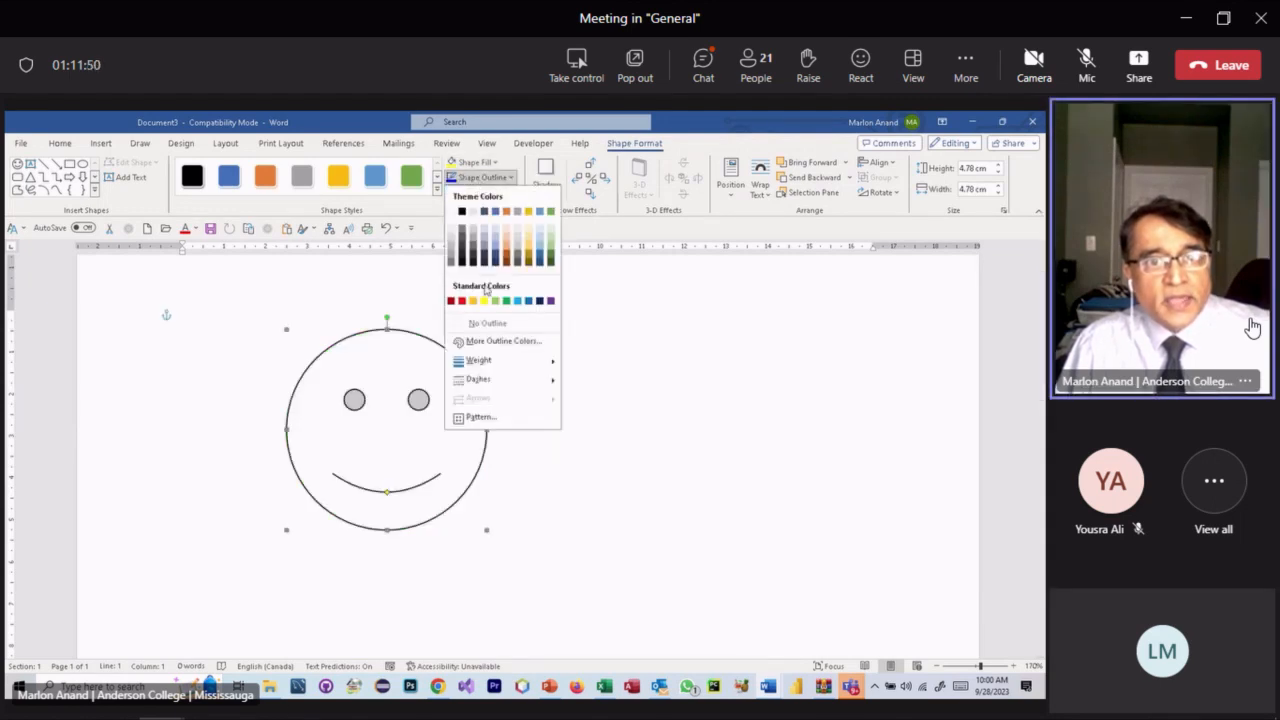
mouse_move(480, 360)
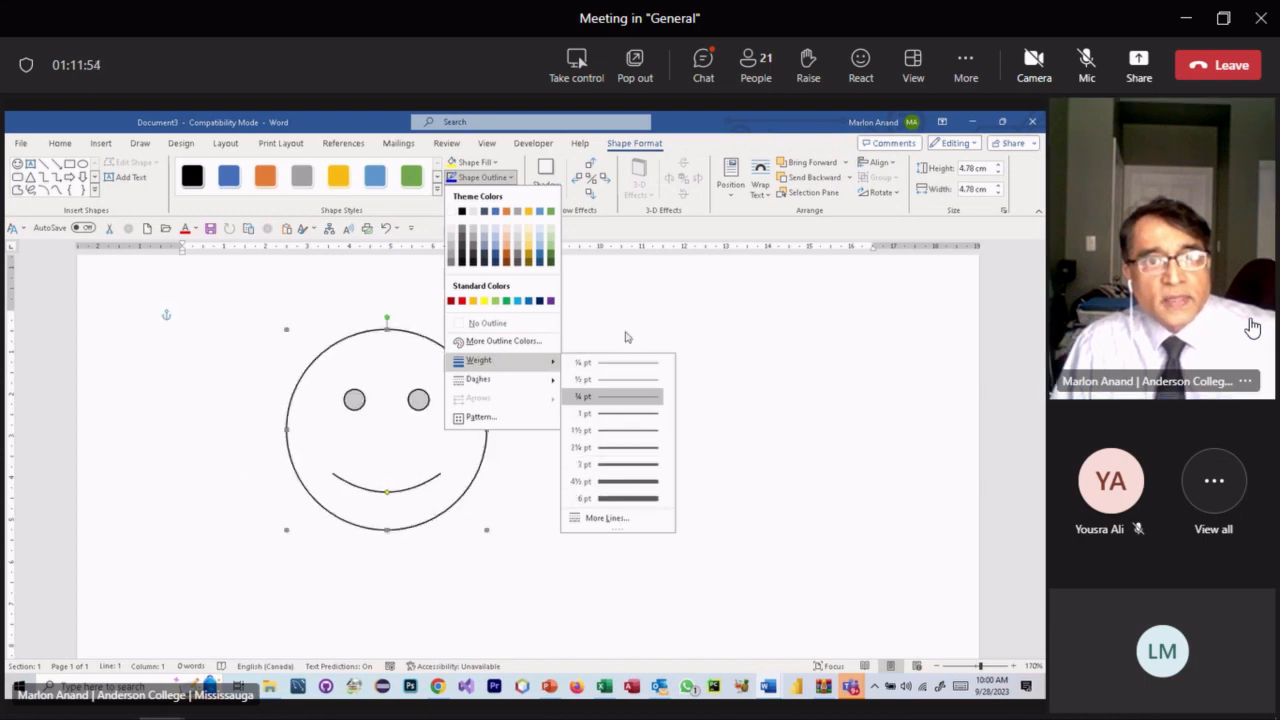
click(626, 396)
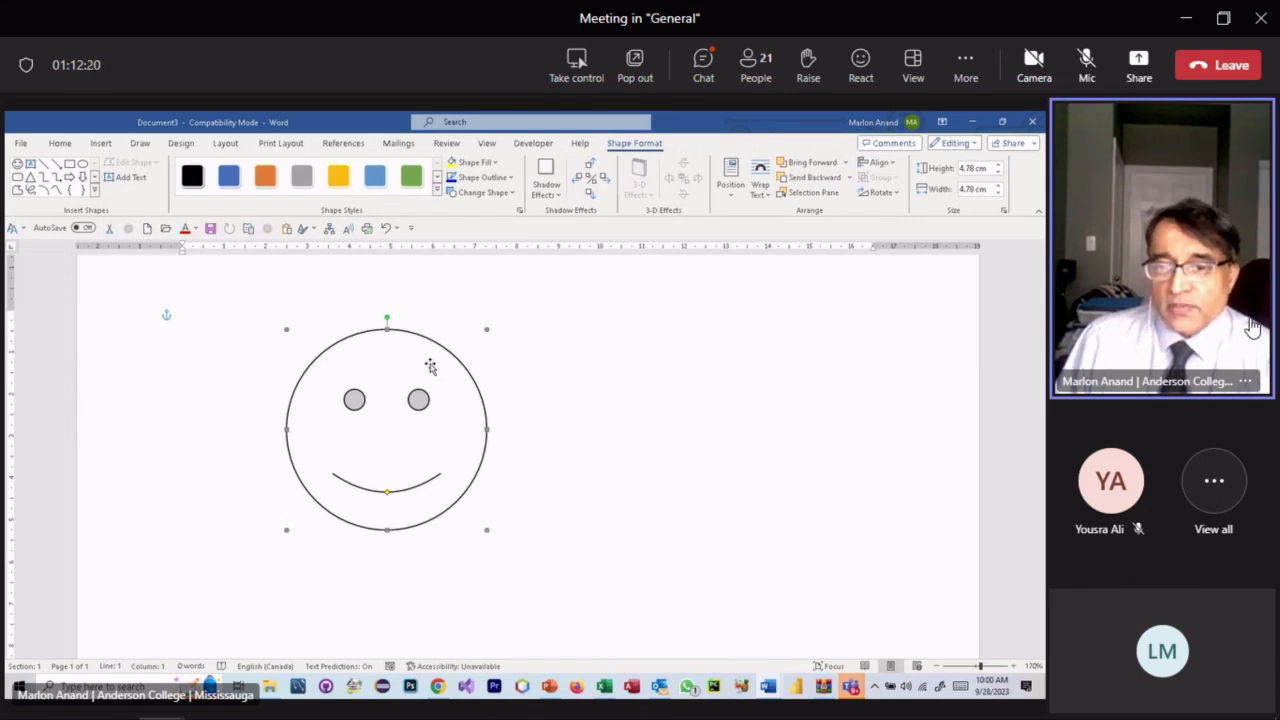
- Move the smiley face to the right, toward the middle of the page
drag(416, 358, 652, 396)
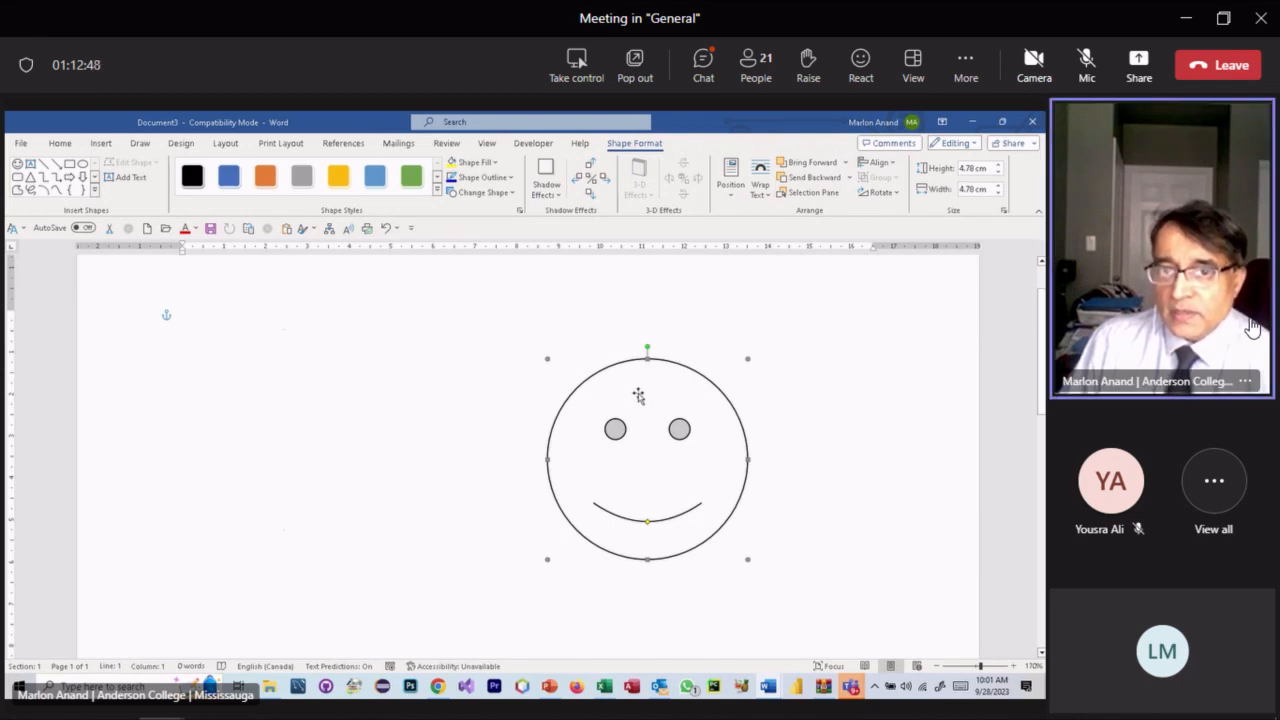
drag(638, 395, 574, 366)
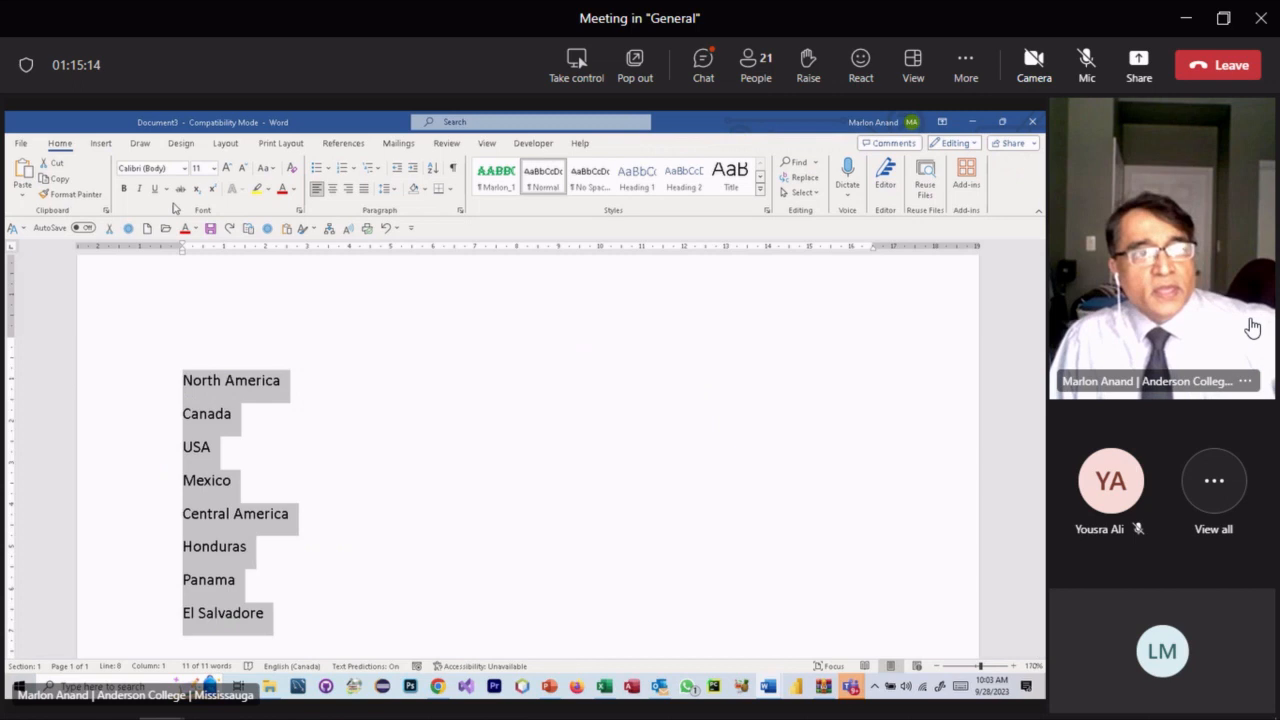
- Insert a Basic Block List SmartArt graphic from the List category
click(101, 143)
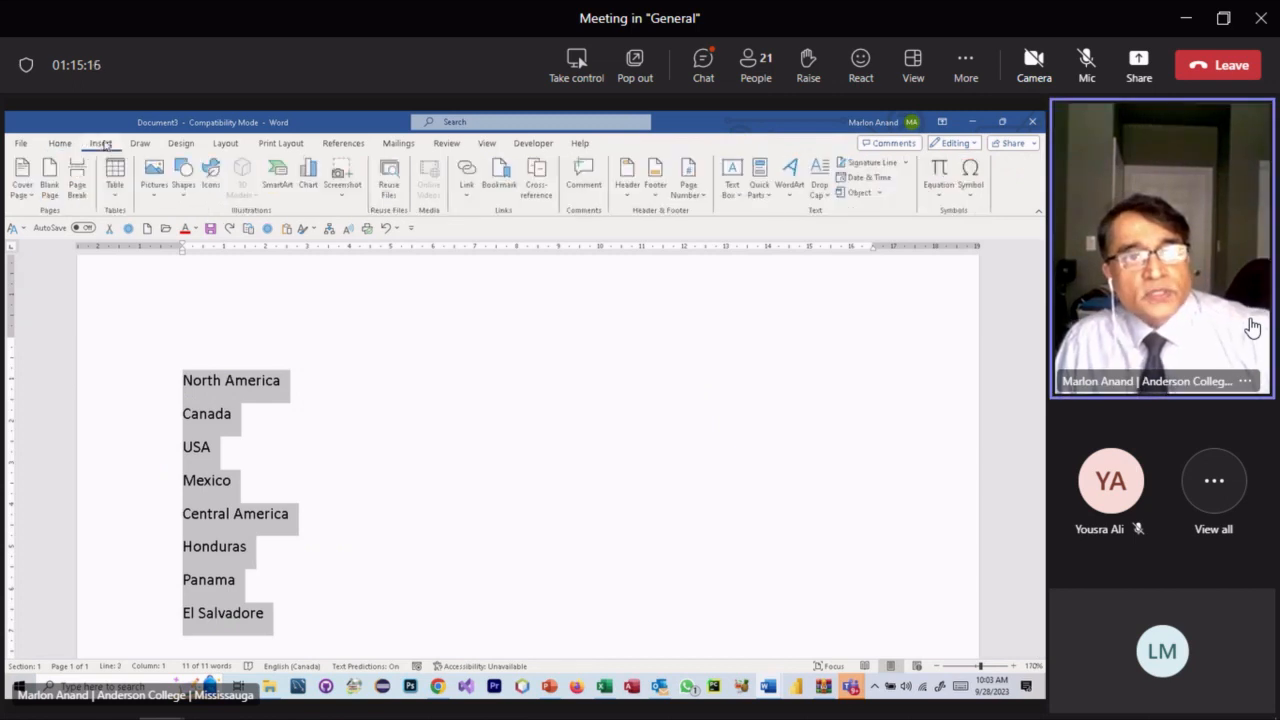
click(280, 178)
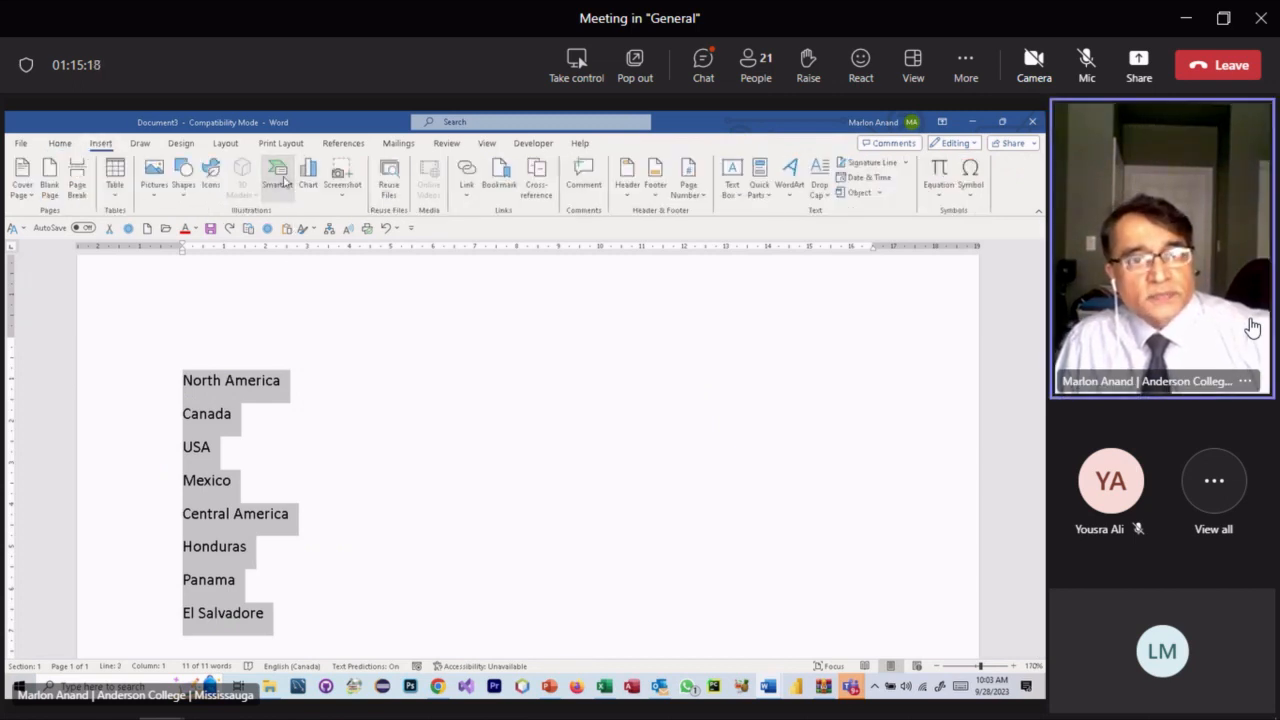
click(314, 322)
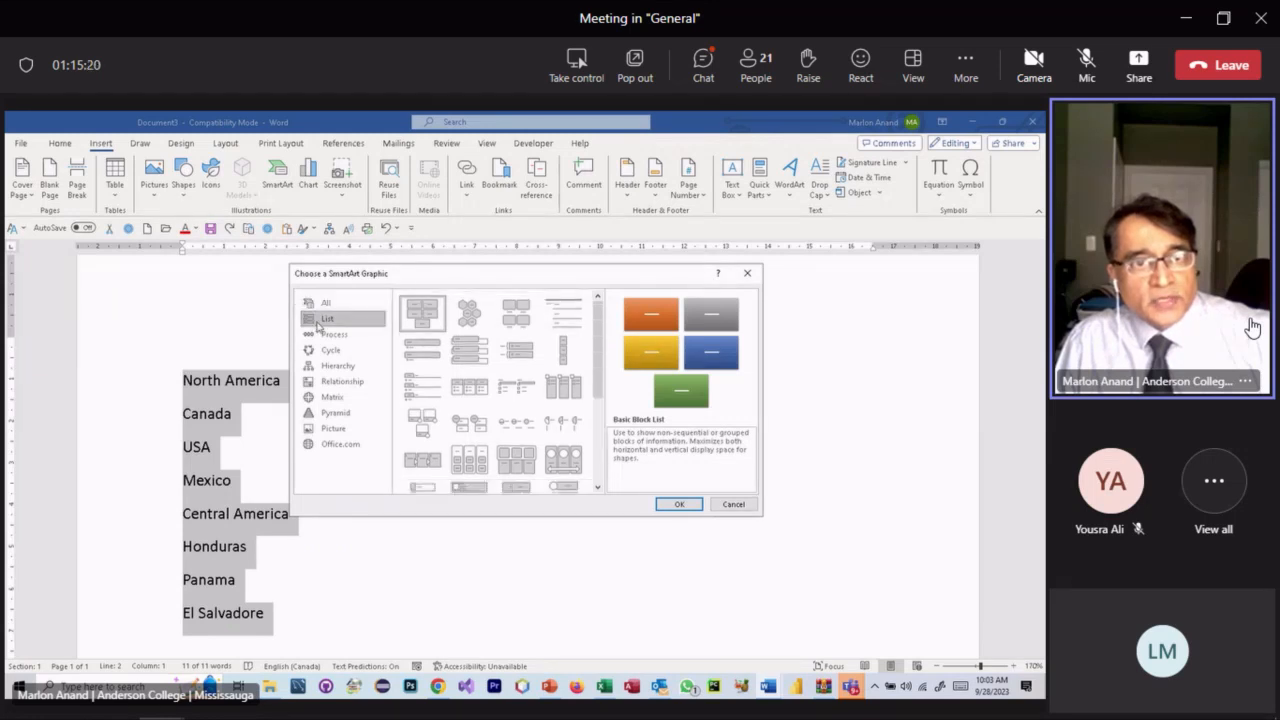
click(420, 322)
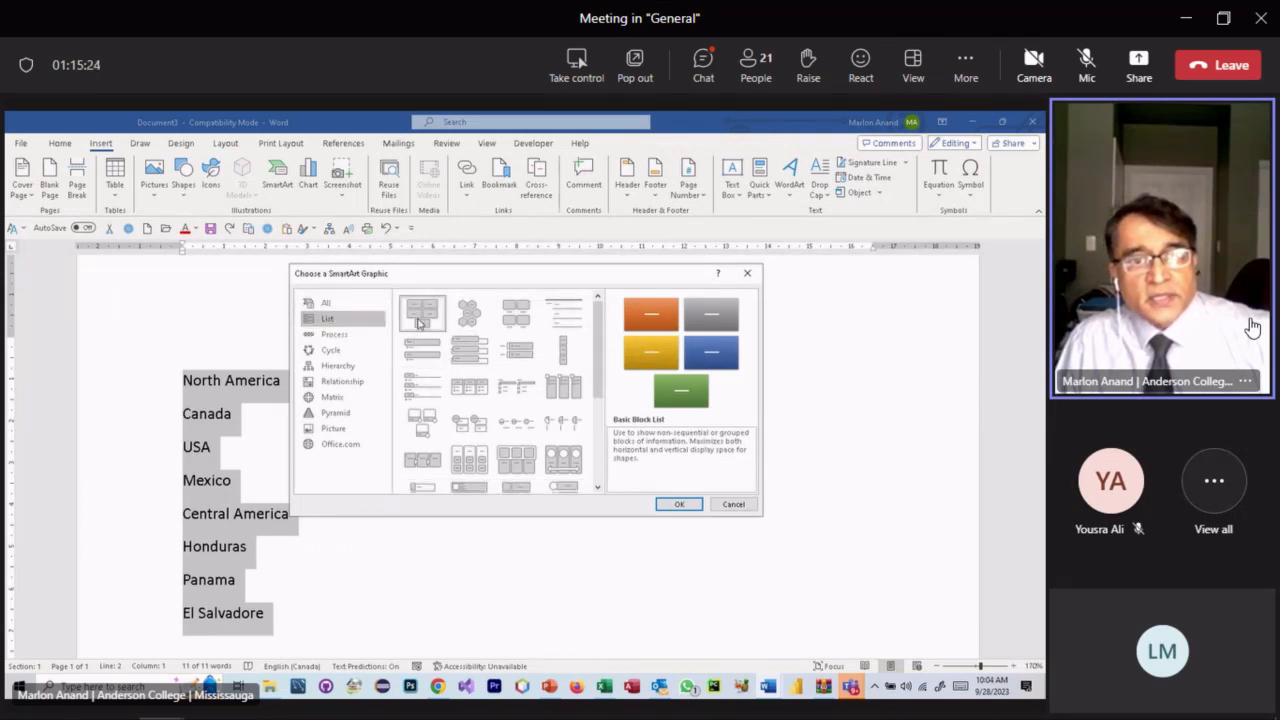
click(678, 504)
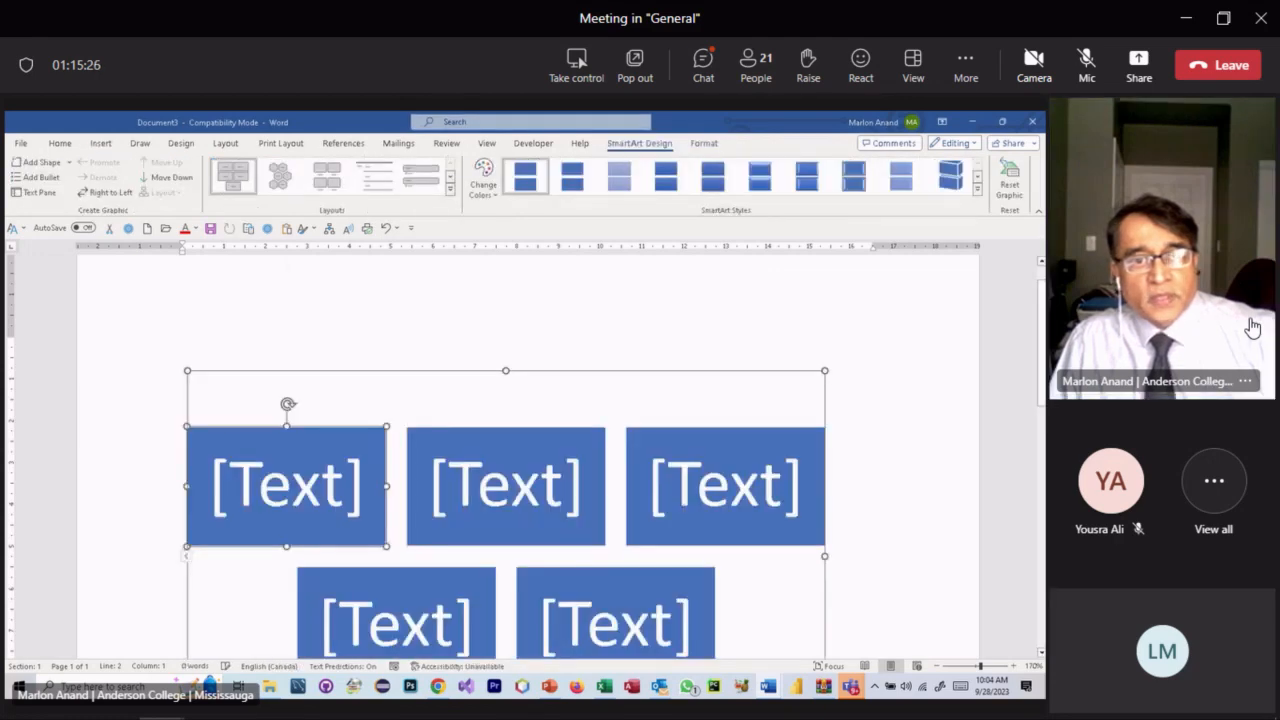
- Shrink the block list graphic proportionally from its corner and open its Text Pane
scroll(672, 507, down, 5)
scroll(672, 507, up, 4)
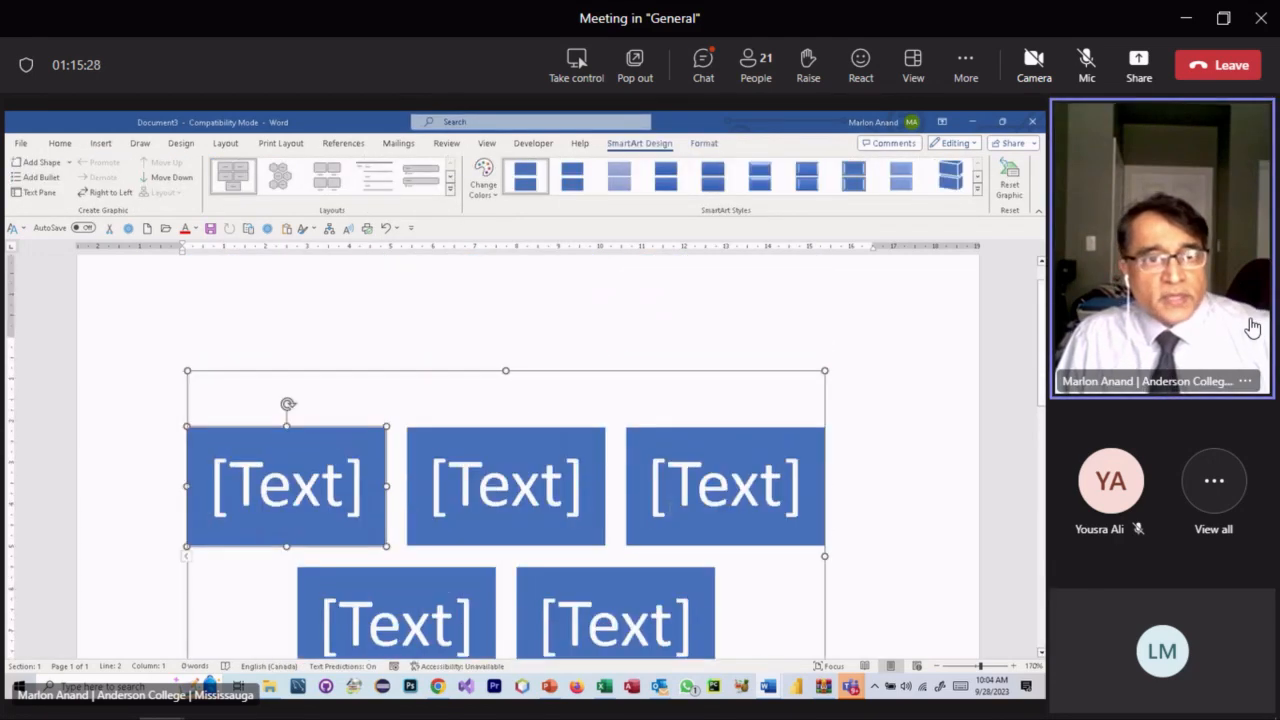
click(349, 360)
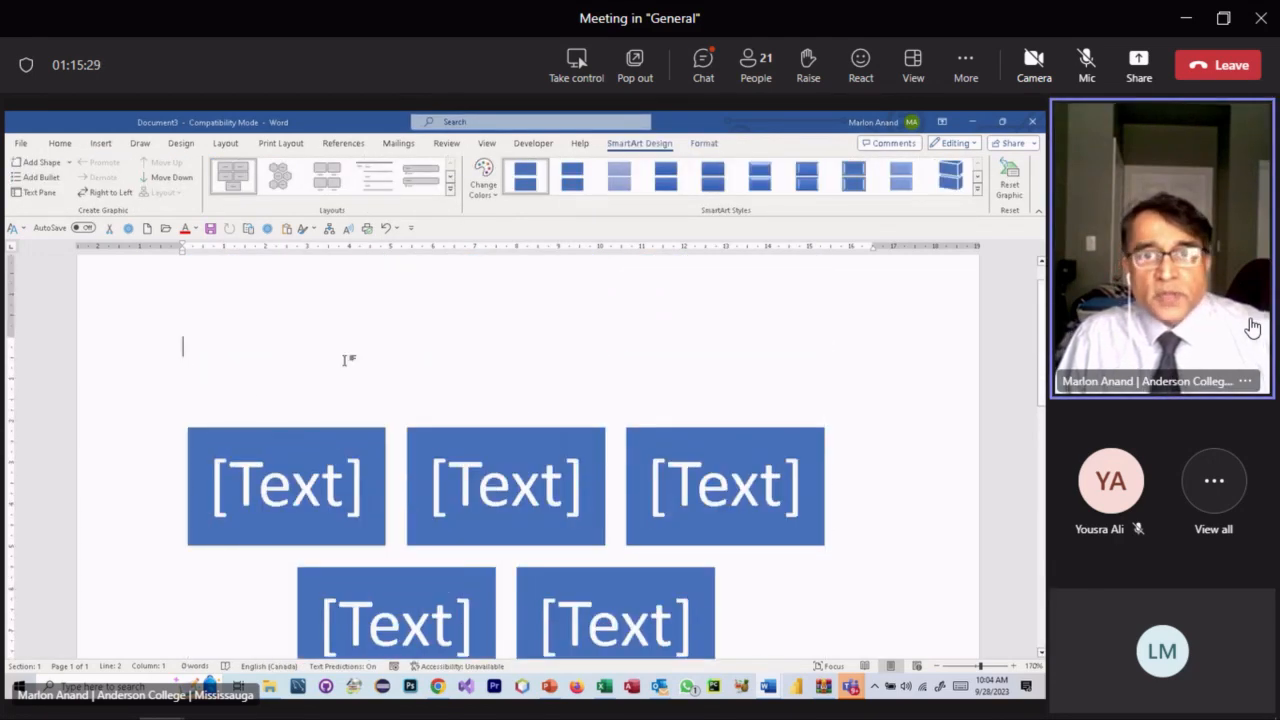
click(460, 447)
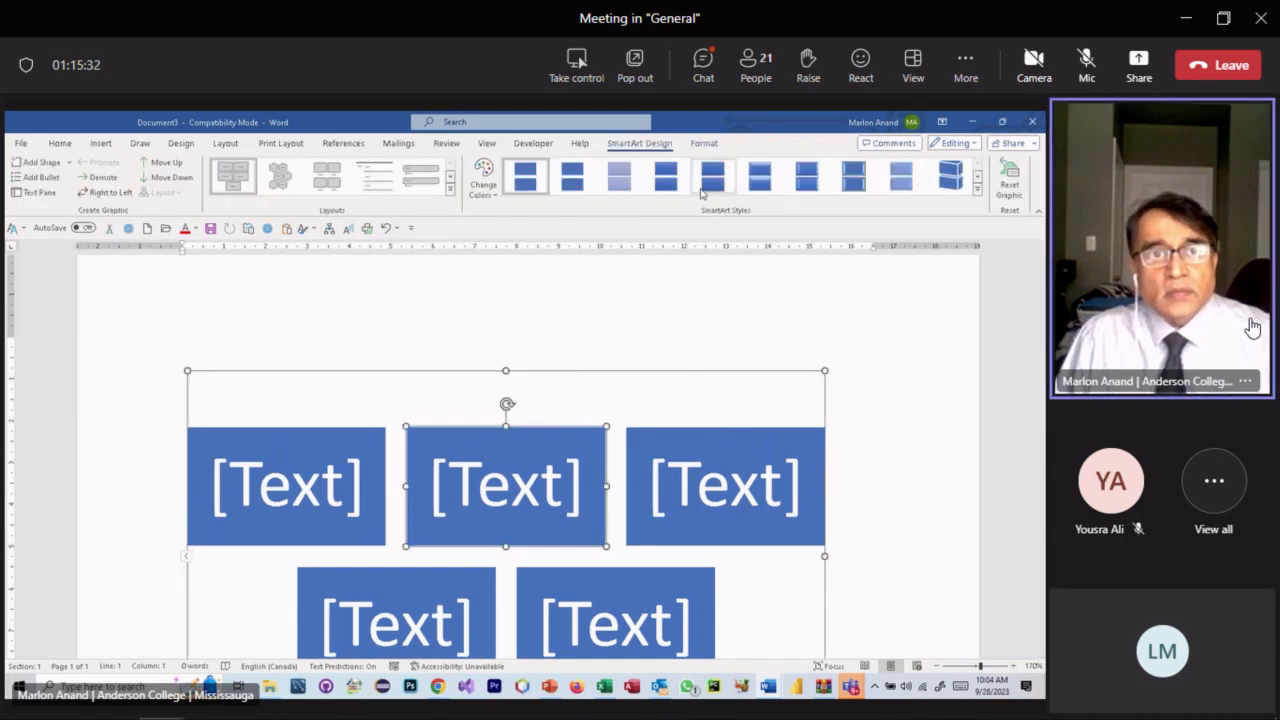
scroll(660, 534, down, 2)
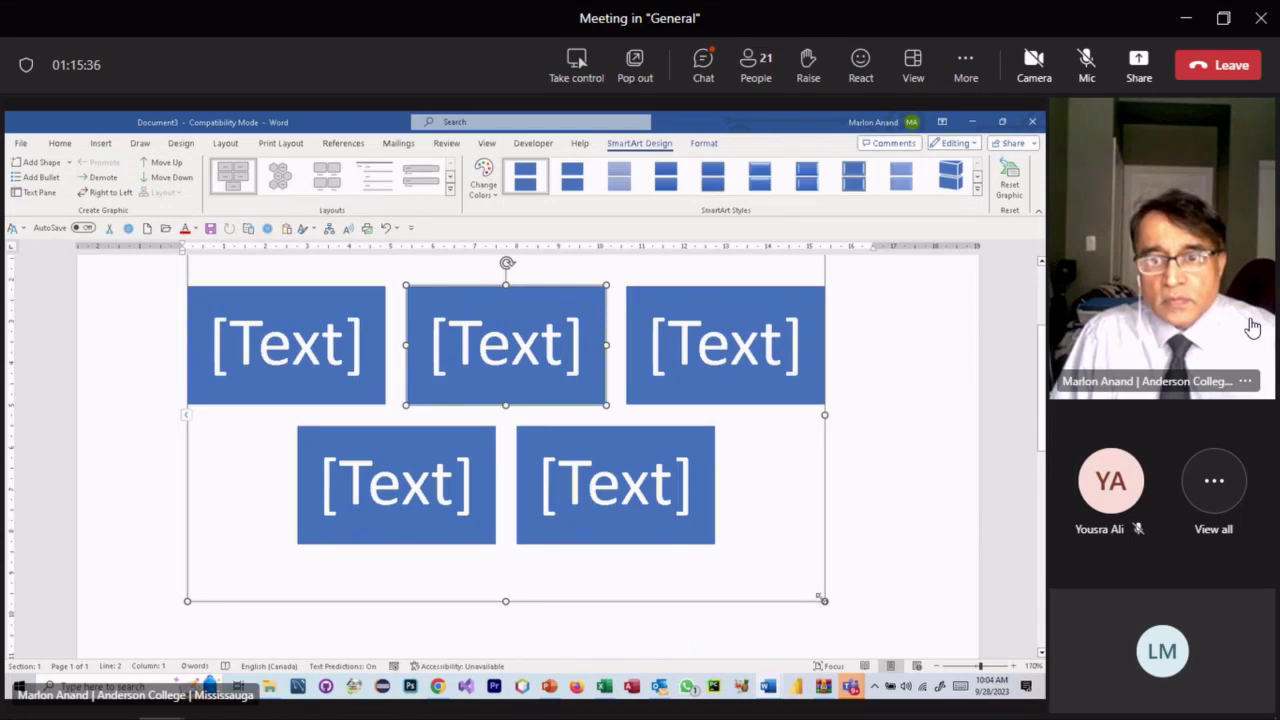
click(739, 541)
drag(824, 601, 537, 477)
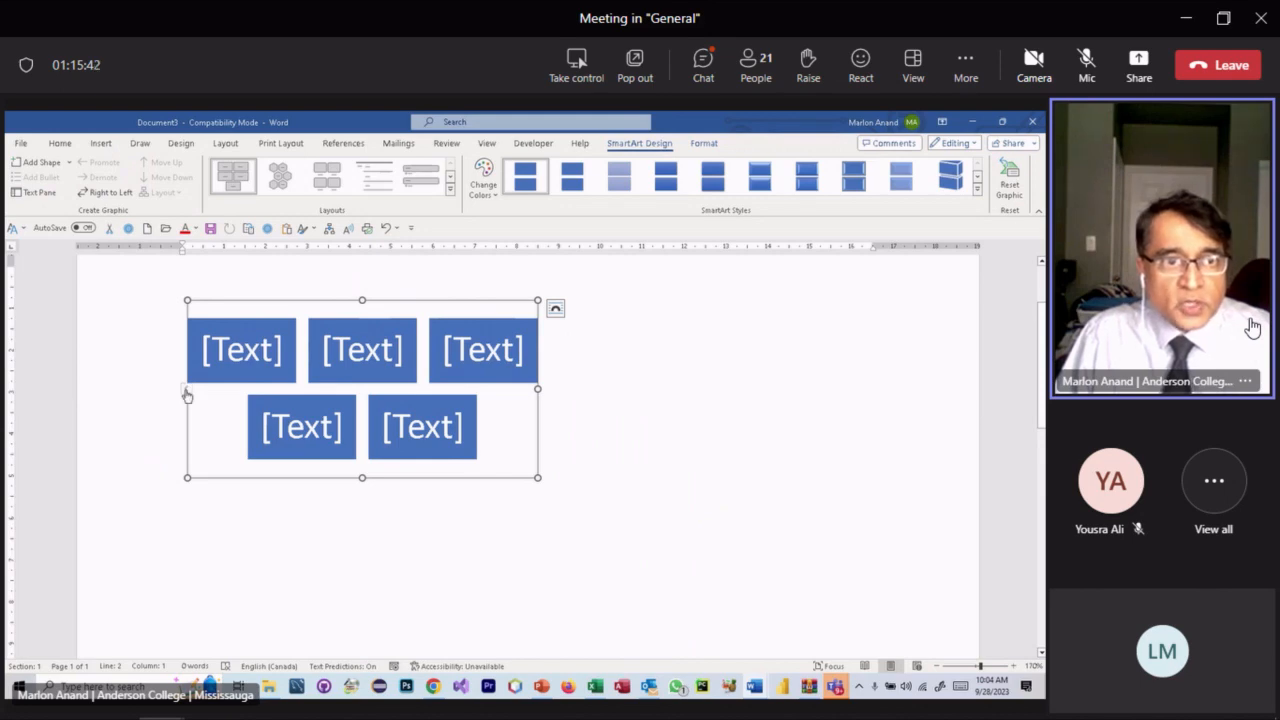
click(184, 390)
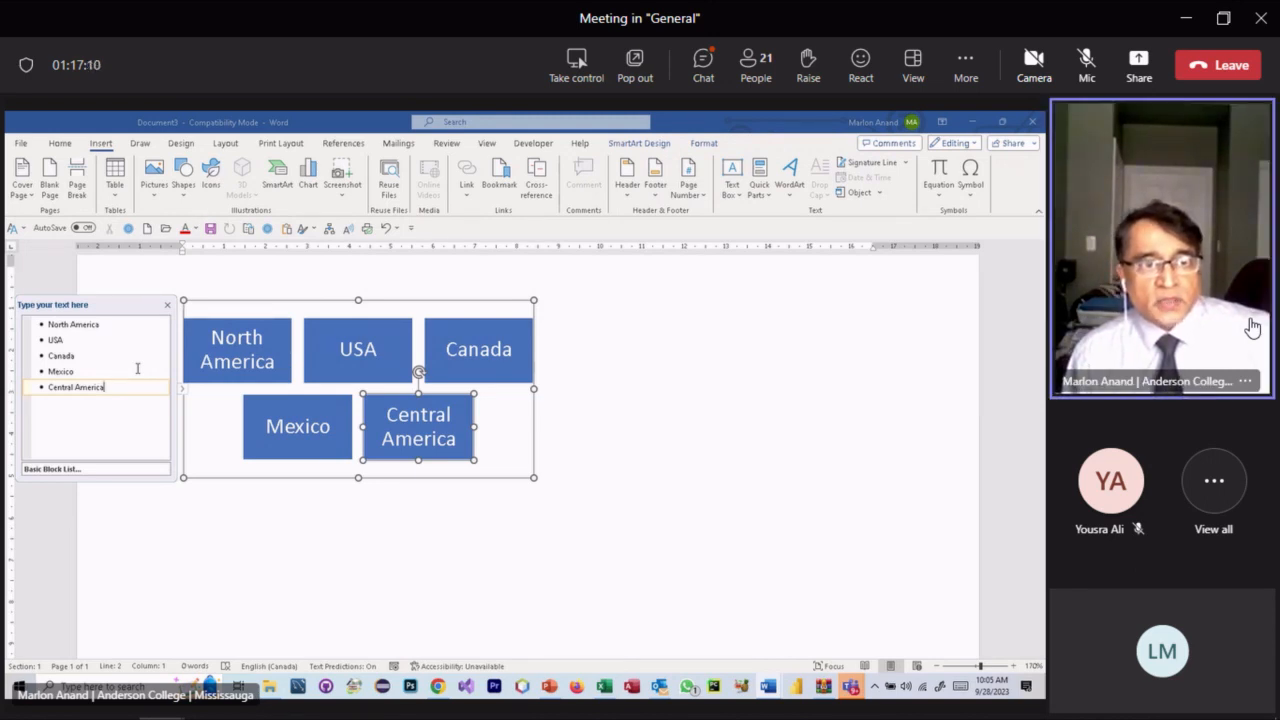
- Add blocks reading Panama and Costa Rica after Central America
key(Return)
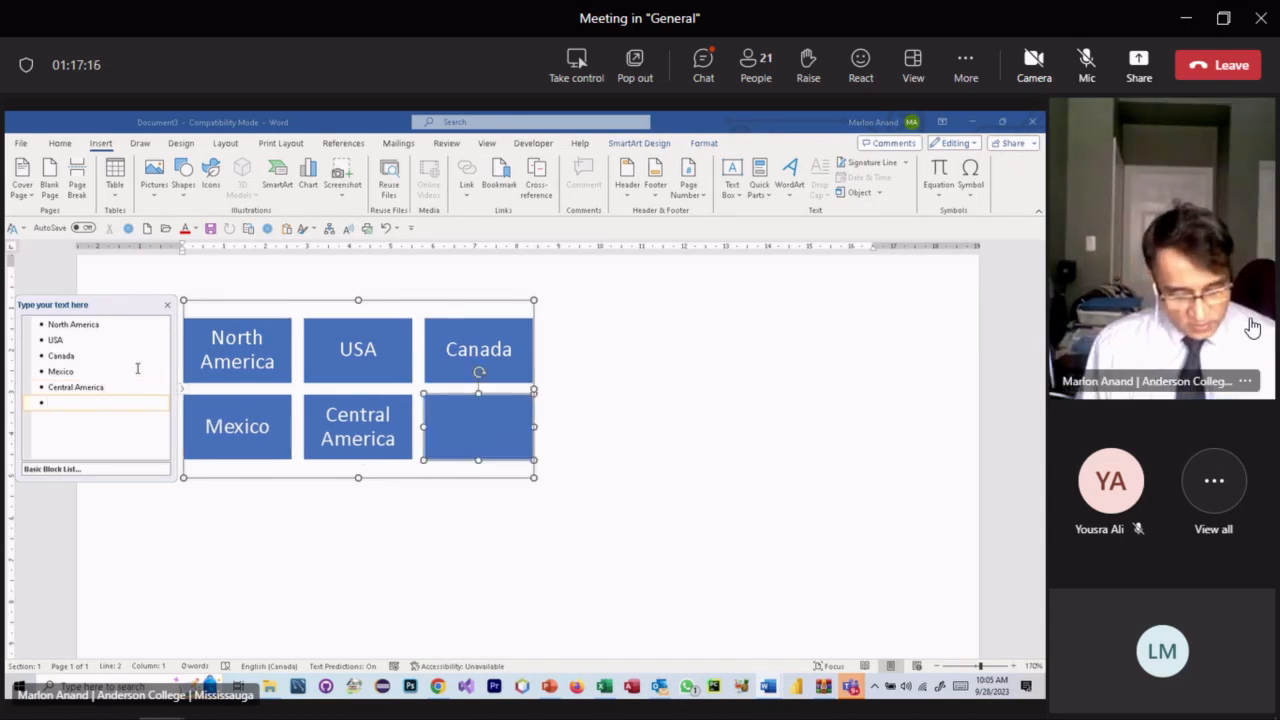
text(Panama)
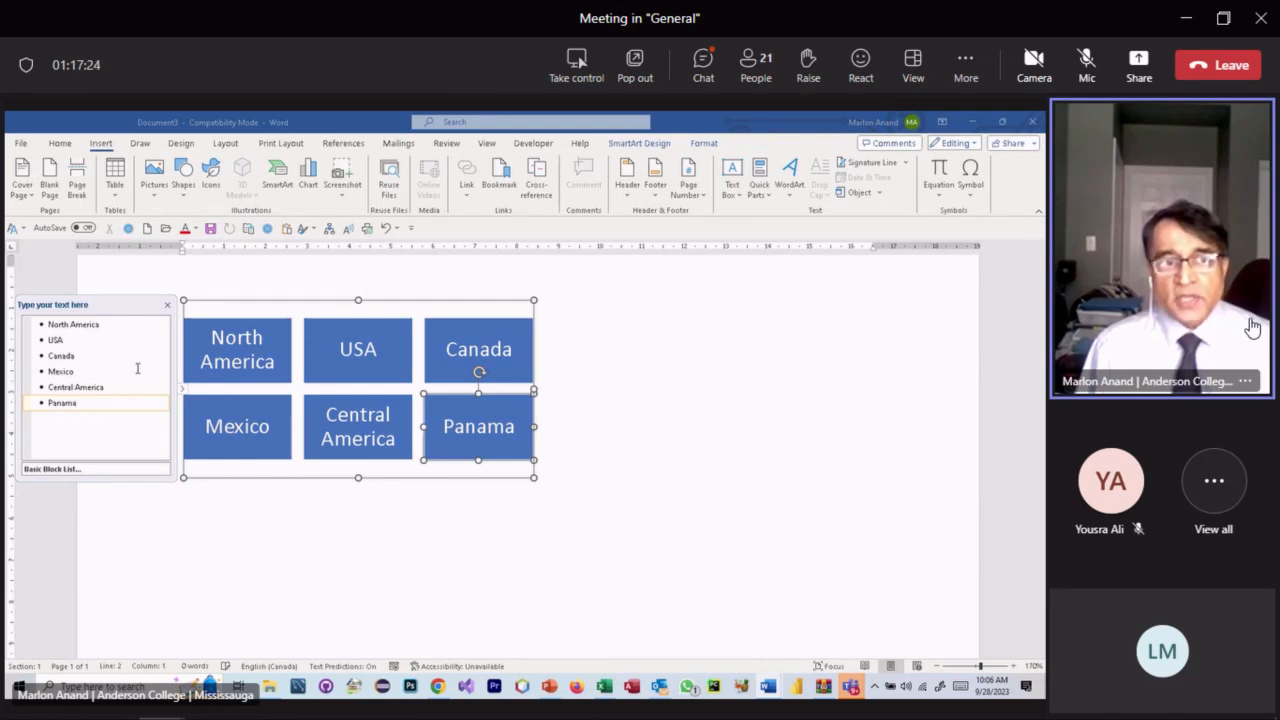
key(Return)
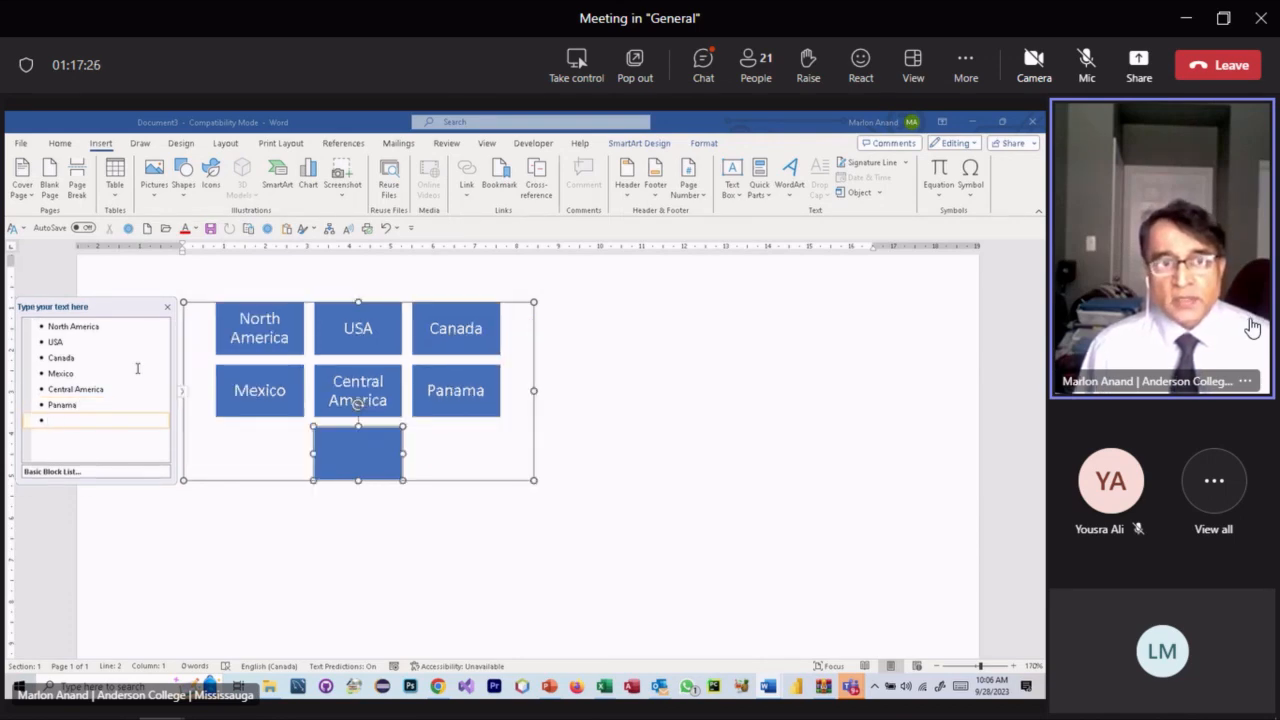
text(Co)
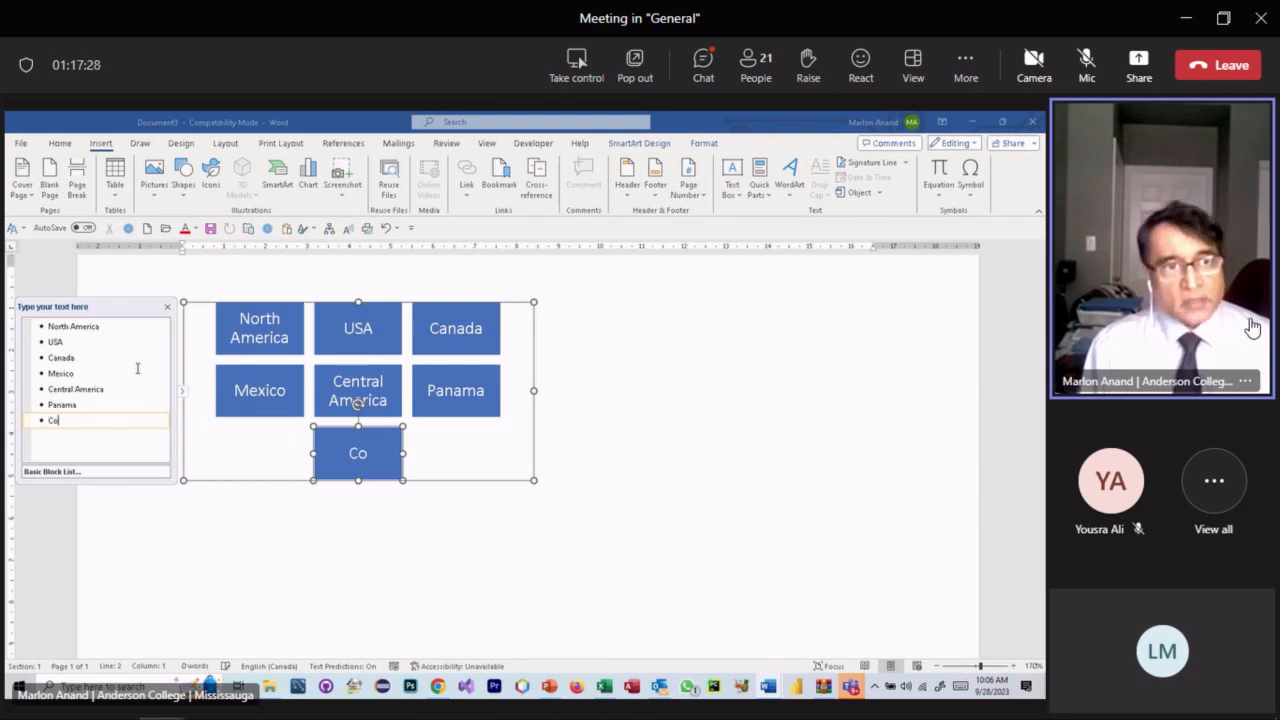
text(sta Rica)
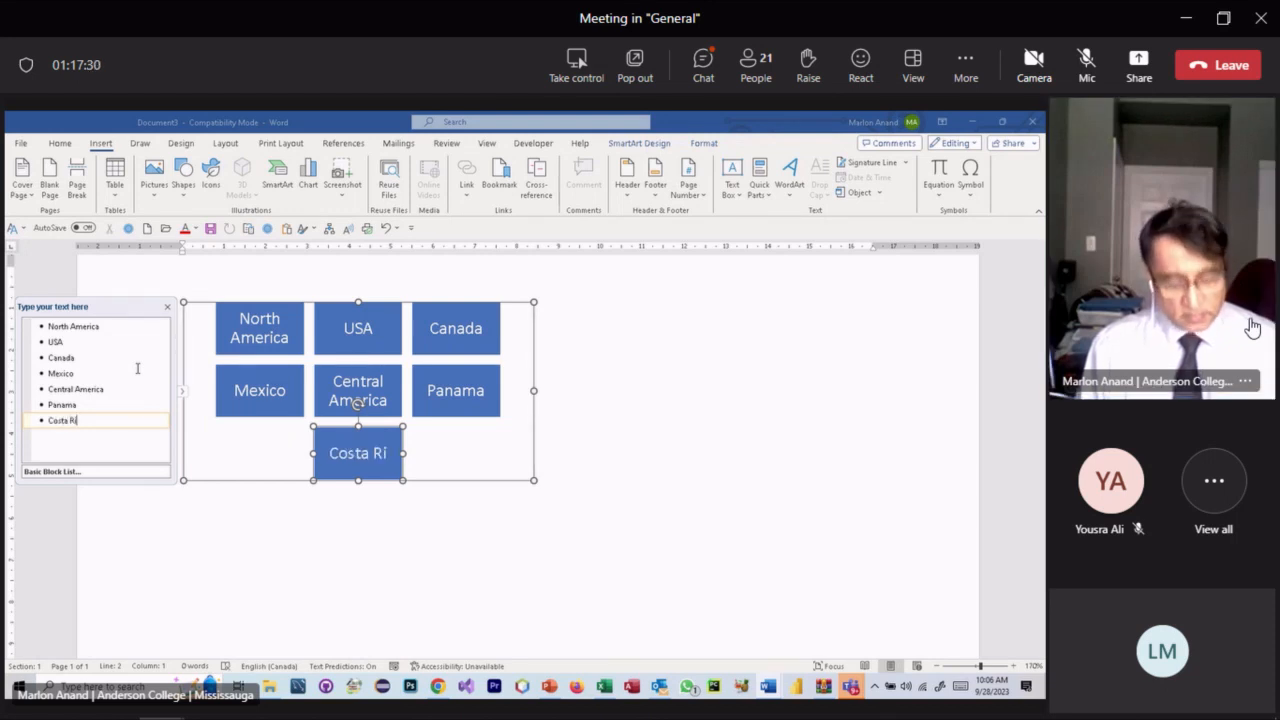
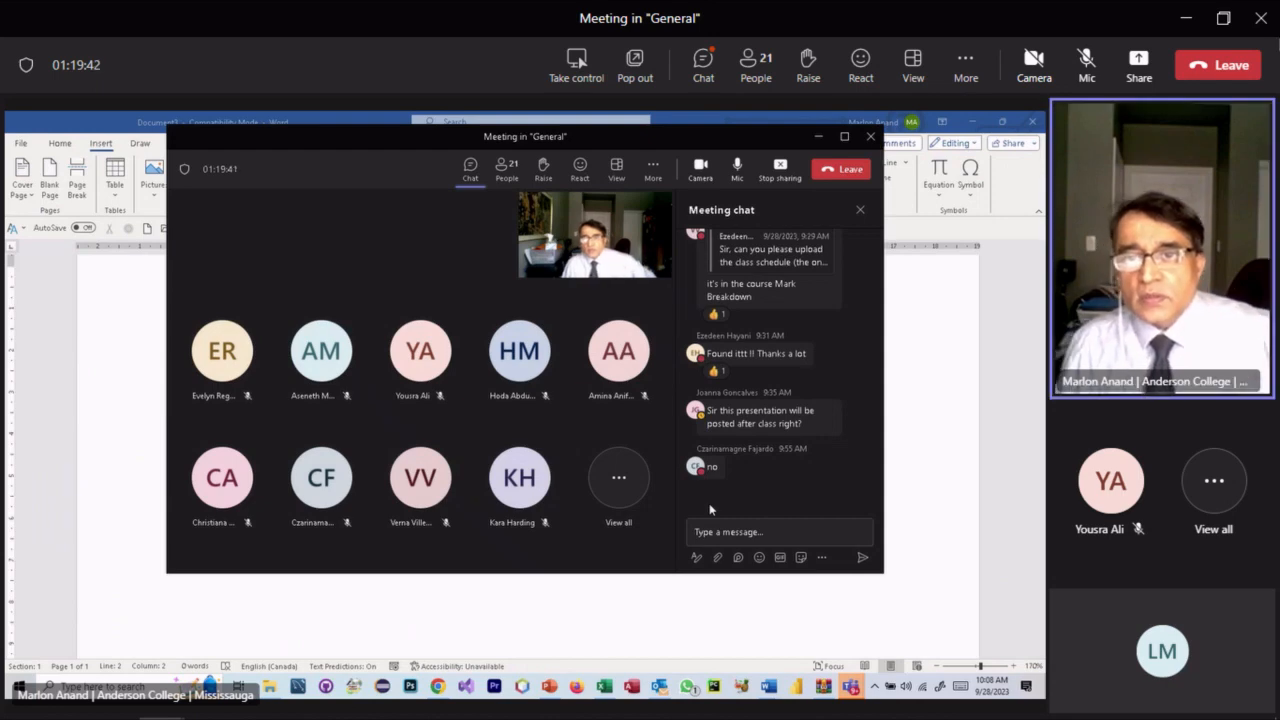
- Unmute the Teams microphone to speak, then mute it again
click(1077, 82)
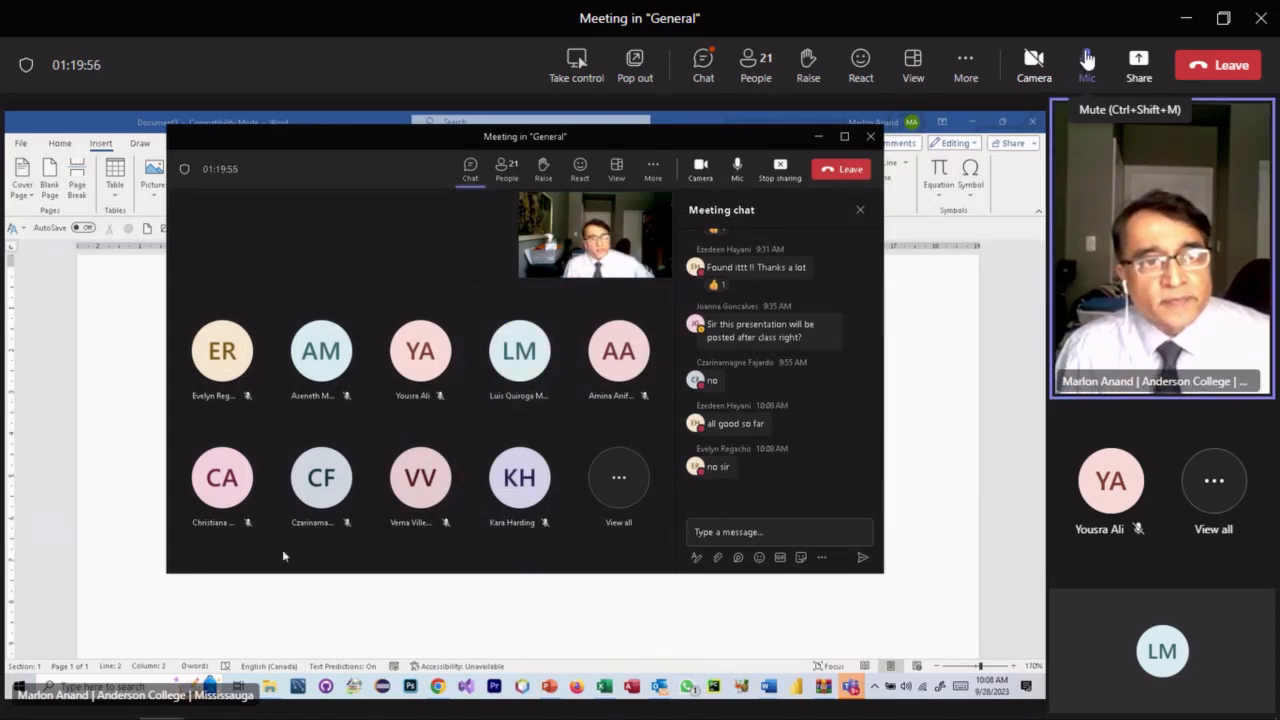
click(1086, 76)
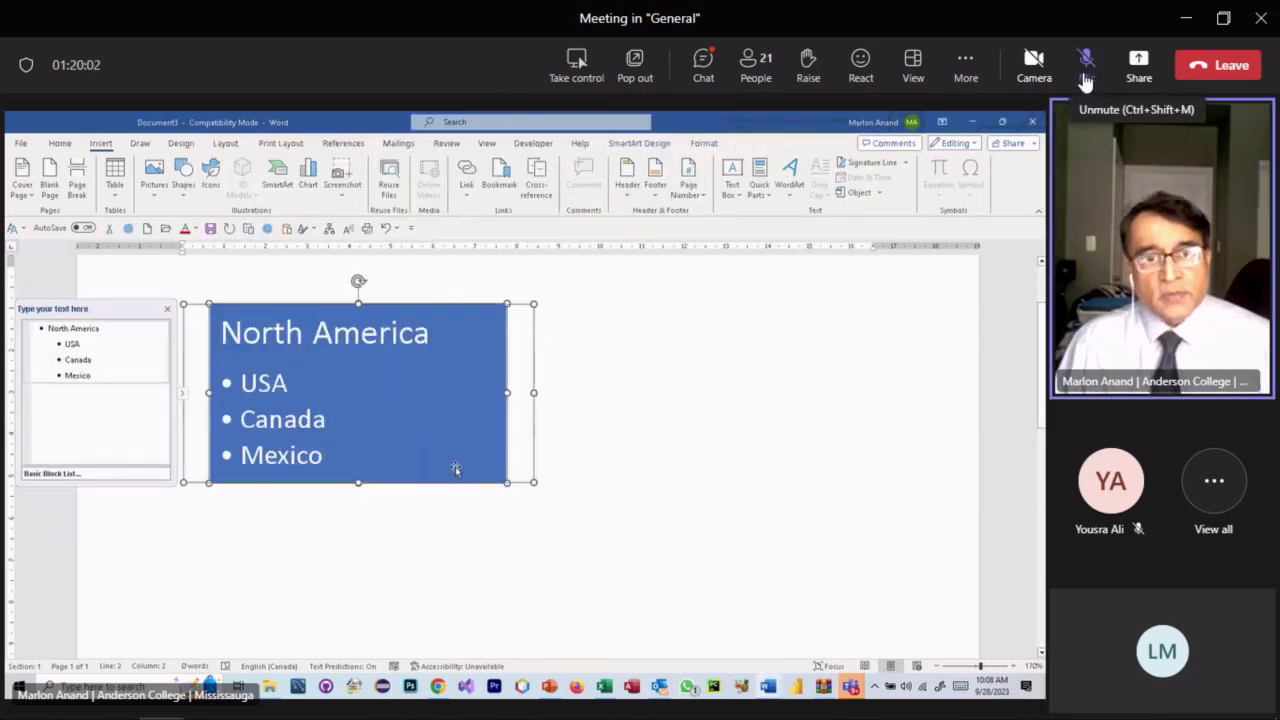
- Briefly unmute the Teams microphone to talk, then mute it once more
click(1086, 76)
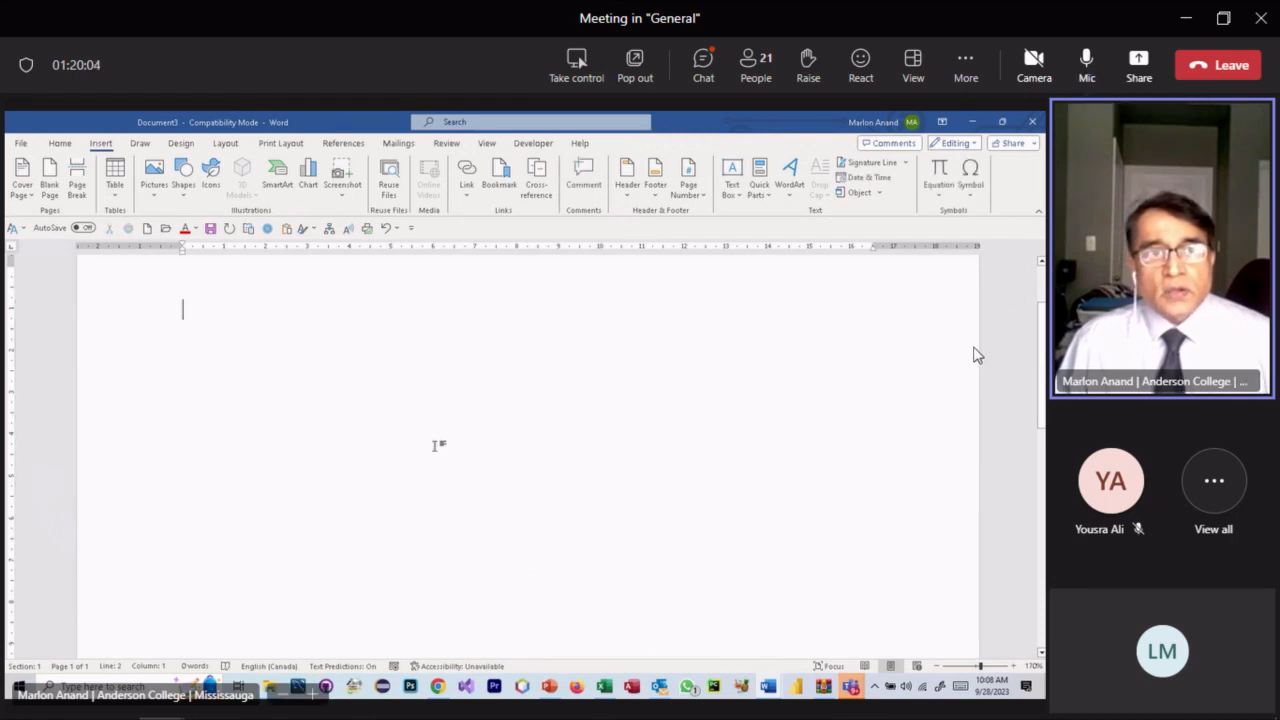
click(1086, 64)
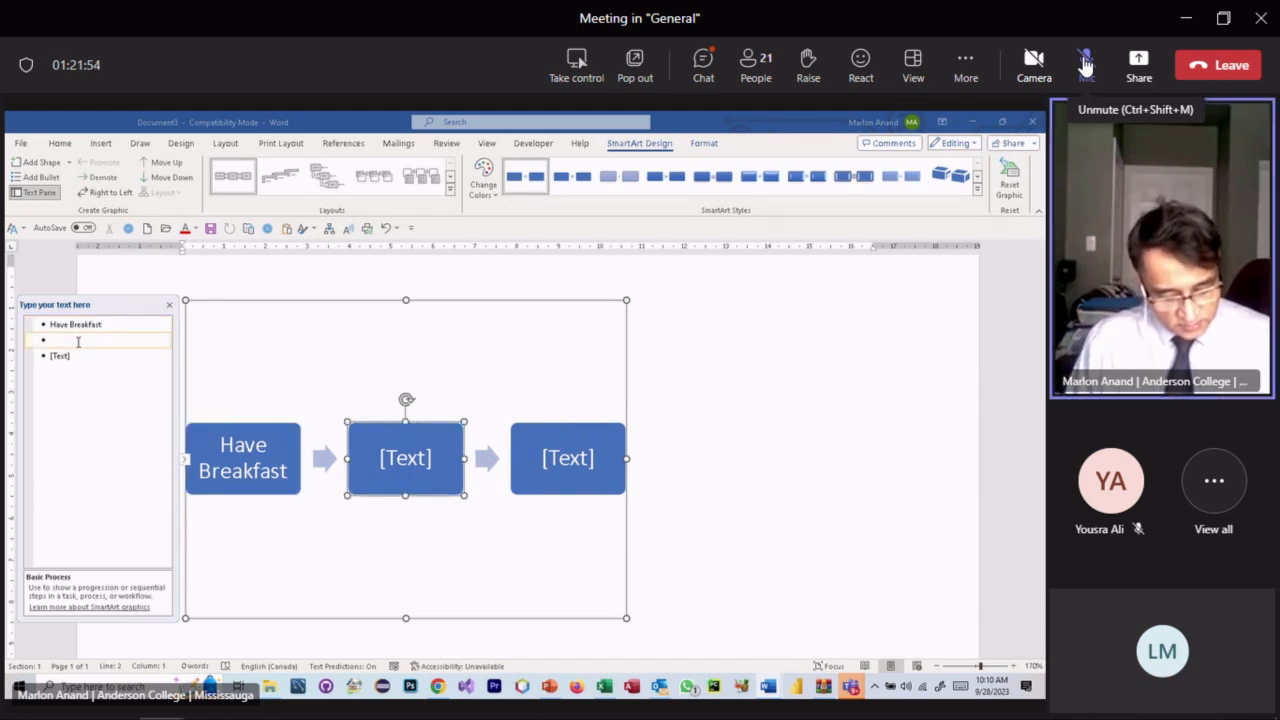
- Enter 'Go to work' as the second process step and 'Come home' as the third
text(Got)
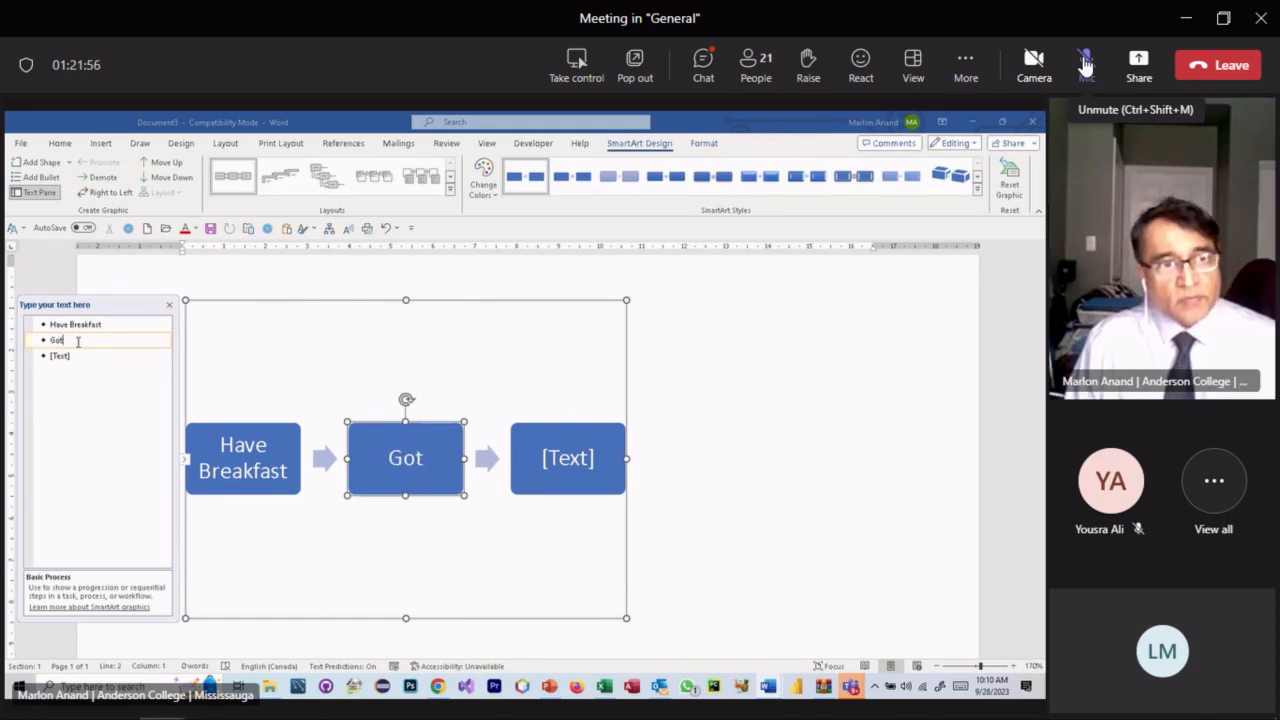
key(BackSpace)
text(to)
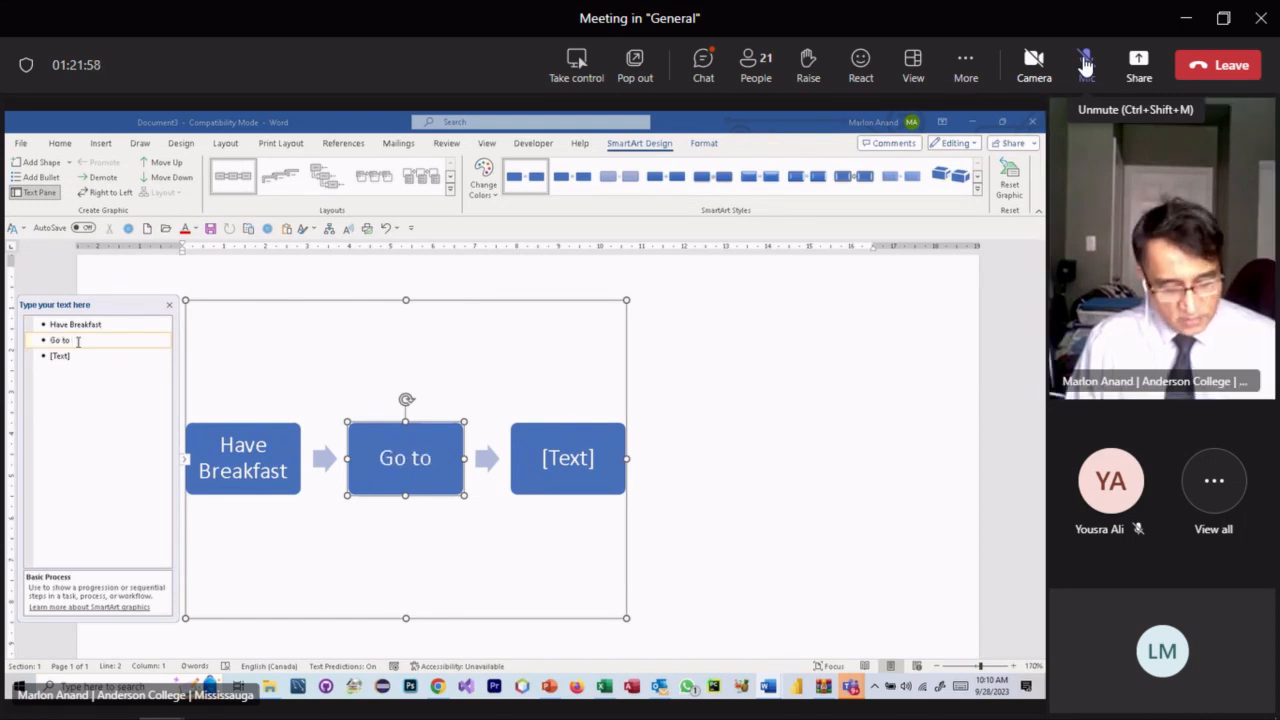
text( work)
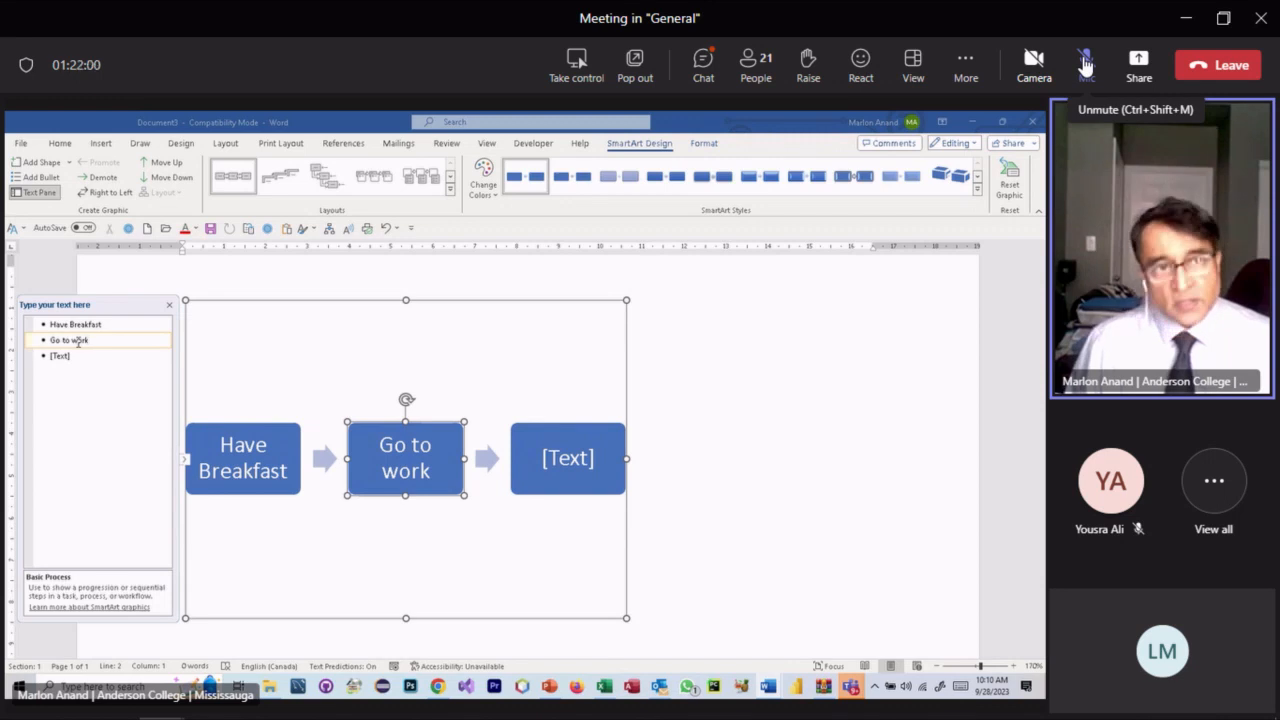
key(Return)
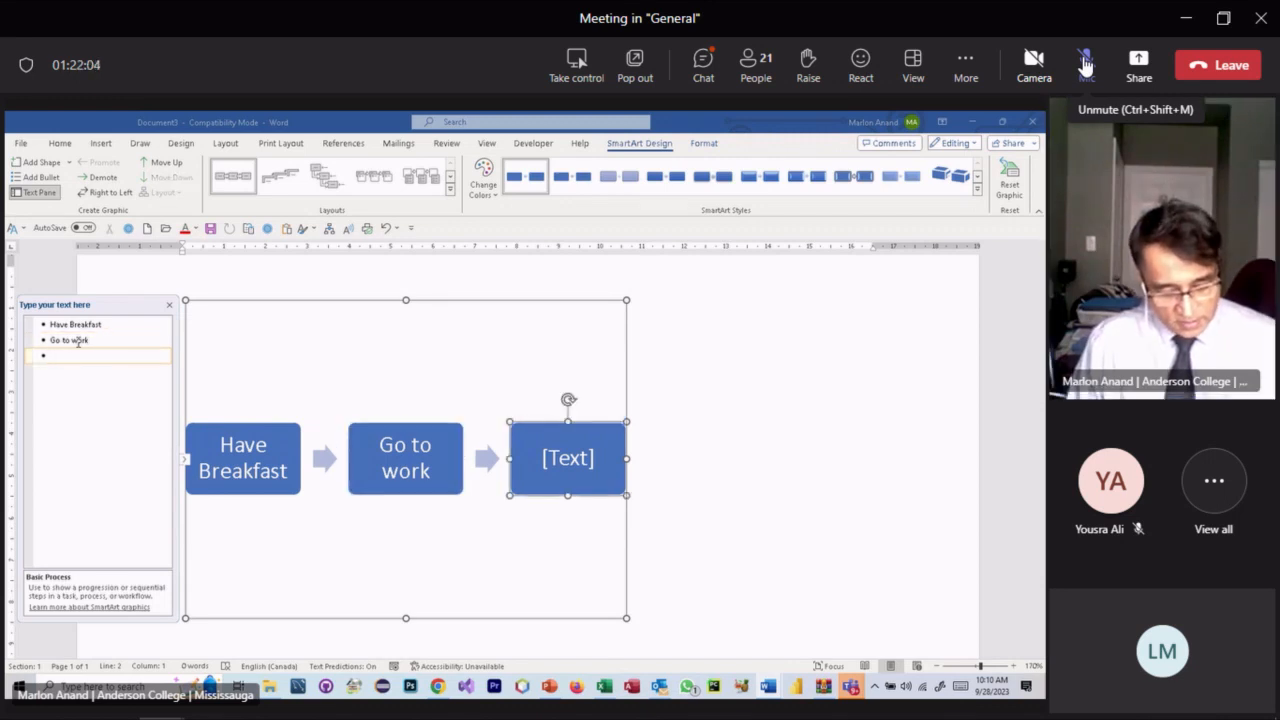
text(Come)
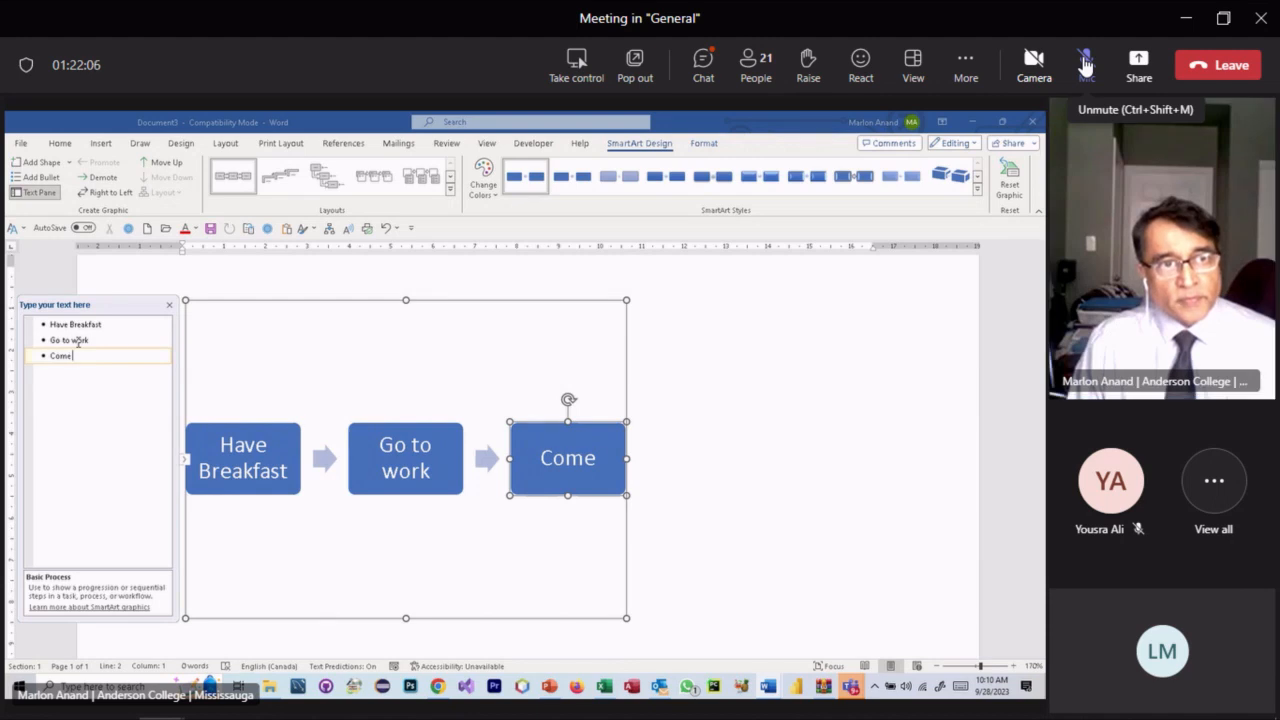
text( home)
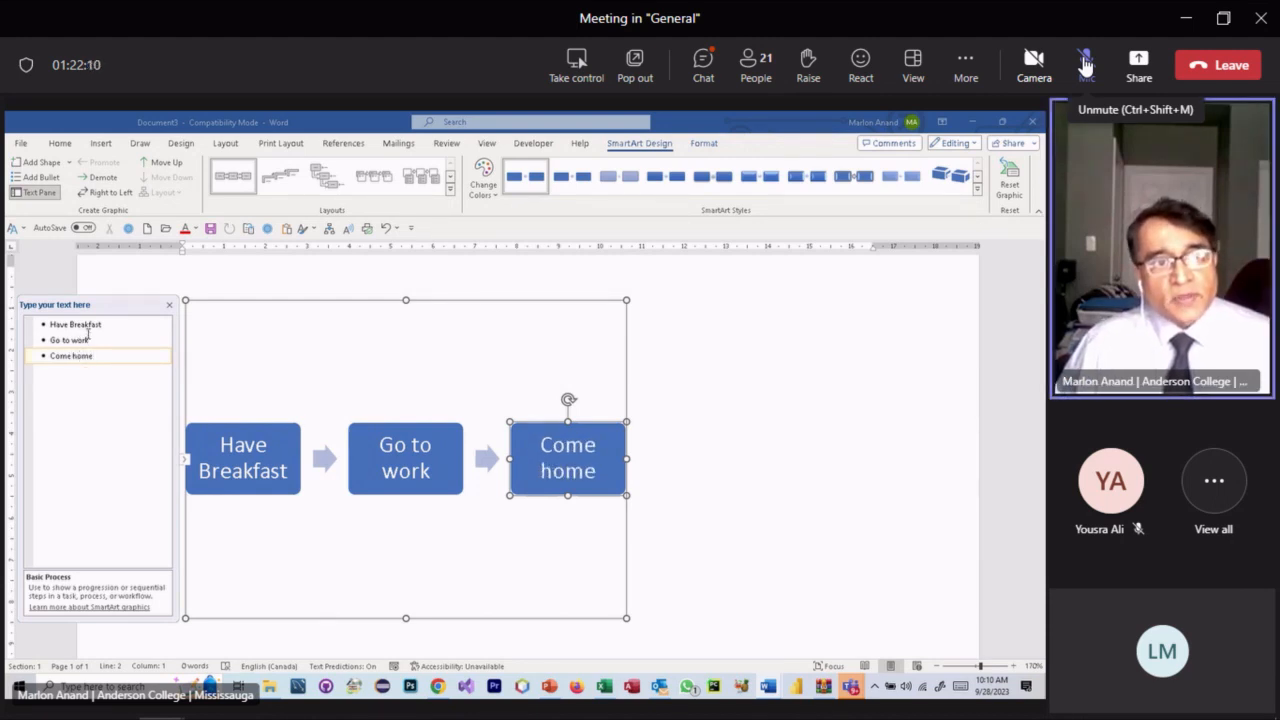
- Review the Have Breakfast, Go to work and Come home entries in the text pane
click(96, 324)
click(97, 340)
click(98, 356)
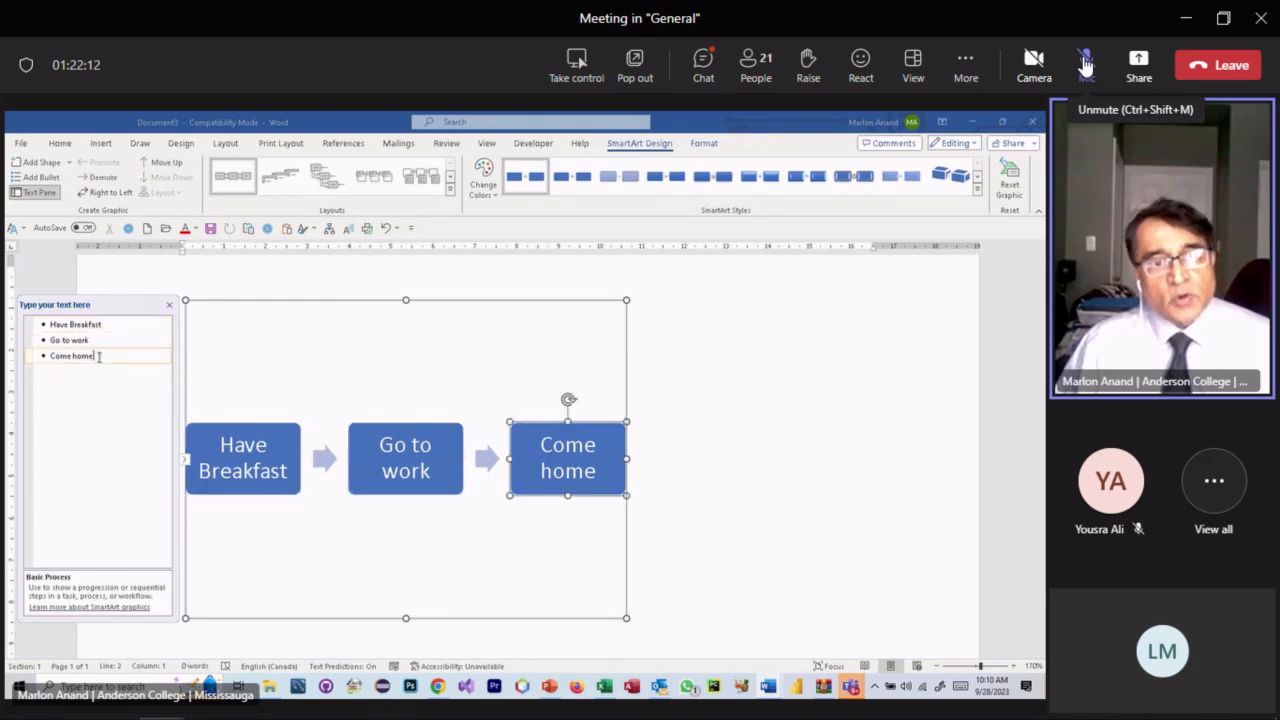
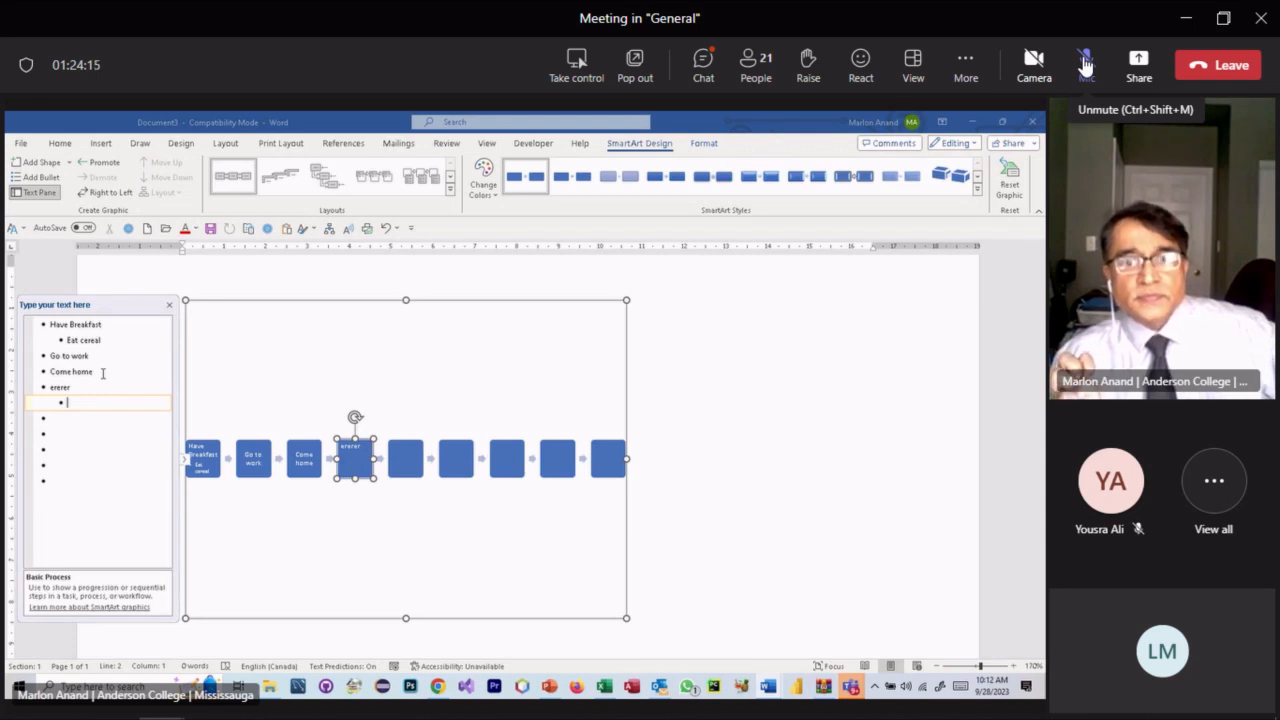
- Unmute the Teams microphone to speak
click(1085, 65)
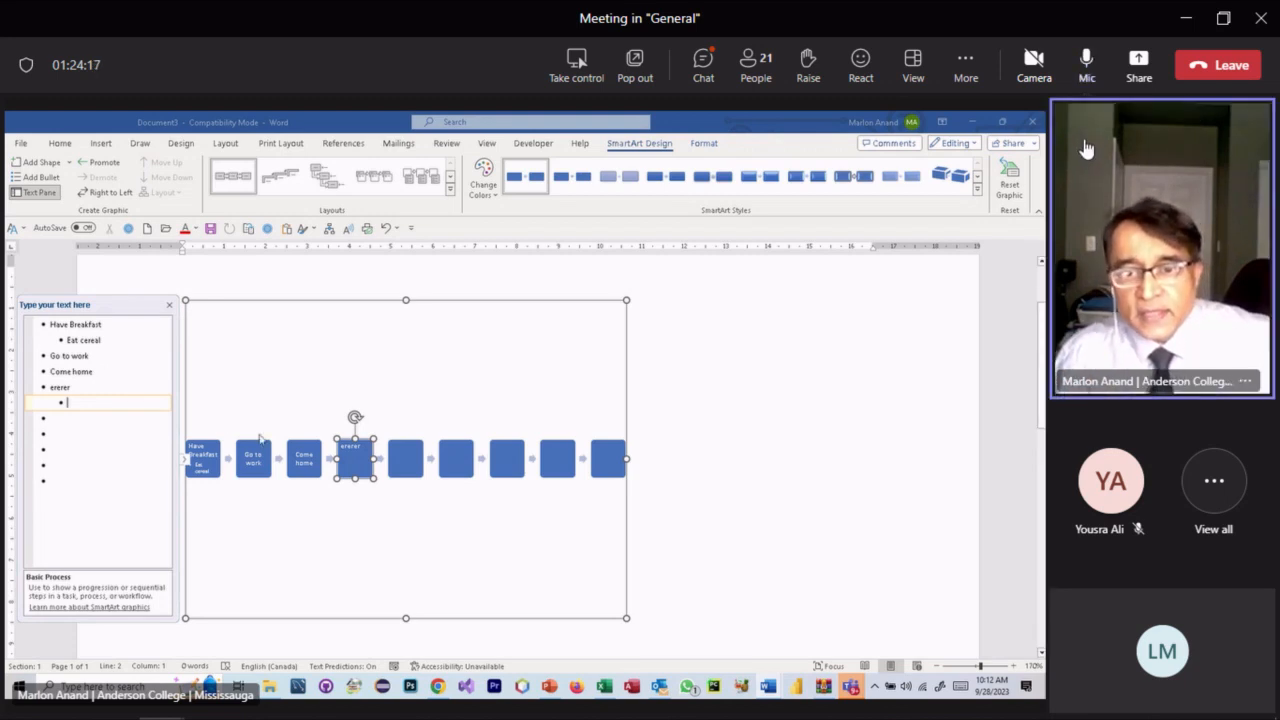
- Mute the Teams microphone again
click(1088, 66)
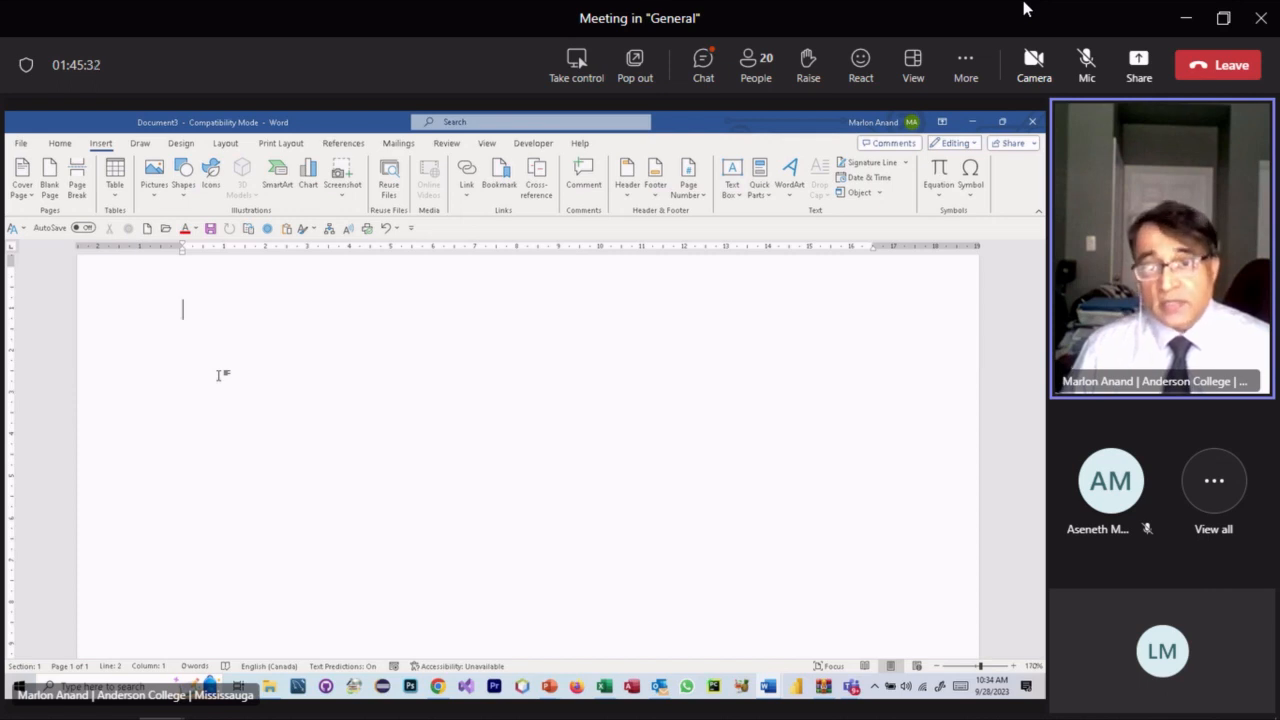
- Paste the copied coastal photo into the page, then return to Chrome's italy image results
key(ctrl+v)
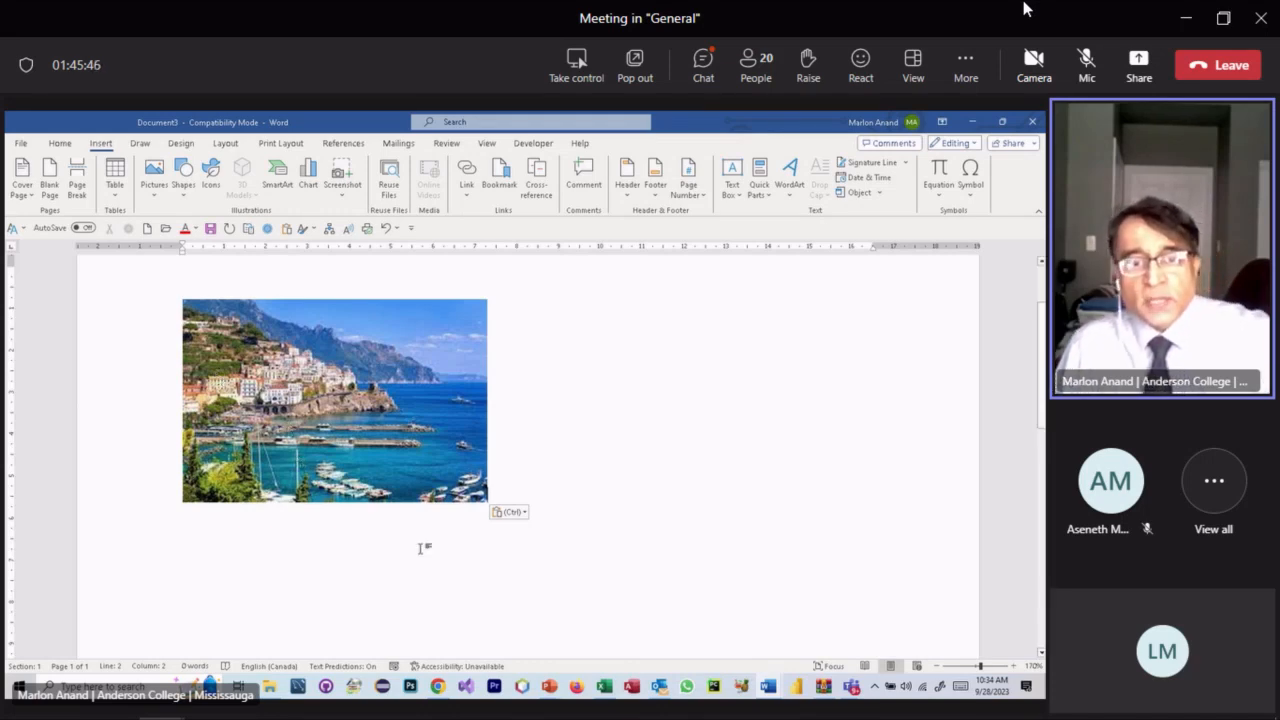
click(437, 686)
scroll(258, 383, up, 2)
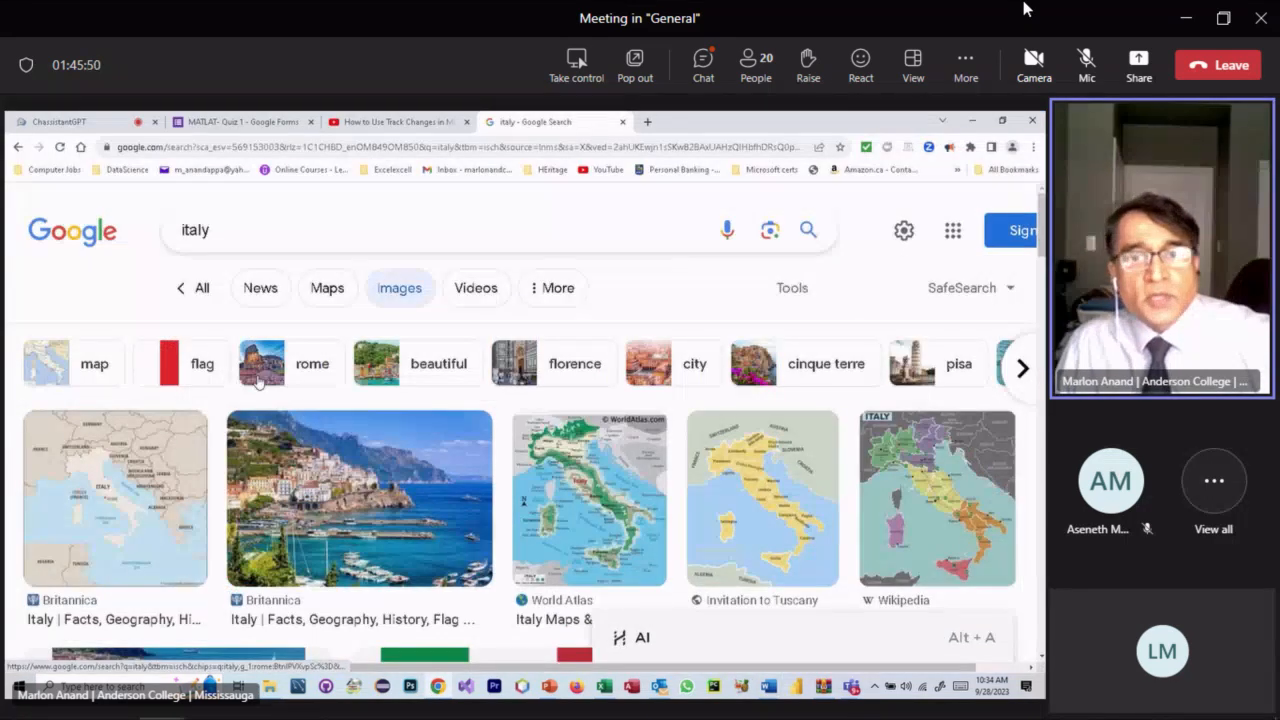
- Open the official Italia.it Discover Italy site from the italy web results and dismiss its cookie notice
click(210, 289)
scroll(243, 403, down, 3)
scroll(243, 403, down, 10)
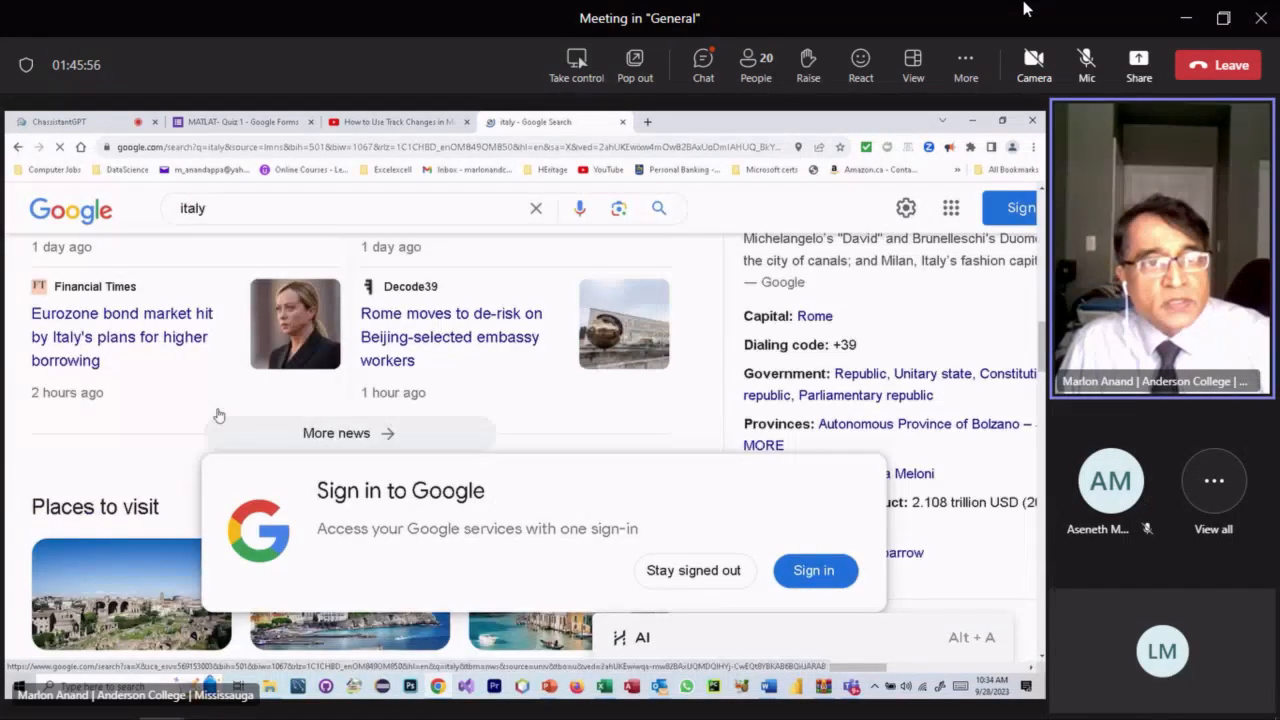
scroll(218, 414, down, 10)
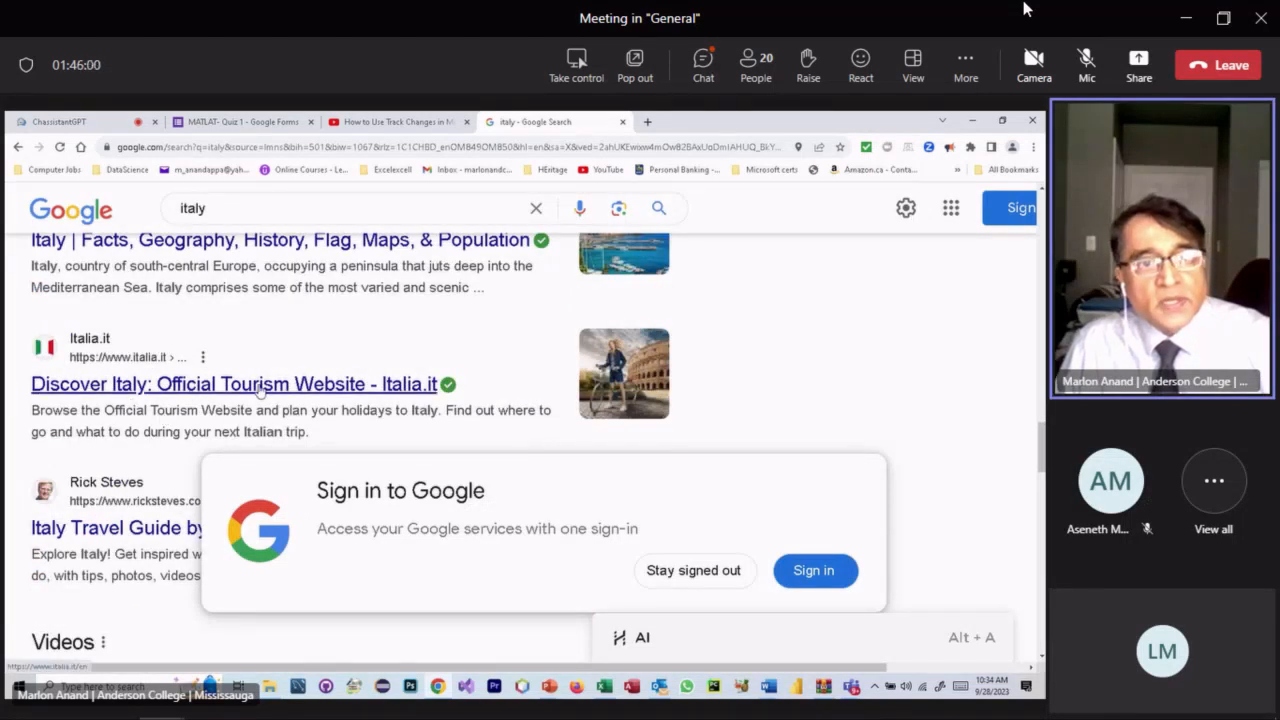
click(277, 395)
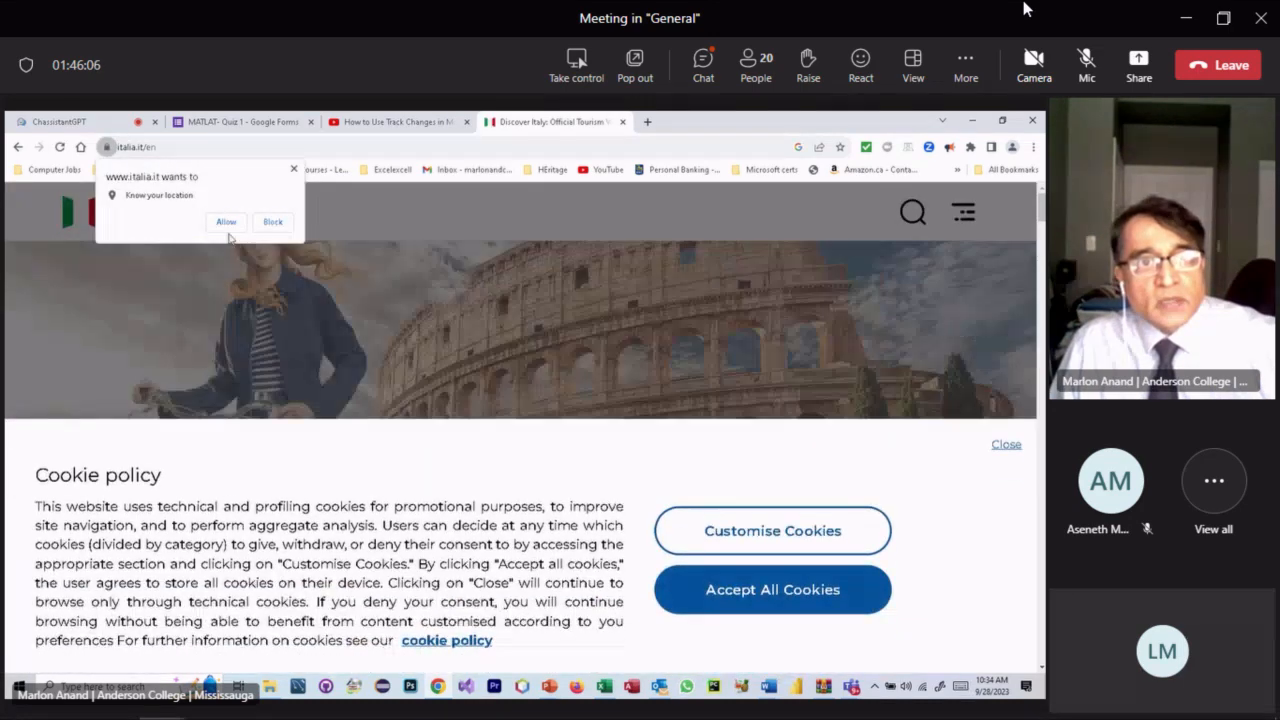
scroll(291, 397, down, 5)
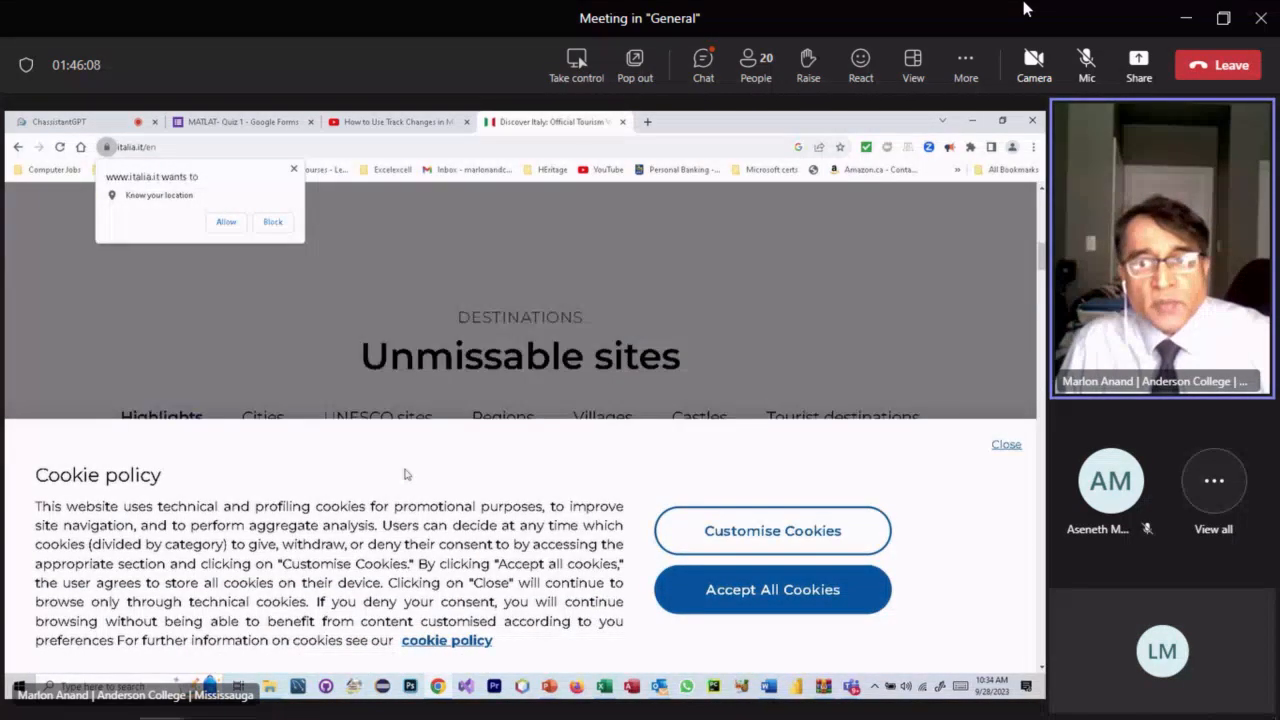
click(1005, 444)
- Copy the Polignano a Mare photo from the Italia.it page
scroll(364, 478, down, 3)
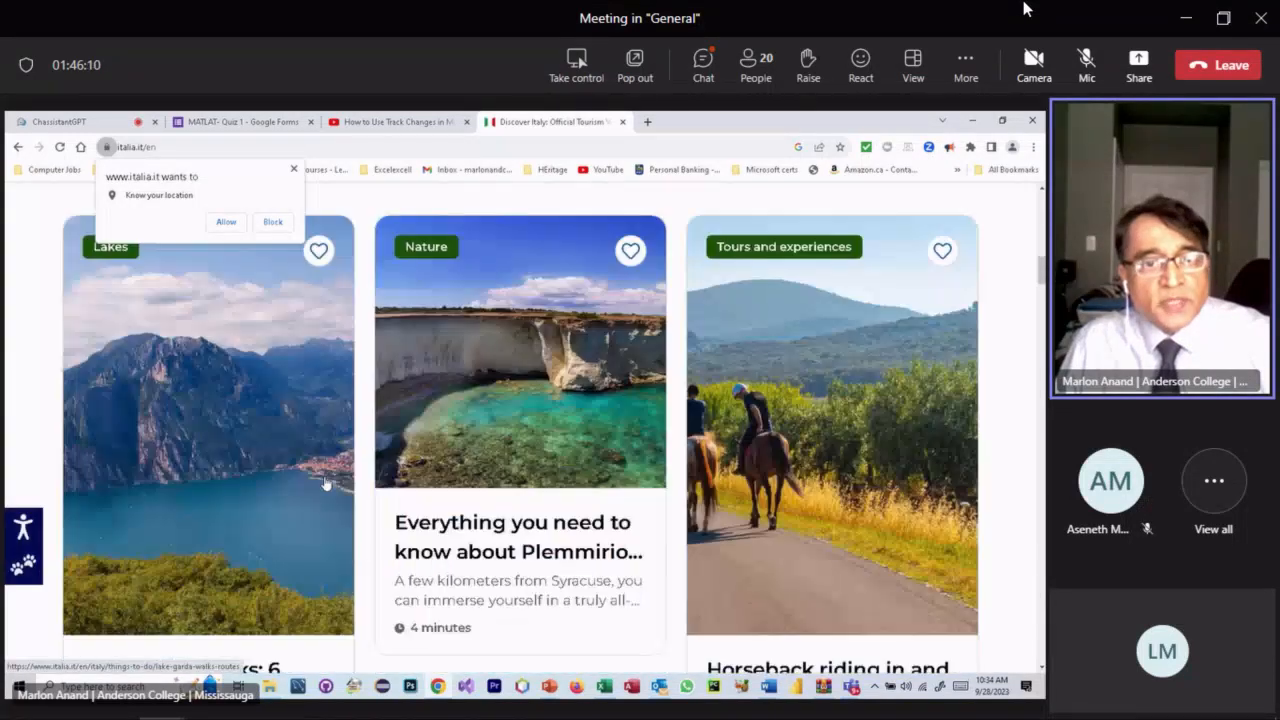
scroll(325, 484, down, 6)
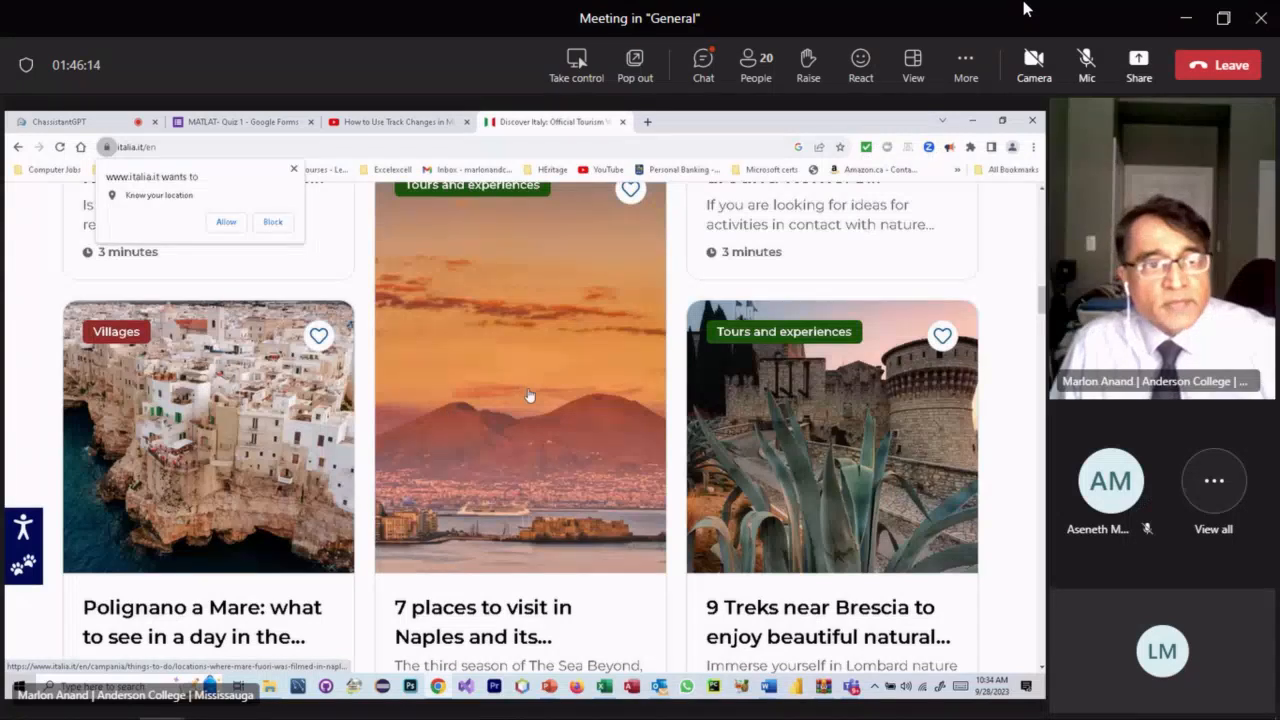
right_click(199, 426)
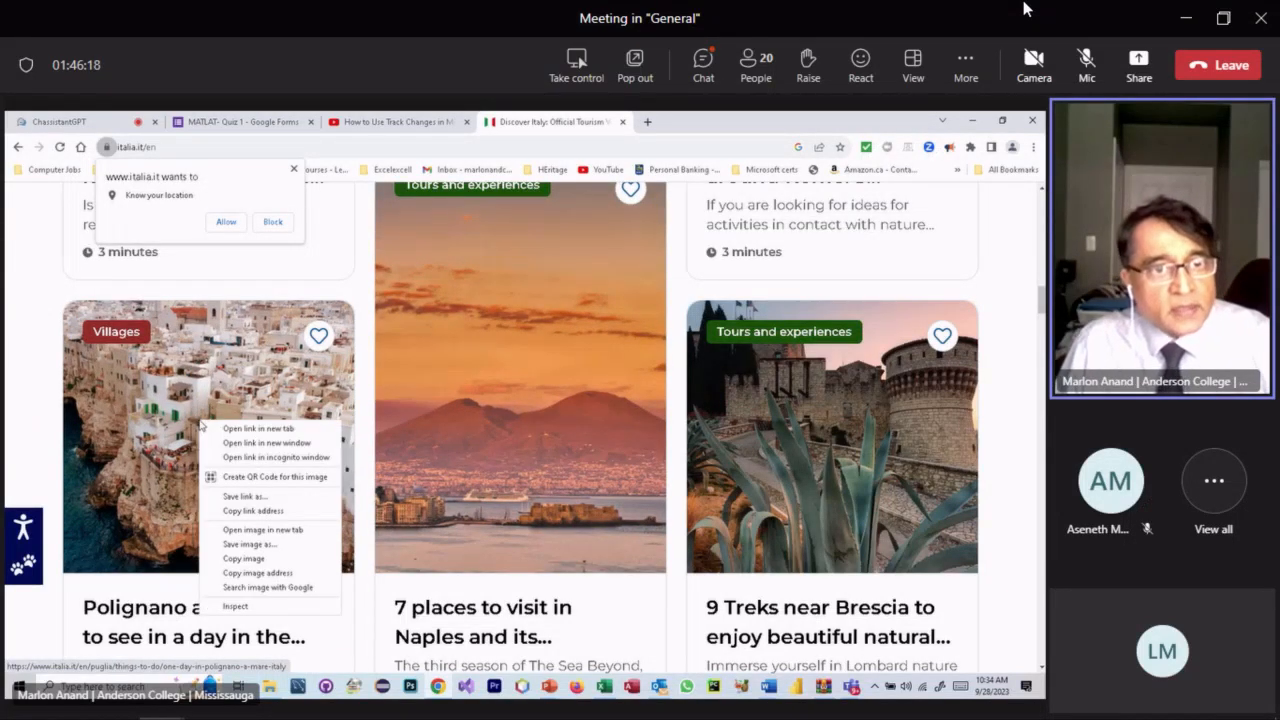
click(255, 562)
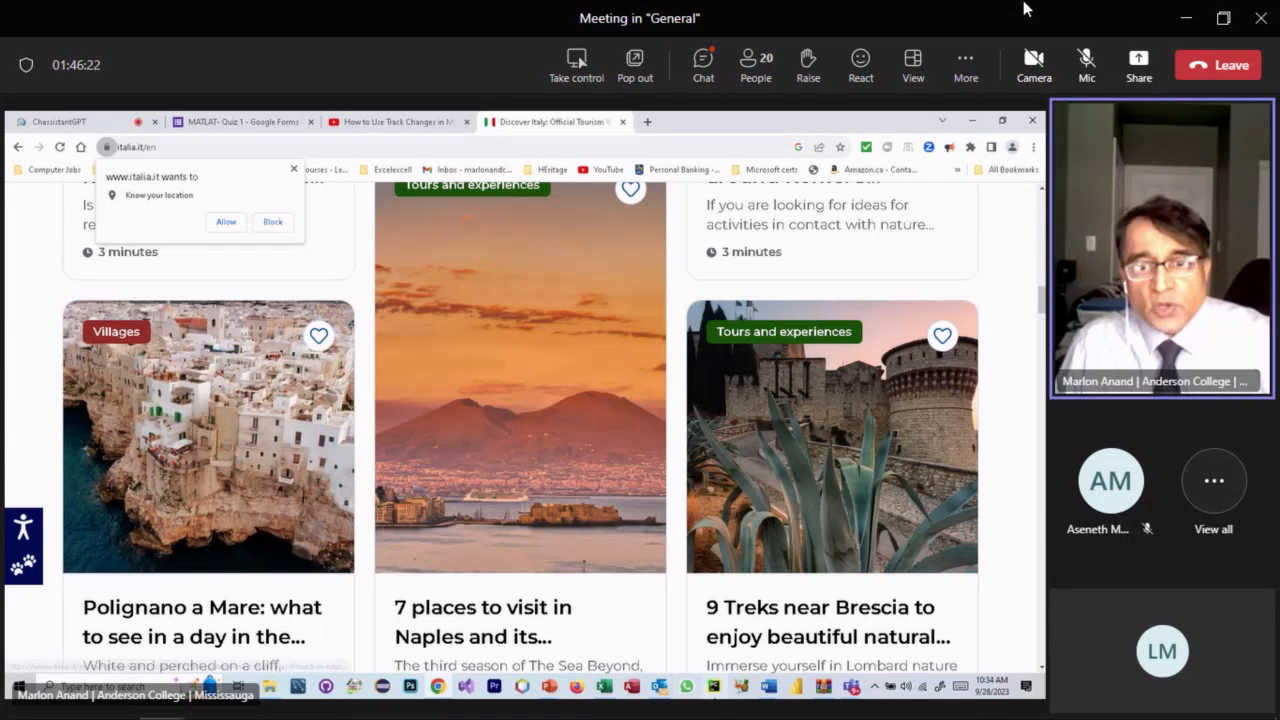
- Back in Document3, paste the copied town photo as a picture
mouse_move(774, 690)
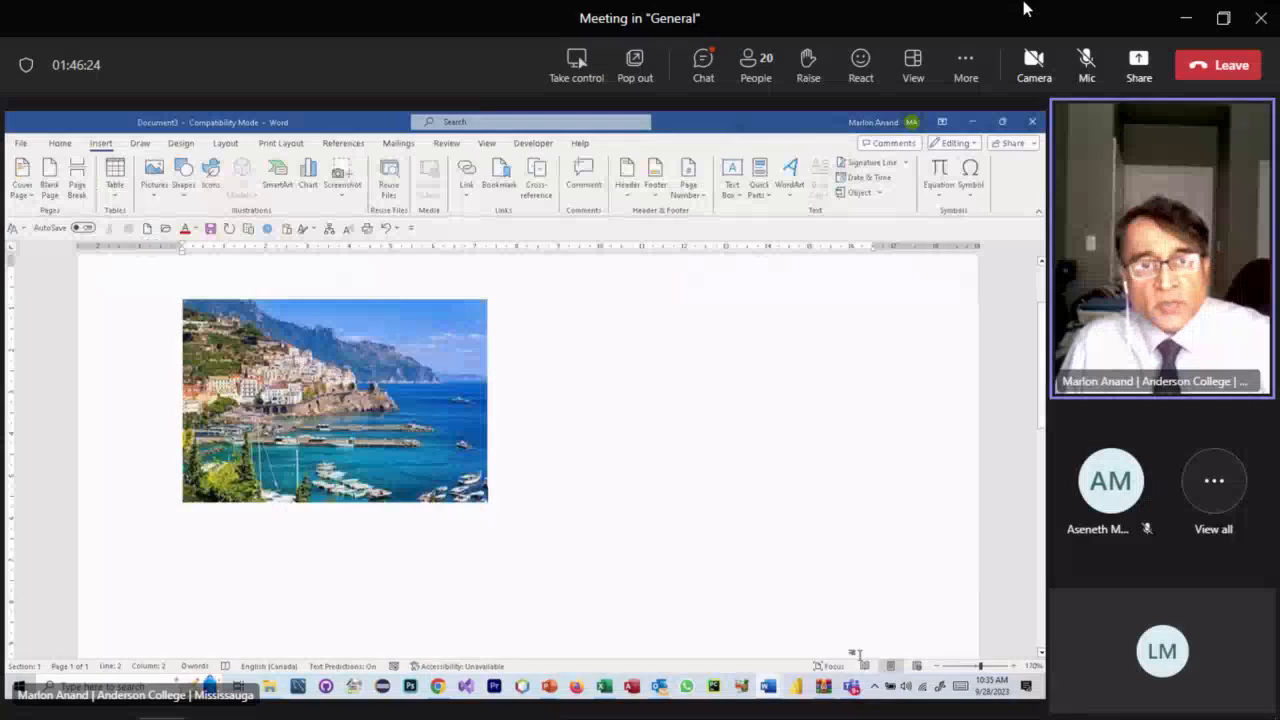
click(888, 625)
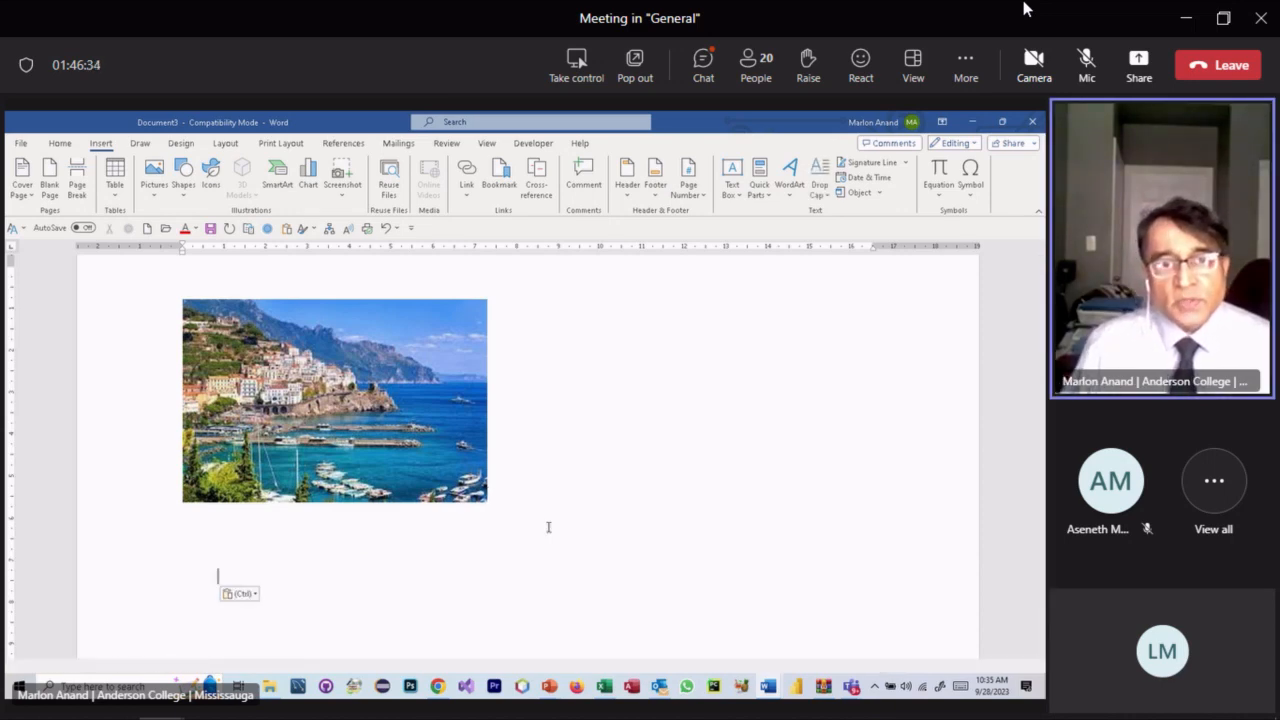
scroll(334, 591, down, 2)
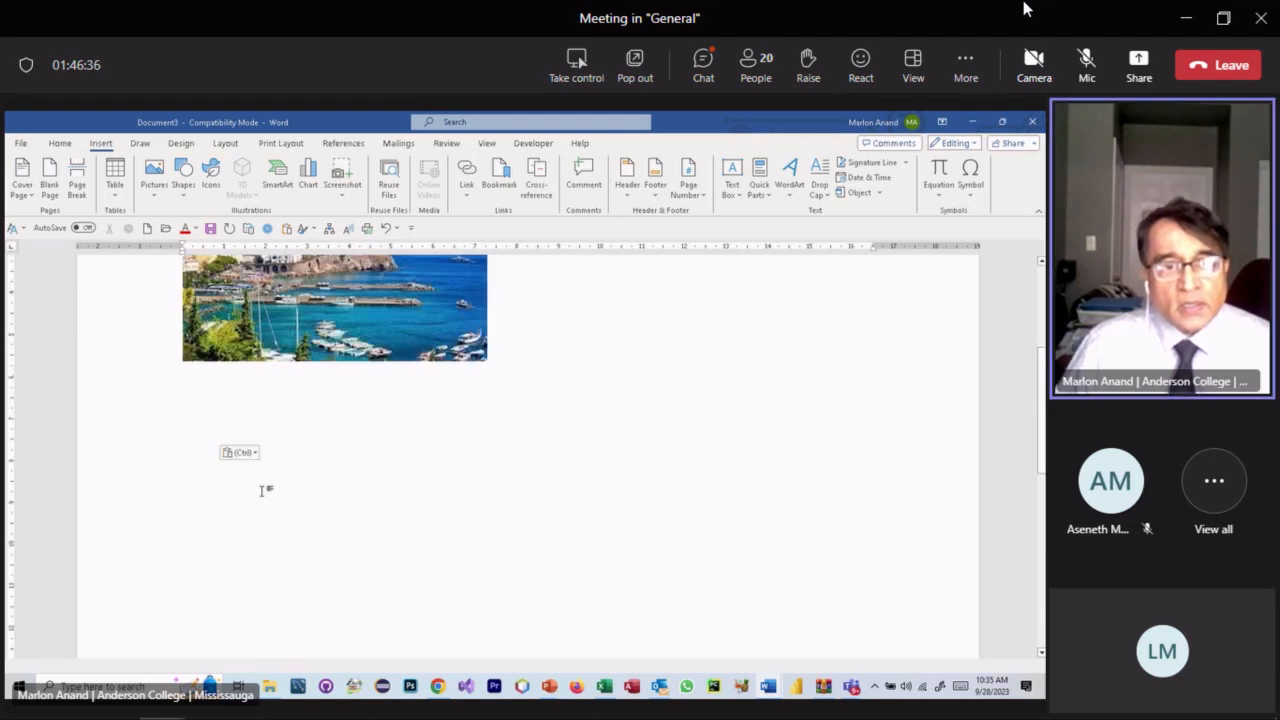
click(252, 453)
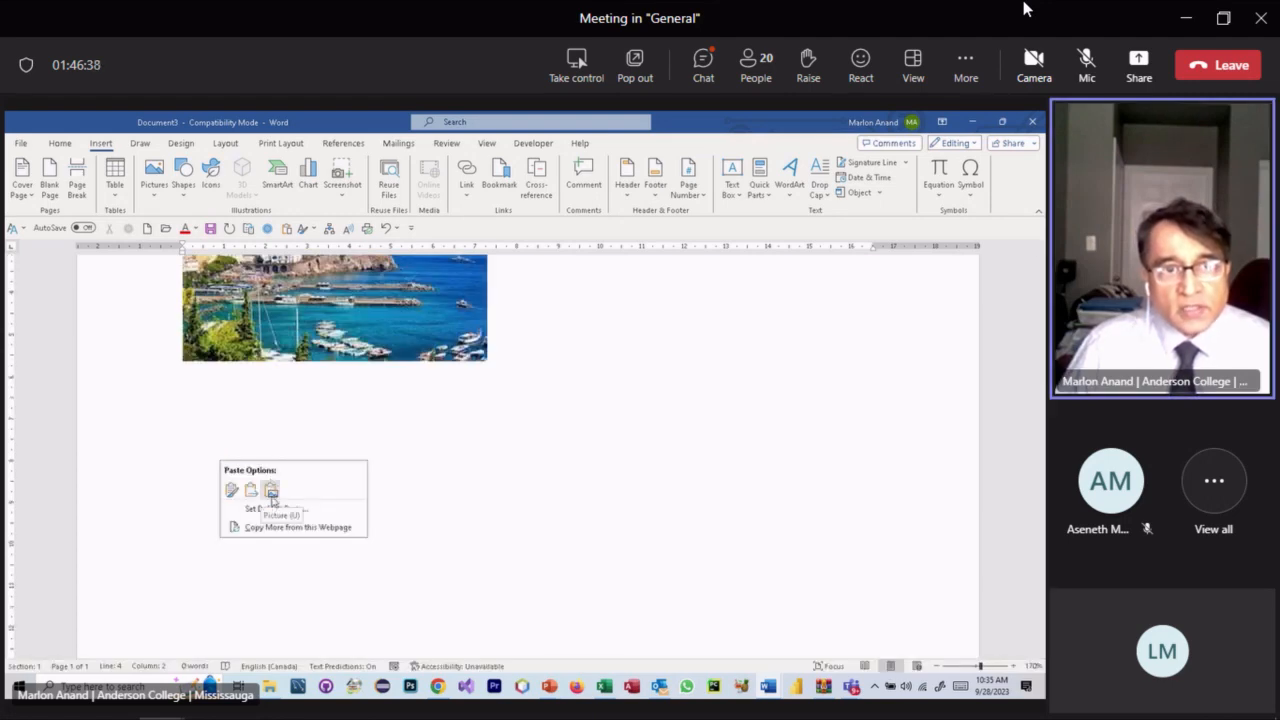
click(271, 490)
- Paste the Polignano a Mare photo as a picture below the Amalfi photo and push it to page 2
scroll(358, 498, up, 5)
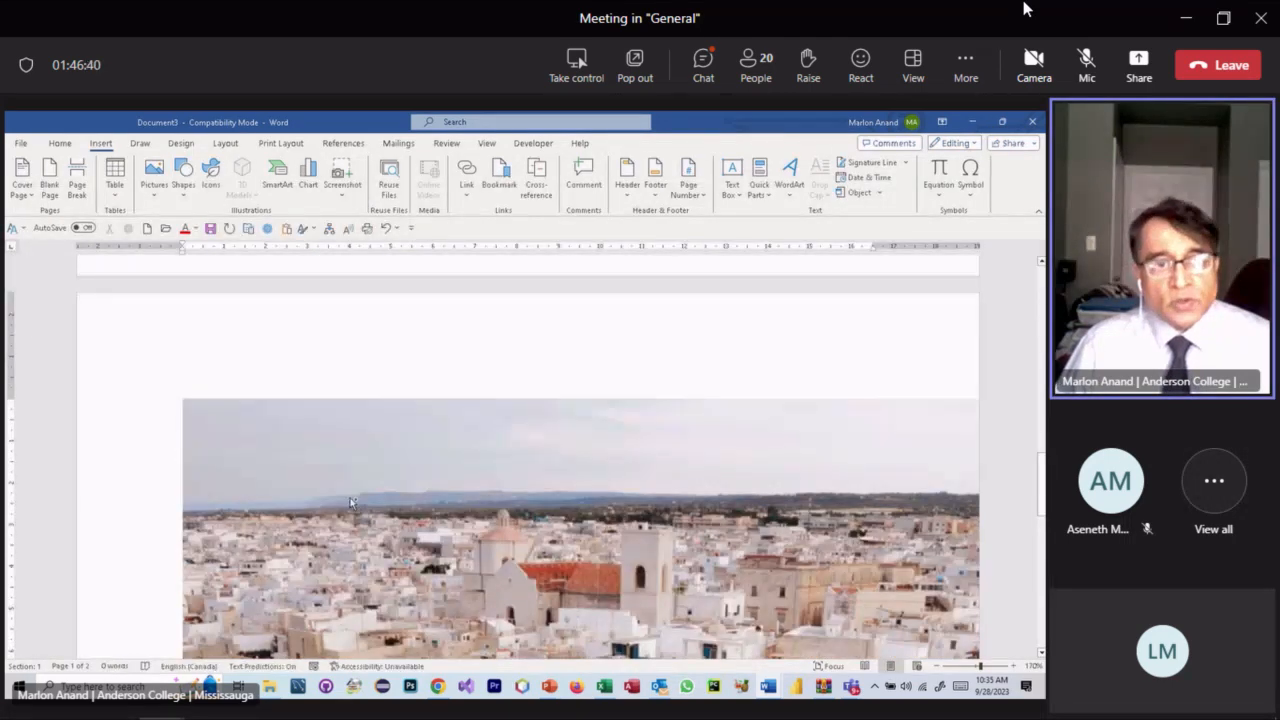
key(ctrl+v)
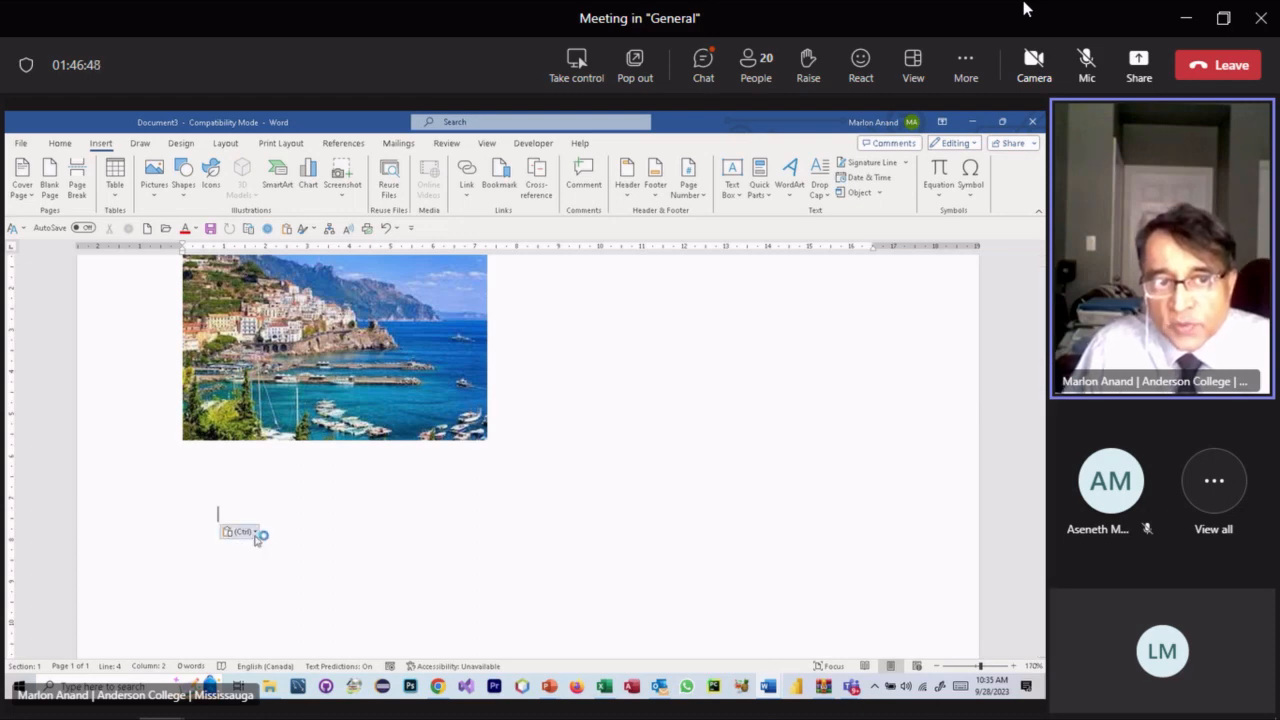
click(254, 533)
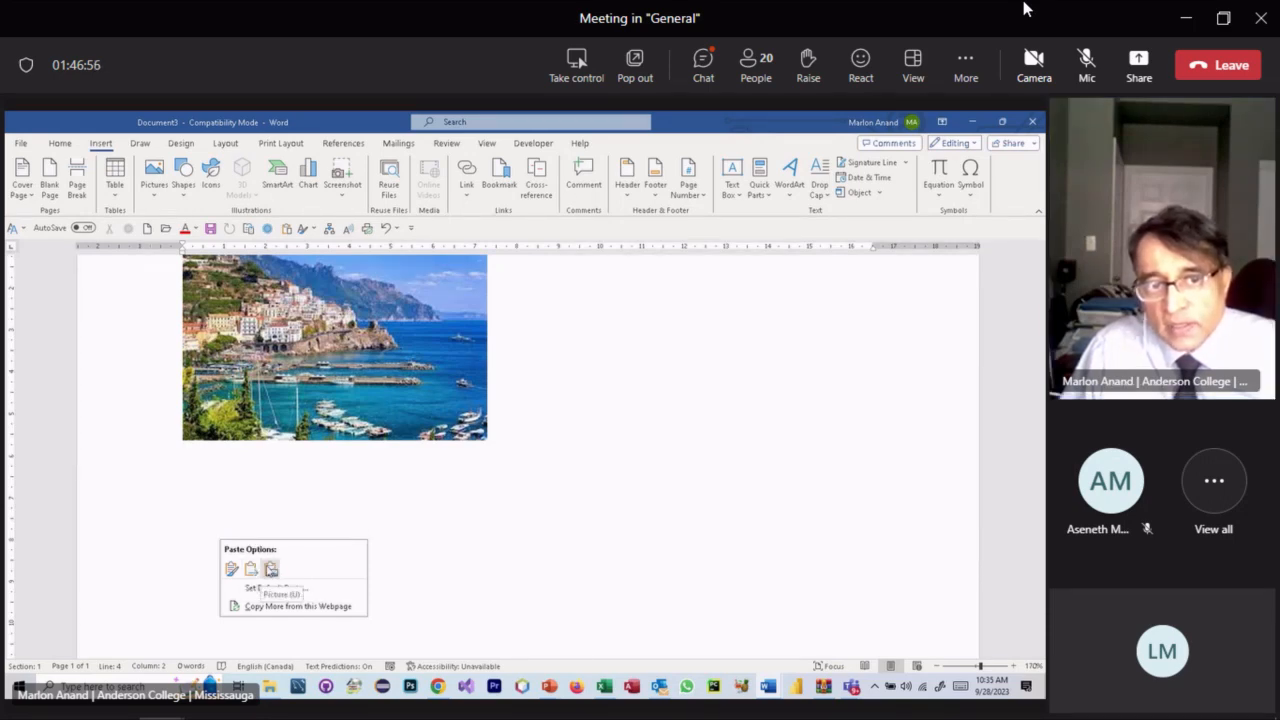
click(270, 569)
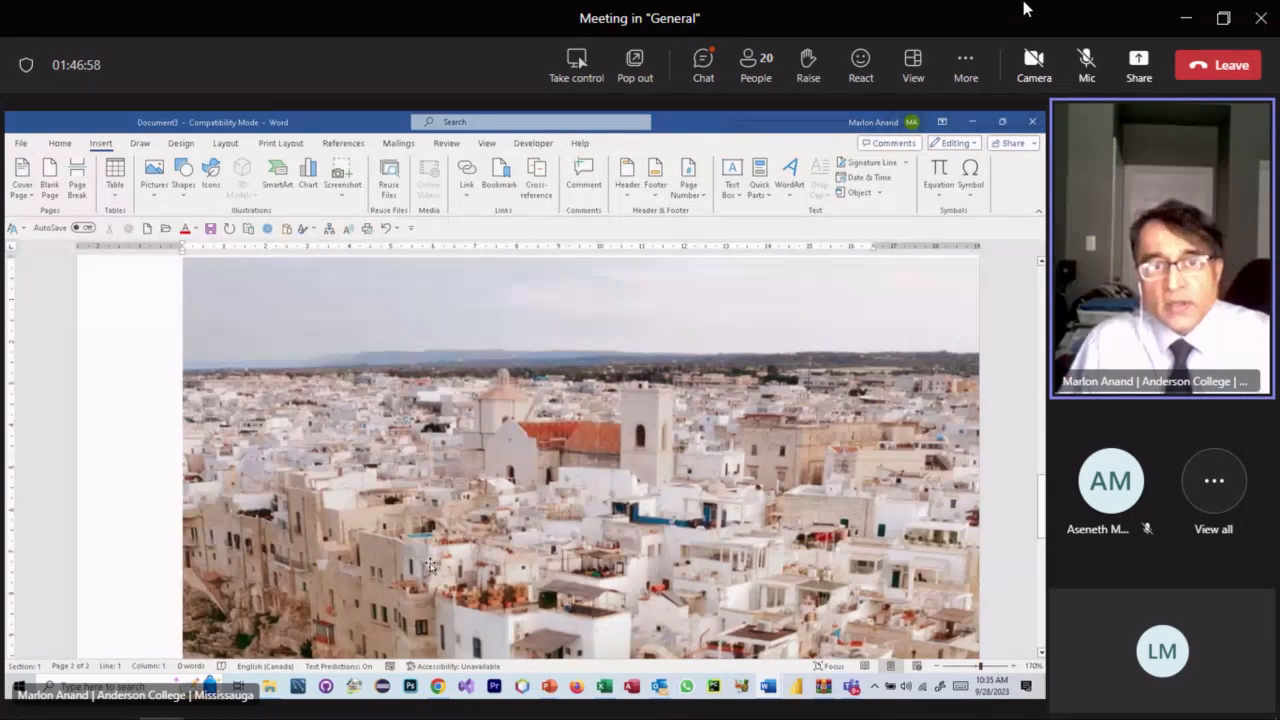
key(ctrl+Return)
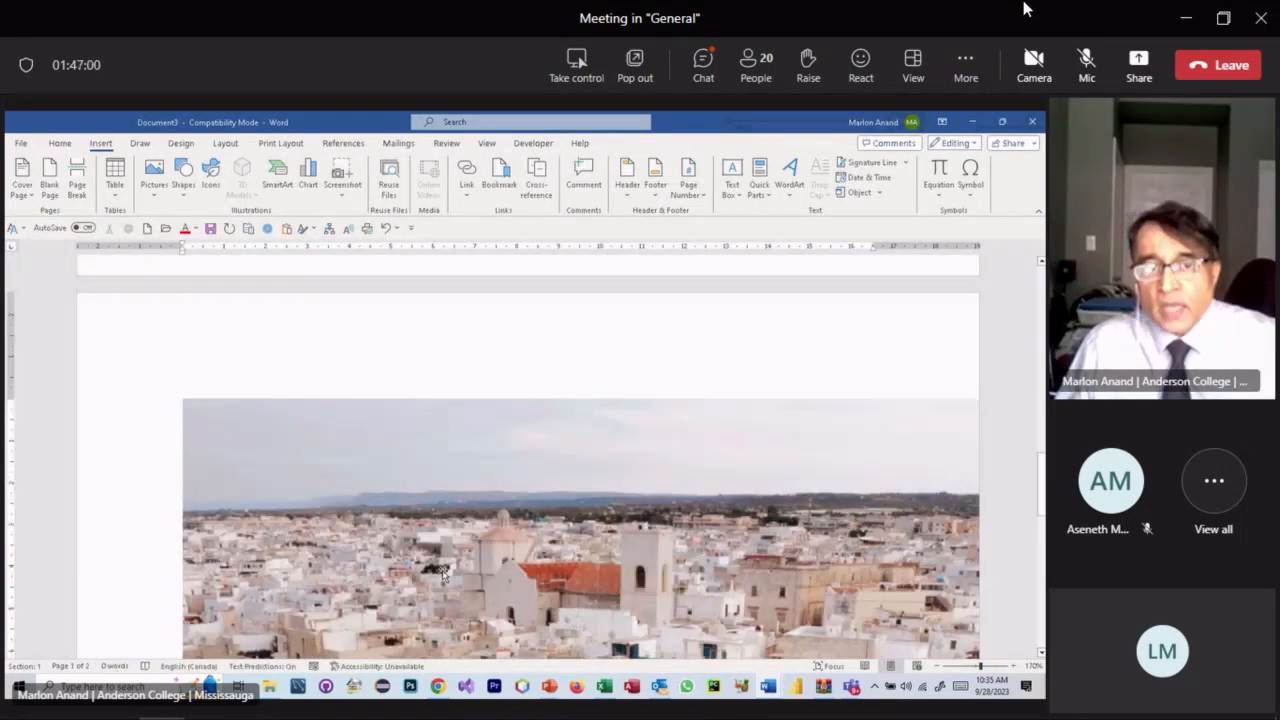
click(522, 531)
scroll(522, 531, down, 3)
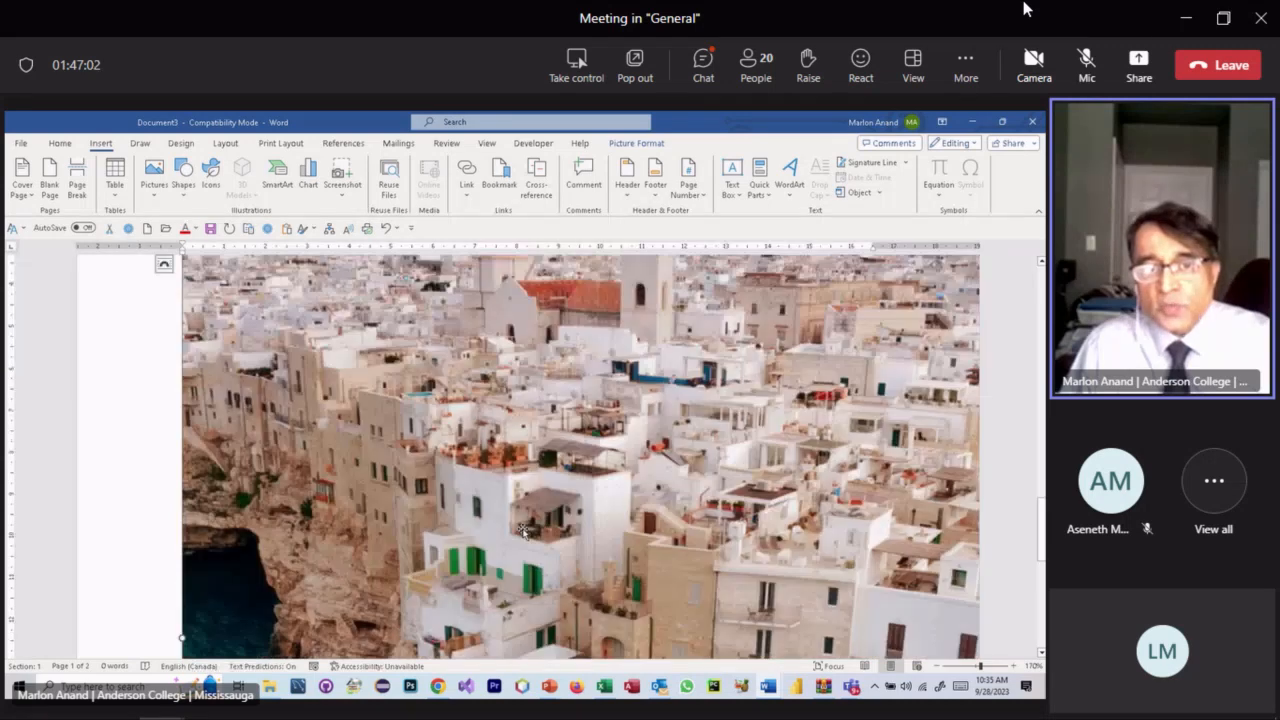
scroll(490, 503, up, 2)
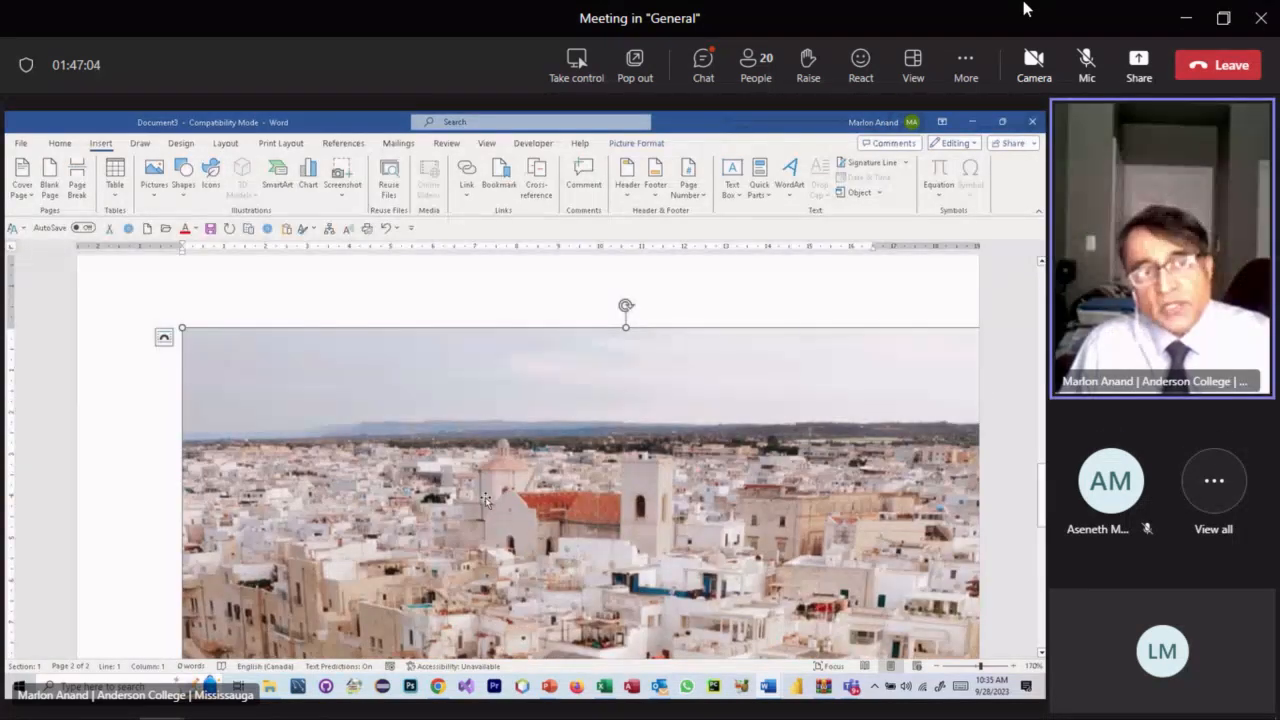
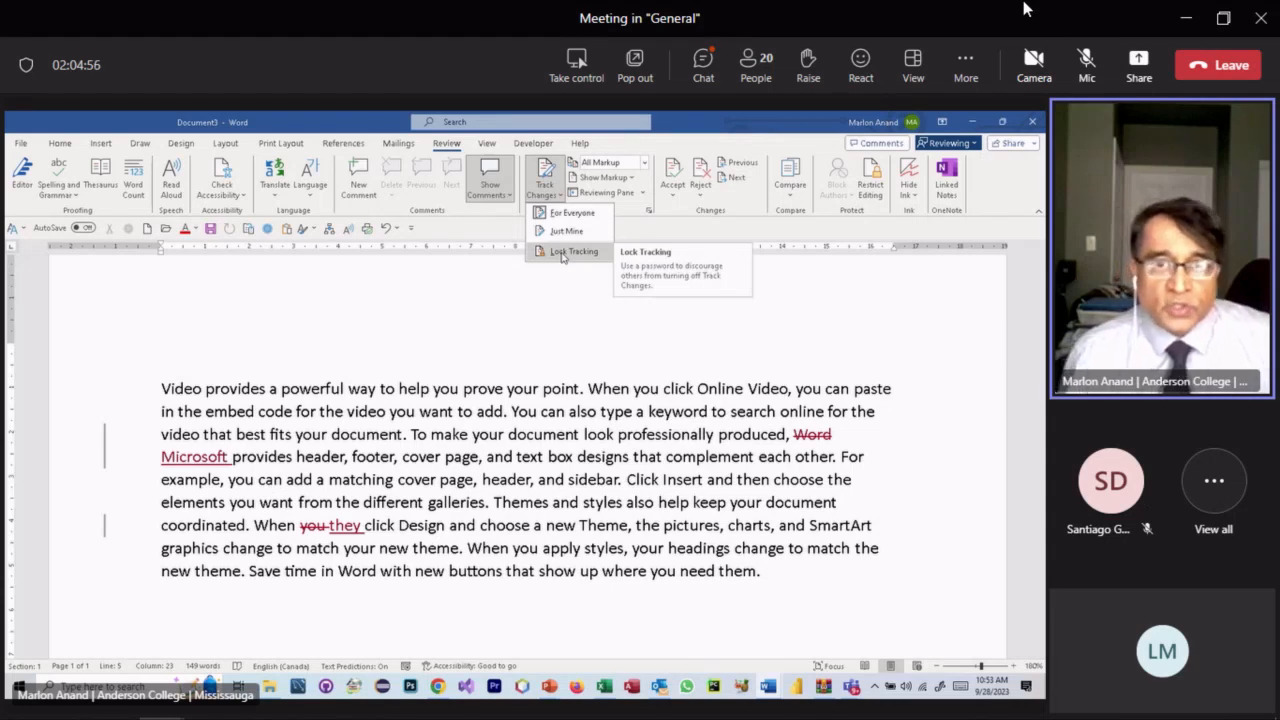
click(562, 253)
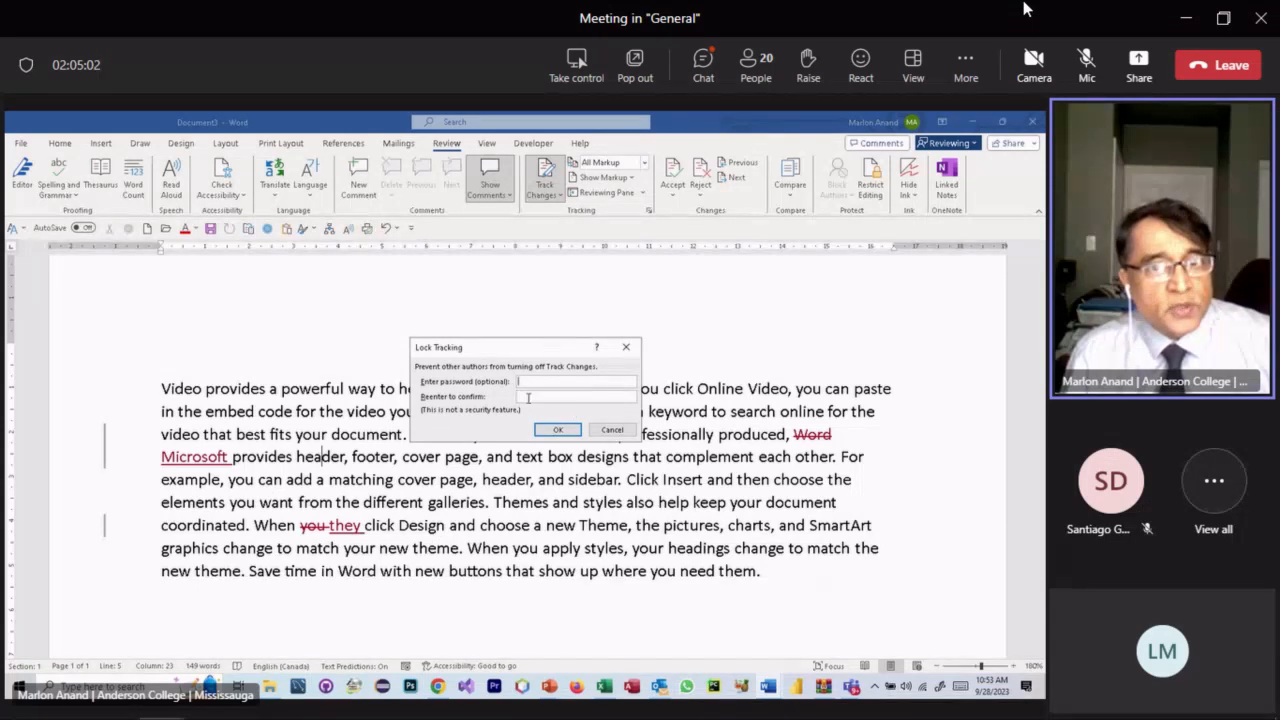
click(555, 395)
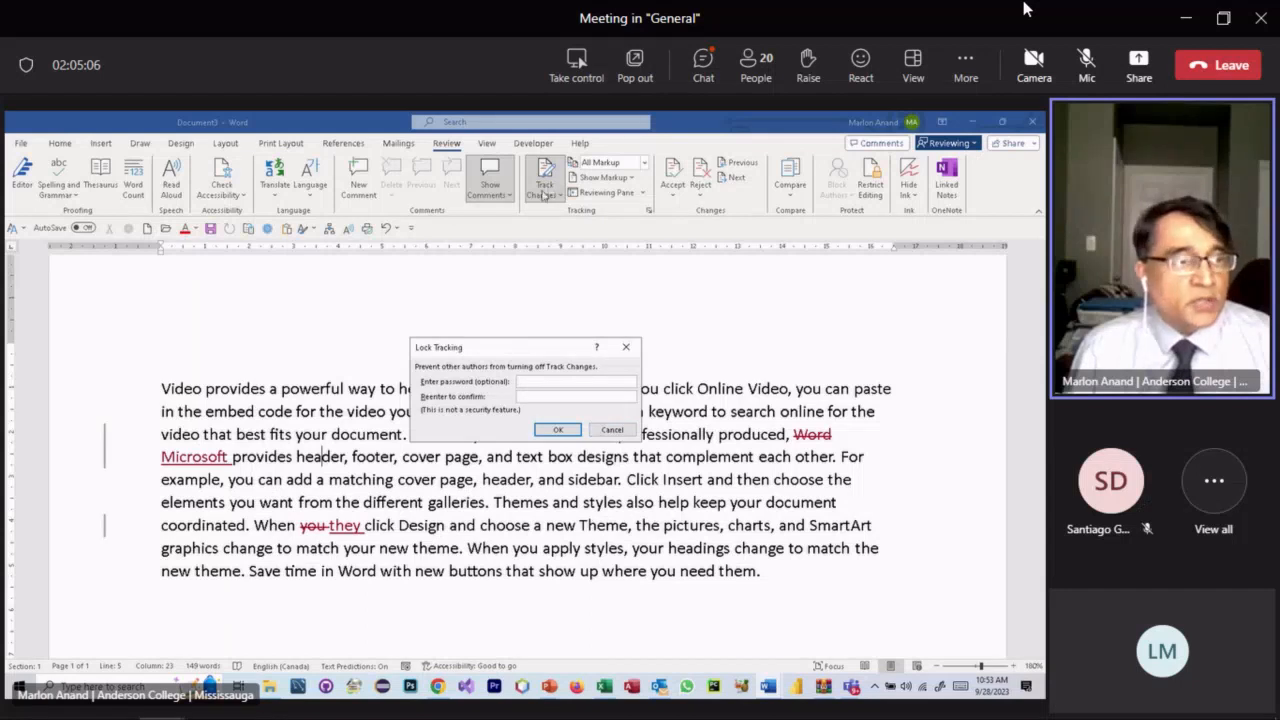
click(612, 429)
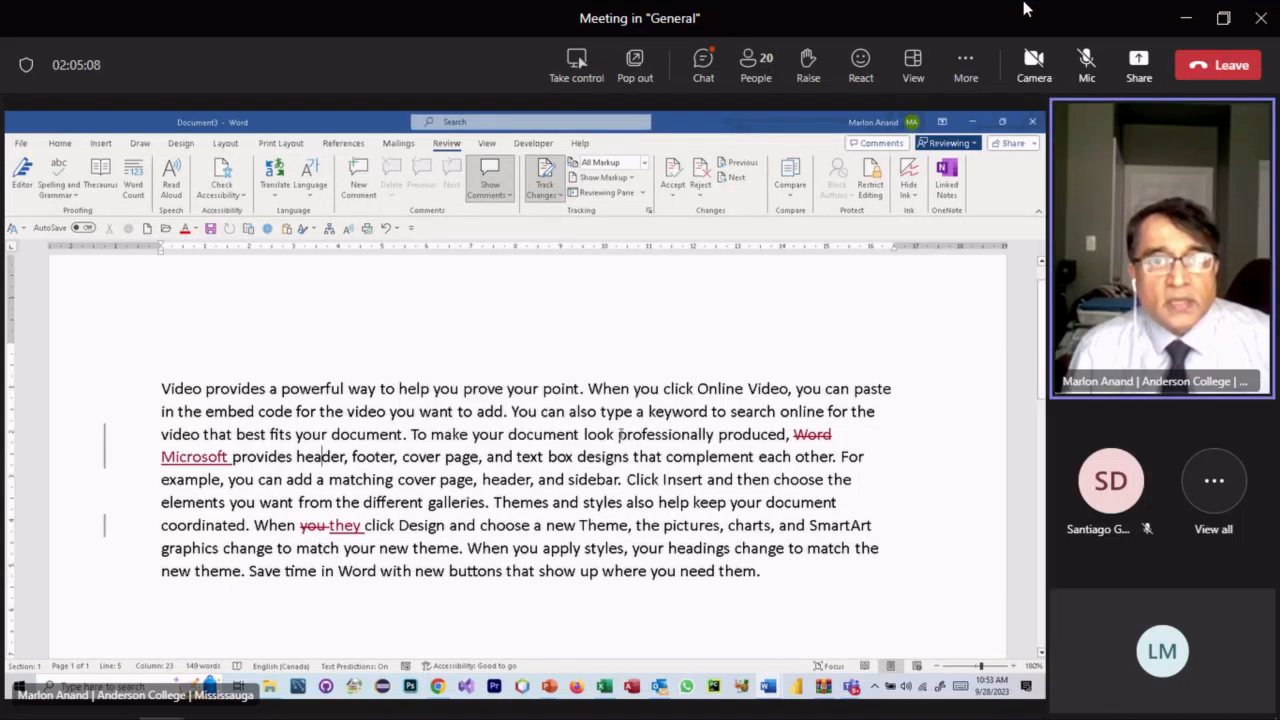
click(554, 325)
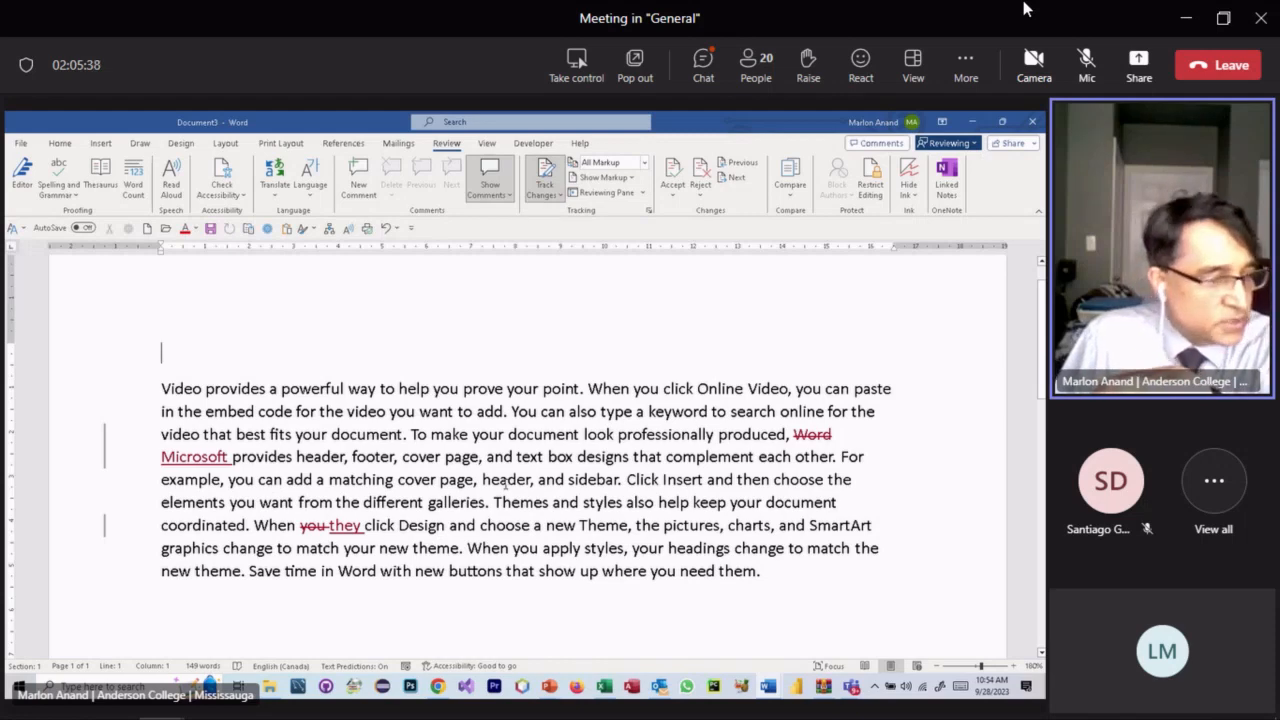
- Open the Compare Documents dialog and browse for the original document file
click(791, 187)
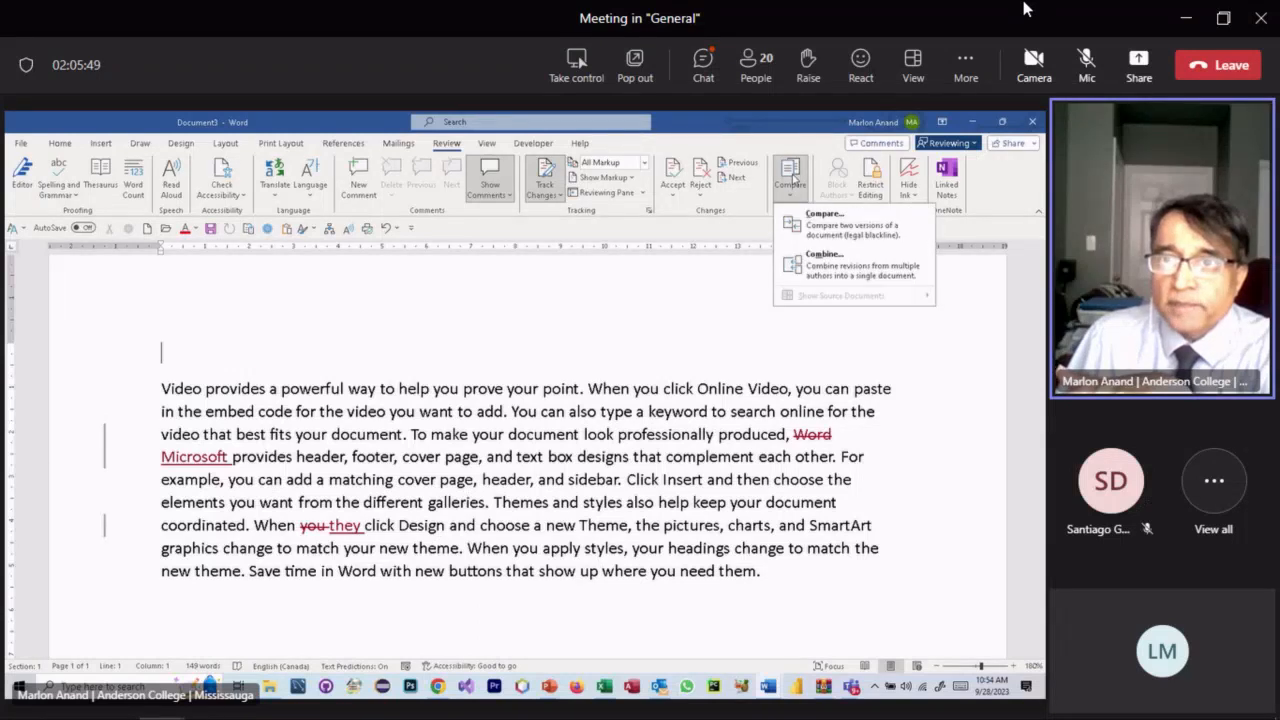
click(822, 234)
drag(518, 267, 494, 323)
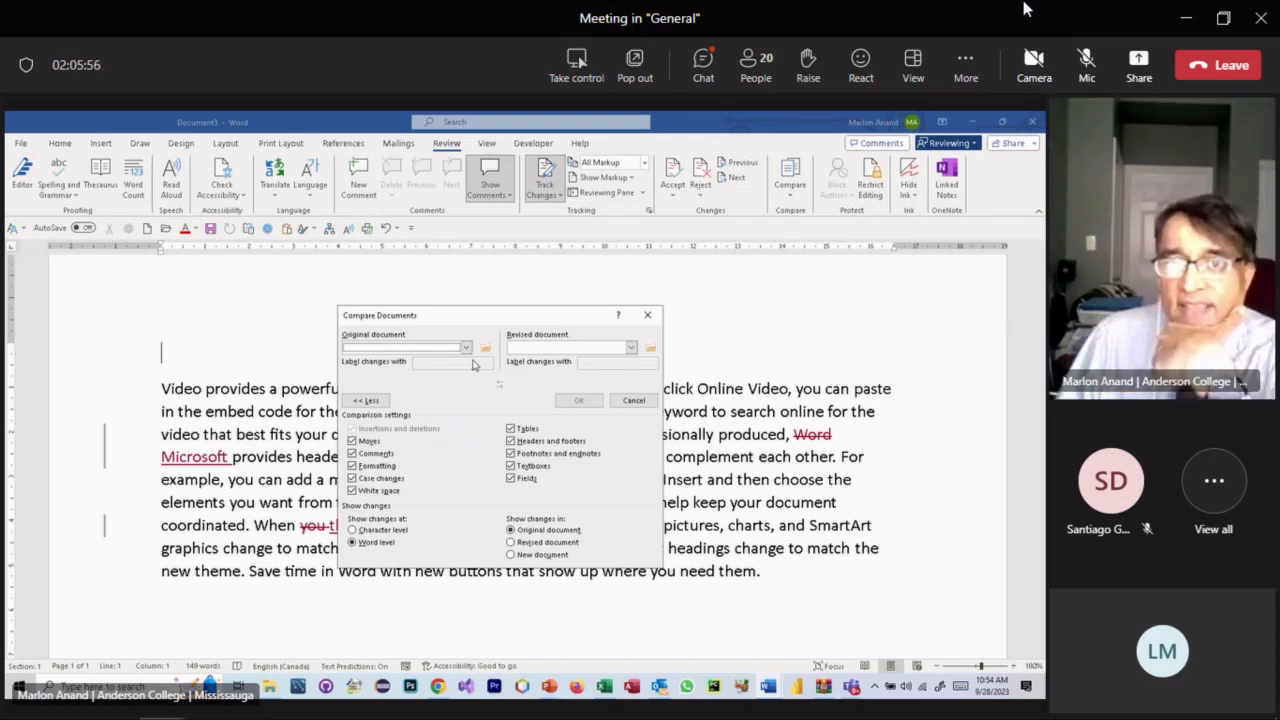
click(466, 348)
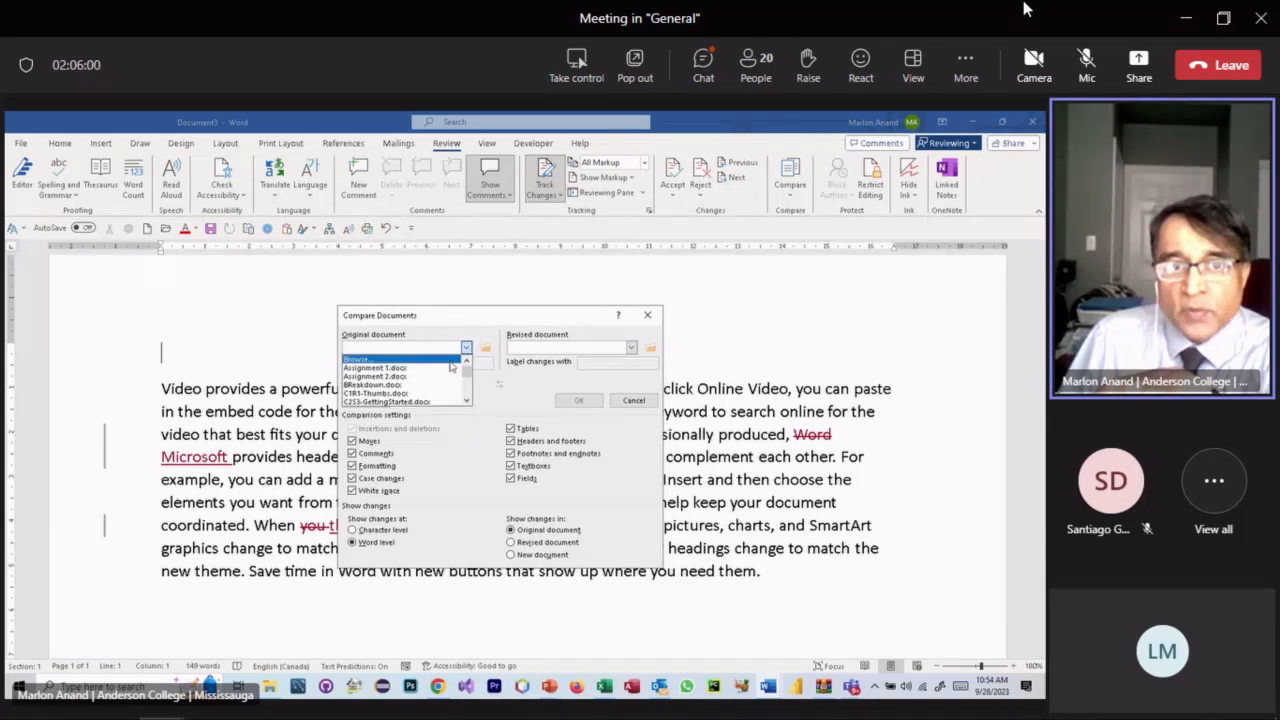
click(478, 330)
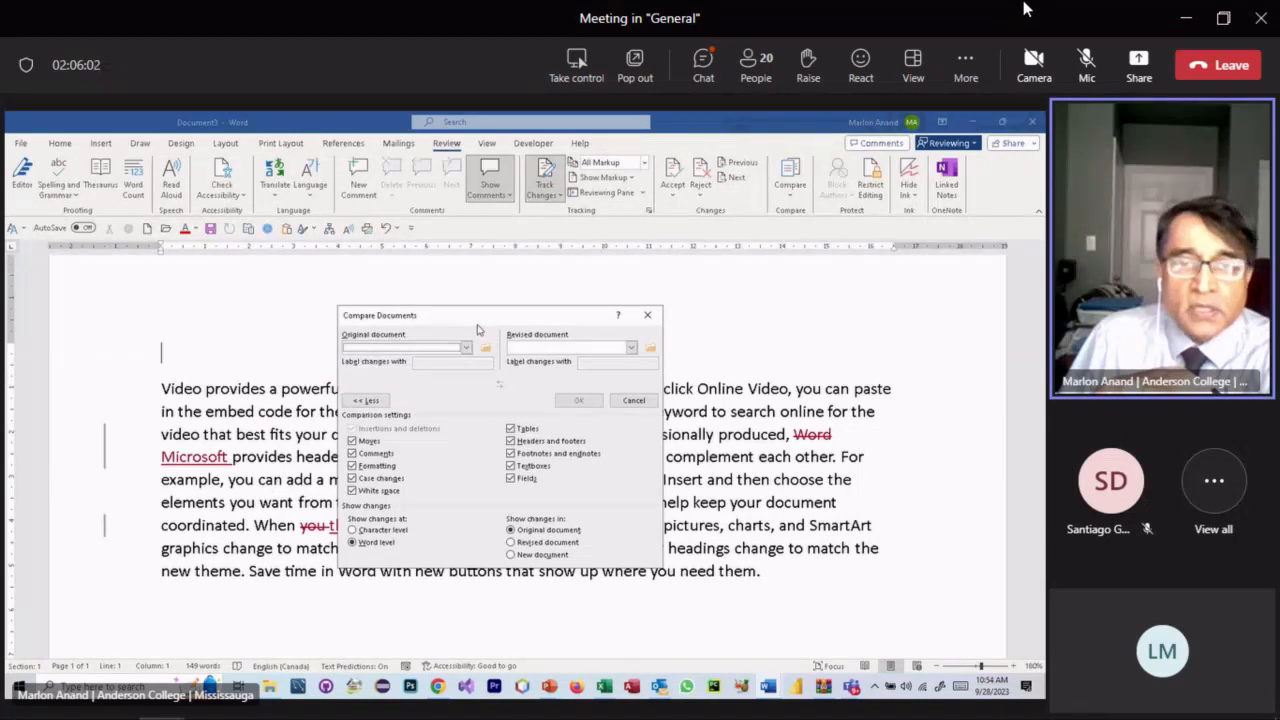
click(647, 315)
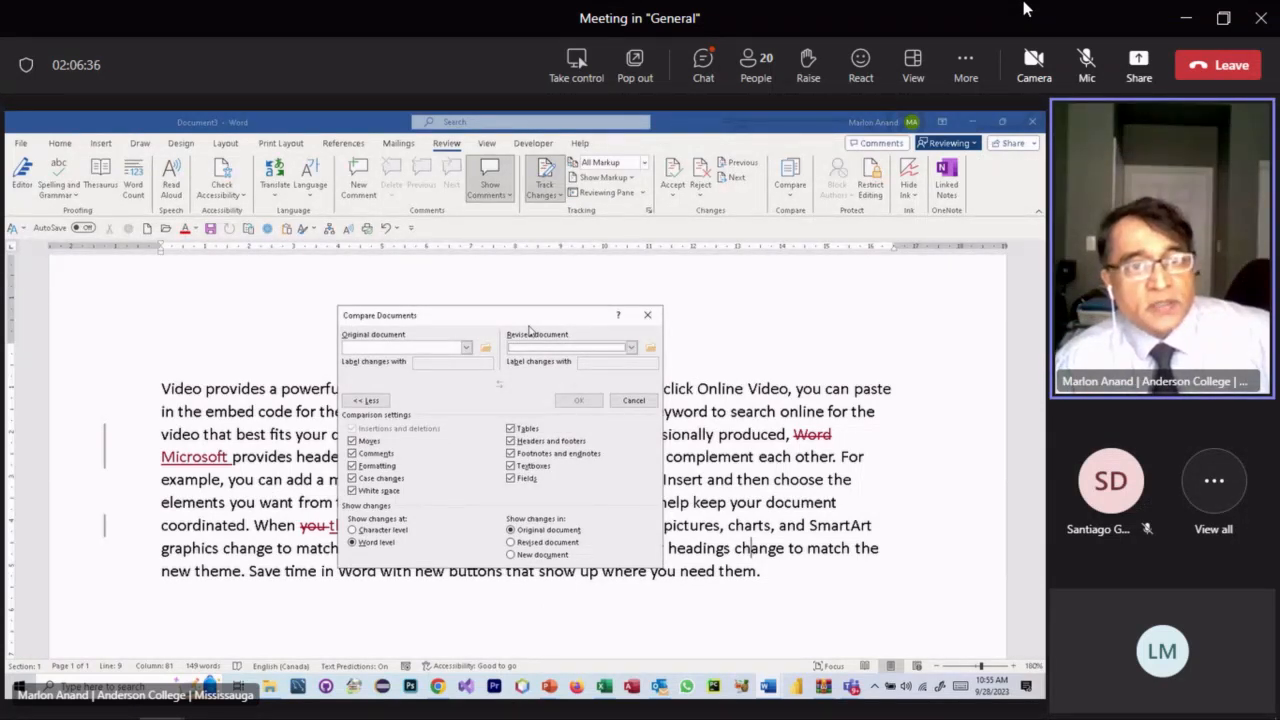
click(466, 347)
click(421, 359)
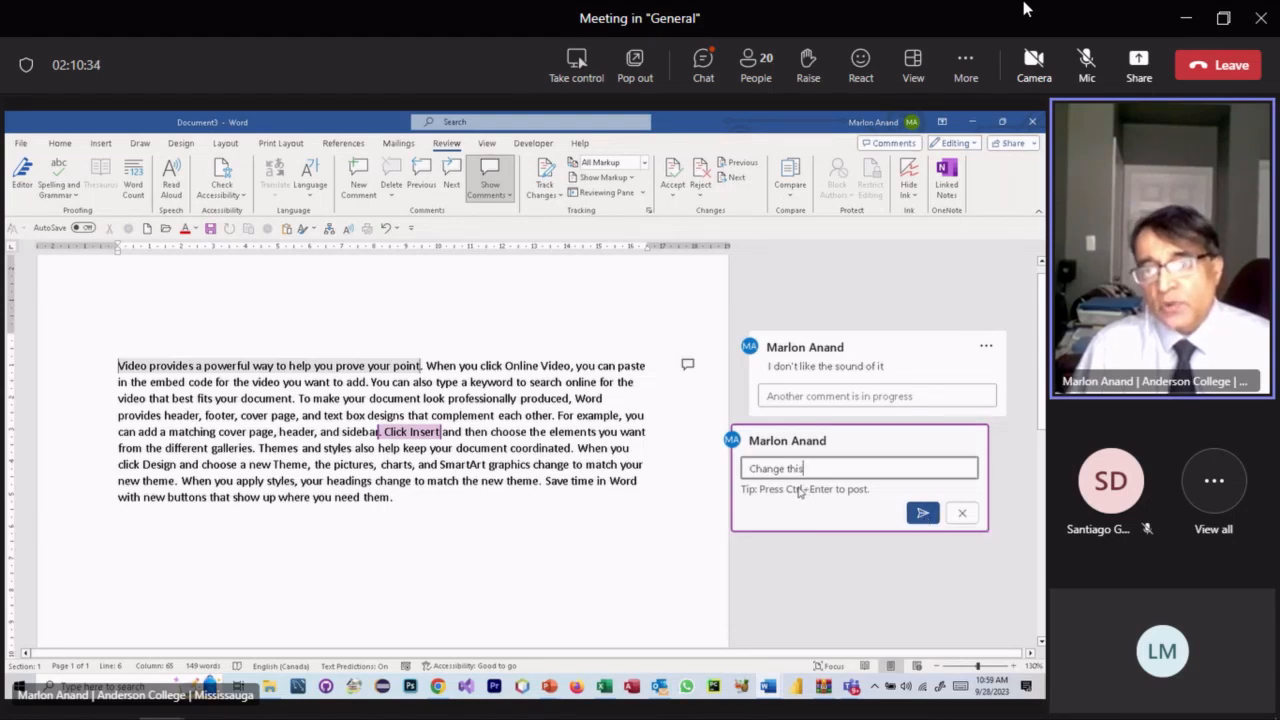
- Post the 'Change this' comment, then add and post a 'check' comment on the selected phrase
click(921, 513)
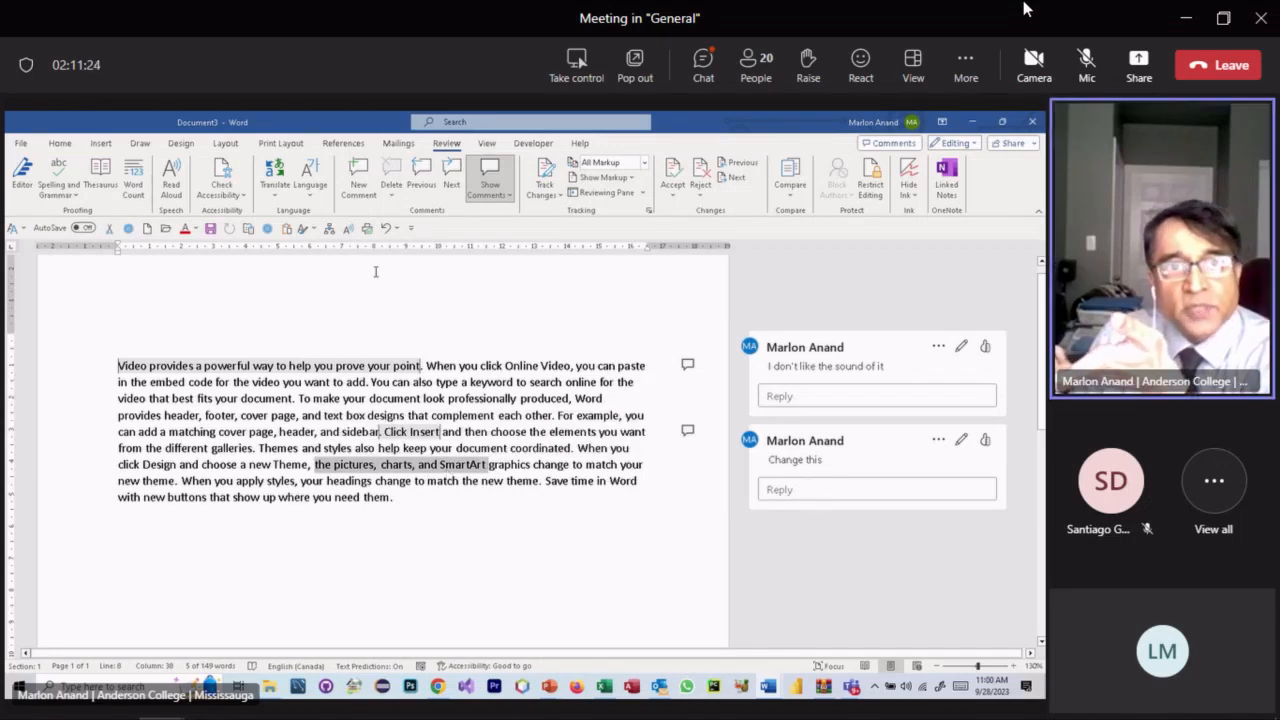
click(359, 175)
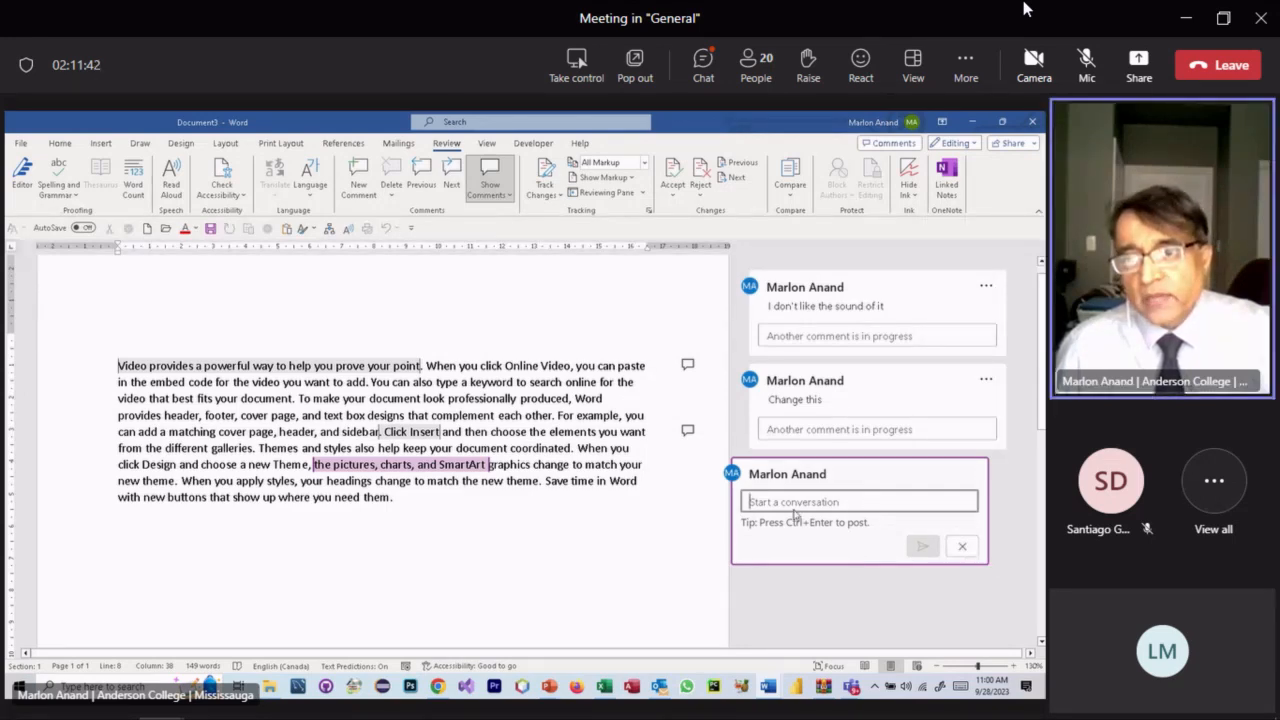
click(824, 501)
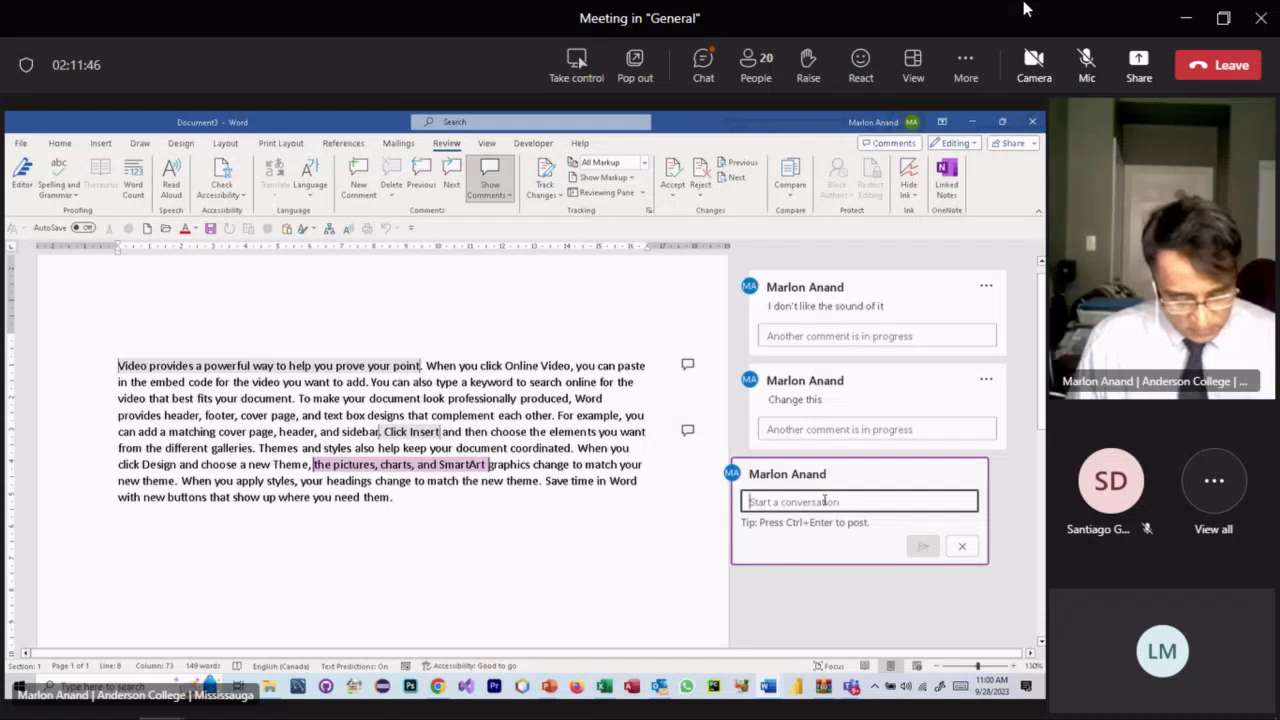
text(cher)
key(BackSpace)
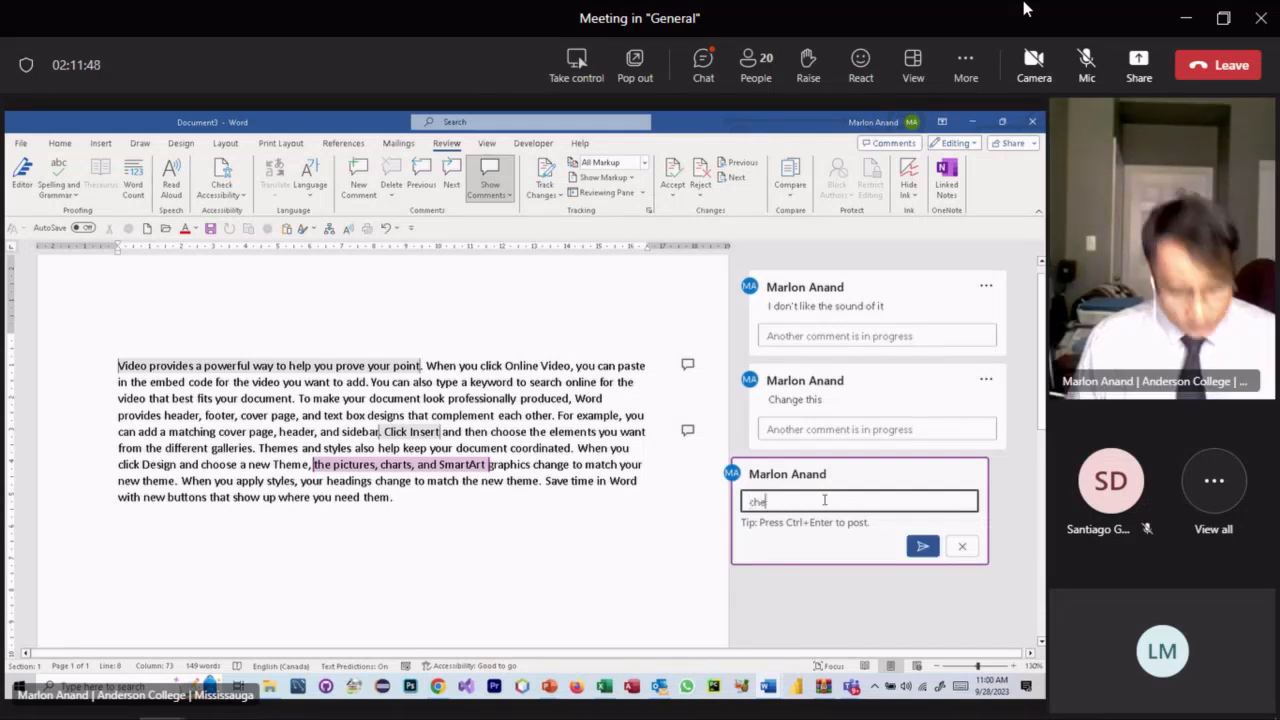
text(ck)
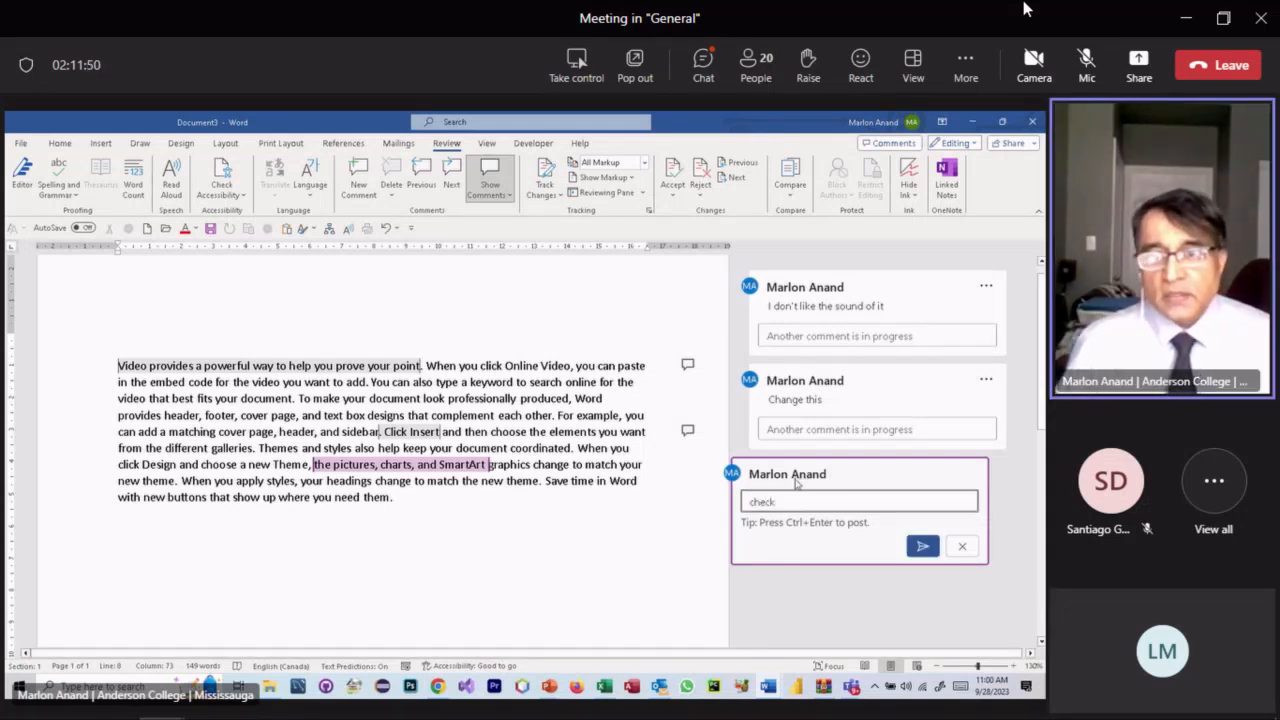
click(922, 546)
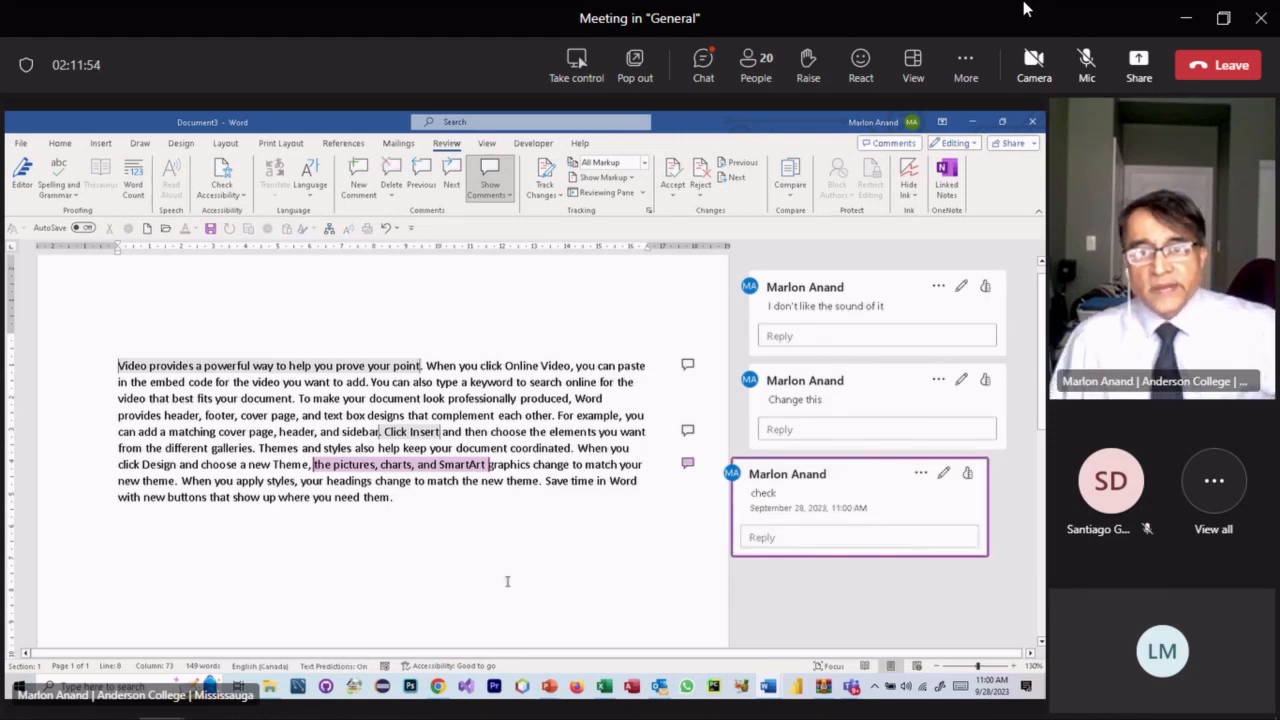
- Cycle through the comments with Previous and Next, ending on the 'check' comment
click(418, 175)
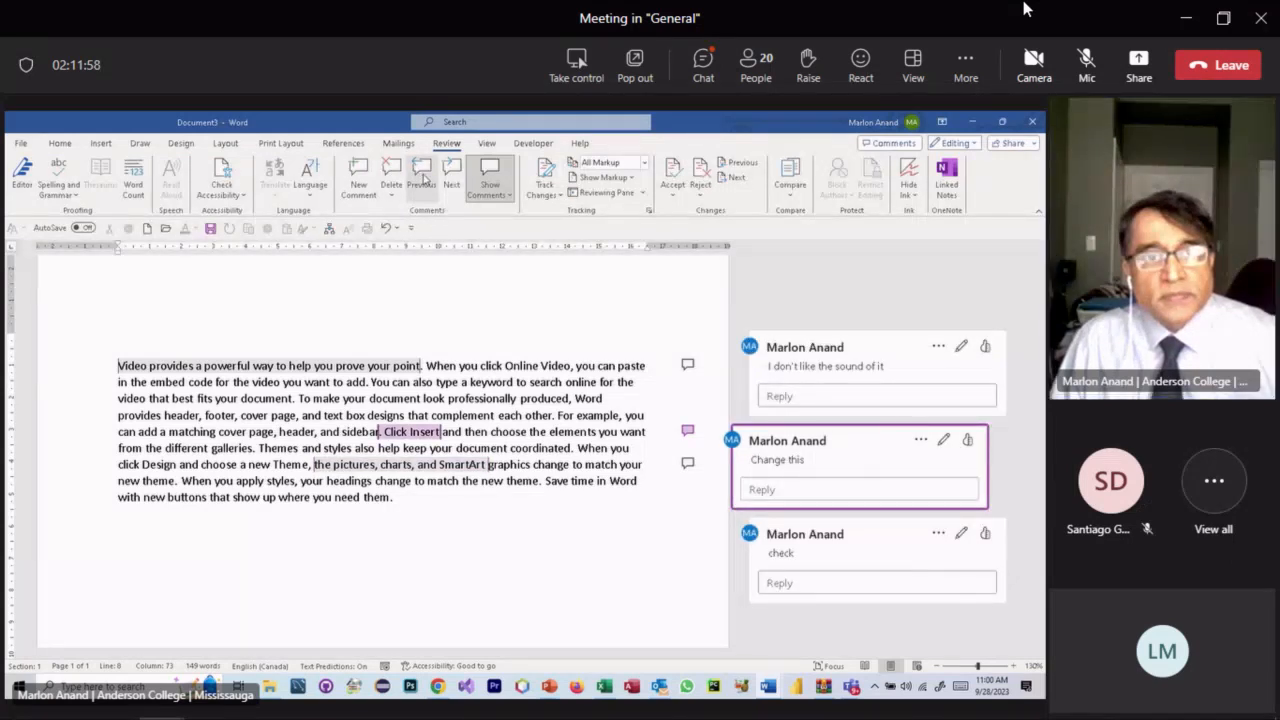
click(423, 179)
click(451, 178)
click(451, 178)
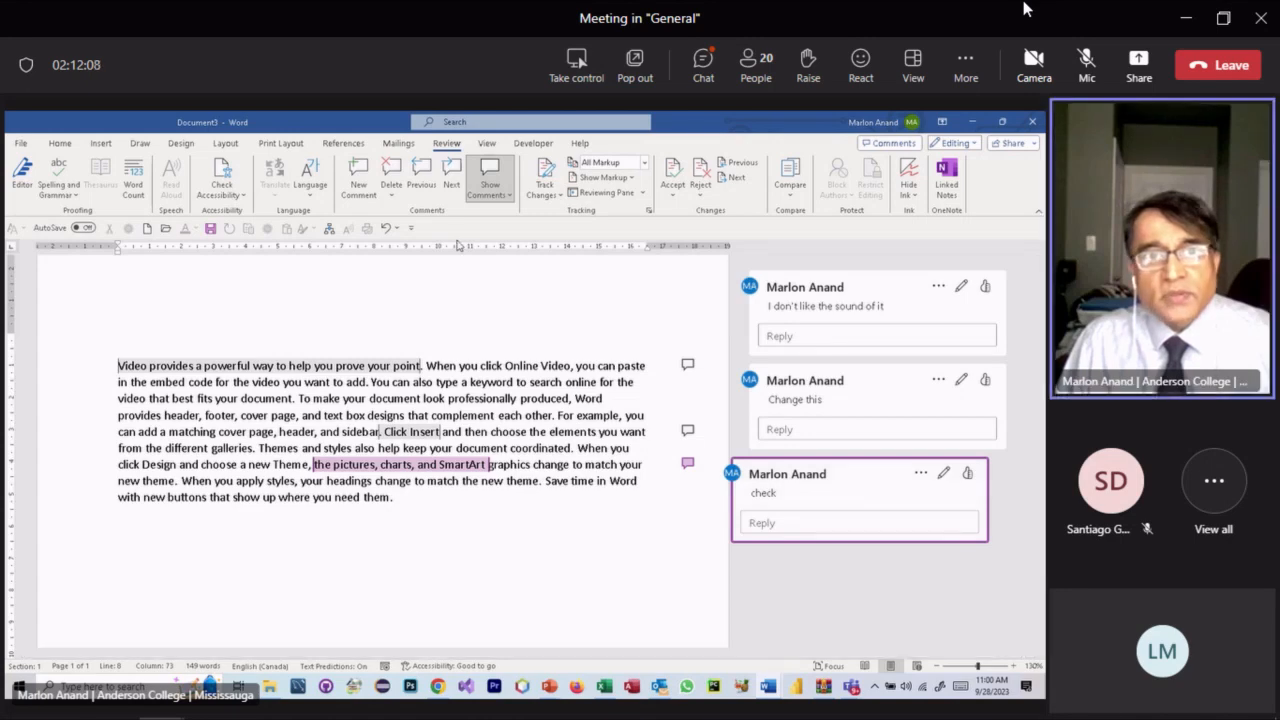
- Delete the 'check', 'Change this' and last remaining comments
click(391, 172)
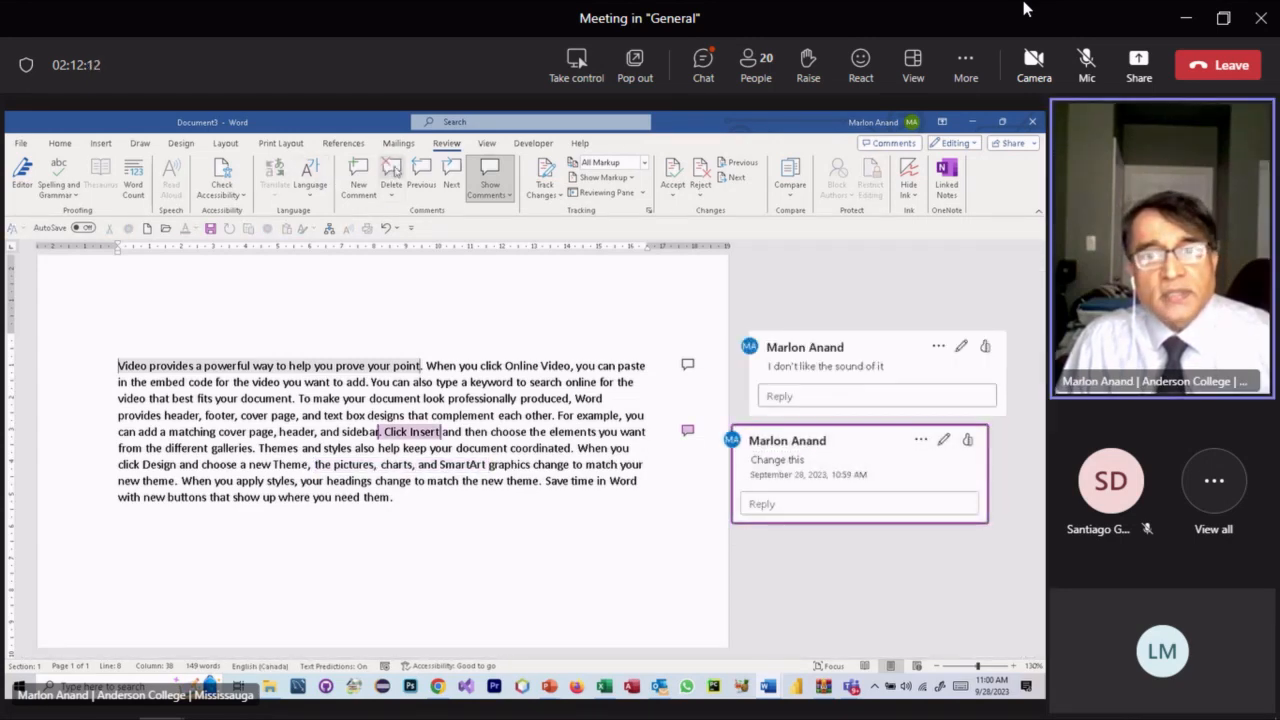
click(391, 172)
click(884, 383)
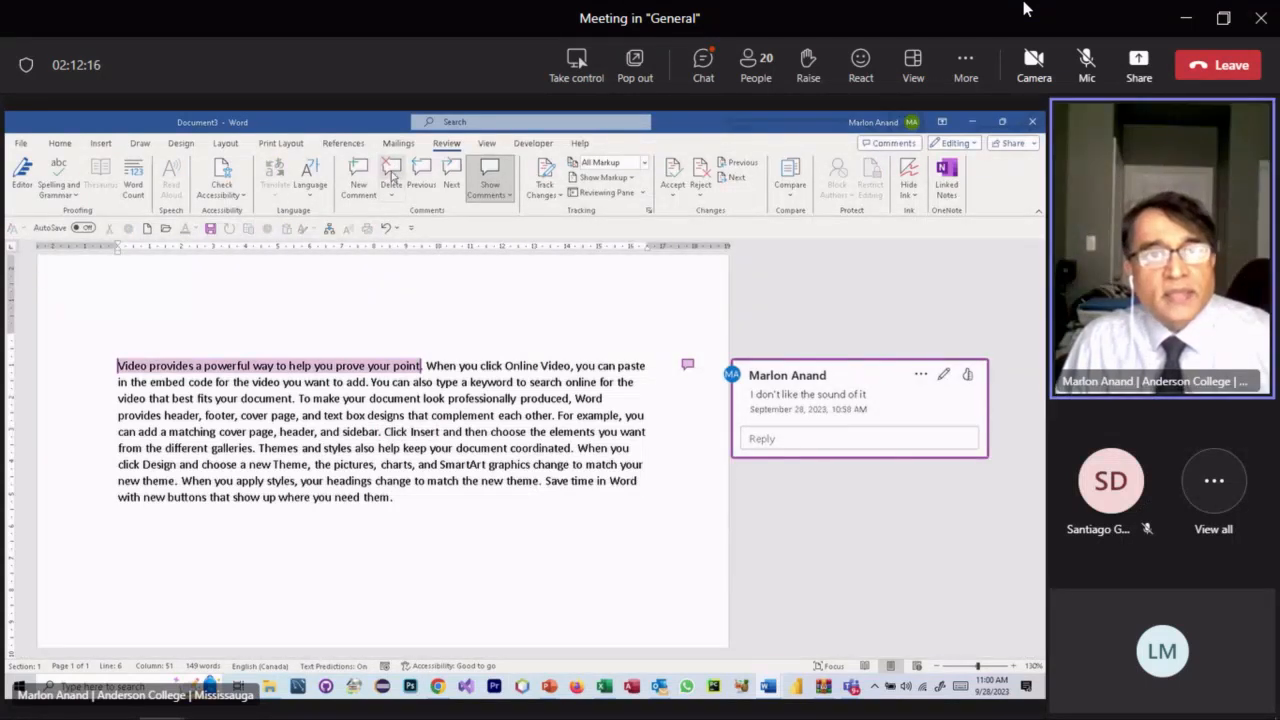
click(391, 172)
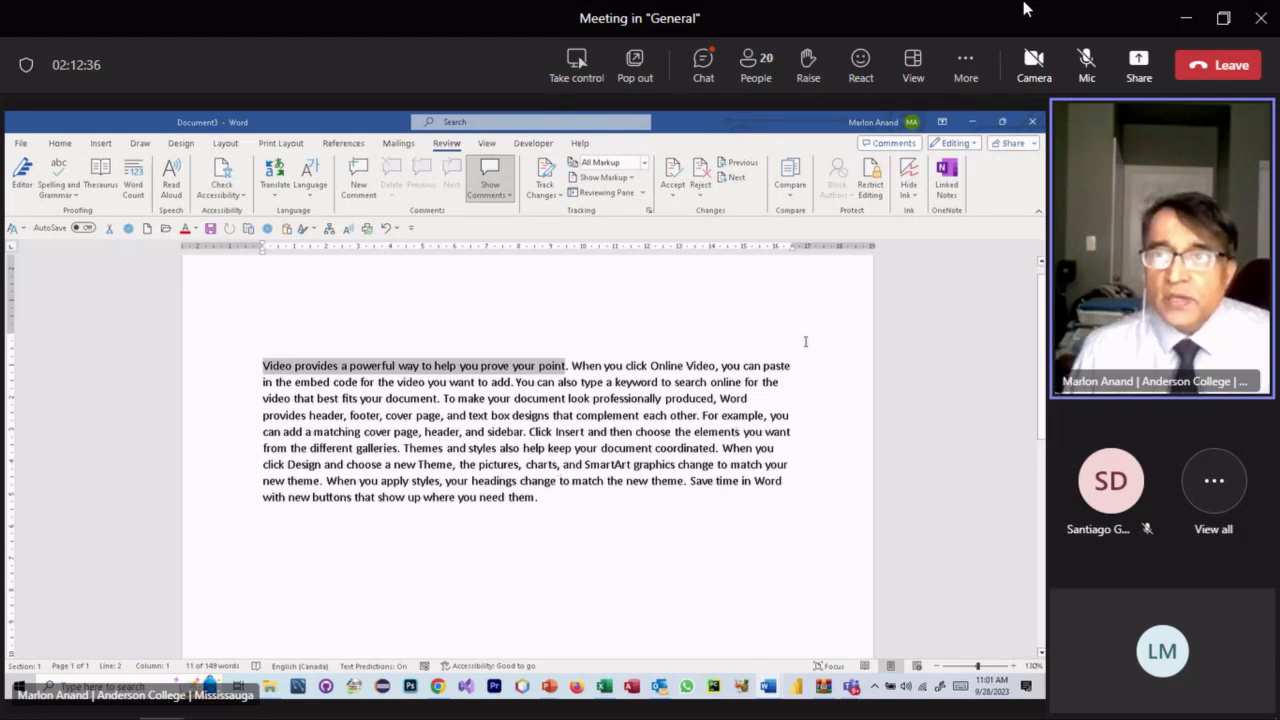
- Share the document via the OneDrive – Anderson College location, naming it 'Test'
click(1007, 145)
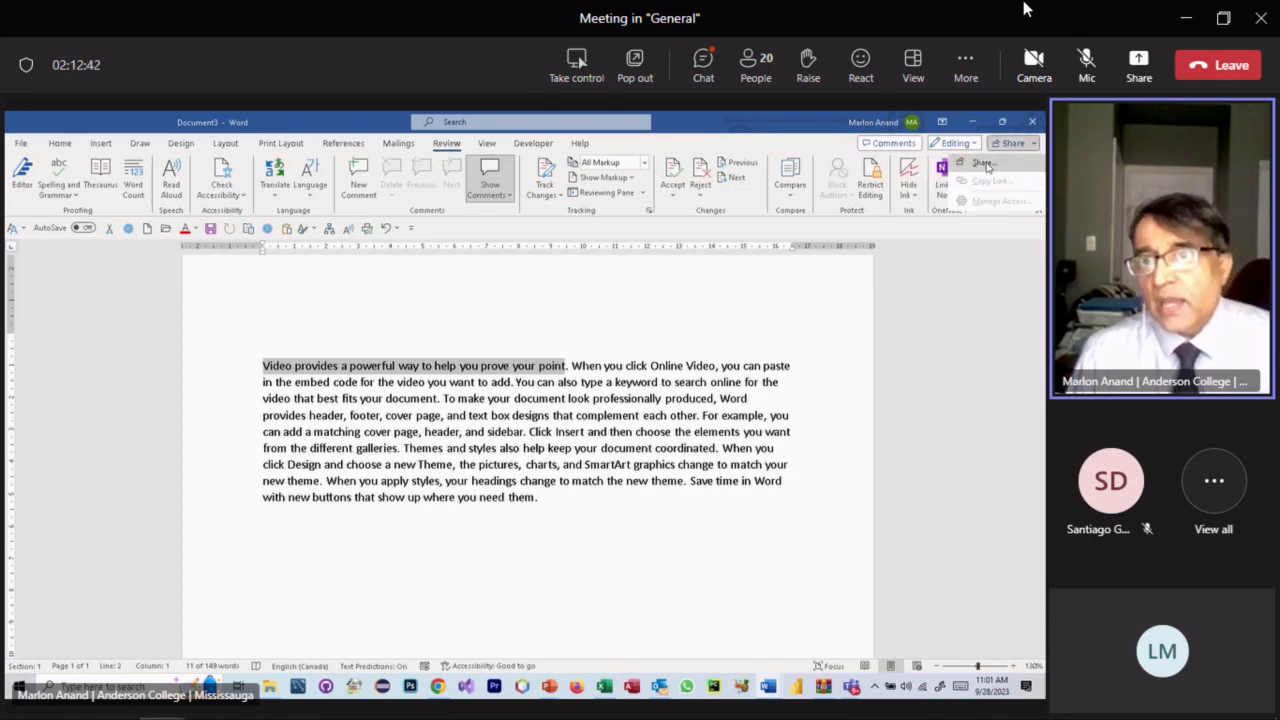
click(982, 166)
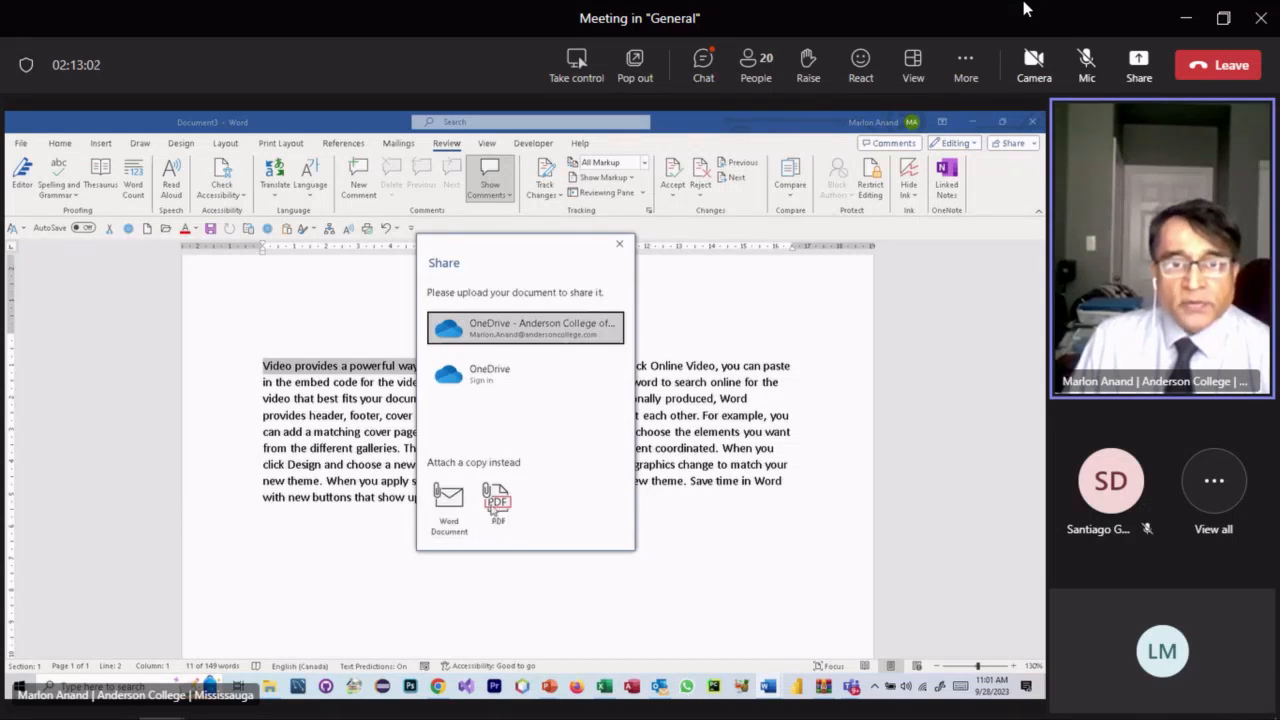
click(523, 334)
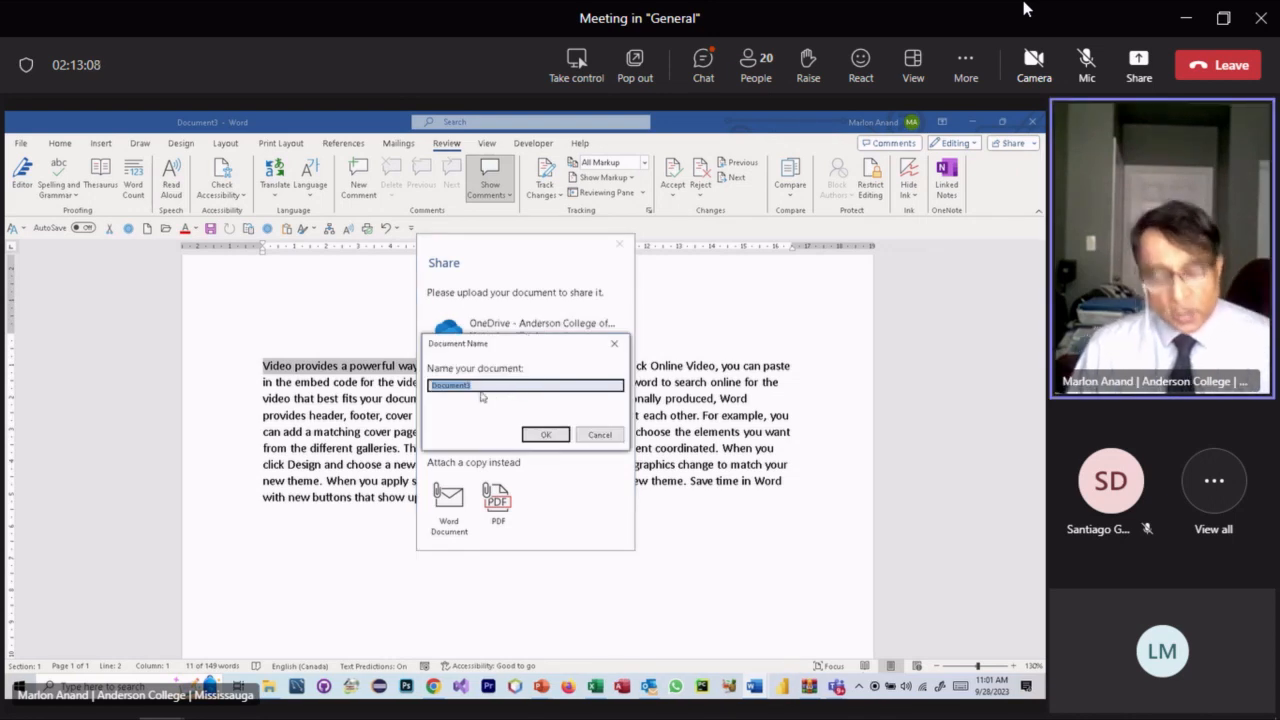
text(Test)
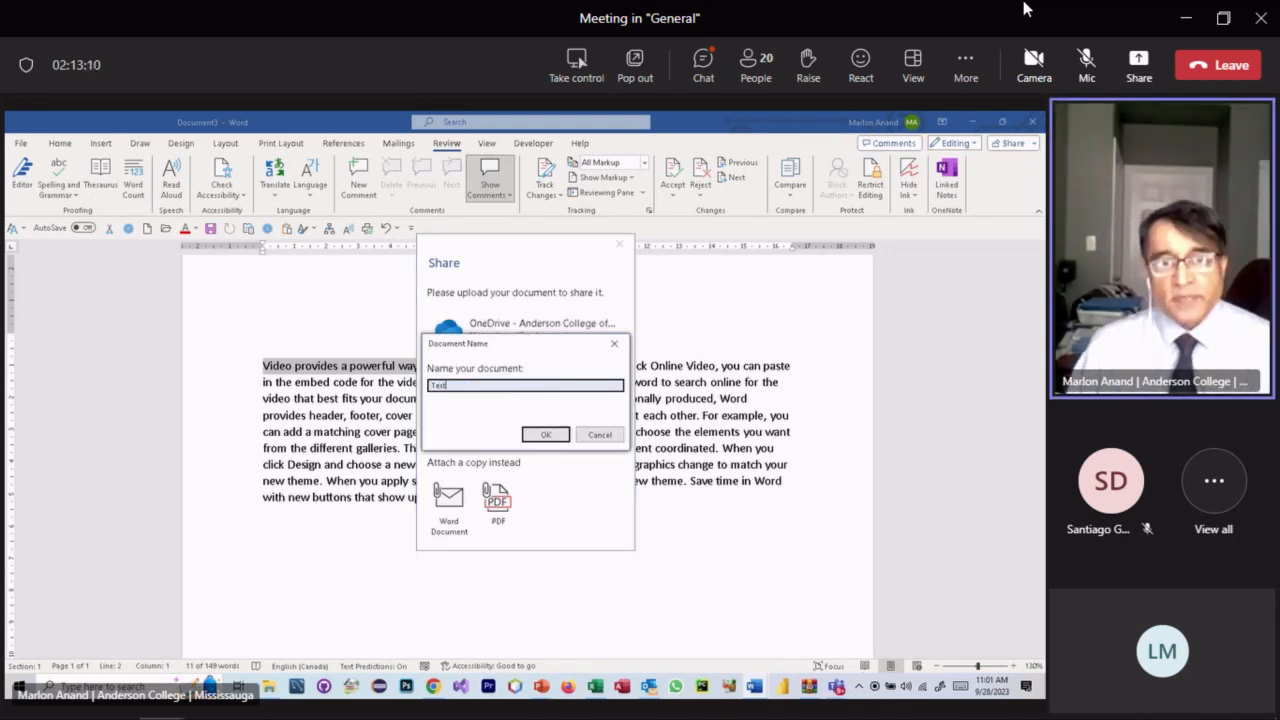
- Confirm the name 'Test' to upload Test.docx, then close the Share window
click(543, 436)
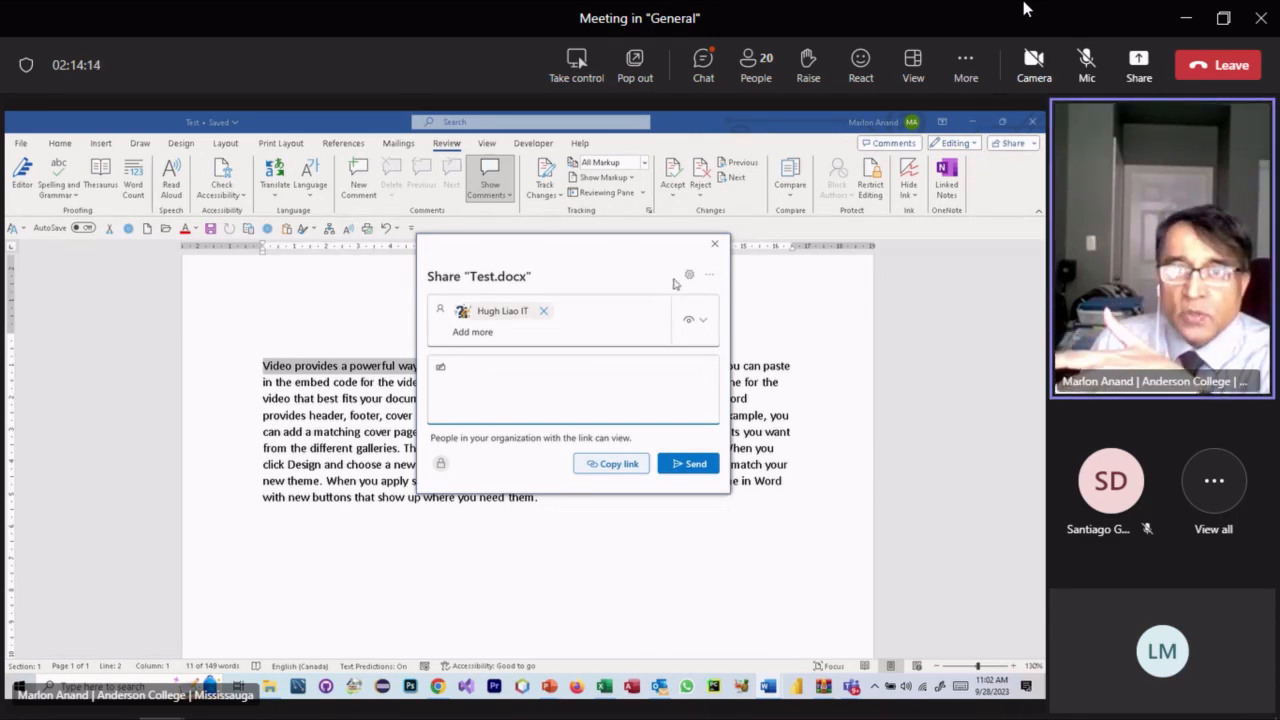
click(714, 243)
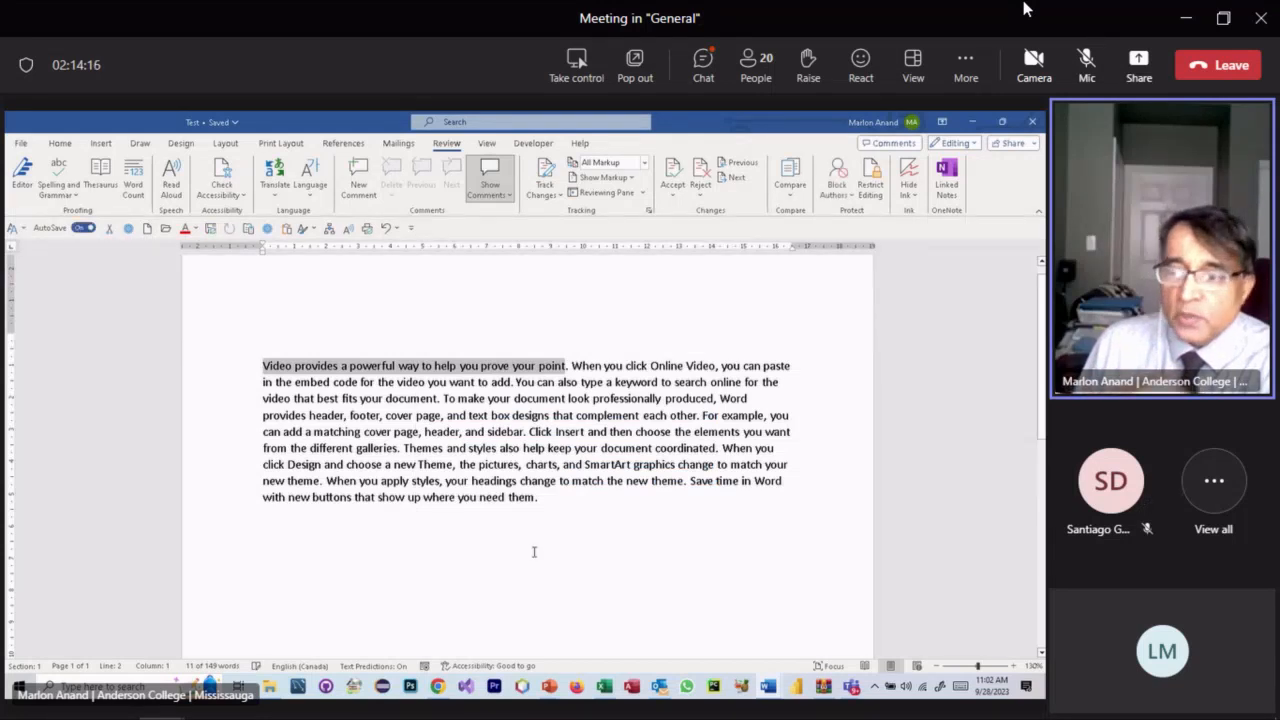
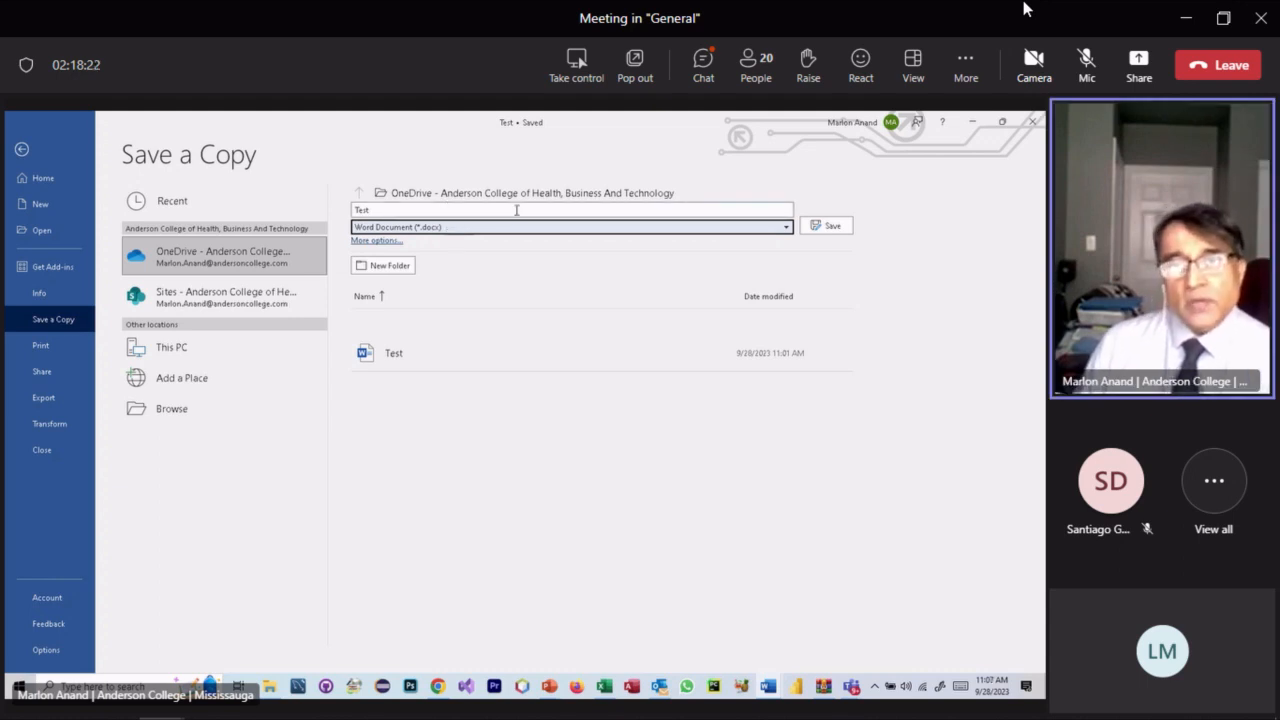
- Set the copy's file type to PDF and pick This PC > Desktop as its location
click(785, 228)
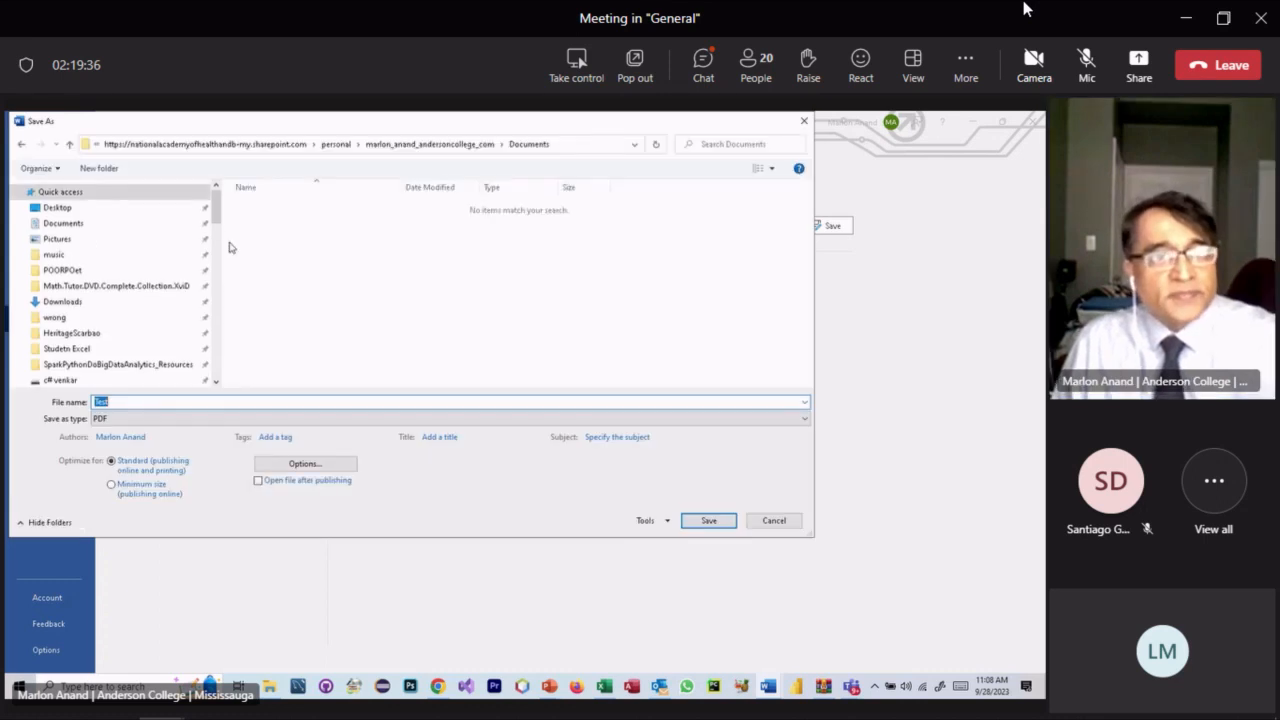
scroll(120, 250, up, 4)
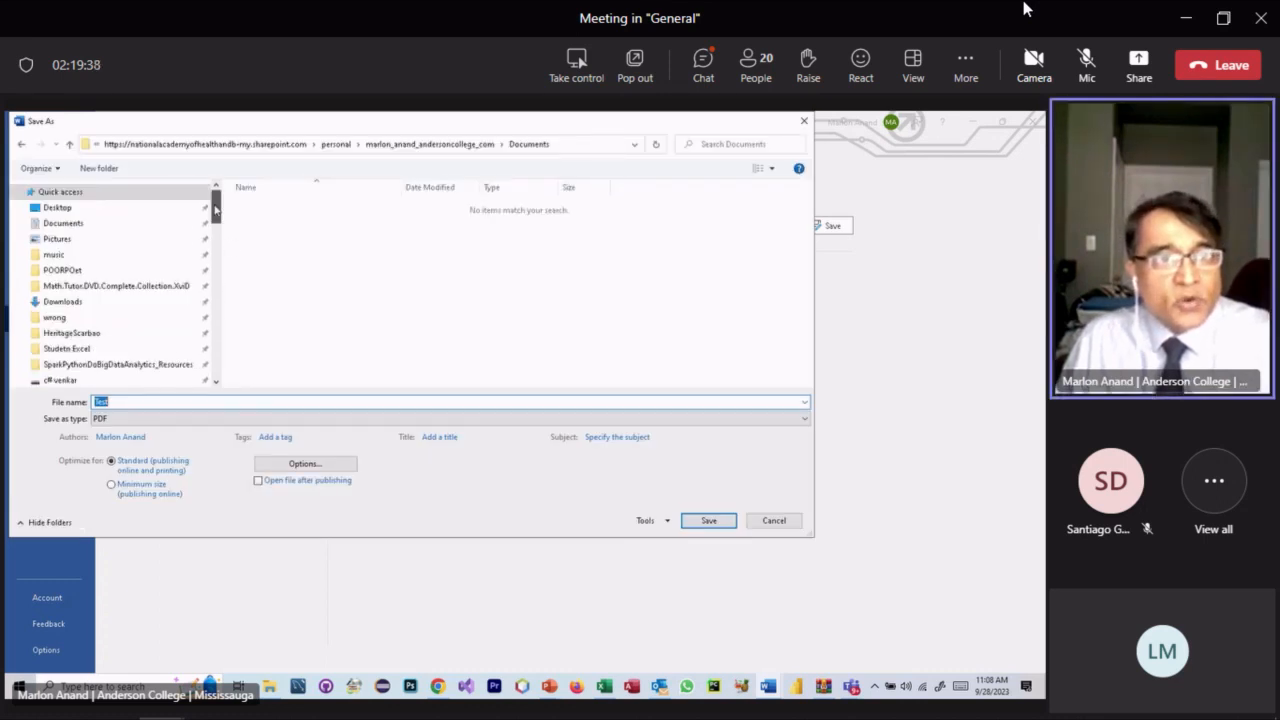
click(60, 209)
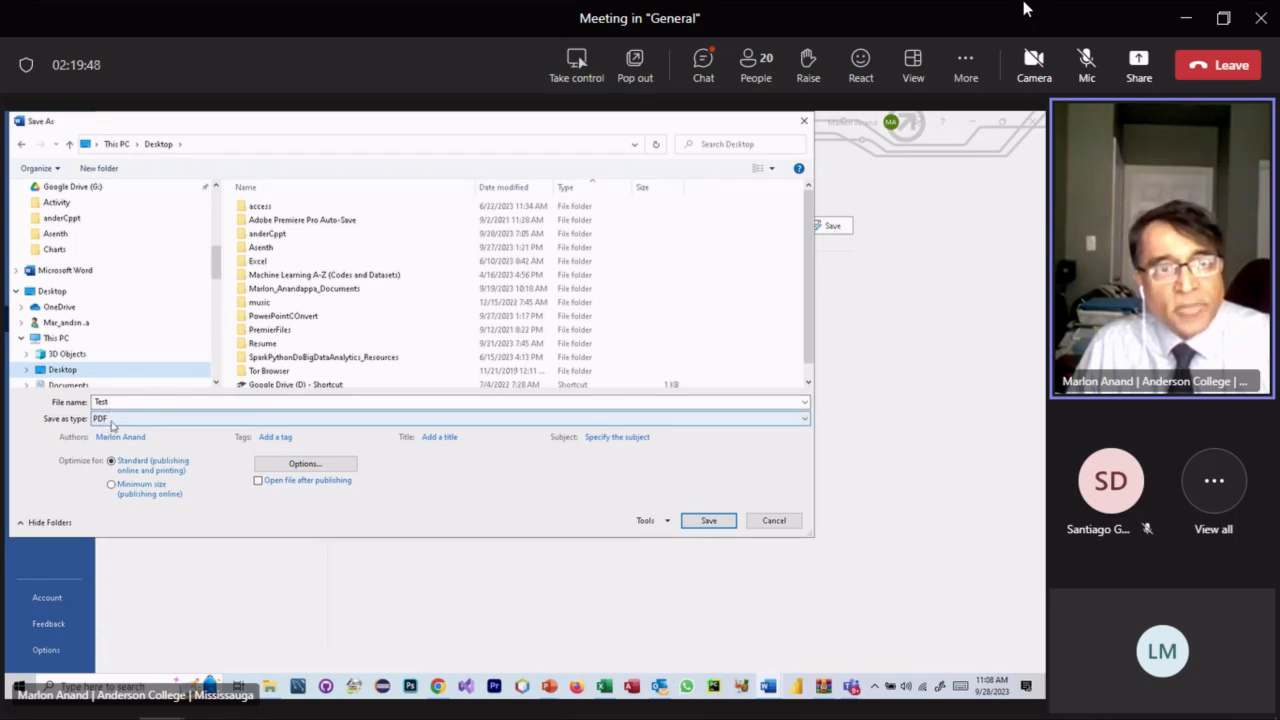
drag(218, 264, 219, 206)
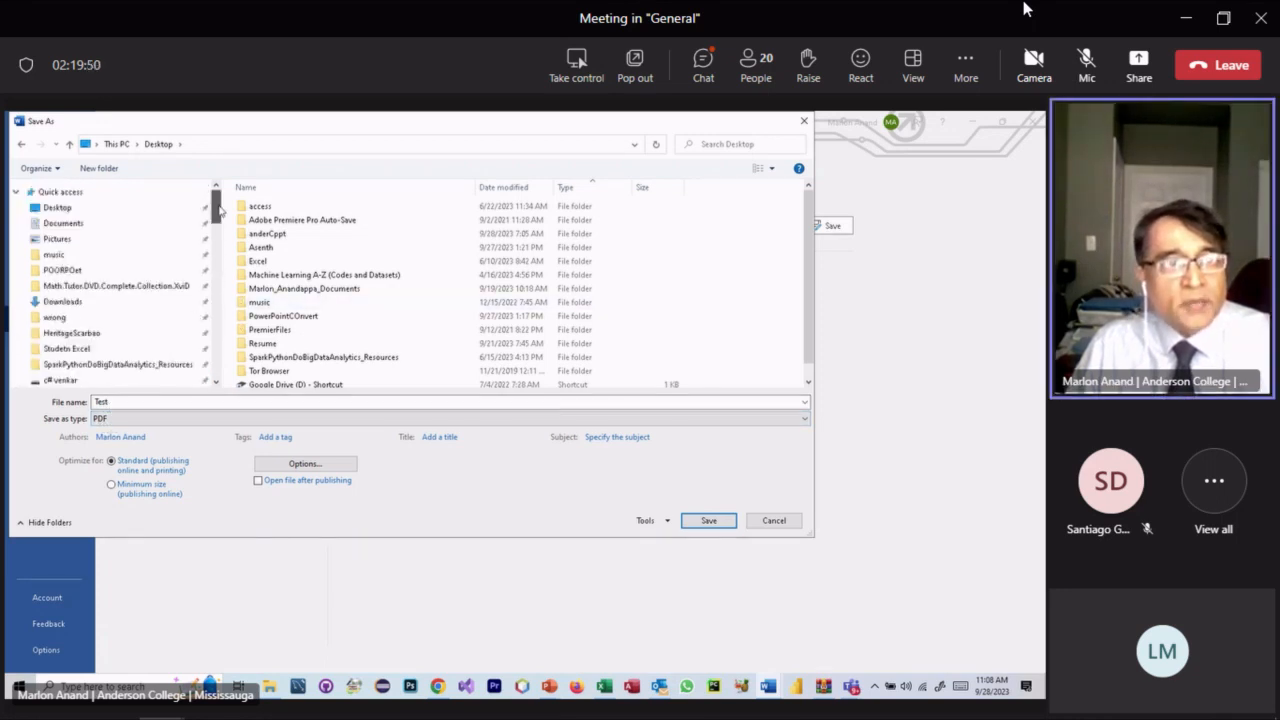
mouse_move(220, 210)
mouse_down()
mouse_move(219, 264)
mouse_move(218, 204)
mouse_up()
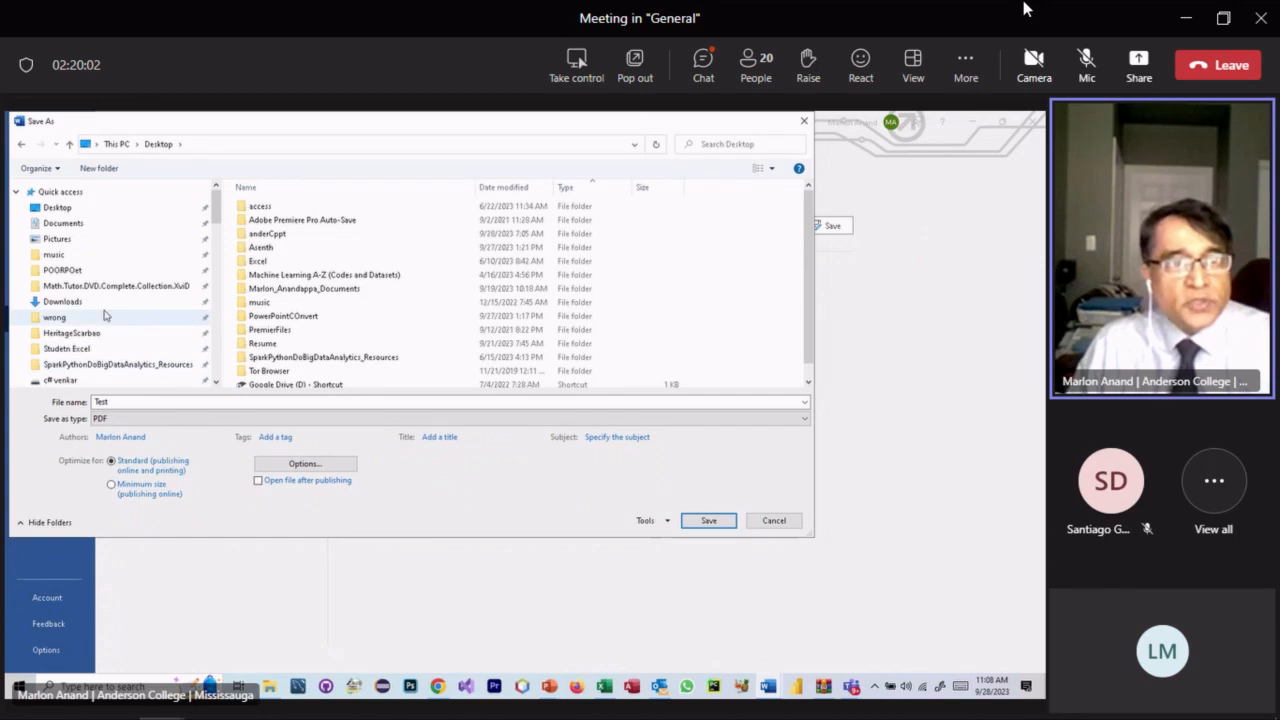
- Save the PDF copy to the Desktop, then minimize Word and PowerPoint to reveal Teams
scroll(98, 313, down, 1)
scroll(92, 313, up, 1)
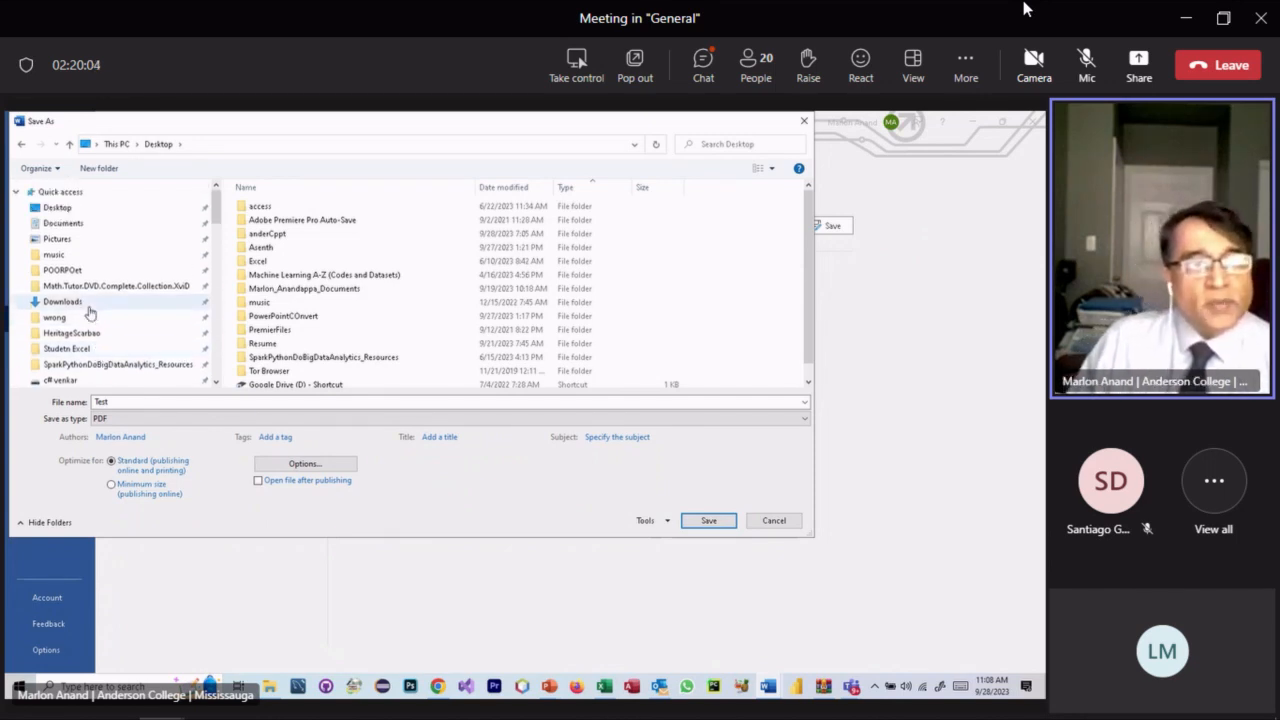
scroll(91, 217, down, 5)
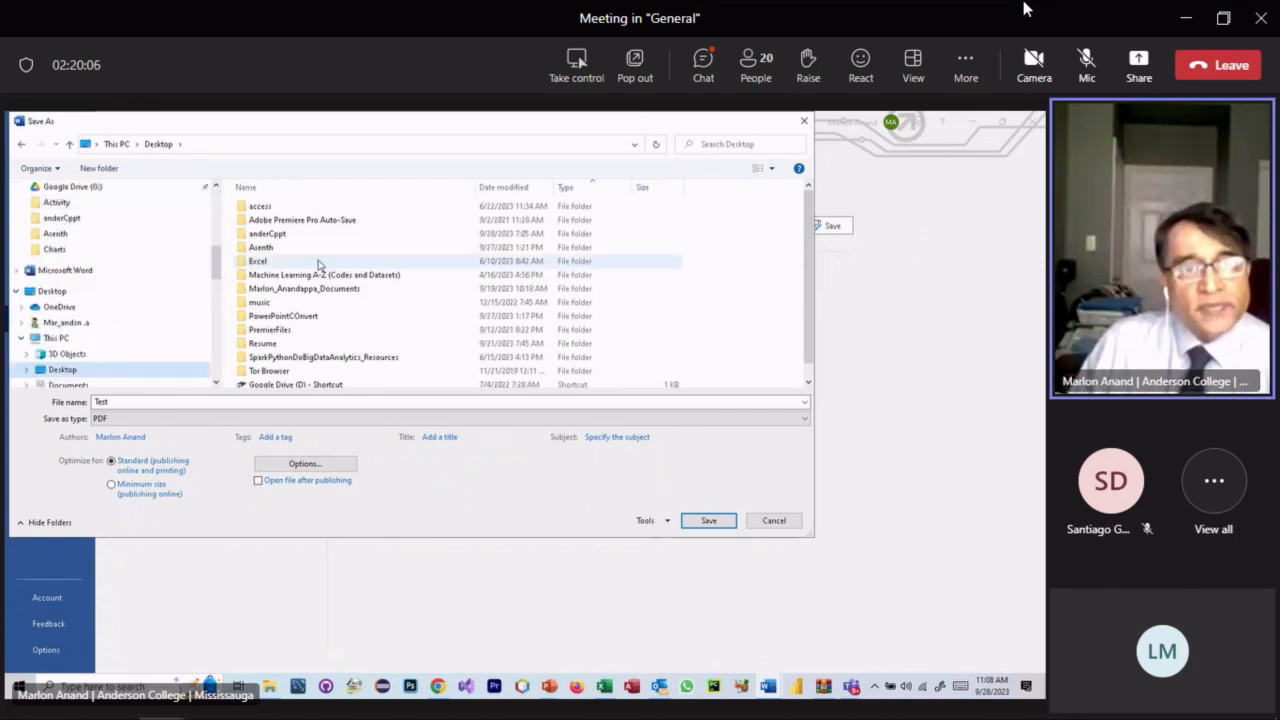
scroll(374, 268, down, 1)
scroll(368, 300, up, 1)
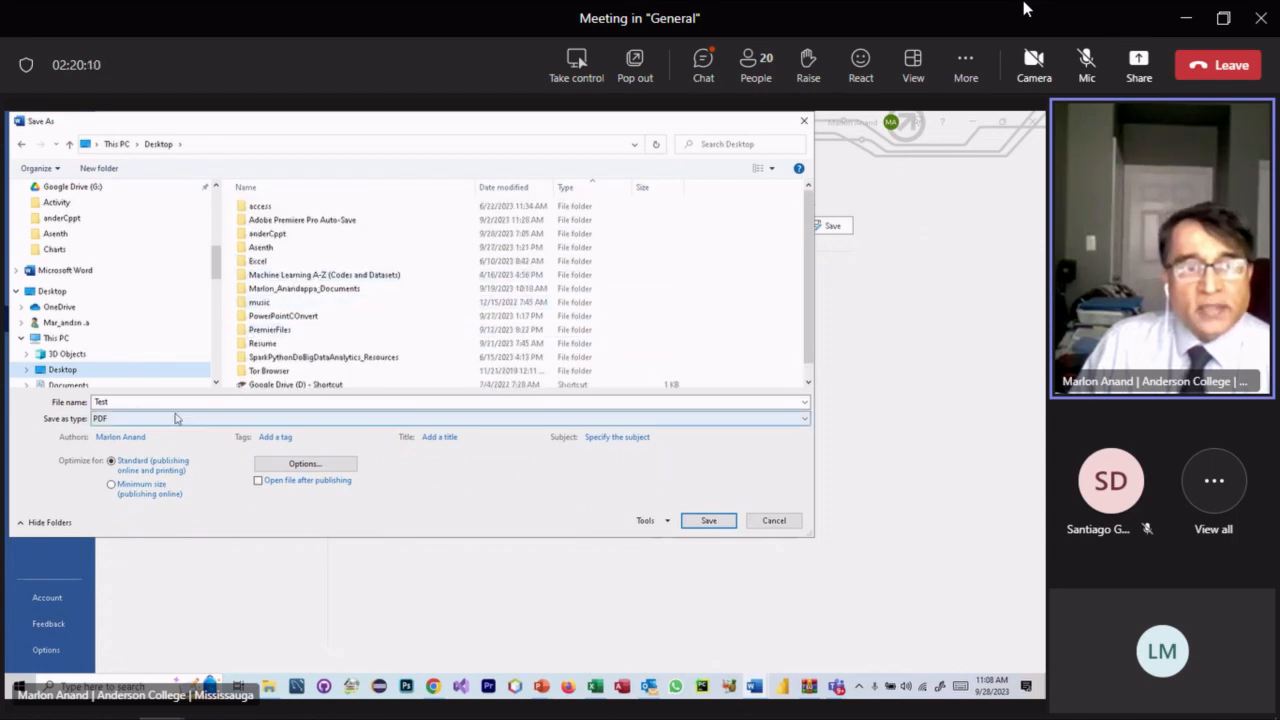
click(705, 521)
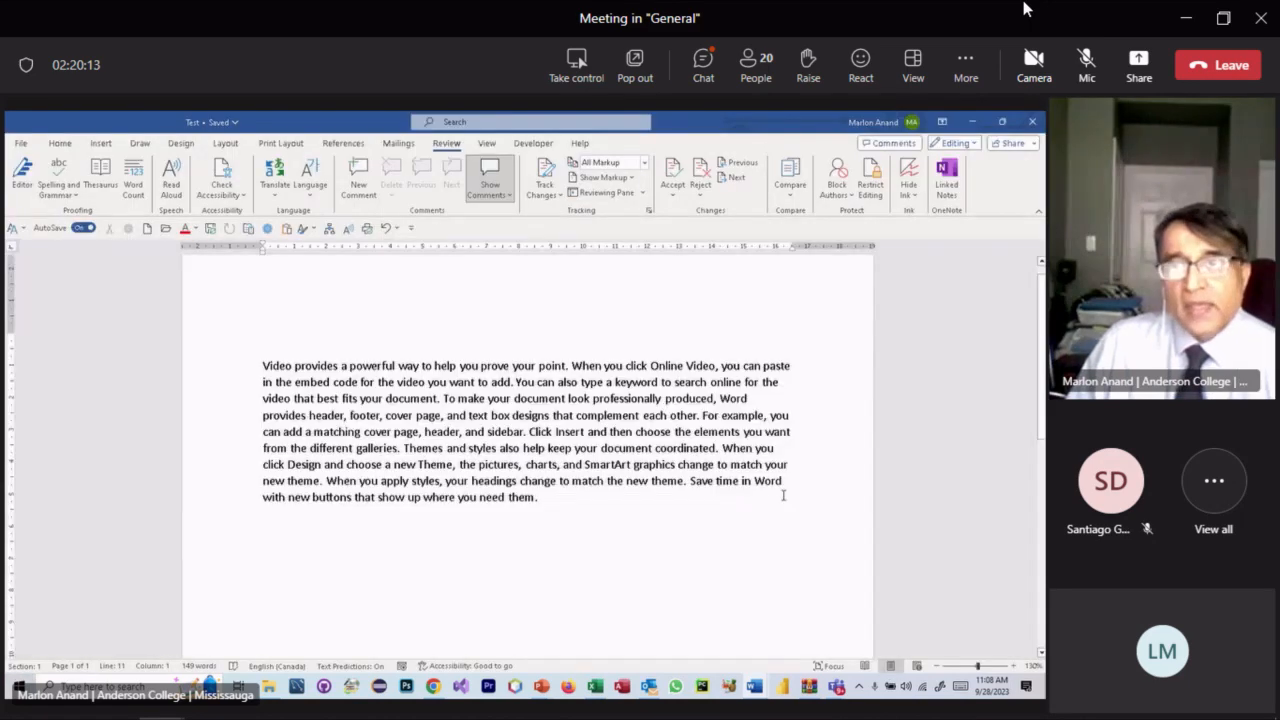
click(971, 122)
click(971, 122)
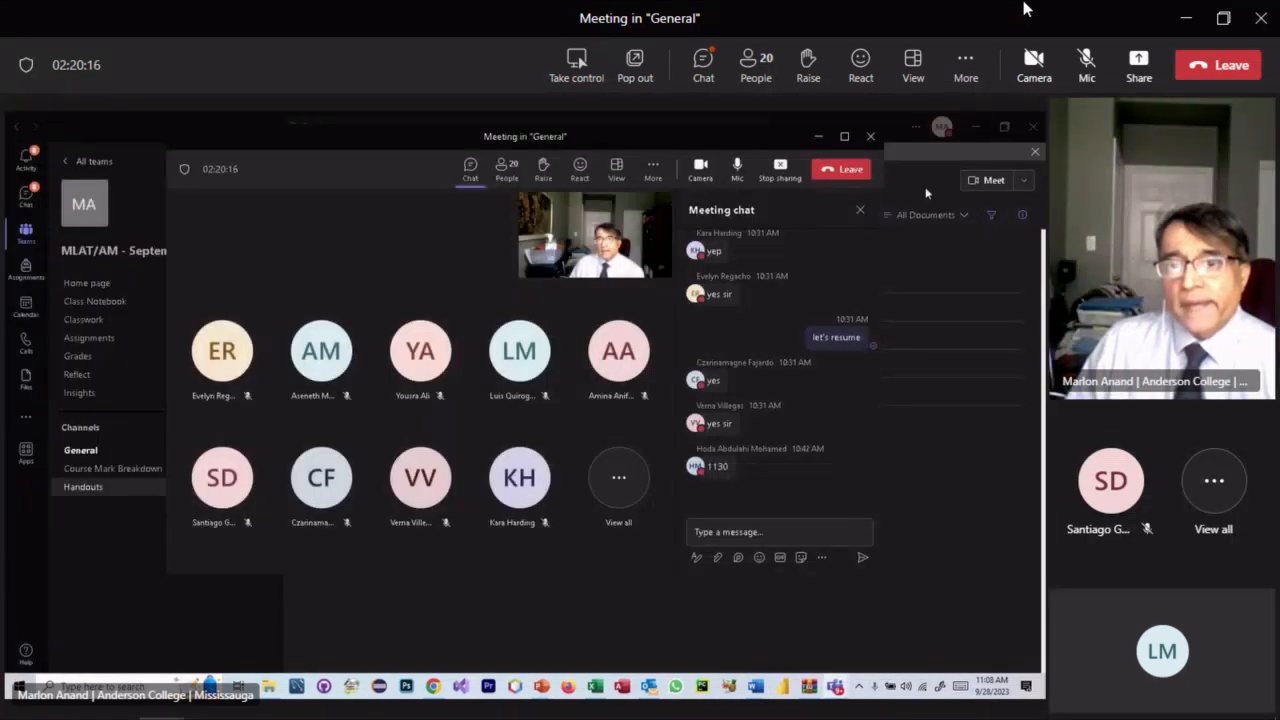
- Show the Handouts channel's Files tab in Teams and minimize the front Word window
click(158, 133)
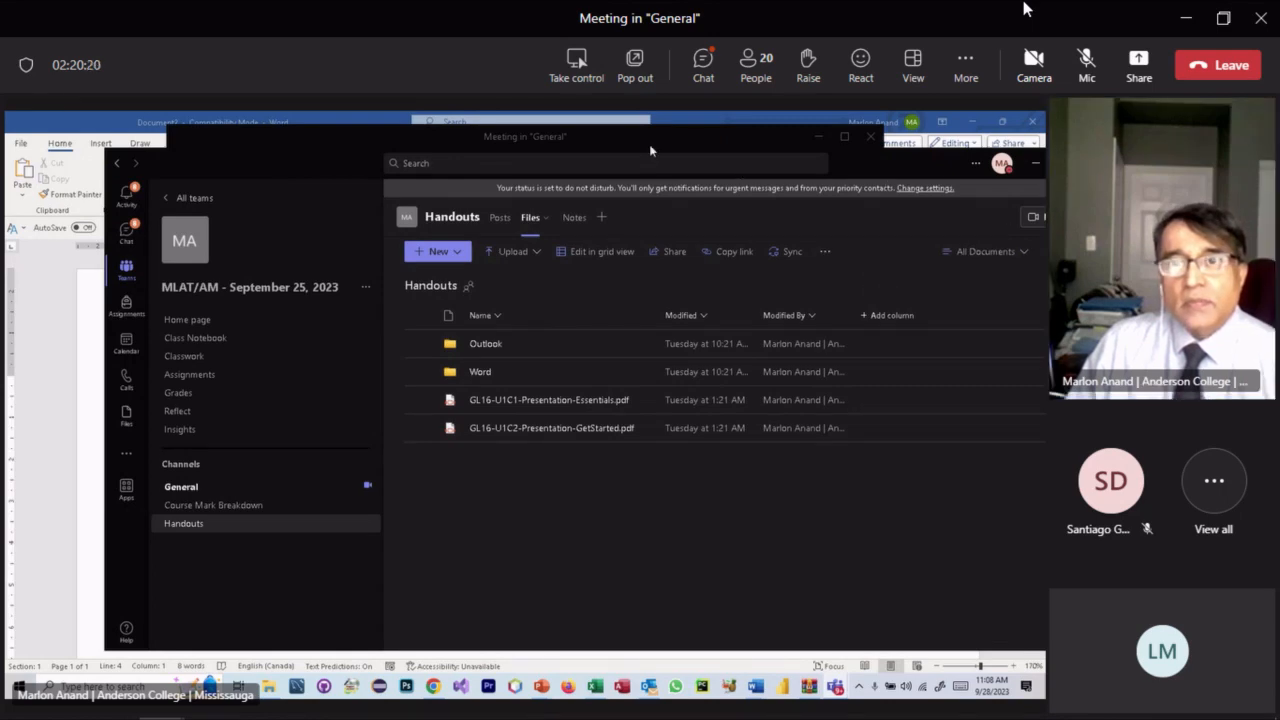
click(974, 120)
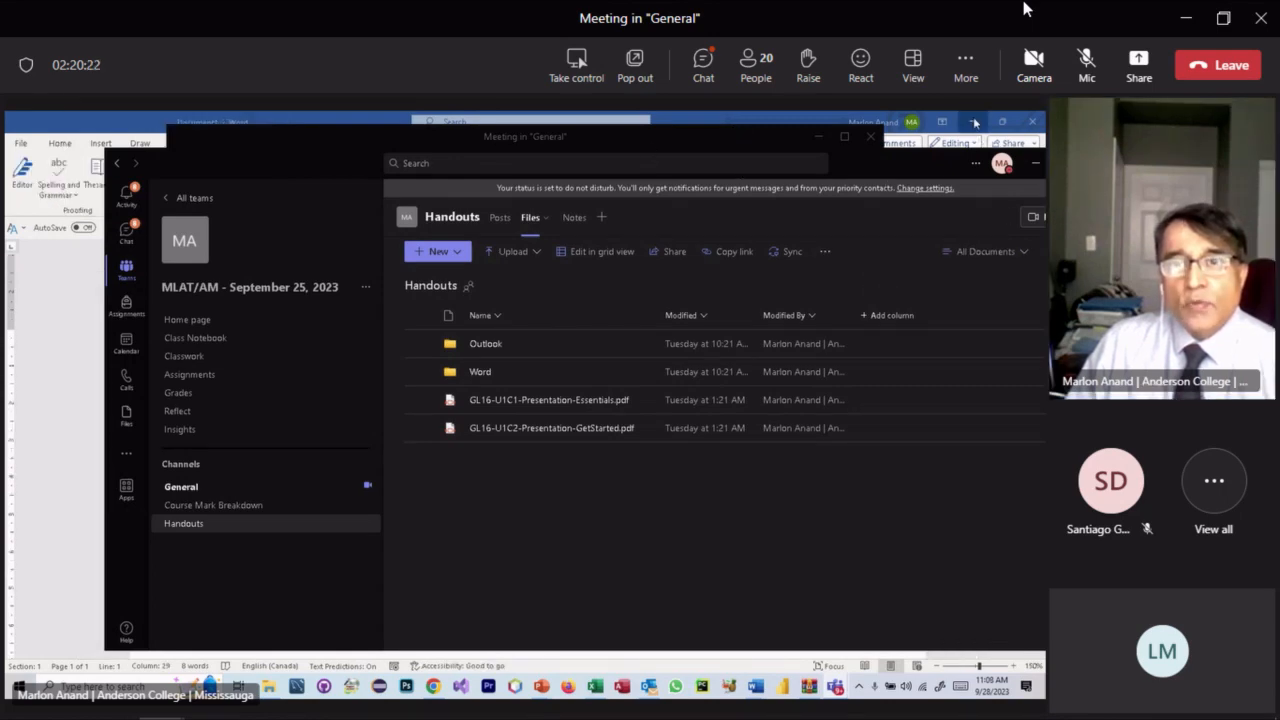